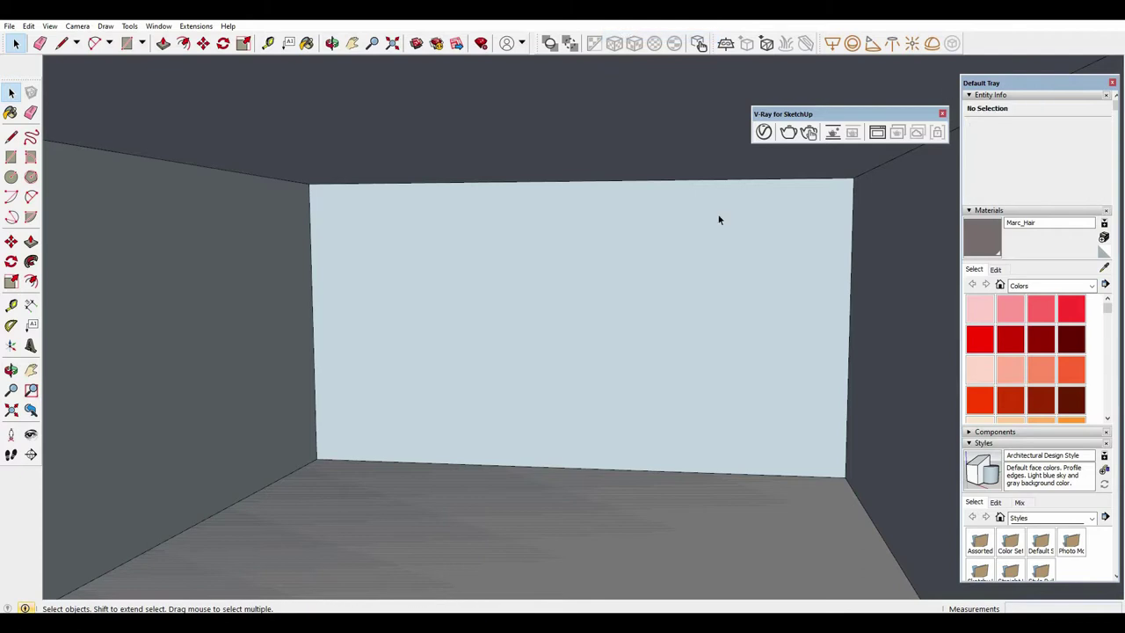
Select all of the connected room geometry and make it a group.
{"action": "triple_click", "coordinate": [619, 342]}
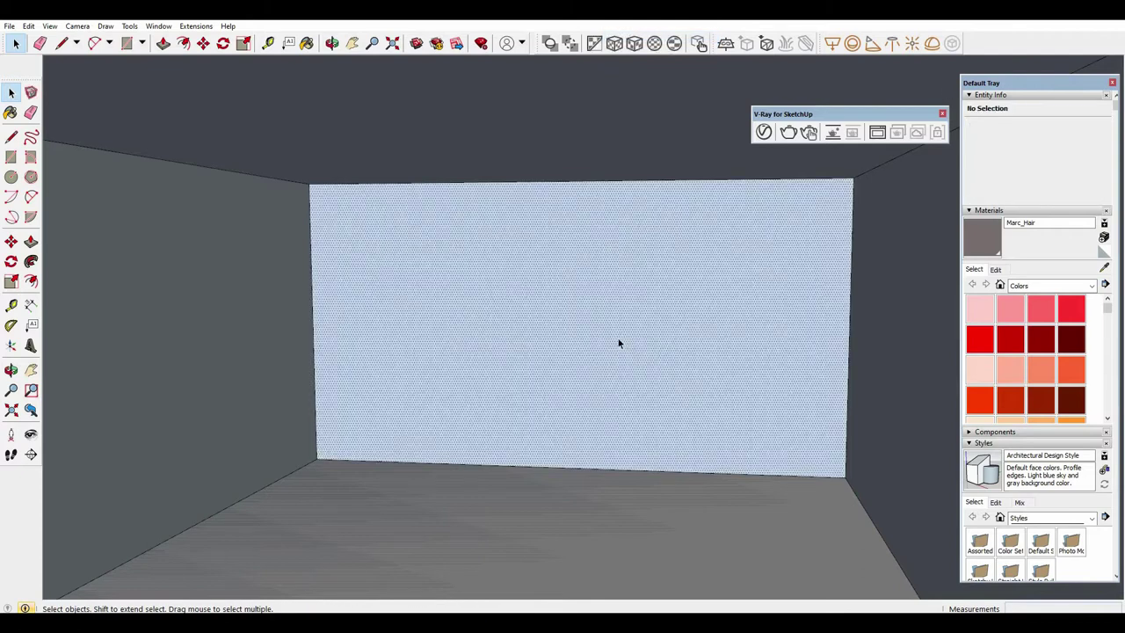
{"action": "right_click", "coordinate": [619, 342]}
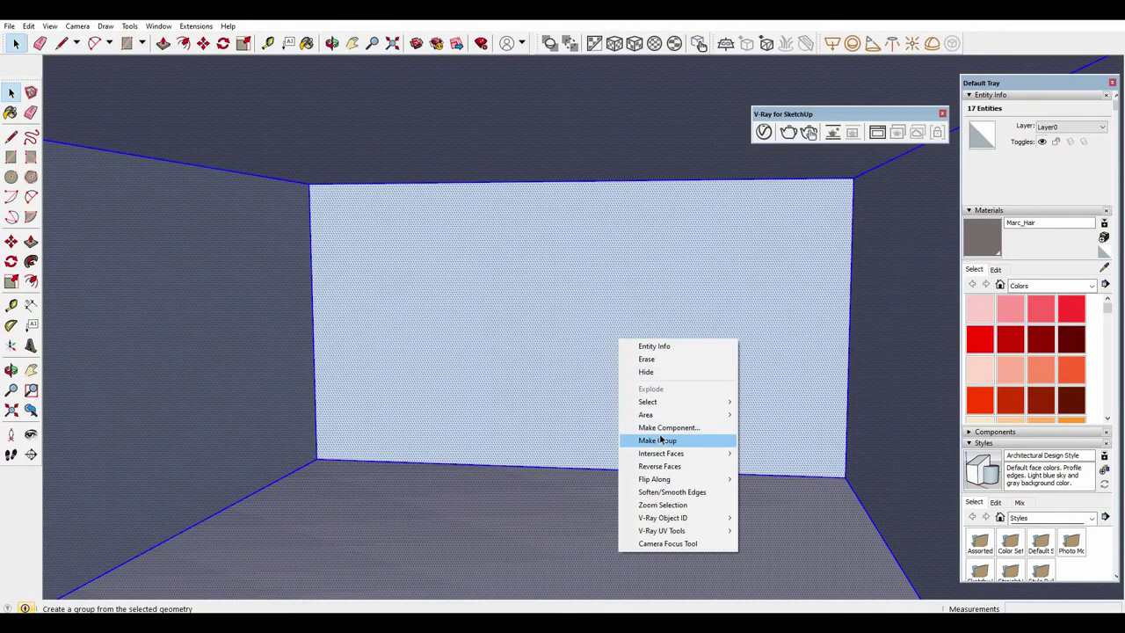
{"action": "left_click", "coordinate": [661, 441]}
Draw a small rectangle of about 140,000 mm² on the floor near the middle of the back wall.
{"action": "key", "text": "r"}
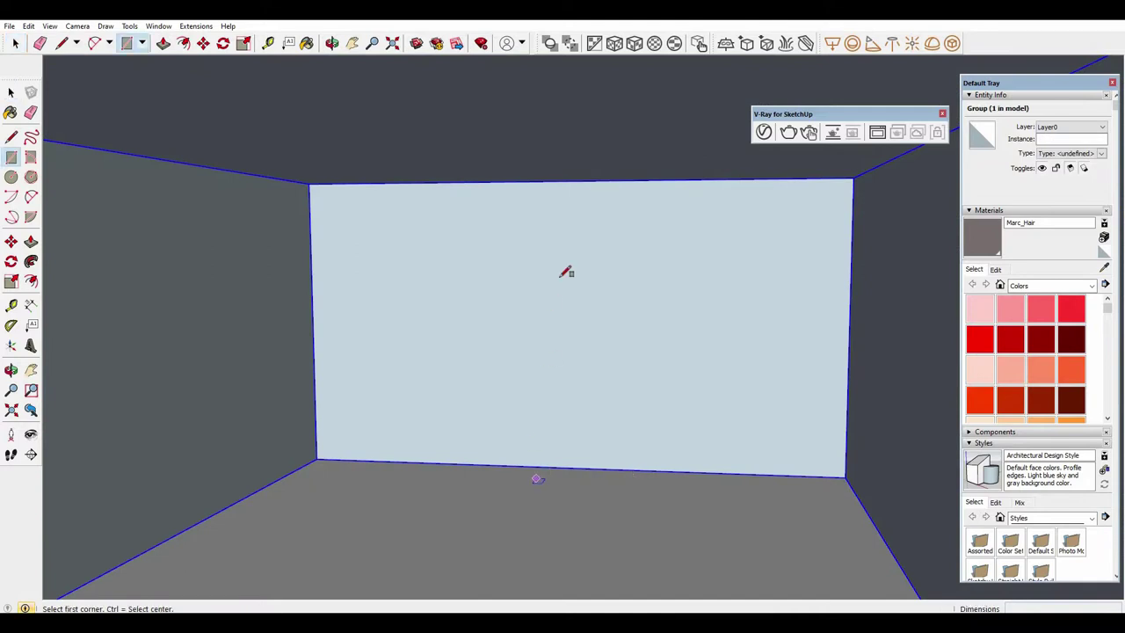
{"action": "key", "text": "c"}
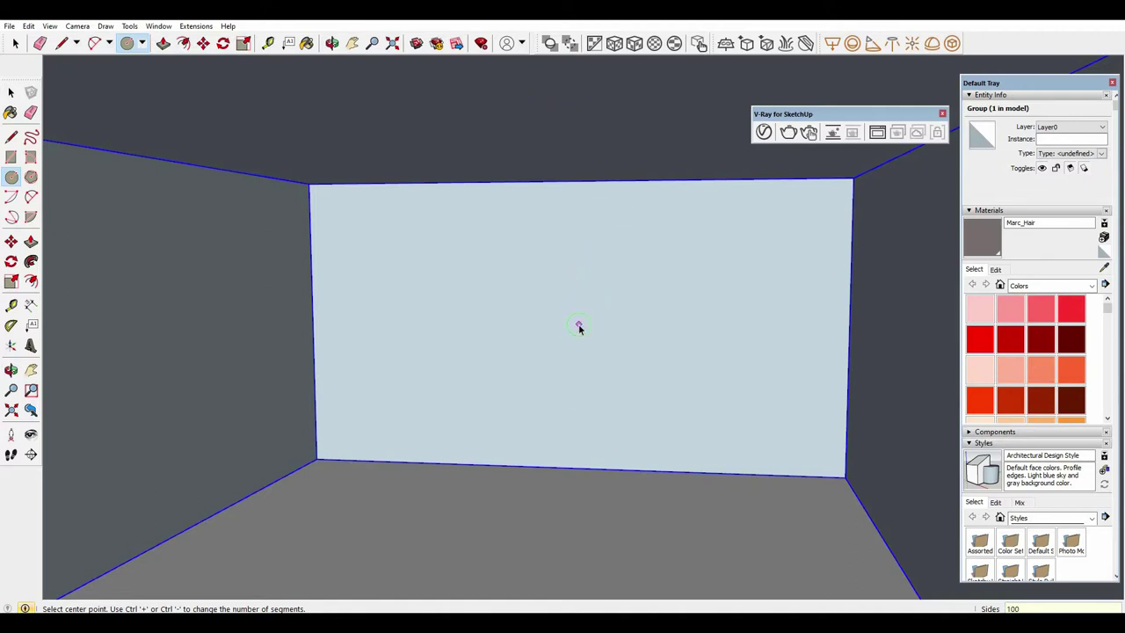
{"action": "key", "text": "space"}
{"action": "key", "text": "r"}
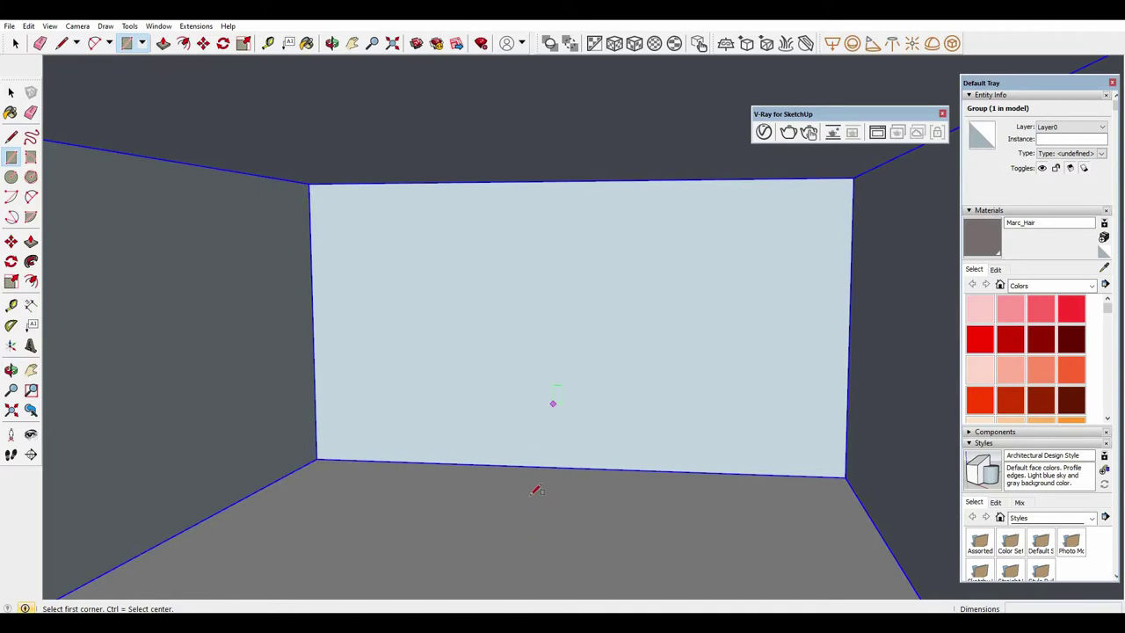
{"action": "left_click", "coordinate": [589, 517]}
{"action": "left_click", "coordinate": [526, 495]}
{"action": "key", "text": "space"}
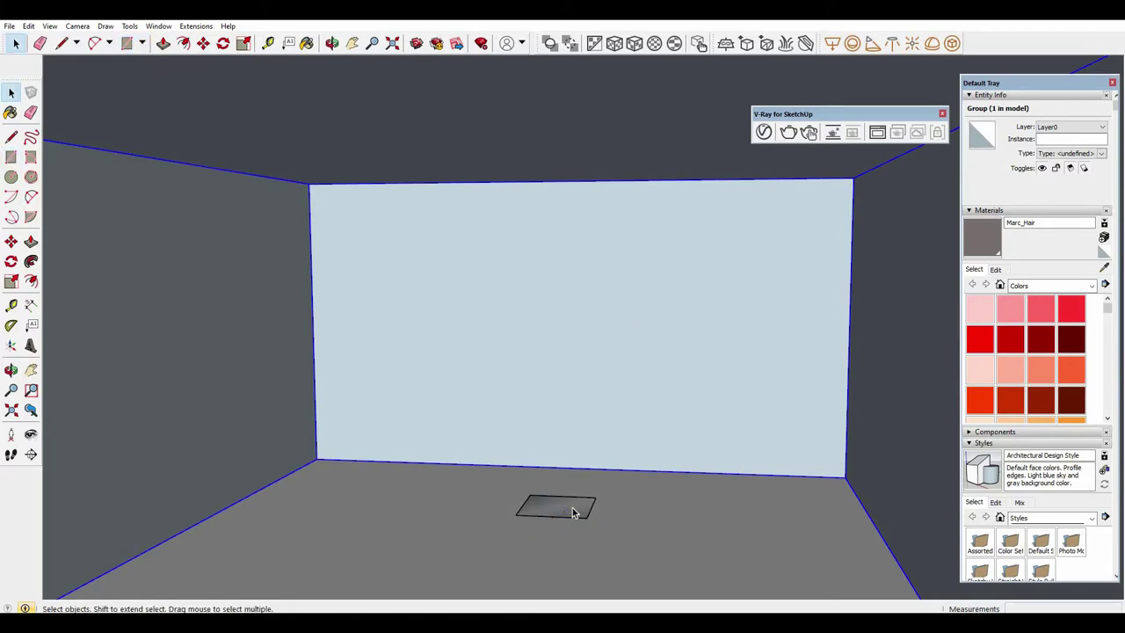
Push/Pull the floor rectangle upward about 222 mm into a box.
{"action": "left_click", "coordinate": [572, 511]}
{"action": "key", "text": "p"}
{"action": "left_click", "coordinate": [572, 511]}
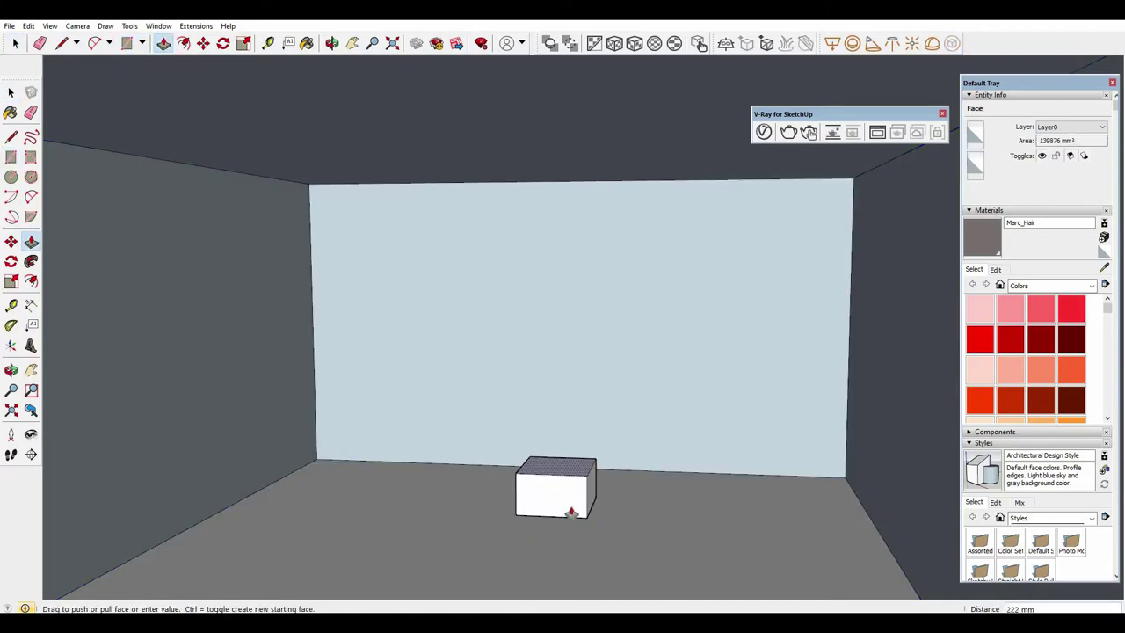
{"action": "left_click", "coordinate": [564, 500]}
{"action": "key", "text": "space"}
Select the entire box and move it about 1353 mm so it floats high in front of the back wall.
{"action": "left_click", "coordinate": [564, 500]}
{"action": "triple_click", "coordinate": [569, 498]}
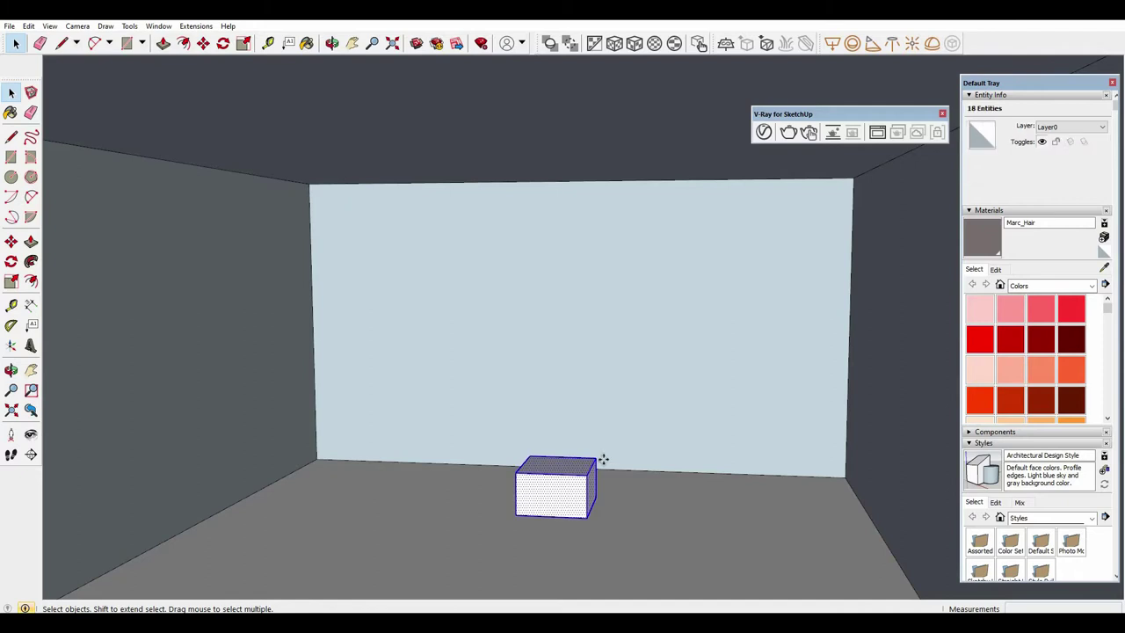
{"action": "key", "text": "m"}
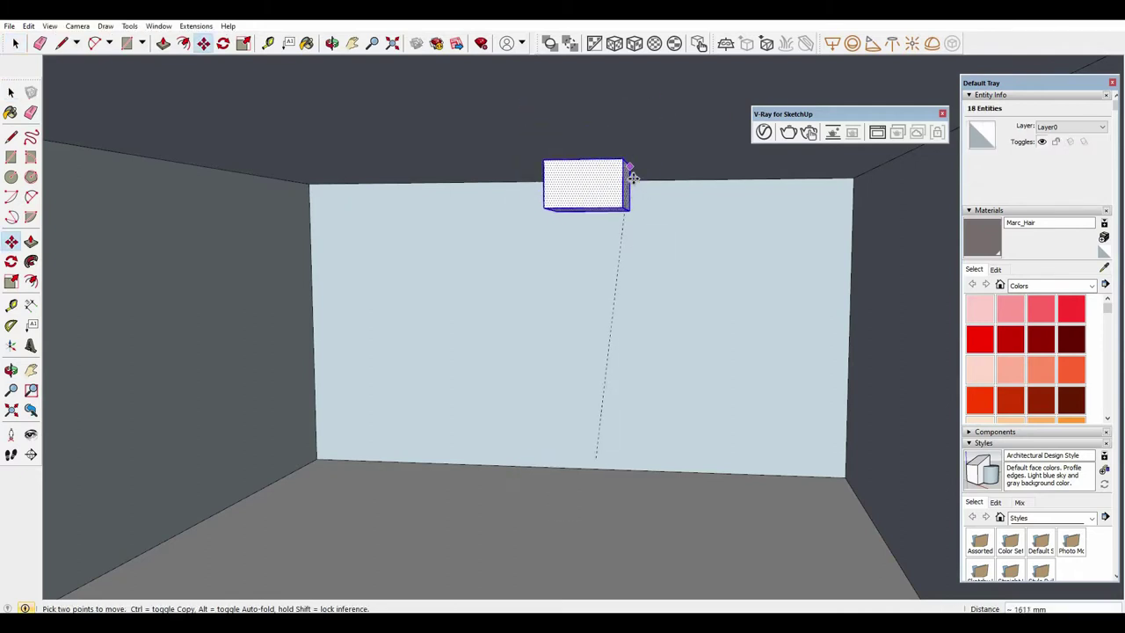
{"action": "left_click", "coordinate": [613, 269]}
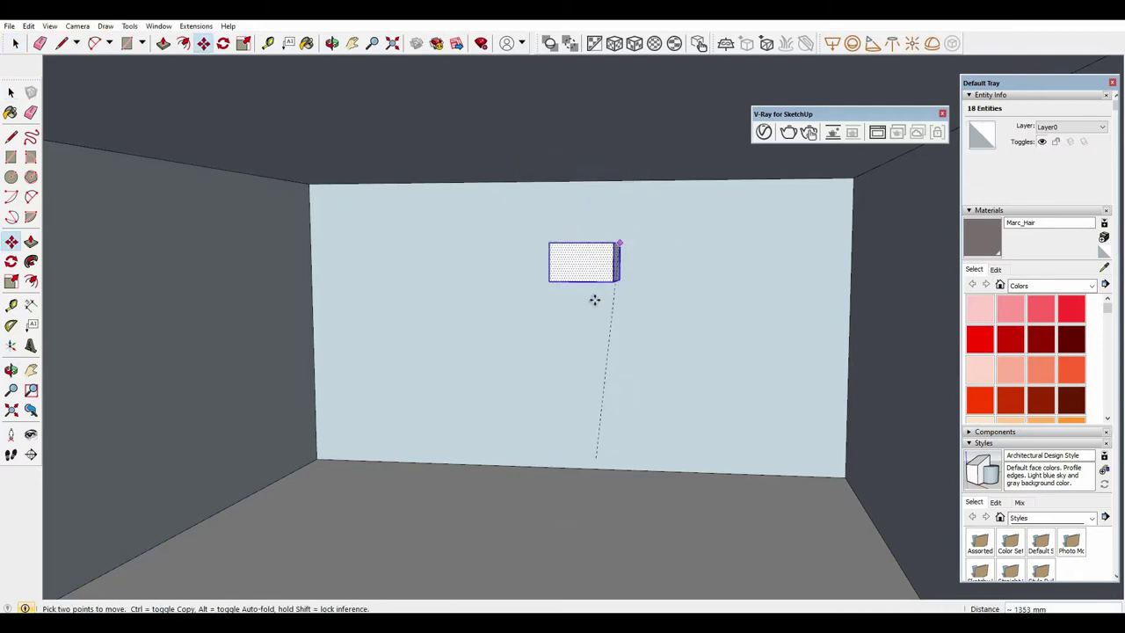
{"action": "key", "text": "space"}
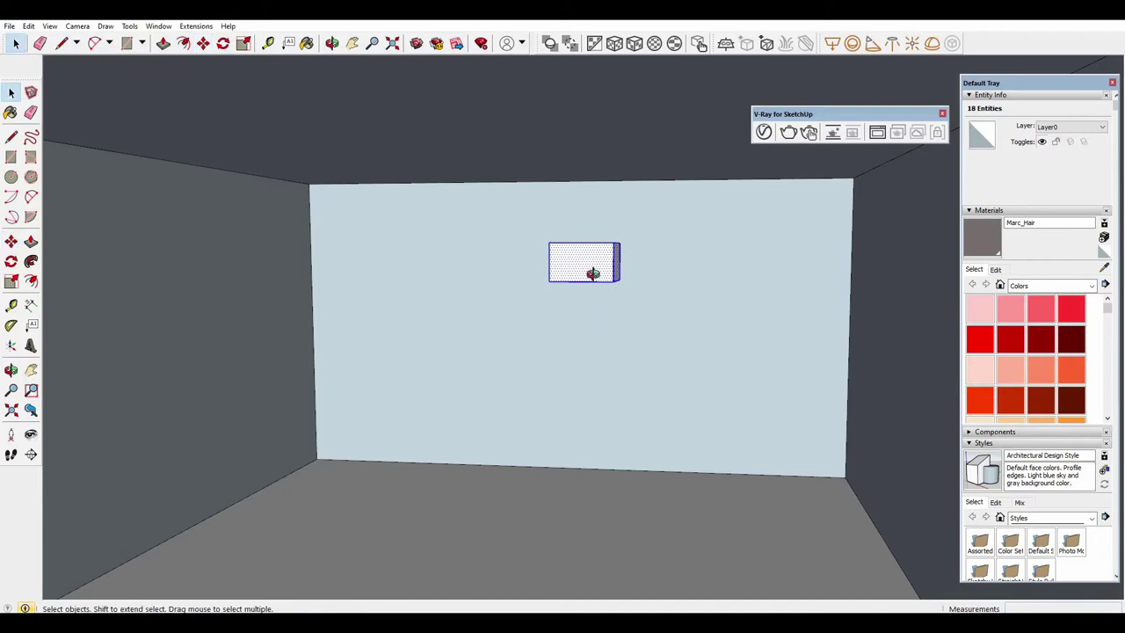
Make the floating box a group and frame the back wall with the box in view.
{"action": "mouse_move", "coordinate": [593, 274]}
{"action": "middle_mouse_down"}
{"action": "mouse_move", "coordinate": [613, 266]}
{"action": "mouse_move", "coordinate": [582, 261]}
{"action": "mouse_move", "coordinate": [603, 263]}
{"action": "middle_mouse_up"}
{"action": "right_click", "coordinate": [603, 263]}
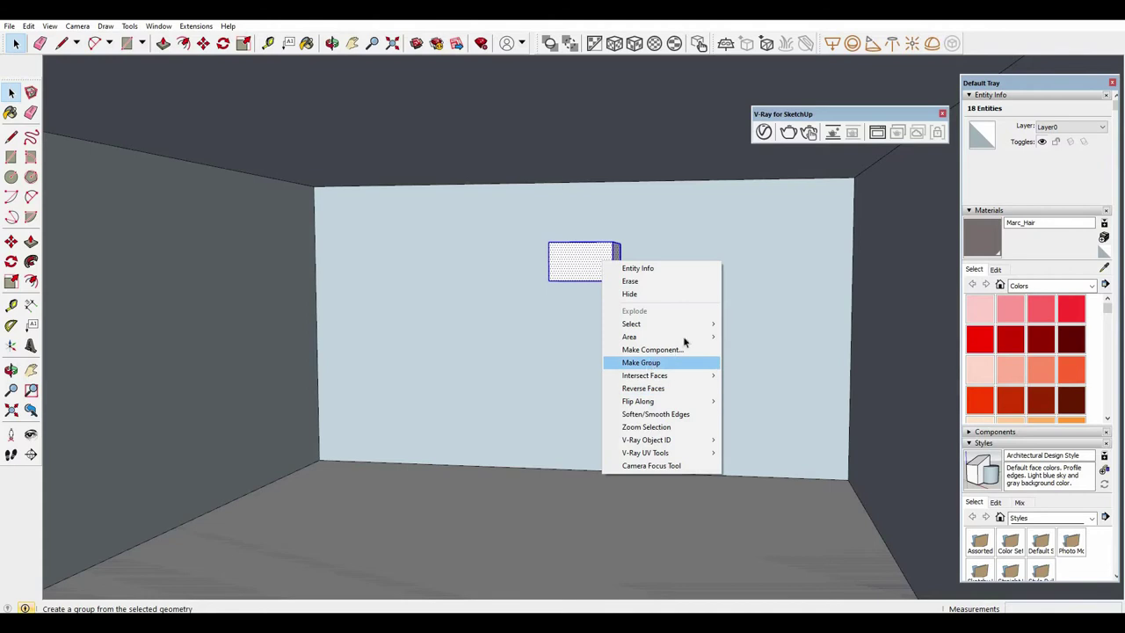
{"action": "left_click", "coordinate": [651, 362]}
{"action": "left_click", "coordinate": [690, 299]}
{"action": "scroll", "coordinate": [645, 303], "scroll_direction": "up", "scroll_amount": 1}
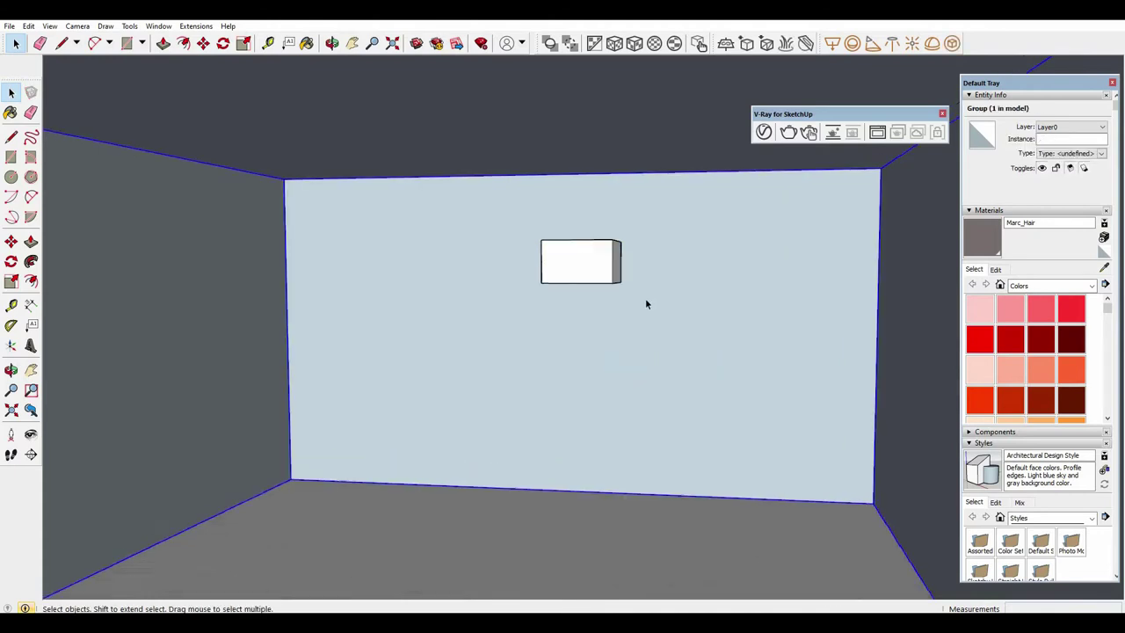
{"action": "scroll", "coordinate": [628, 299], "scroll_direction": "down", "scroll_amount": 2}
{"action": "middle_click_drag", "start_coordinate": [618, 298], "coordinate": [618, 284]}
{"action": "scroll", "coordinate": [607, 281], "scroll_direction": "up", "scroll_amount": 2}
{"action": "middle_click_drag", "start_coordinate": [720, 195], "coordinate": [731, 185]}
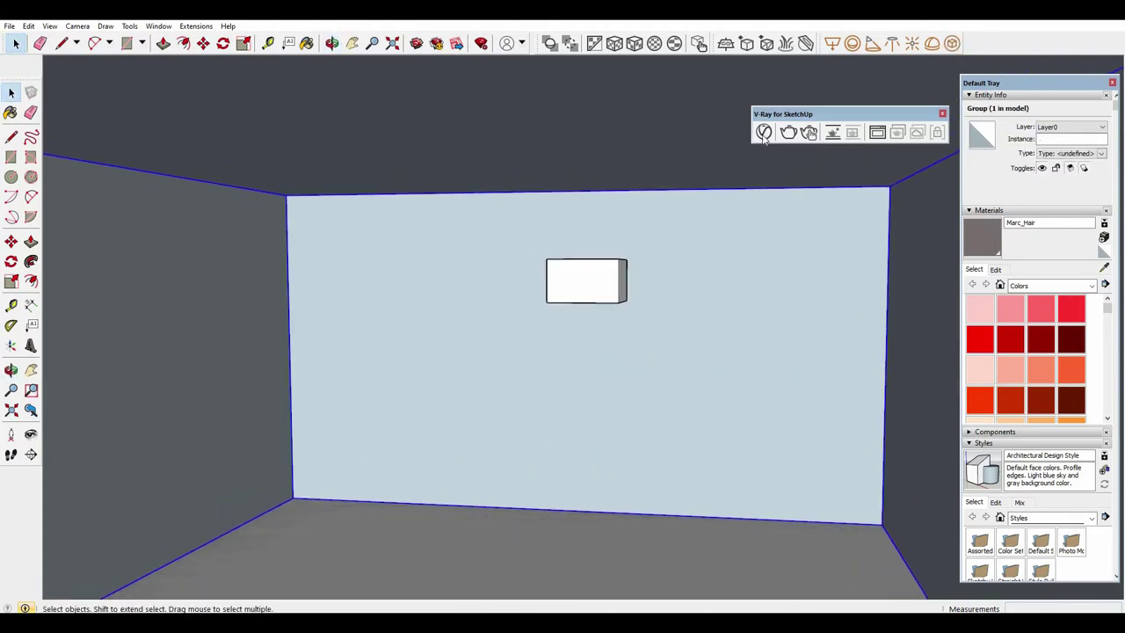
Open the V-Ray Asset Editor and start an interactive render, placing both windows so the box stays accessible.
{"action": "left_click", "coordinate": [763, 132]}
{"action": "left_click_drag", "start_coordinate": [494, 125], "coordinate": [228, 131]}
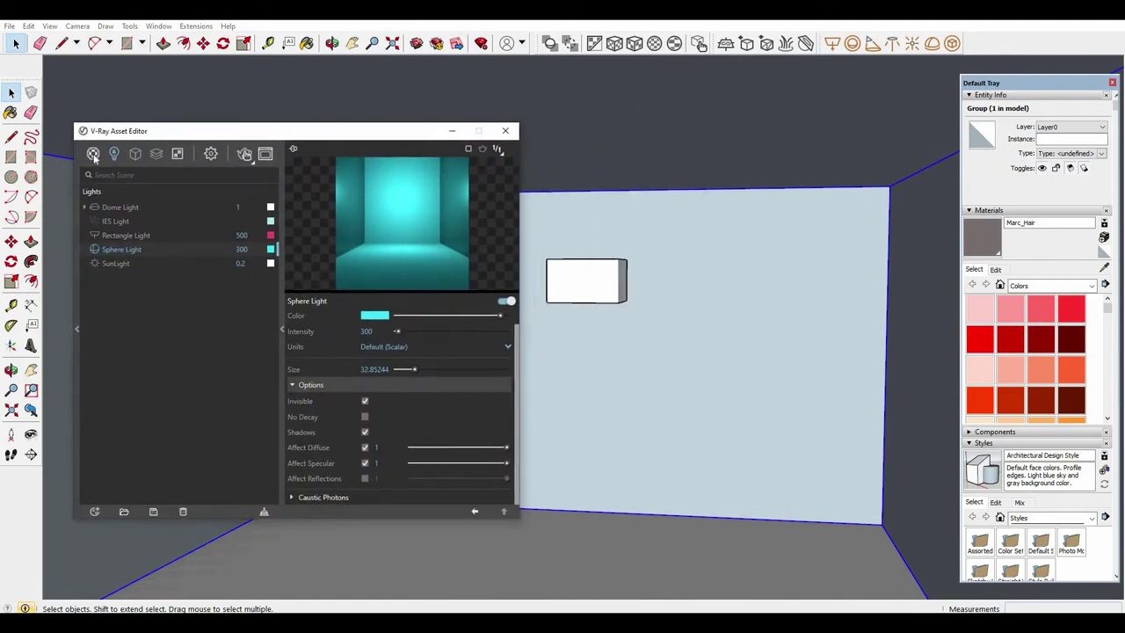
{"action": "left_click", "coordinate": [777, 137]}
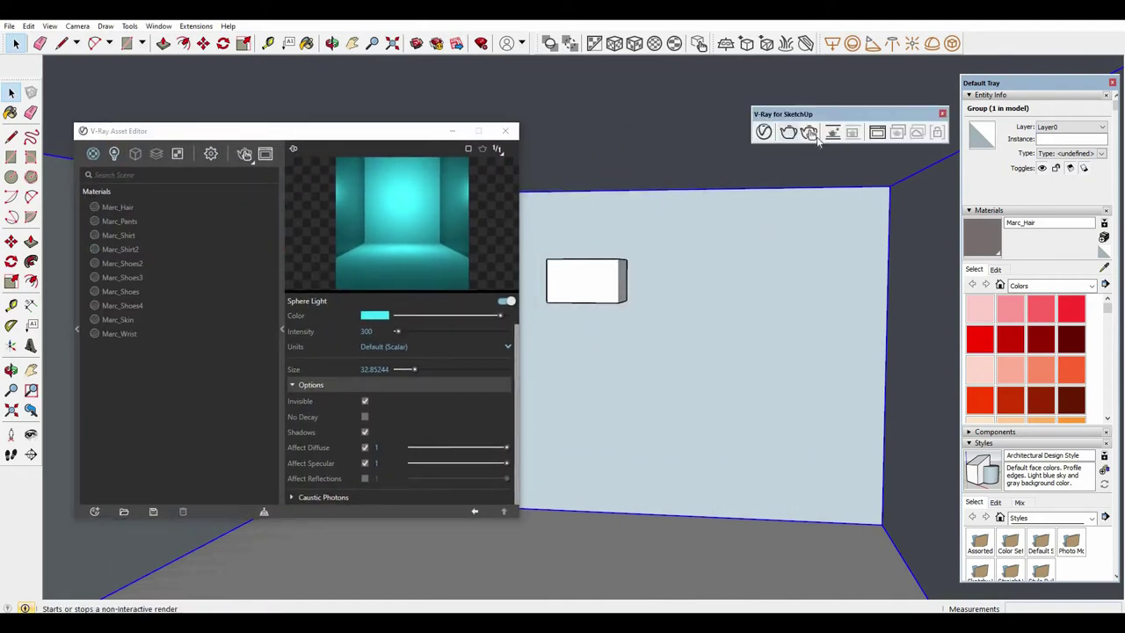
{"action": "left_click", "coordinate": [810, 133]}
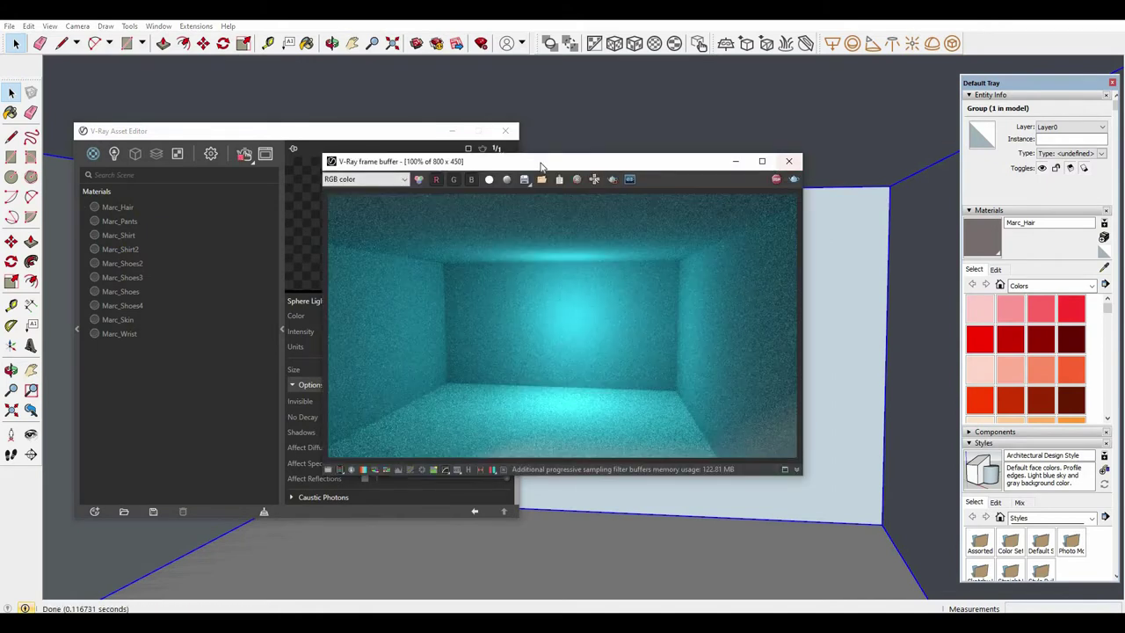
{"action": "left_click_drag", "start_coordinate": [540, 167], "coordinate": [846, 198]}
Convert the box group into a V-Ray mesh light and show the mesh light's settings.
{"action": "left_click", "coordinate": [592, 294]}
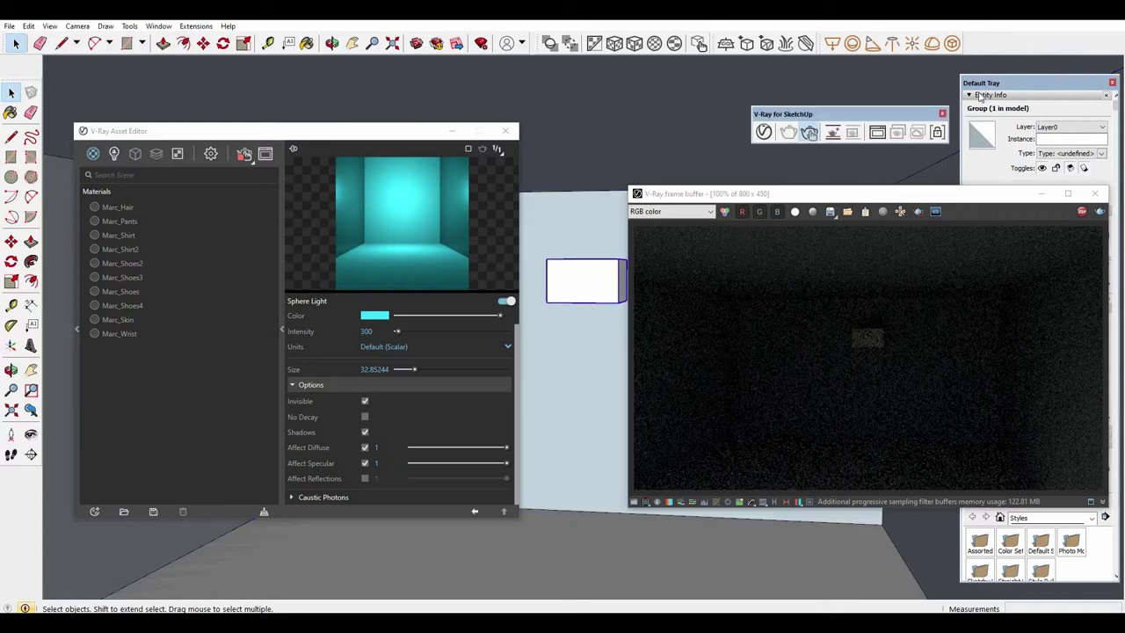
{"action": "double_click", "coordinate": [598, 290]}
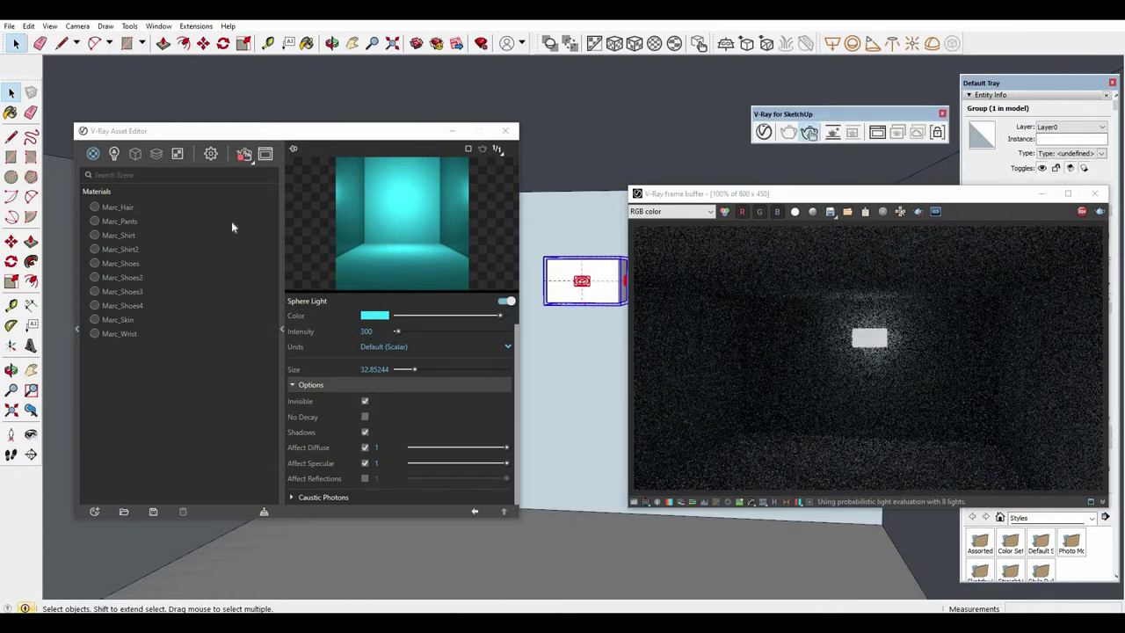
{"action": "left_click", "coordinate": [114, 154]}
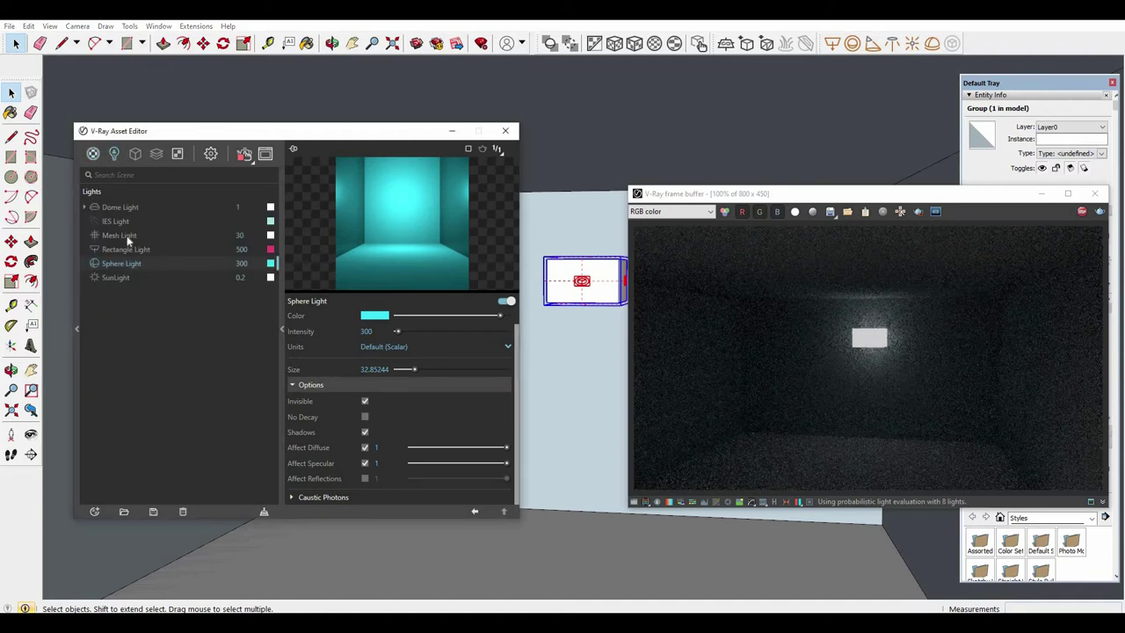
{"action": "left_click", "coordinate": [121, 235]}
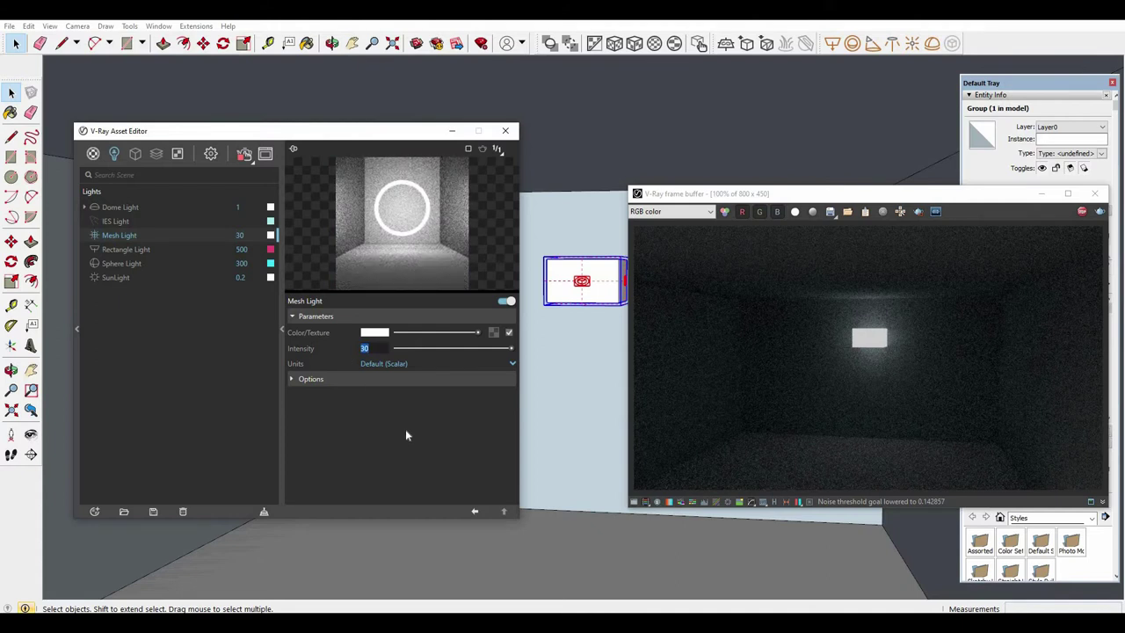
Try mesh light intensities of 50 and 100 in the interactive render.
{"action": "type", "text": "50"}
{"action": "key", "text": "Return"}
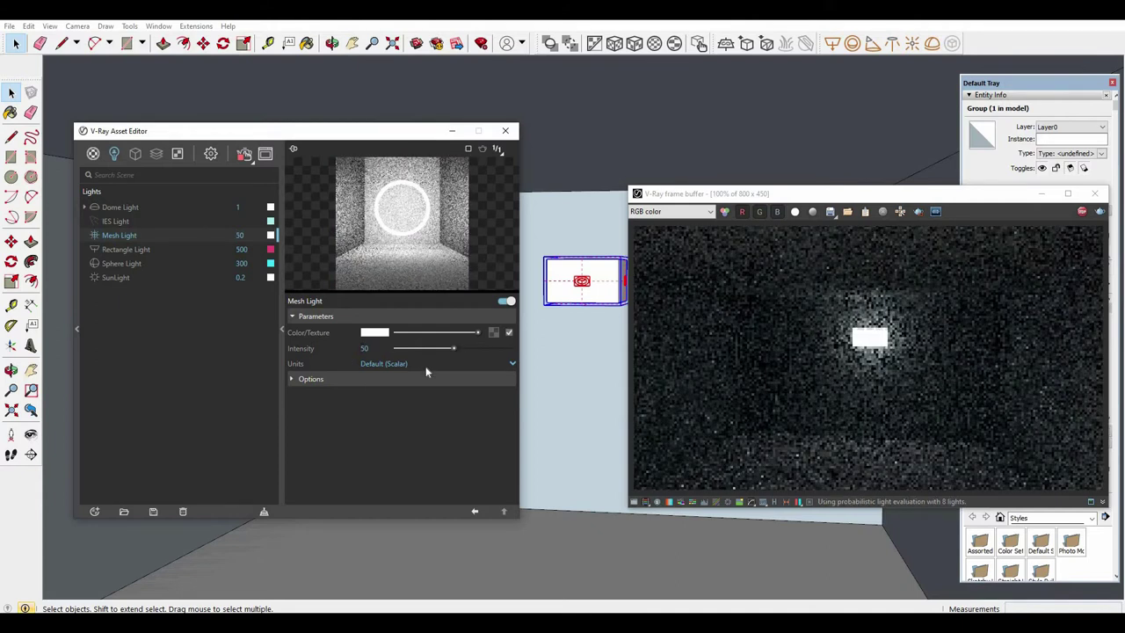
{"action": "left_click", "coordinate": [424, 364]}
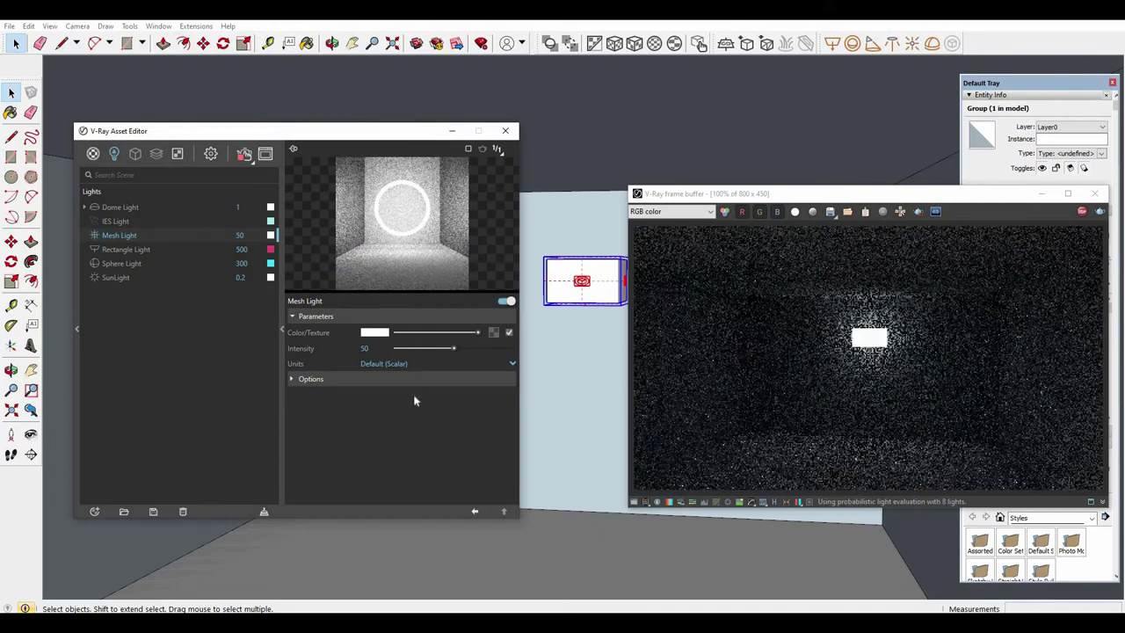
{"action": "left_click", "coordinate": [352, 348]}
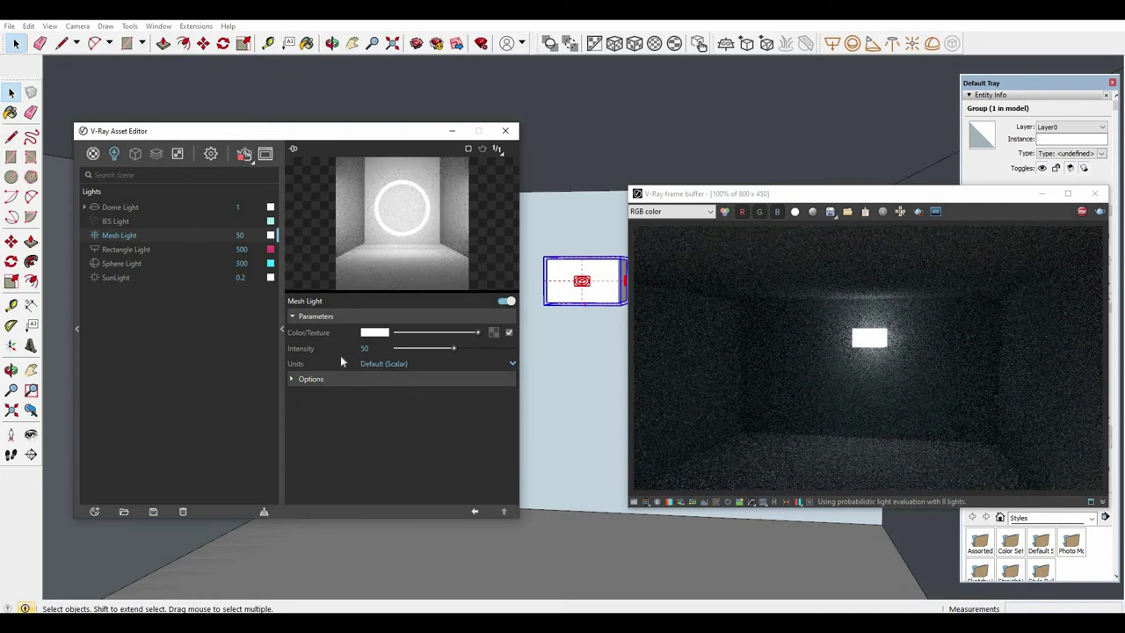
{"action": "type", "text": "100"}
{"action": "key", "text": "Return"}
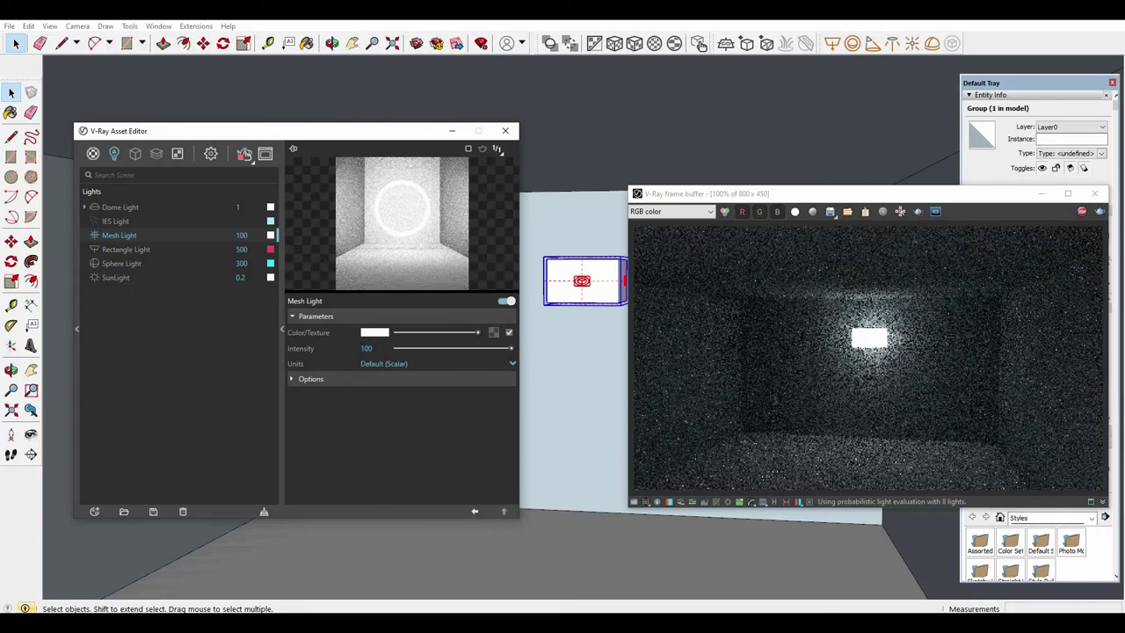
Set the mesh light's colour to a soft red (R 0.905, G 0.423, B 0.423) and its intensity to 200.
{"action": "double_click", "coordinate": [366, 348]}
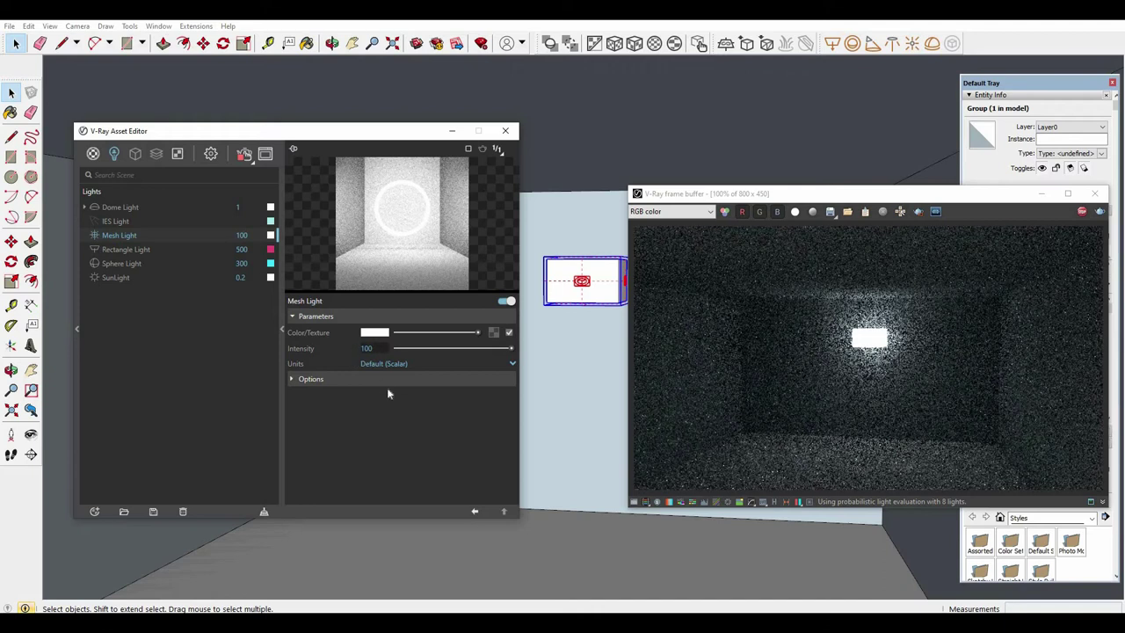
{"action": "left_click", "coordinate": [374, 332]}
{"action": "left_click", "coordinate": [453, 249]}
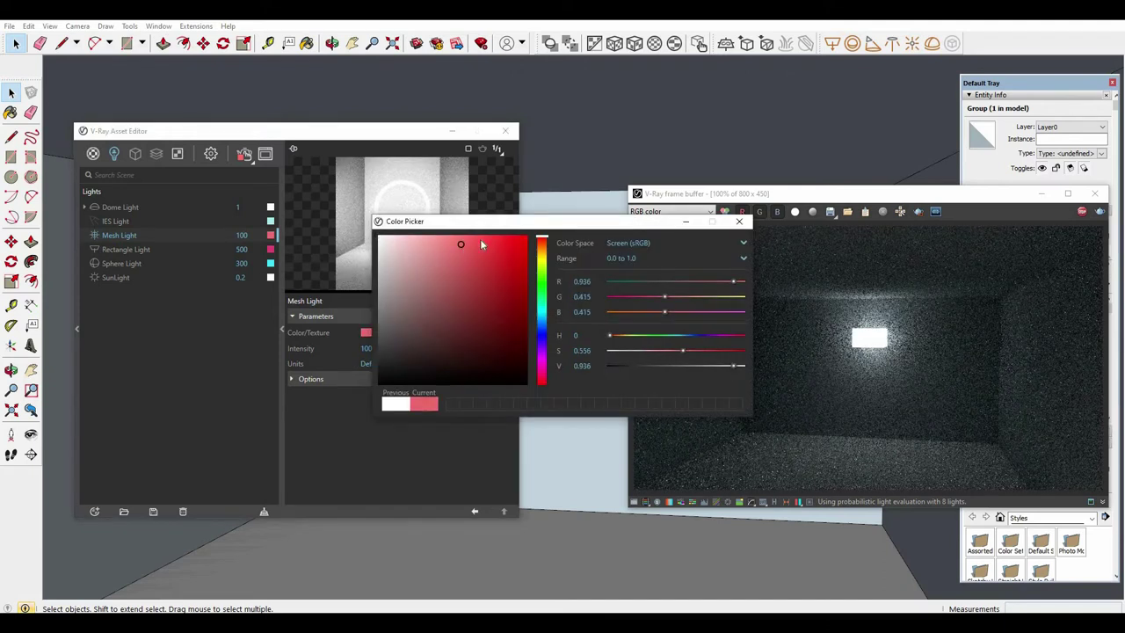
{"action": "left_click_drag", "start_coordinate": [492, 220], "coordinate": [242, 263]}
{"action": "left_click_drag", "start_coordinate": [398, 255], "coordinate": [447, 234]}
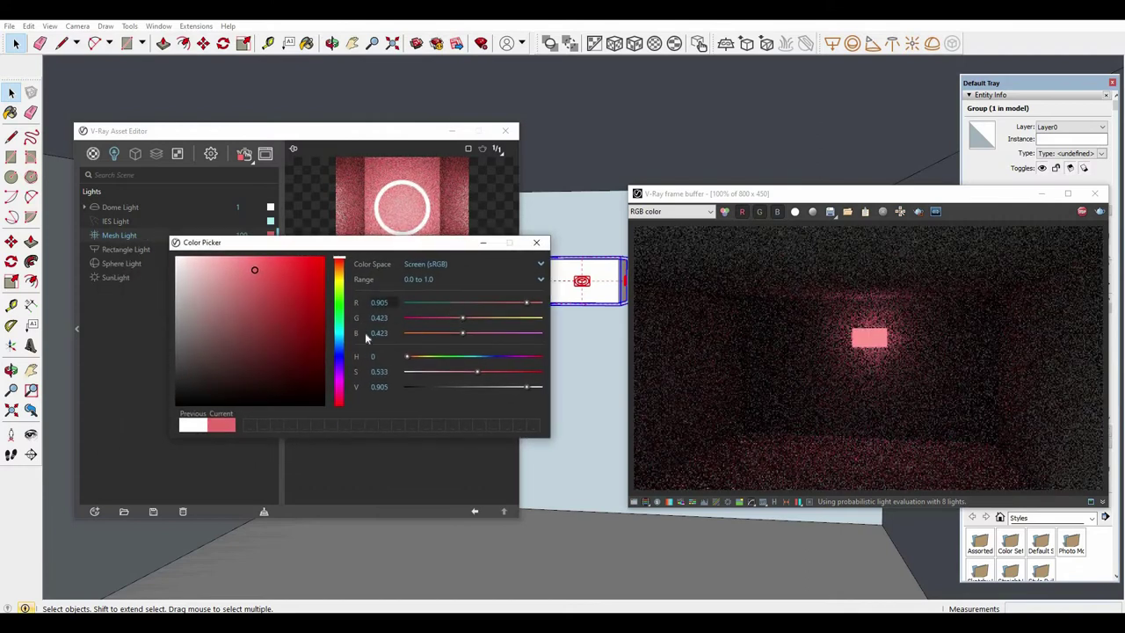
{"action": "left_click", "coordinate": [536, 243]}
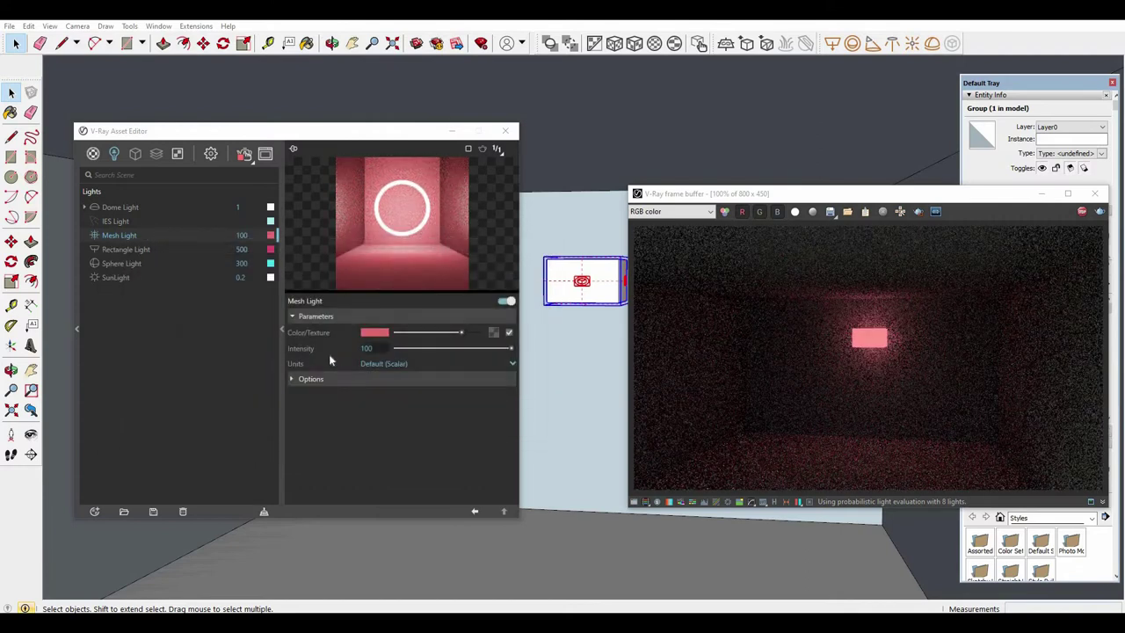
{"action": "type", "text": "200"}
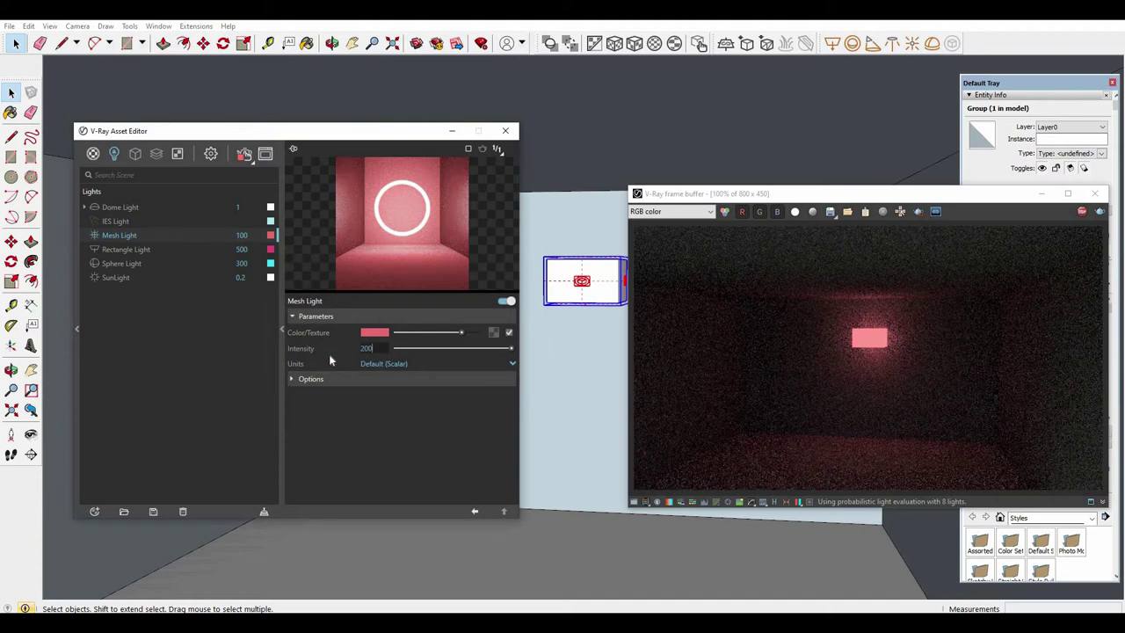
{"action": "key", "text": "Return"}
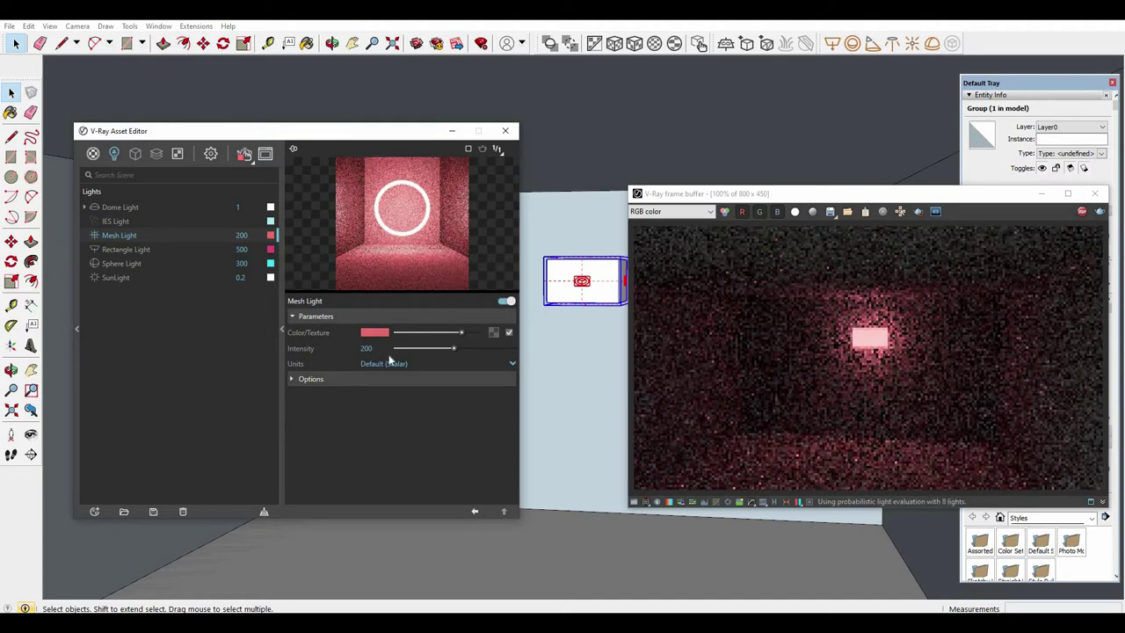
Change the mesh light's colour to a bright green.
{"action": "left_click", "coordinate": [374, 332]}
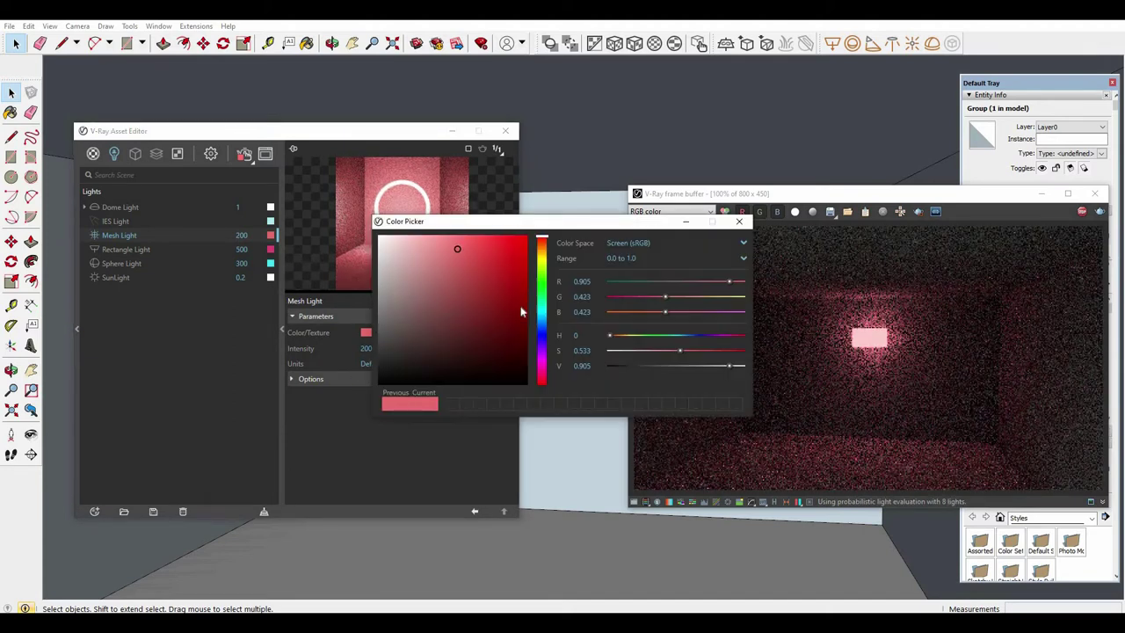
{"action": "left_click", "coordinate": [508, 282]}
{"action": "left_click_drag", "start_coordinate": [543, 294], "coordinate": [543, 281]}
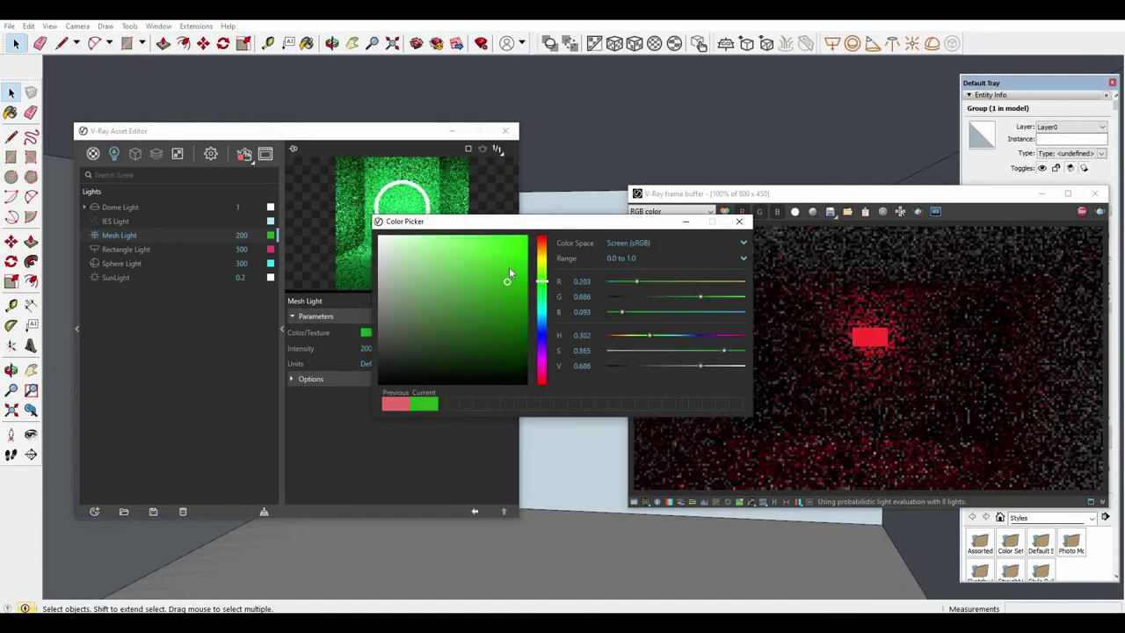
{"action": "left_click", "coordinate": [511, 271]}
{"action": "left_click", "coordinate": [739, 222]}
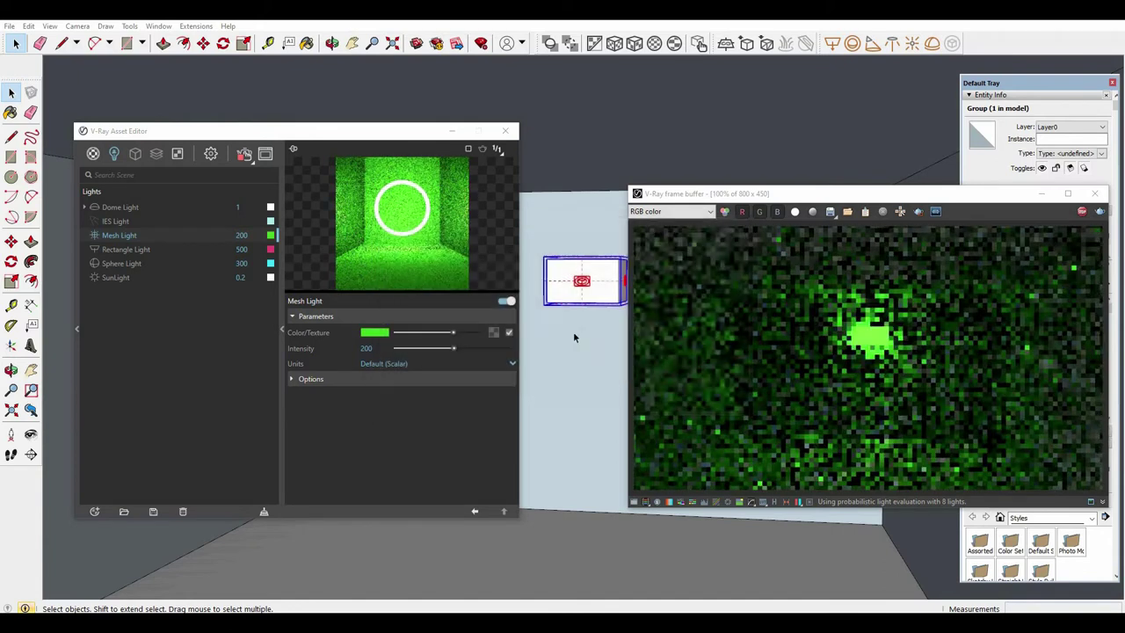
{"action": "left_click", "coordinate": [369, 334]}
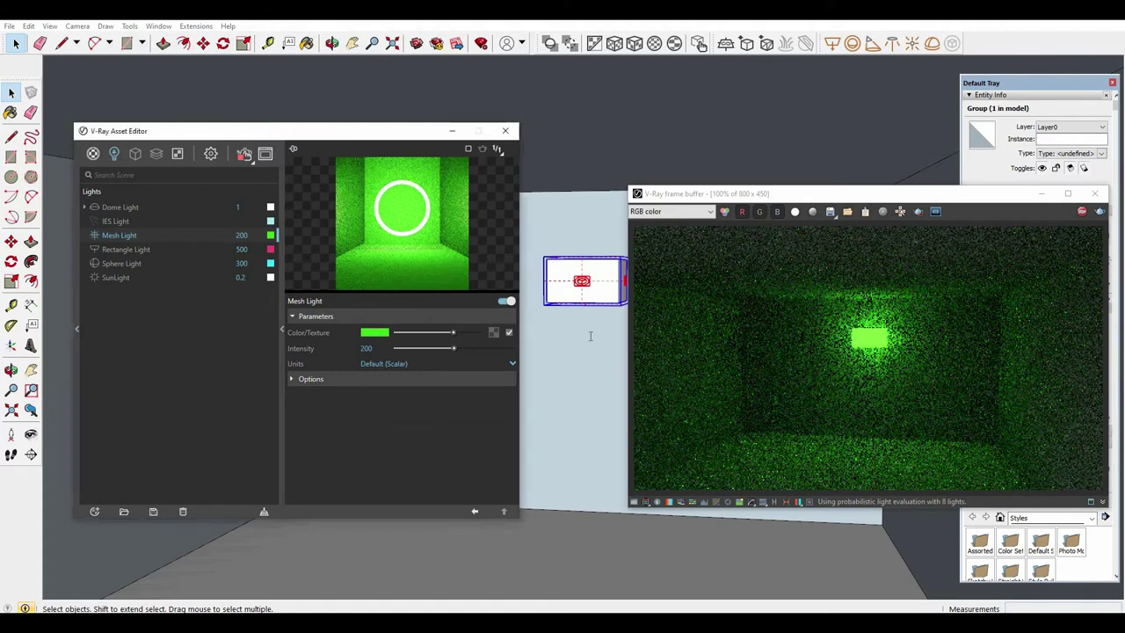
Try a blue colour on the mesh light and change it to a bright magenta.
{"action": "left_click", "coordinate": [540, 335]}
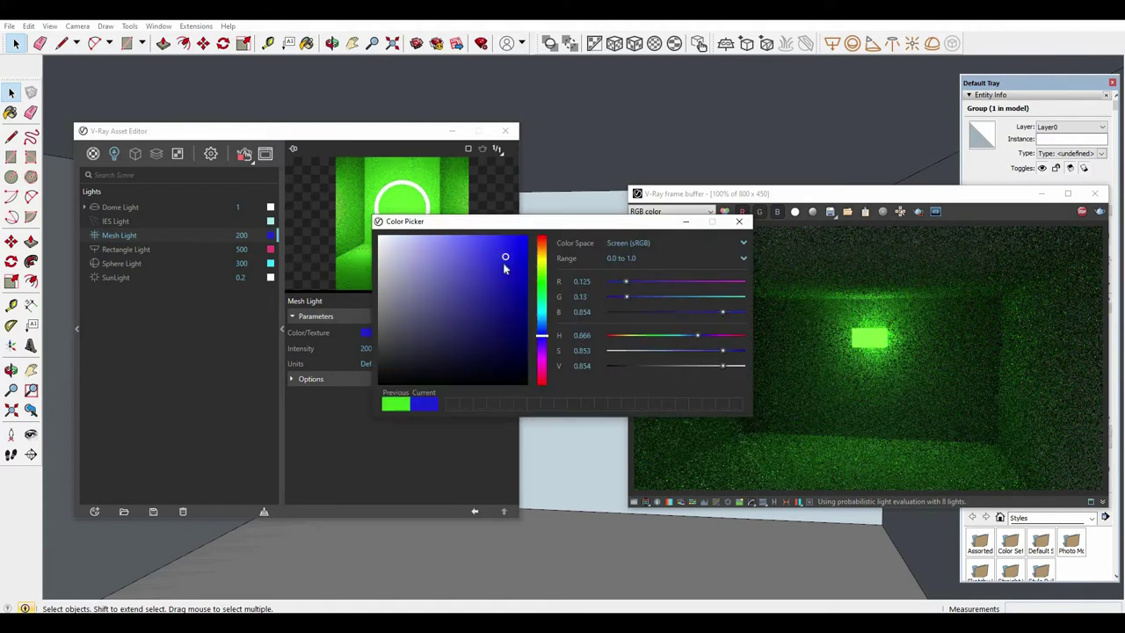
{"action": "left_click", "coordinate": [492, 245]}
{"action": "left_click", "coordinate": [496, 247]}
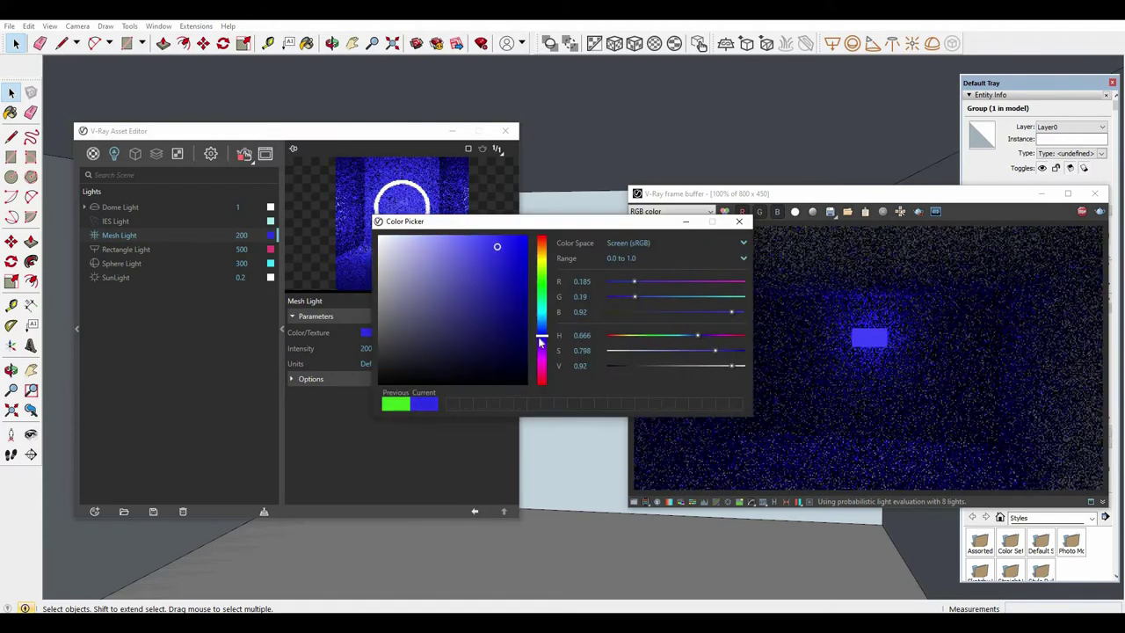
{"action": "left_click_drag", "start_coordinate": [539, 340], "coordinate": [541, 358]}
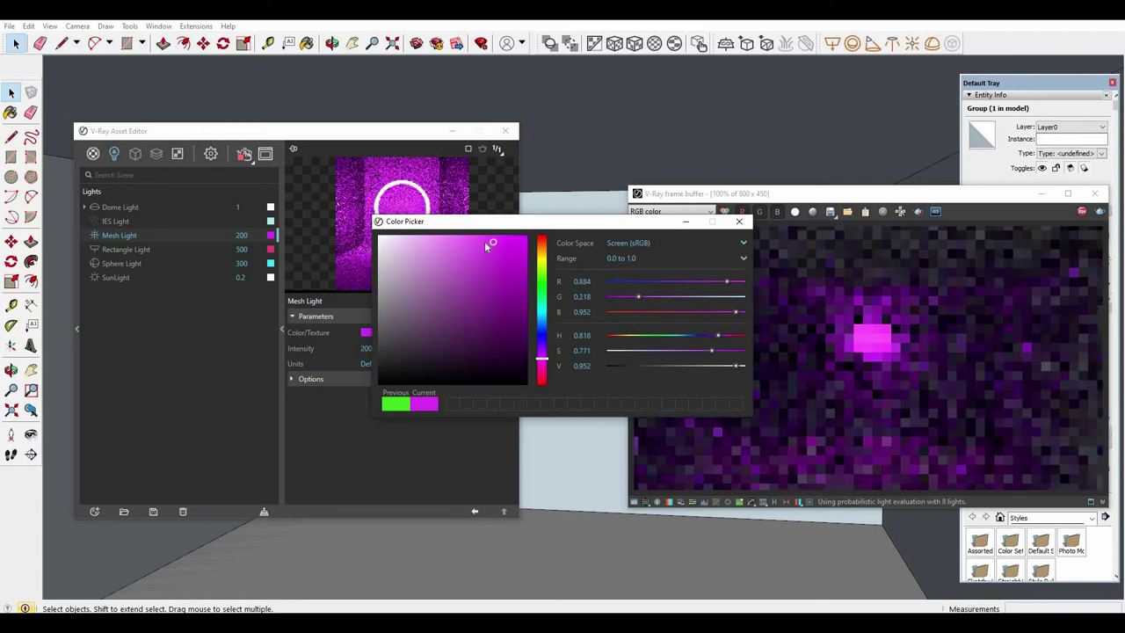
{"action": "left_click", "coordinate": [484, 241]}
{"action": "key", "text": "Return"}
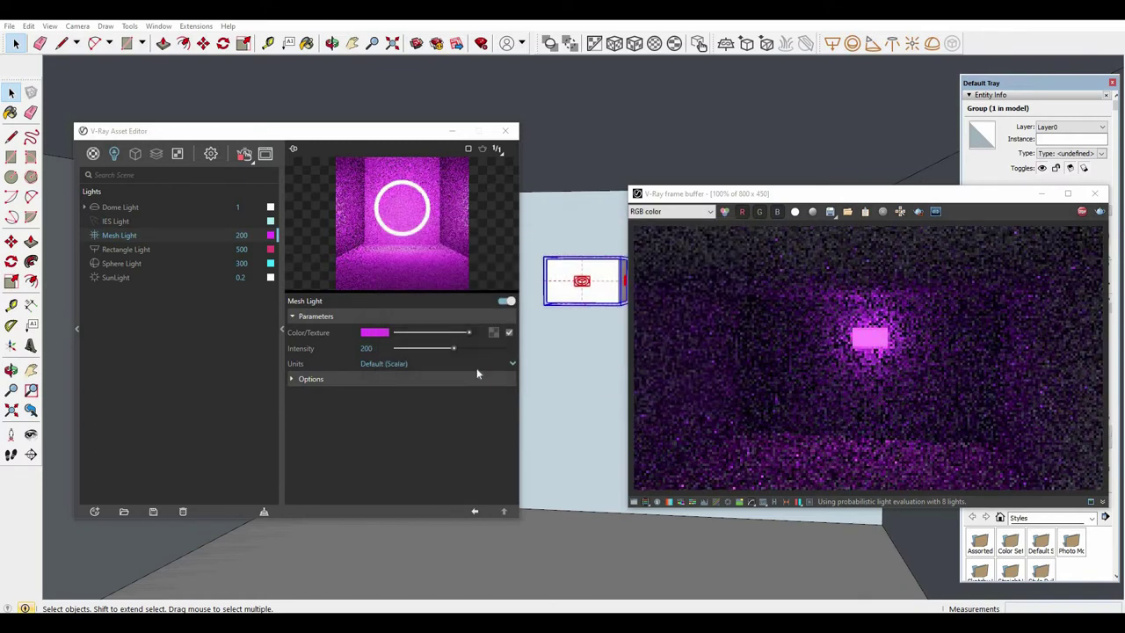
Try a mesh light intensity of 5000 in the interactive render and raise it to 10000.
{"action": "left_click", "coordinate": [349, 355]}
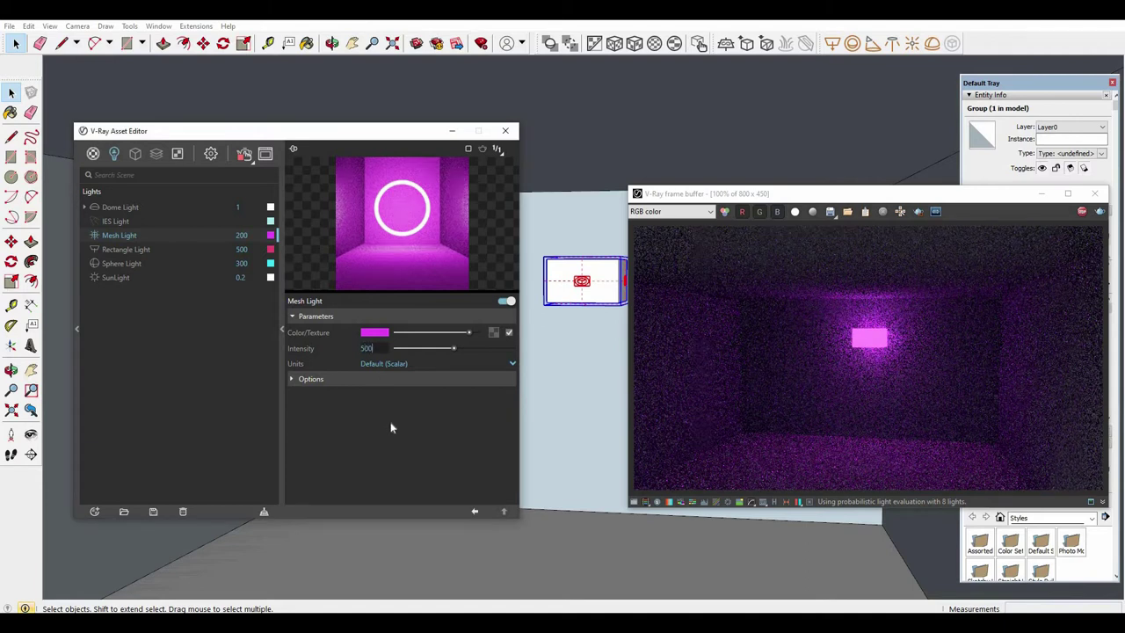
{"action": "key", "text": "Return"}
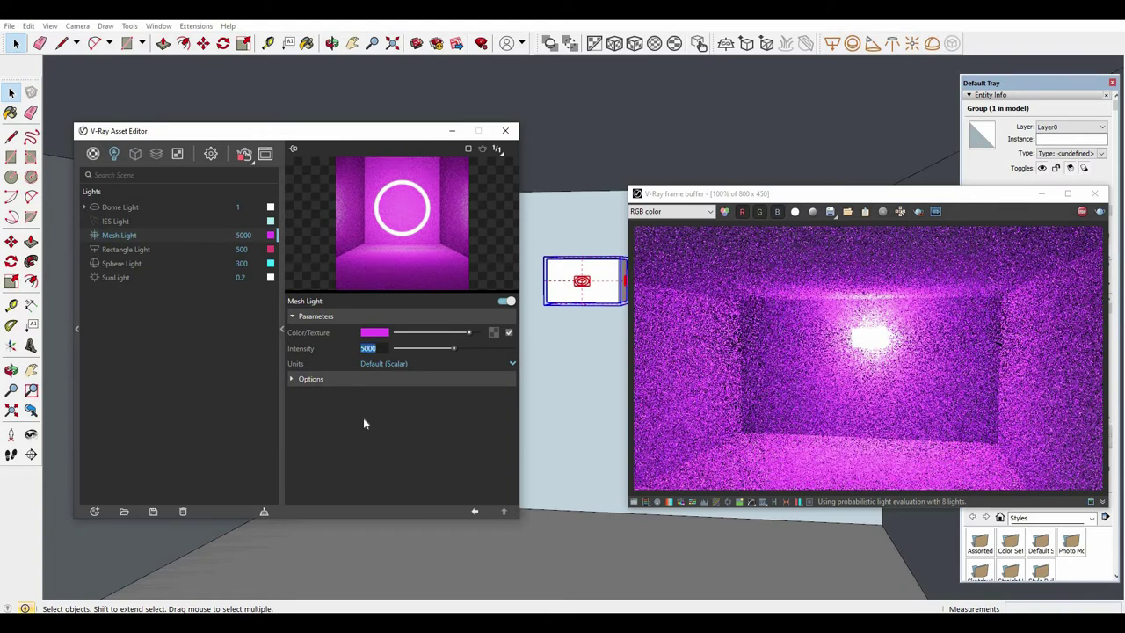
{"action": "type", "text": "1"}
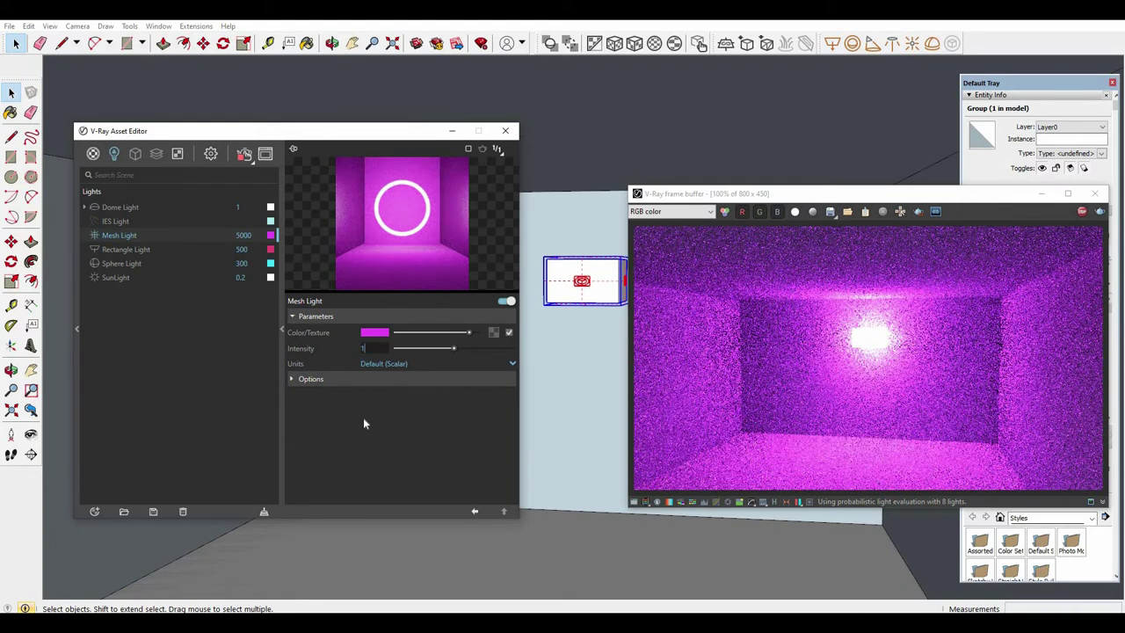
{"action": "type", "text": "0000"}
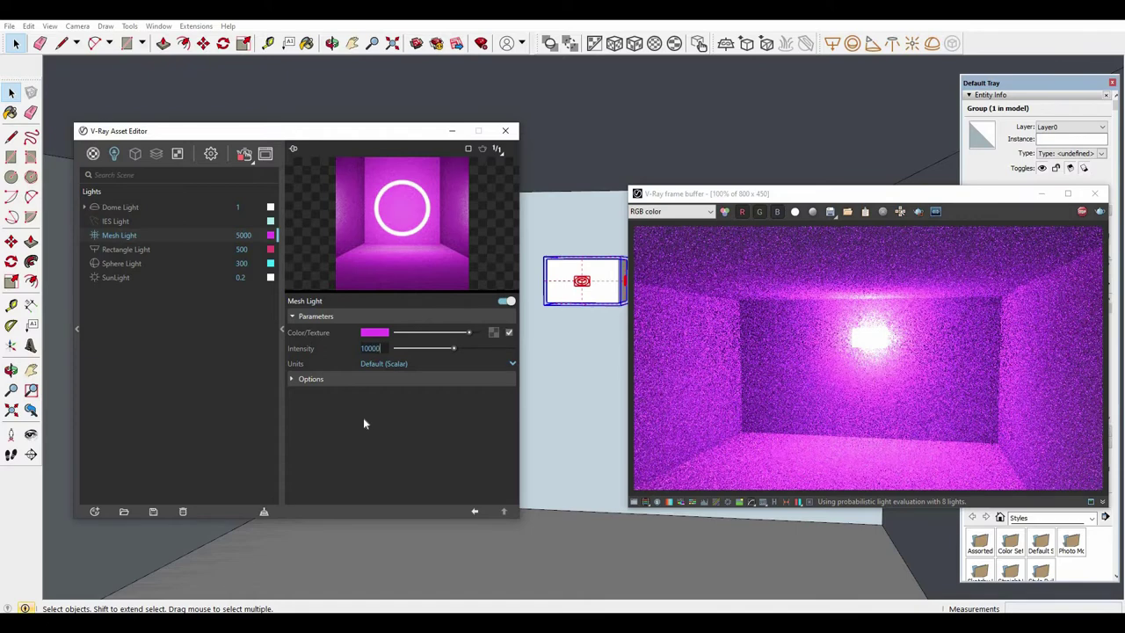
{"action": "key", "text": "Return"}
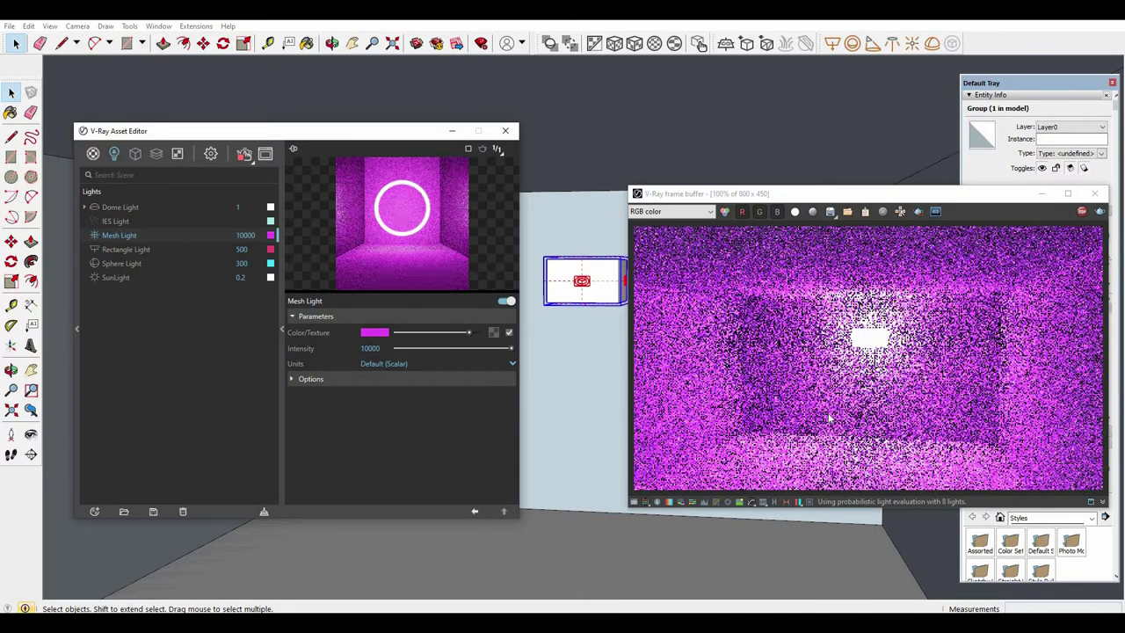
Make the mesh light invisible and turn off its Affect Reflections option.
{"action": "left_click", "coordinate": [345, 378]}
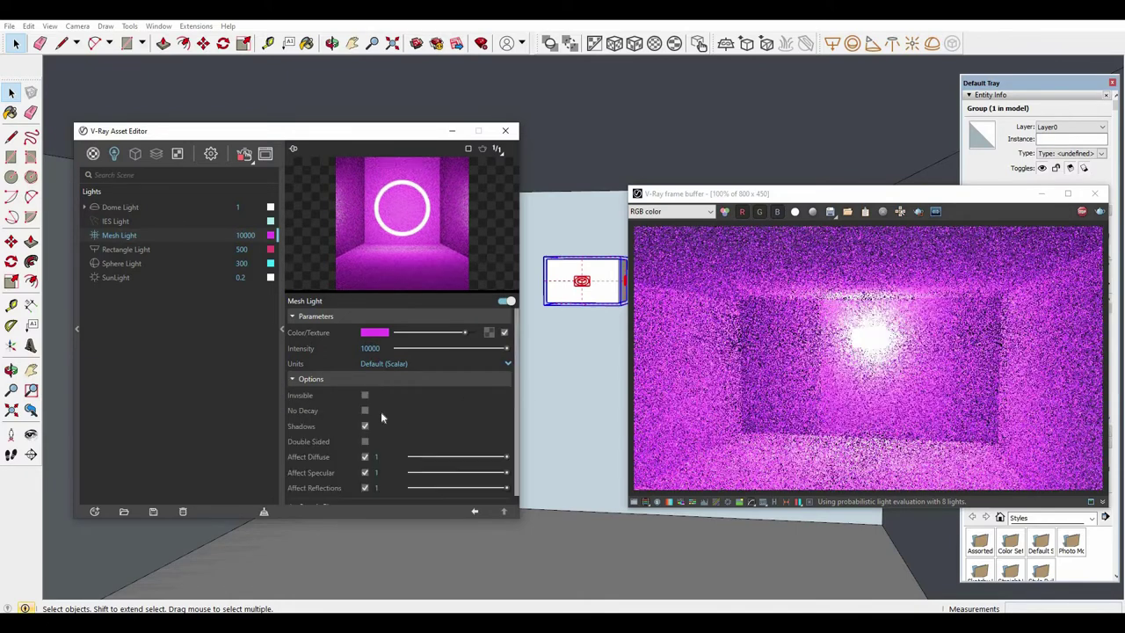
{"action": "left_click", "coordinate": [364, 395]}
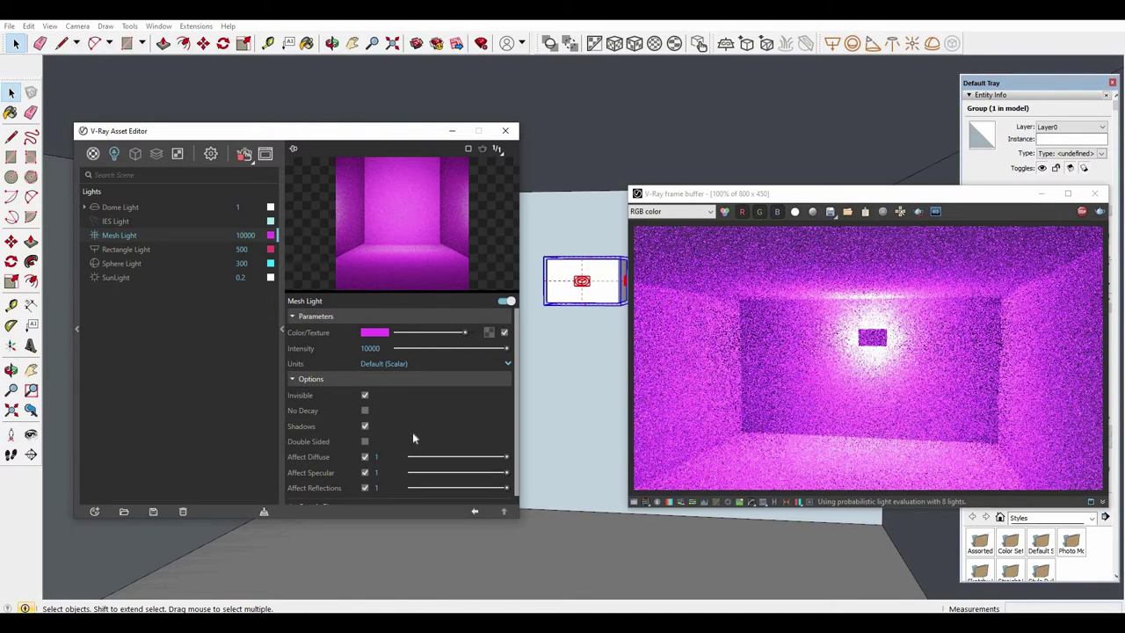
{"action": "scroll", "coordinate": [363, 480], "scroll_direction": "down", "scroll_amount": 1}
{"action": "left_click", "coordinate": [365, 478]}
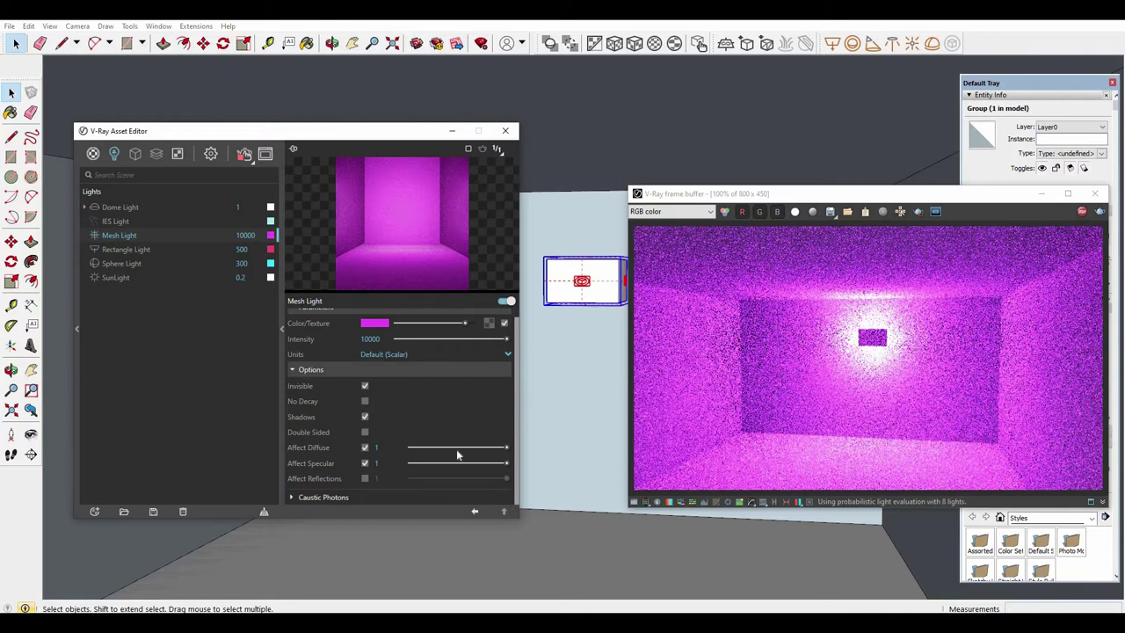
{"action": "scroll", "coordinate": [466, 434], "scroll_direction": "up", "scroll_amount": 1}
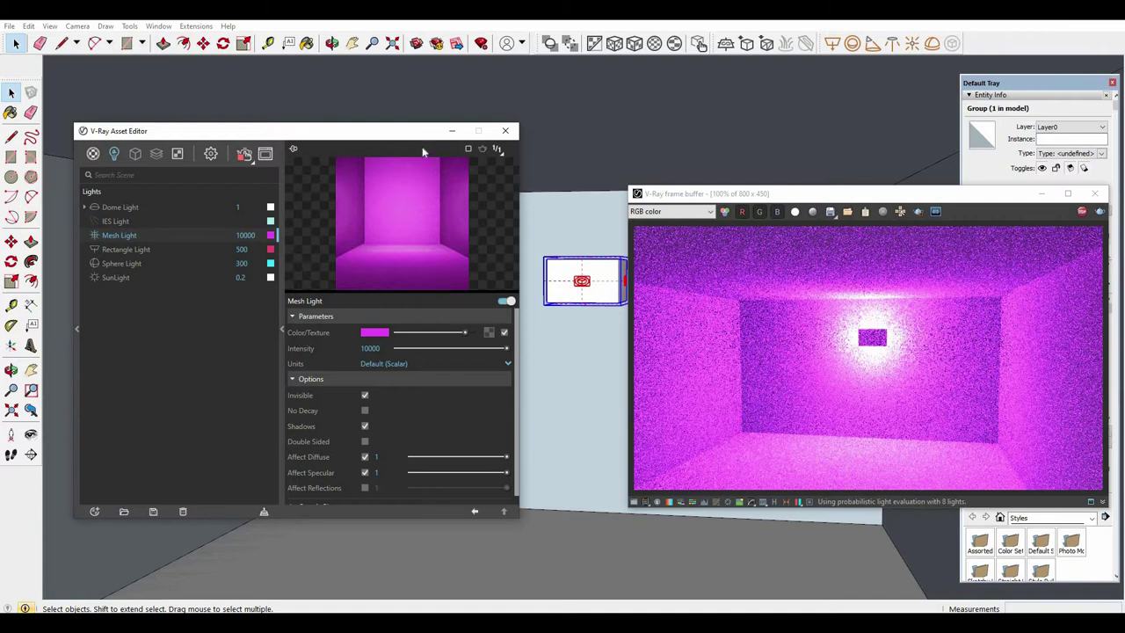
Close the V-Ray frame buffer and the Asset Editor.
{"action": "left_click_drag", "start_coordinate": [1036, 193], "coordinate": [716, 192]}
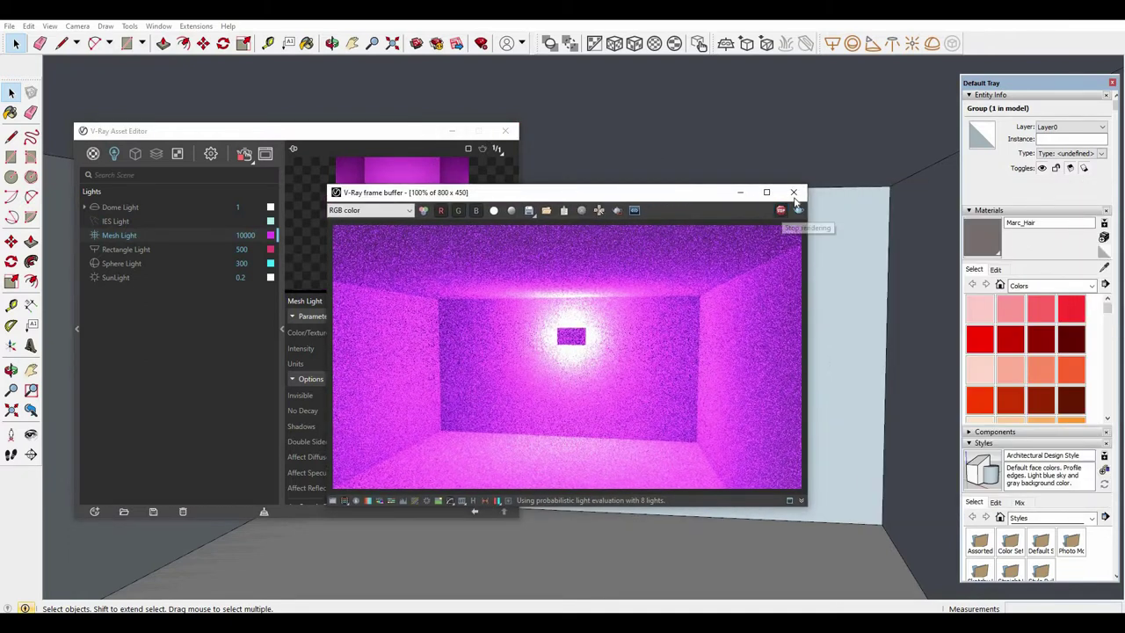
{"action": "left_click", "coordinate": [794, 191]}
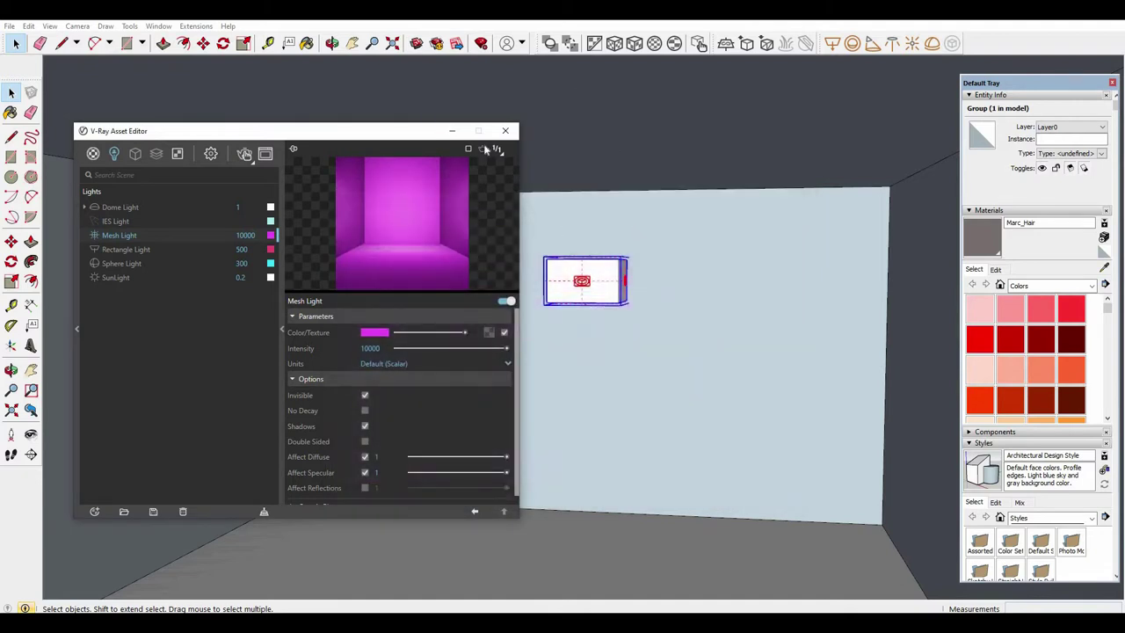
{"action": "left_click", "coordinate": [506, 131]}
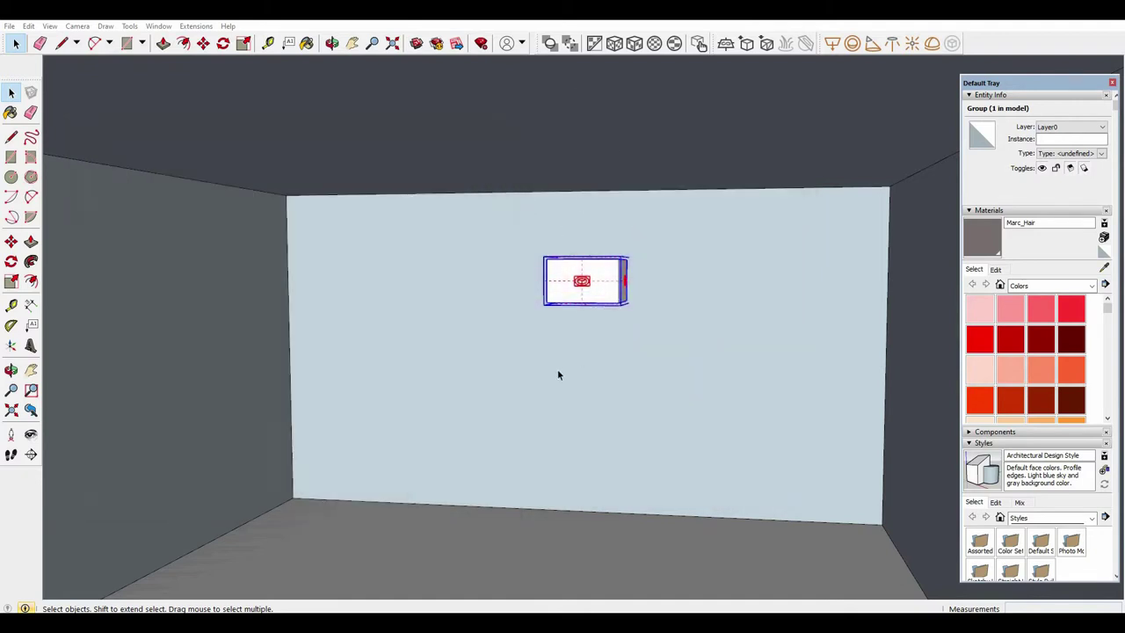
Erase the mesh light group in front of the back wall.
{"action": "middle_click_drag", "start_coordinate": [574, 338], "coordinate": [594, 305], "text": "shift"}
{"action": "key", "text": "space"}
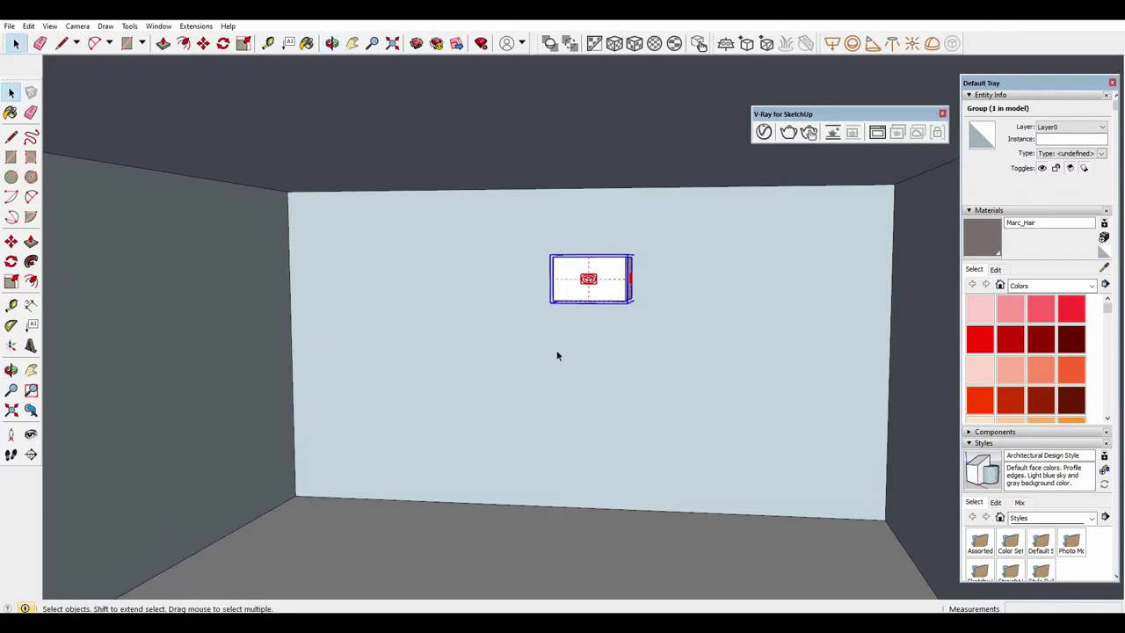
{"action": "right_click", "coordinate": [613, 285]}
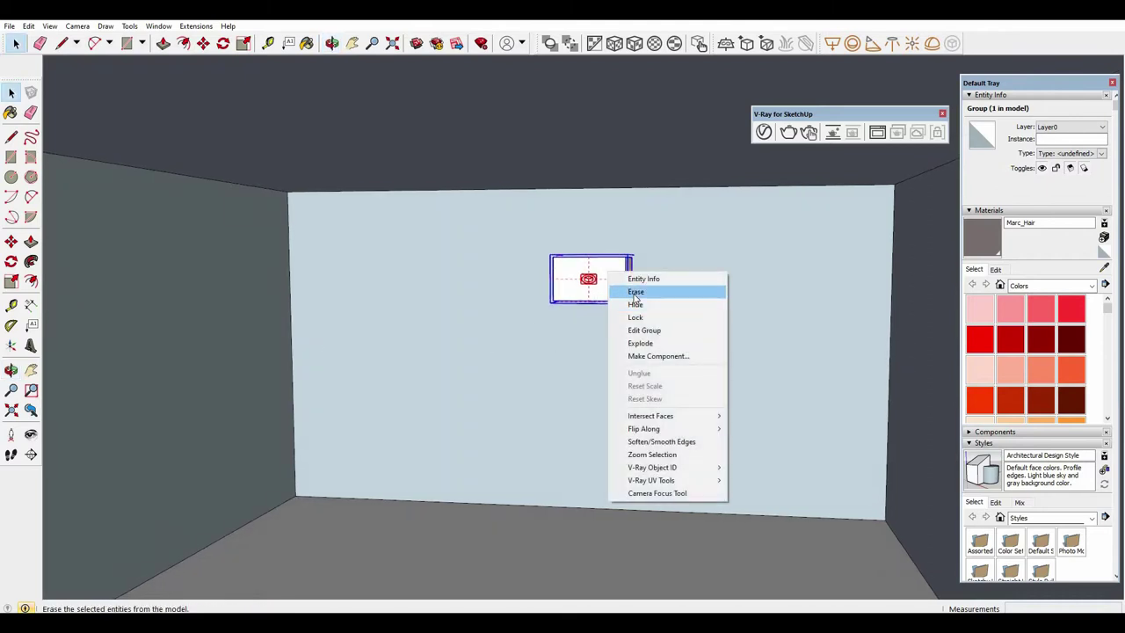
{"action": "left_click", "coordinate": [634, 292]}
Draw a rectangle about 667 mm wide on the floor near the middle of the back wall.
{"action": "mouse_move", "coordinate": [597, 454]}
{"action": "middle_mouse_down"}
{"action": "mouse_move", "coordinate": [585, 507]}
{"action": "mouse_move", "coordinate": [580, 484]}
{"action": "middle_mouse_up"}
{"action": "key", "text": "r"}
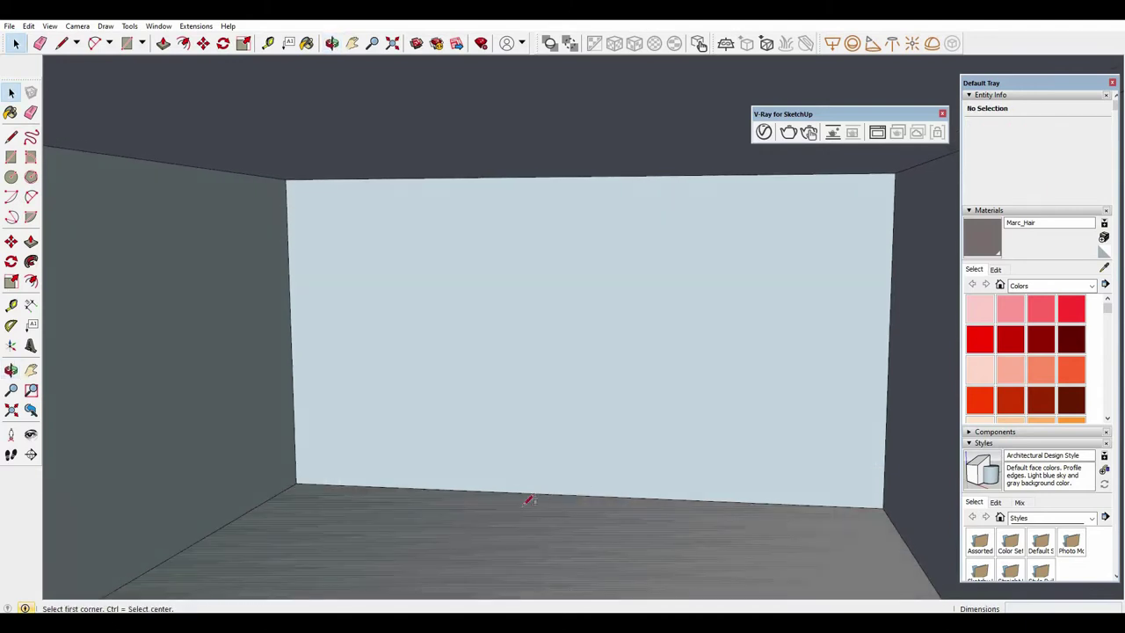
{"action": "left_click", "coordinate": [513, 507]}
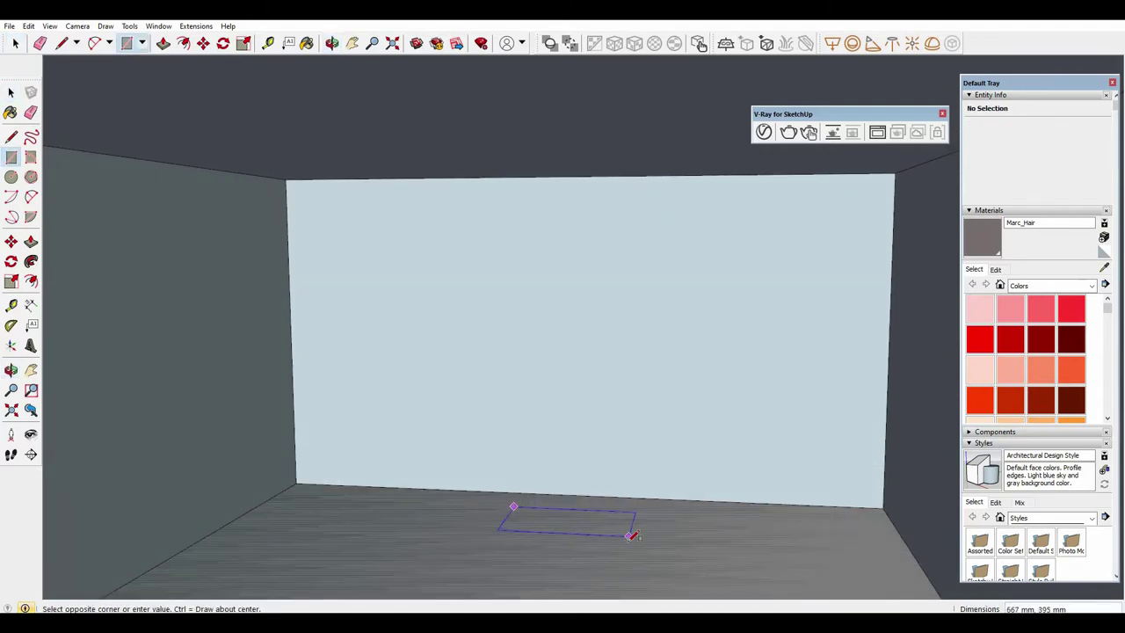
{"action": "left_click", "coordinate": [628, 540]}
{"action": "key", "text": "space"}
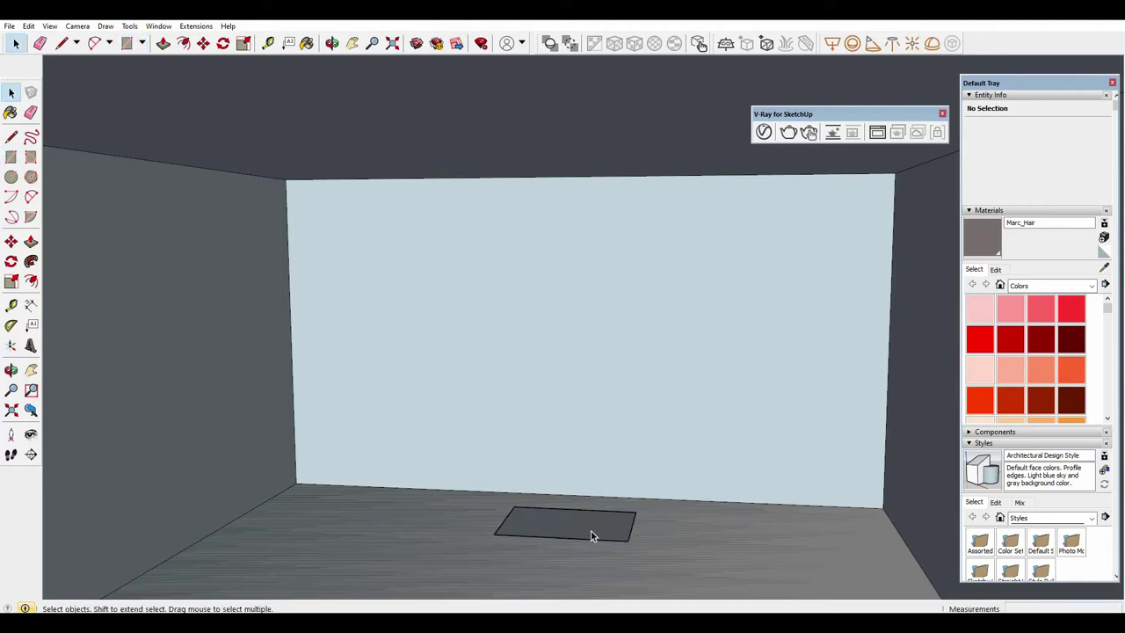
Push/Pull the floor rectangle upward into a low box.
{"action": "left_click", "coordinate": [525, 522]}
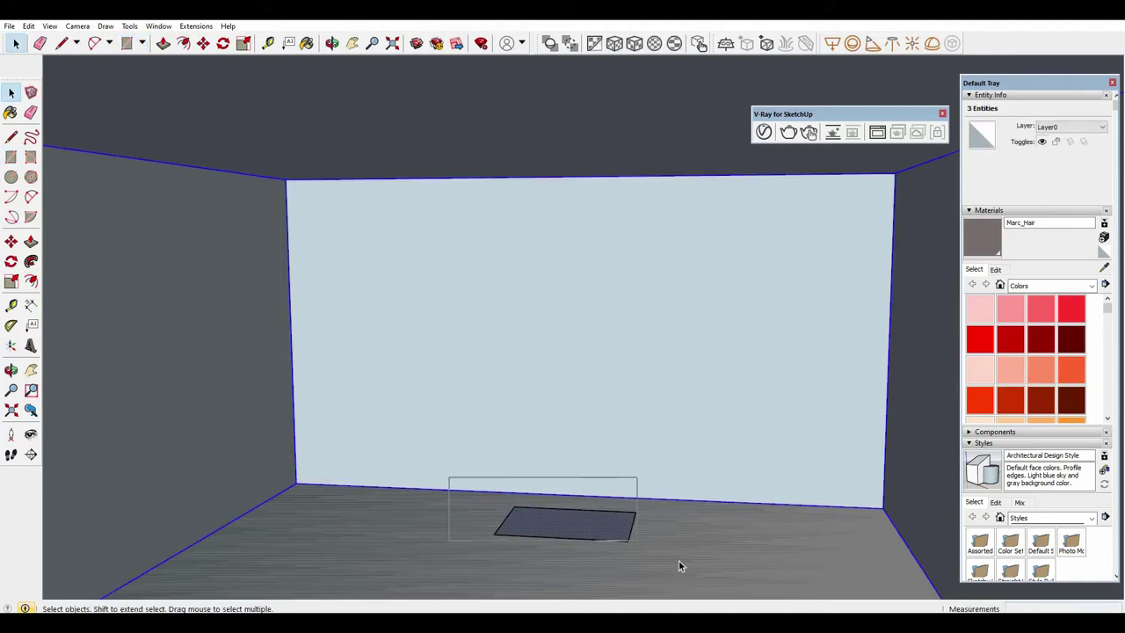
{"action": "double_click", "coordinate": [602, 527]}
{"action": "key", "text": "p"}
{"action": "left_click", "coordinate": [602, 531]}
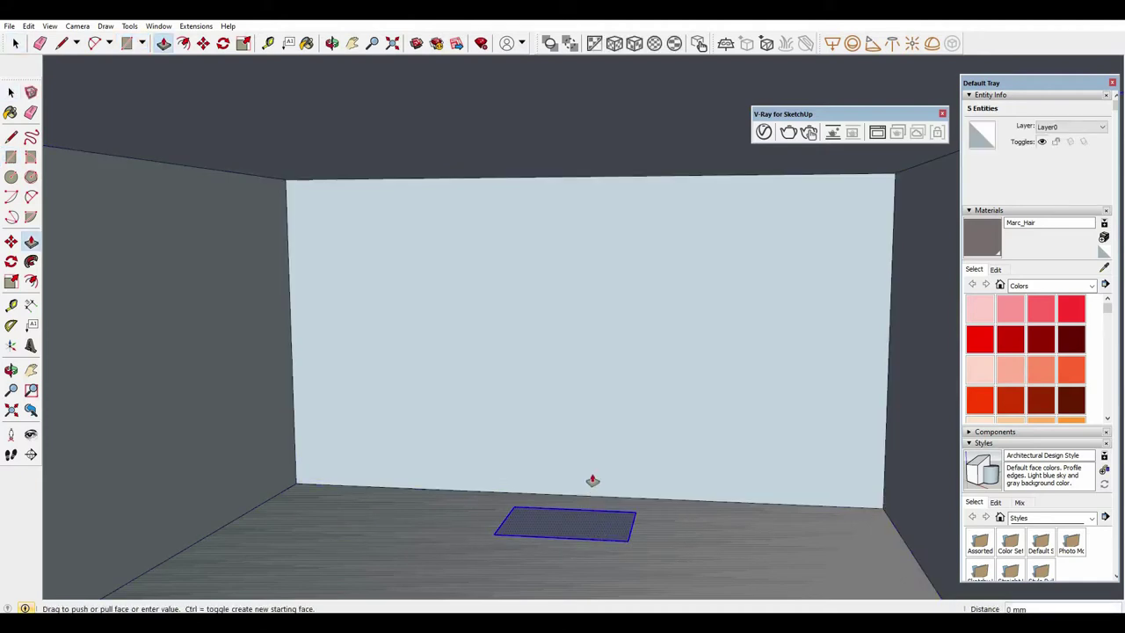
{"action": "left_click", "coordinate": [592, 474]}
{"action": "key", "text": "space"}
Select the whole box and move it about 1085 mm straight up off the floor.
{"action": "triple_click", "coordinate": [591, 524]}
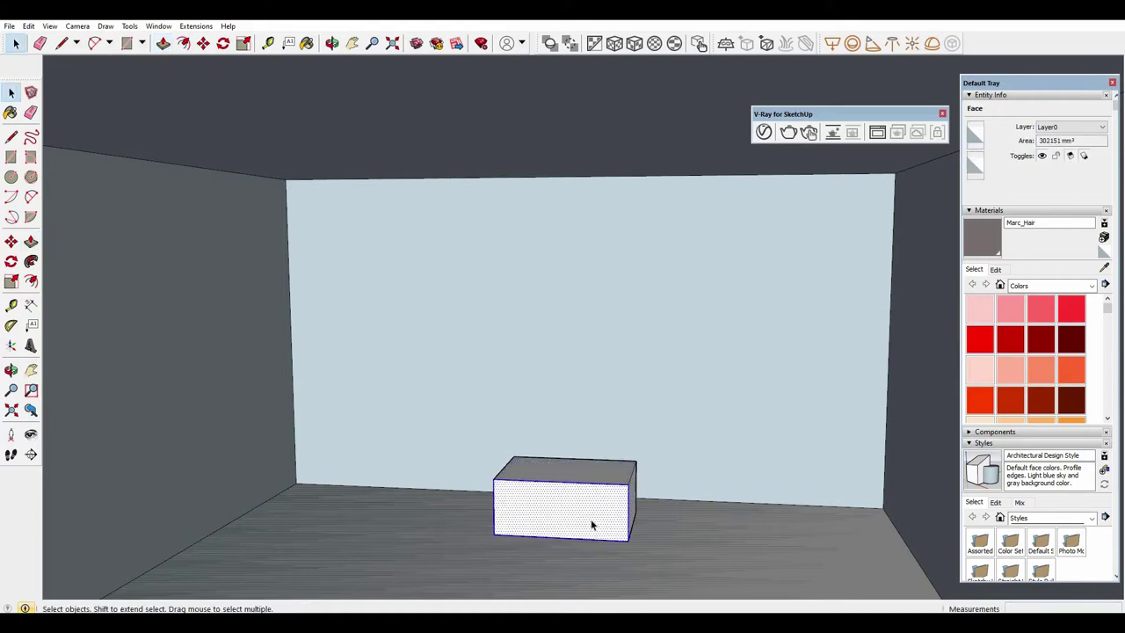
{"action": "key", "text": "m"}
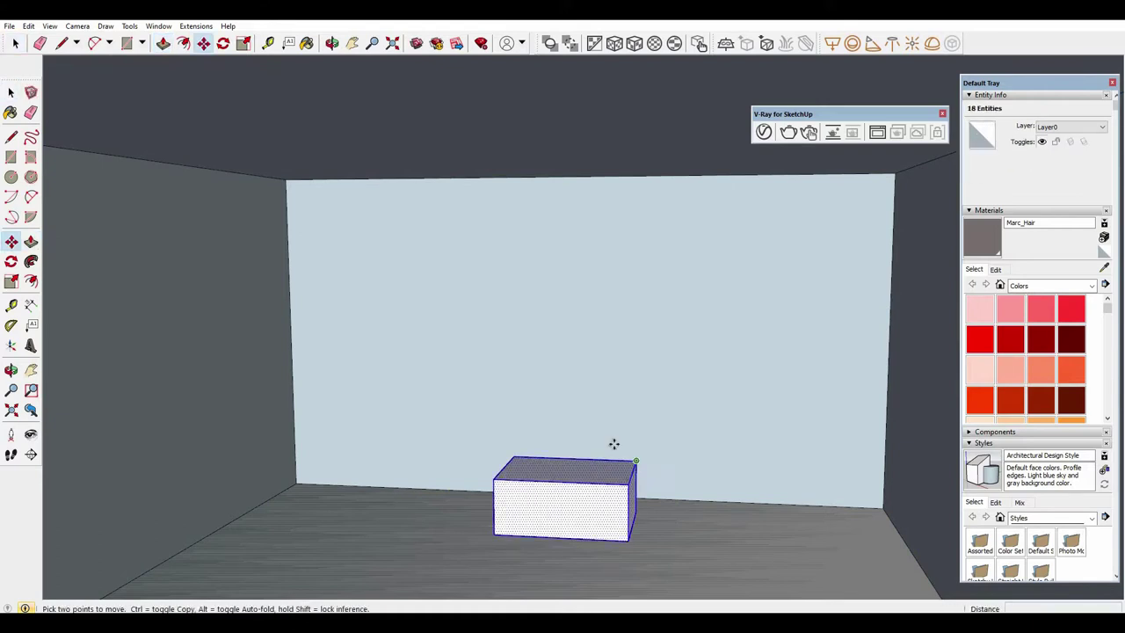
{"action": "left_click", "coordinate": [632, 460]}
{"action": "left_click", "coordinate": [622, 262]}
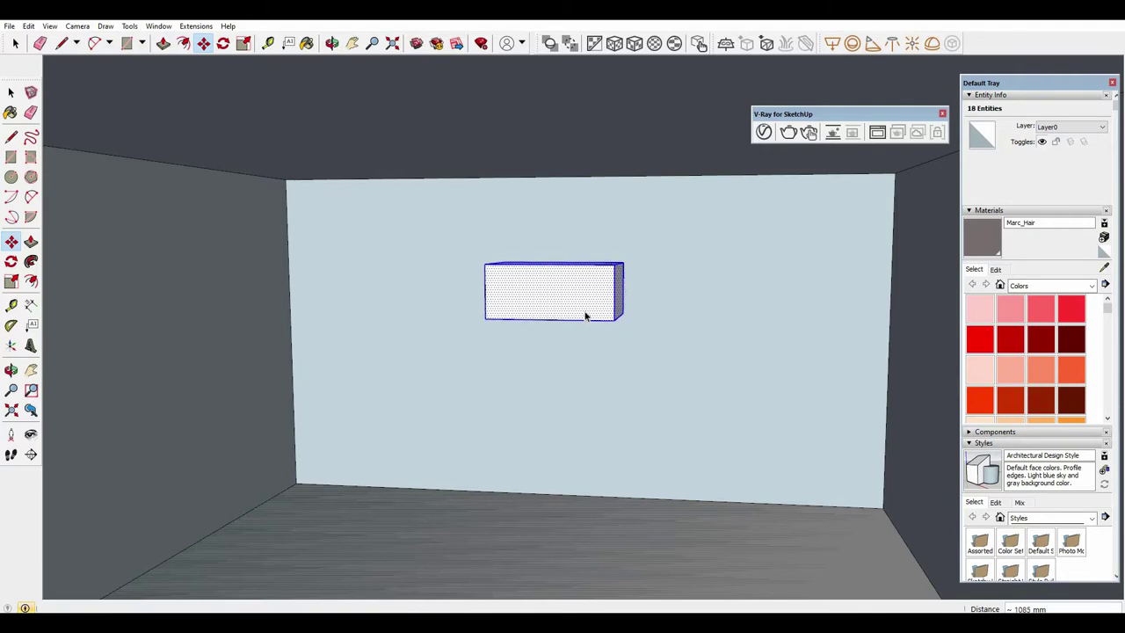
{"action": "key", "text": "space"}
{"action": "right_click", "coordinate": [585, 301]}
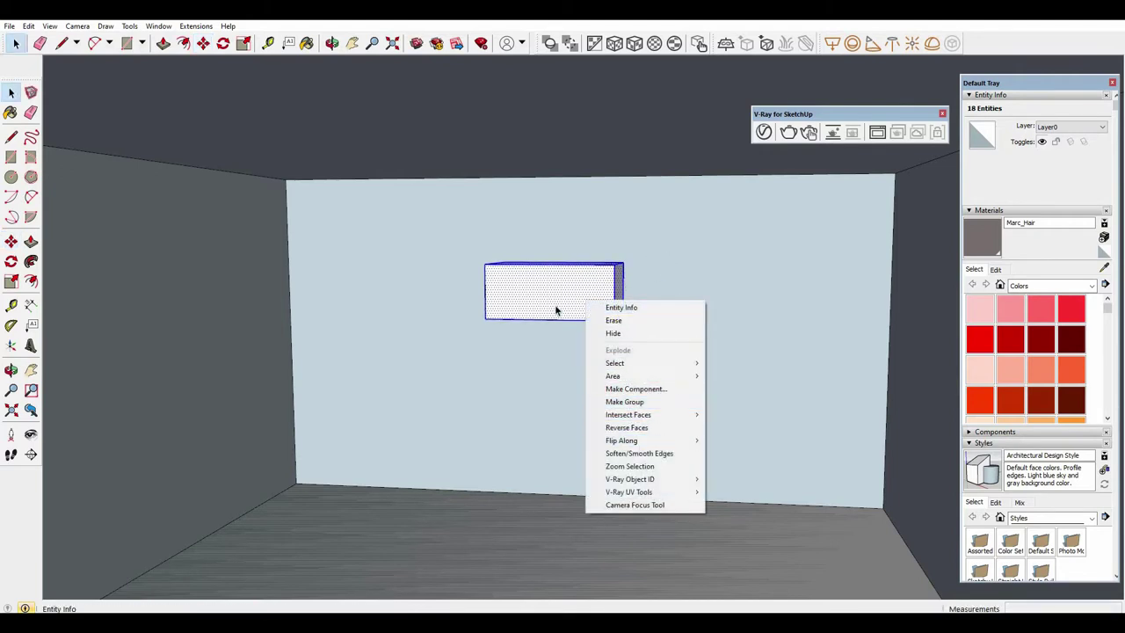
{"action": "left_click", "coordinate": [578, 326]}
{"action": "left_click", "coordinate": [585, 312]}
{"action": "mouse_move", "coordinate": [592, 329]}
{"action": "middle_mouse_down"}
{"action": "mouse_move", "coordinate": [610, 326]}
{"action": "mouse_move", "coordinate": [590, 330]}
{"action": "middle_mouse_up"}
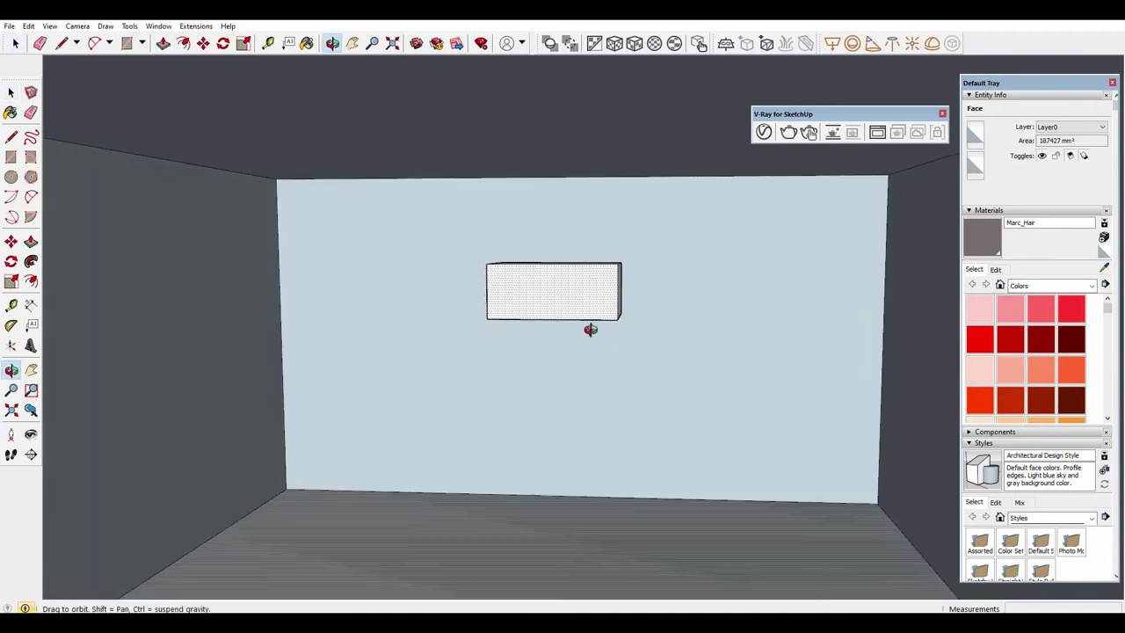
{"action": "left_click_drag", "start_coordinate": [590, 330], "coordinate": [582, 369]}
{"action": "key", "text": "space"}
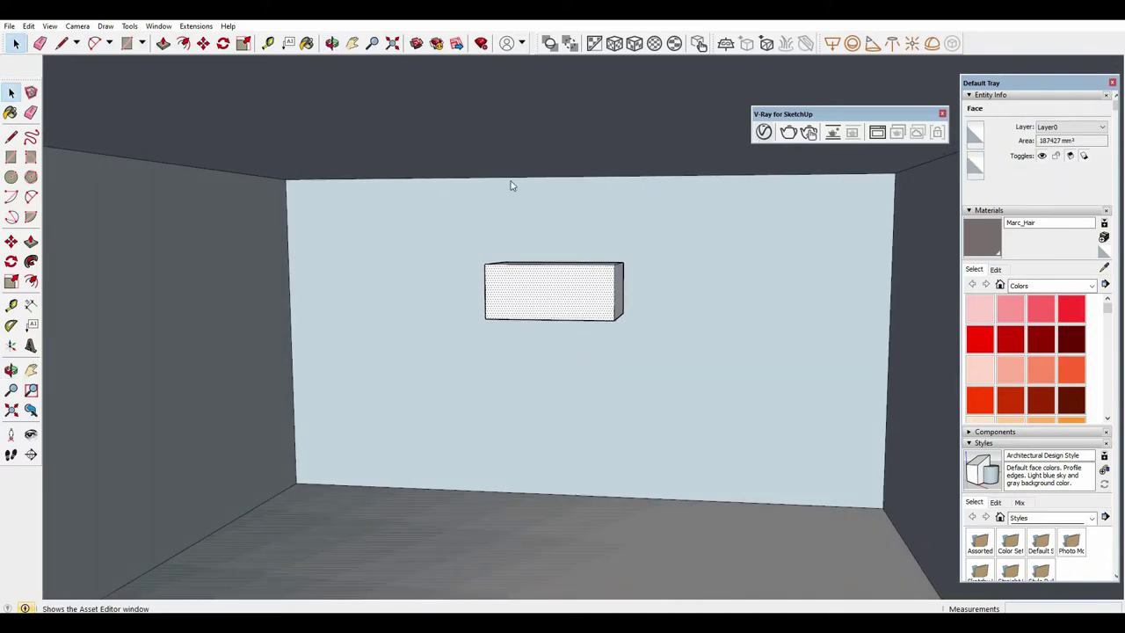
Reopen the V-Ray Asset Editor and start an interactive render, placing the frame buffer beside the editor.
{"action": "left_click", "coordinate": [763, 132]}
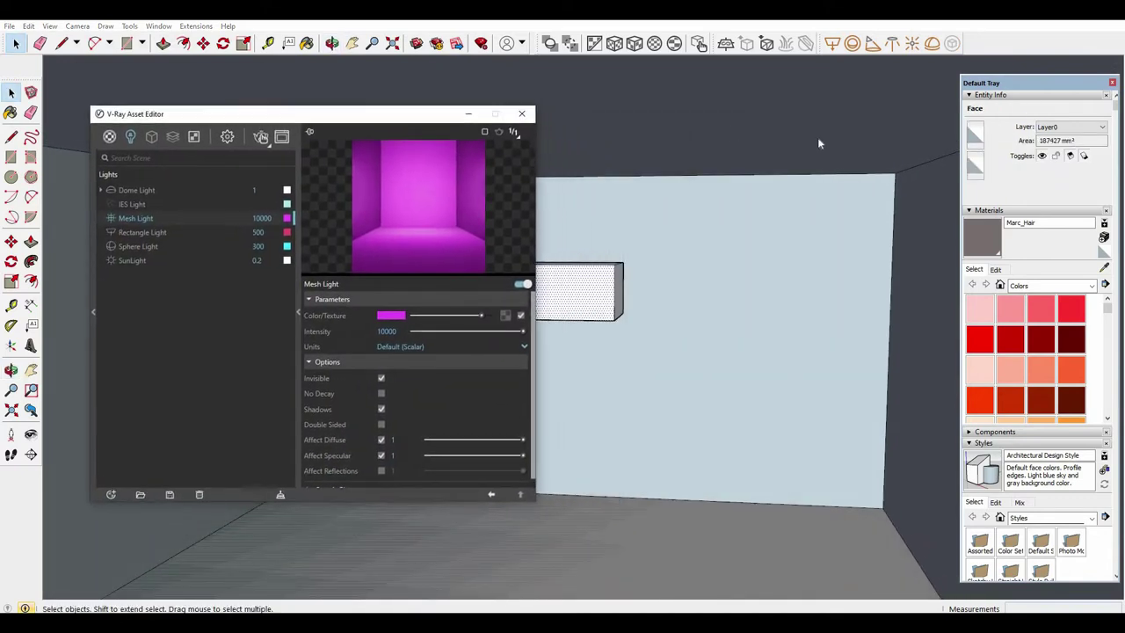
{"action": "left_click", "coordinate": [817, 137]}
{"action": "left_click", "coordinate": [799, 132]}
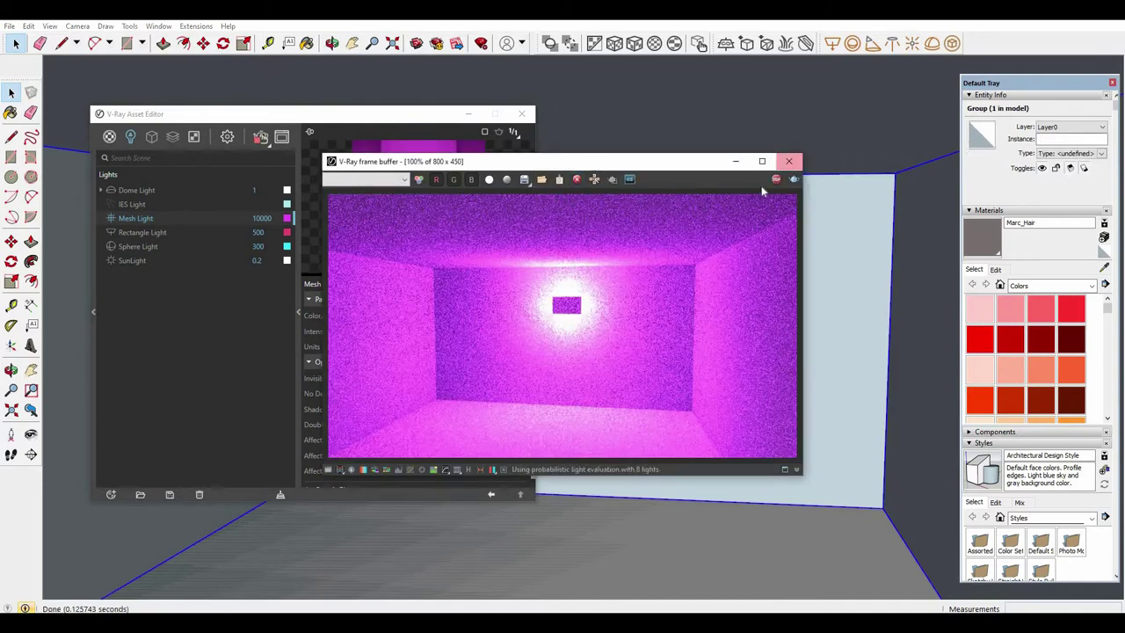
{"action": "left_click_drag", "start_coordinate": [571, 169], "coordinate": [812, 169]}
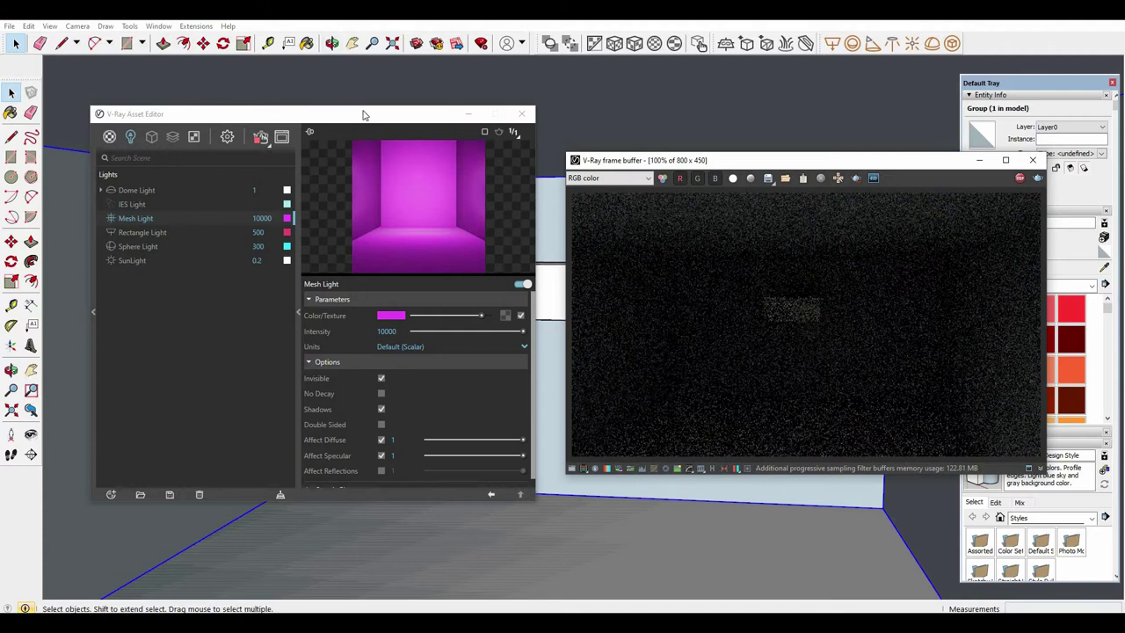
Create a new Emissive material in the V-Ray materials list.
{"action": "left_click", "coordinate": [109, 136]}
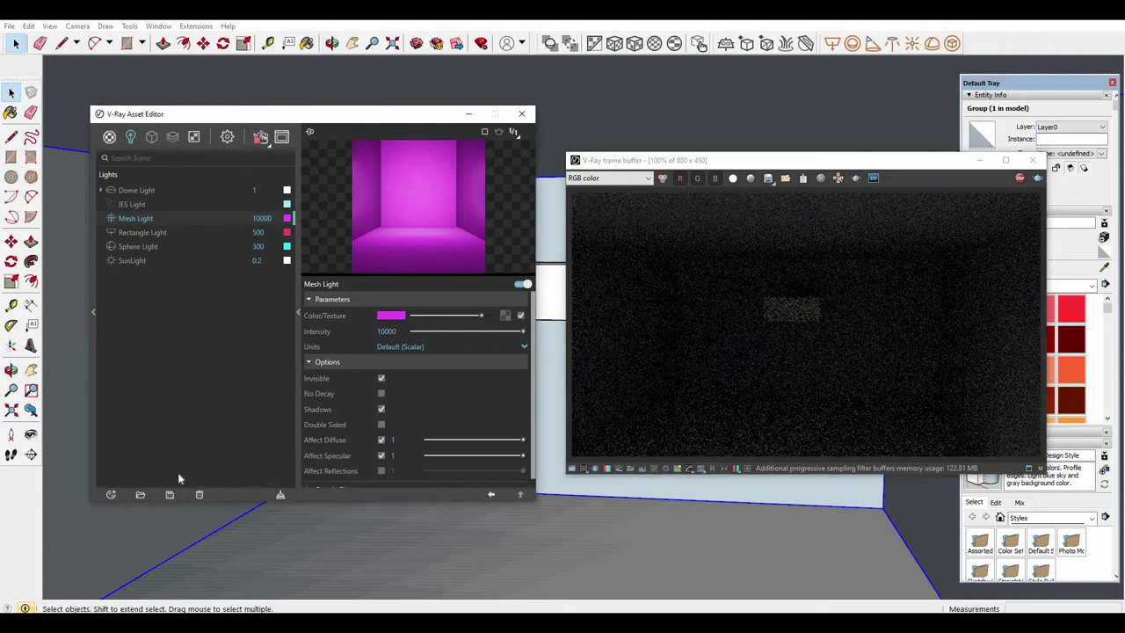
{"action": "left_click", "coordinate": [111, 494]}
{"action": "mouse_move", "coordinate": [147, 485]}
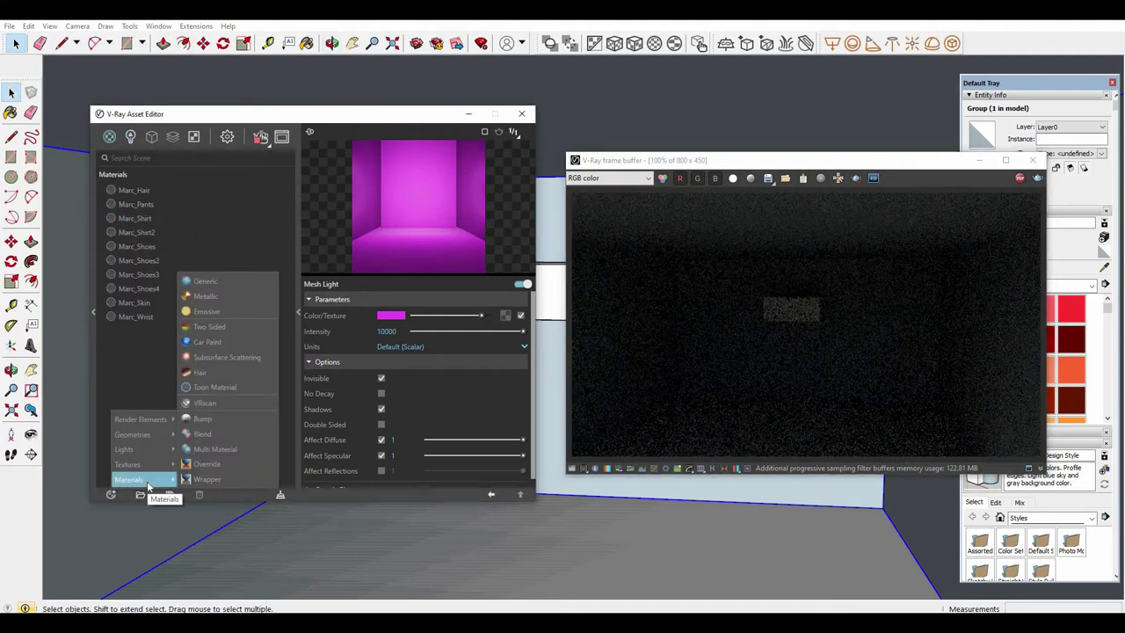
{"action": "left_click", "coordinate": [219, 313]}
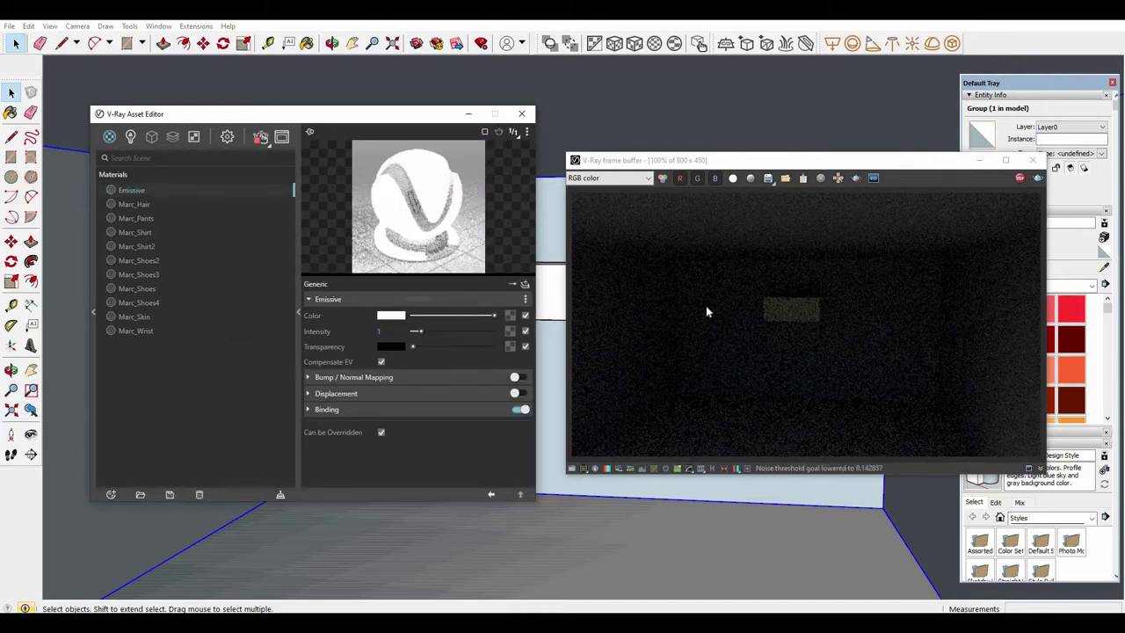
Set the Emissive material's intensity to 20.
{"action": "left_click_drag", "start_coordinate": [390, 331], "coordinate": [354, 333]}
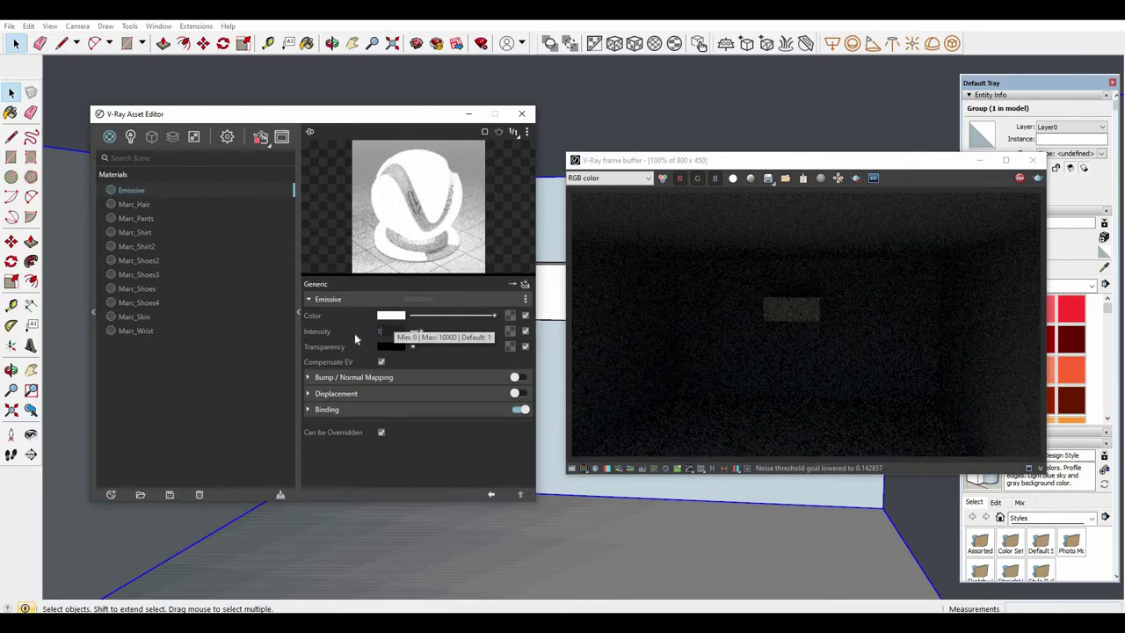
{"action": "type", "text": "2"}
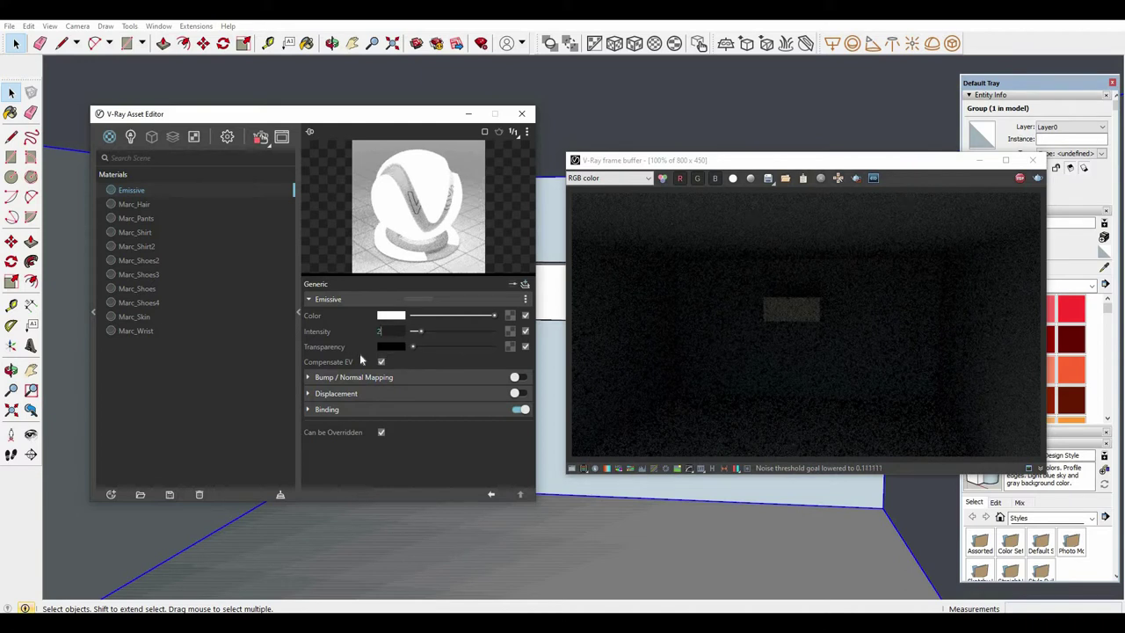
{"action": "type", "text": "0"}
{"action": "key", "text": "Return"}
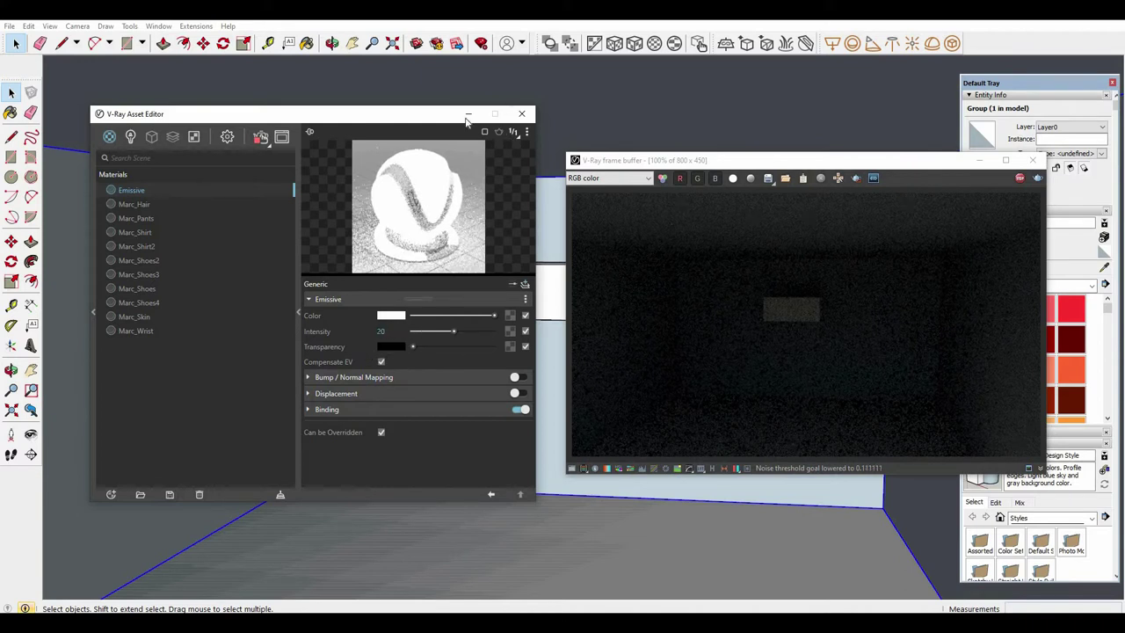
Rearrange the editor and frame buffer windows to expose the box, and paint its front face with the Emissive material.
{"action": "left_click_drag", "start_coordinate": [396, 115], "coordinate": [329, 110]}
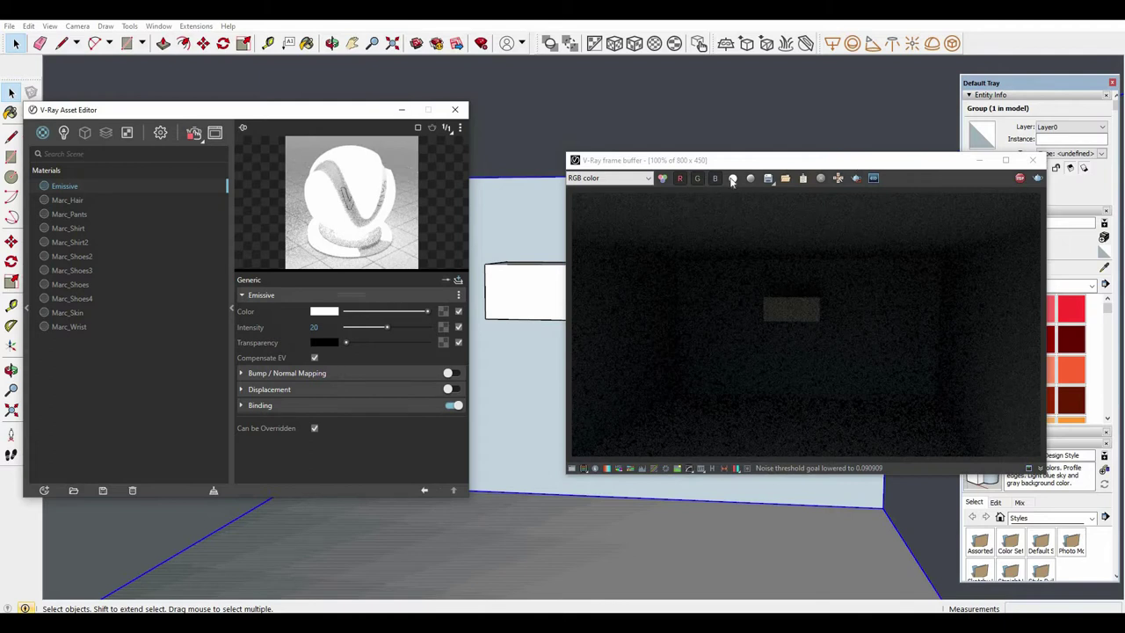
{"action": "left_click_drag", "start_coordinate": [845, 161], "coordinate": [840, 322]}
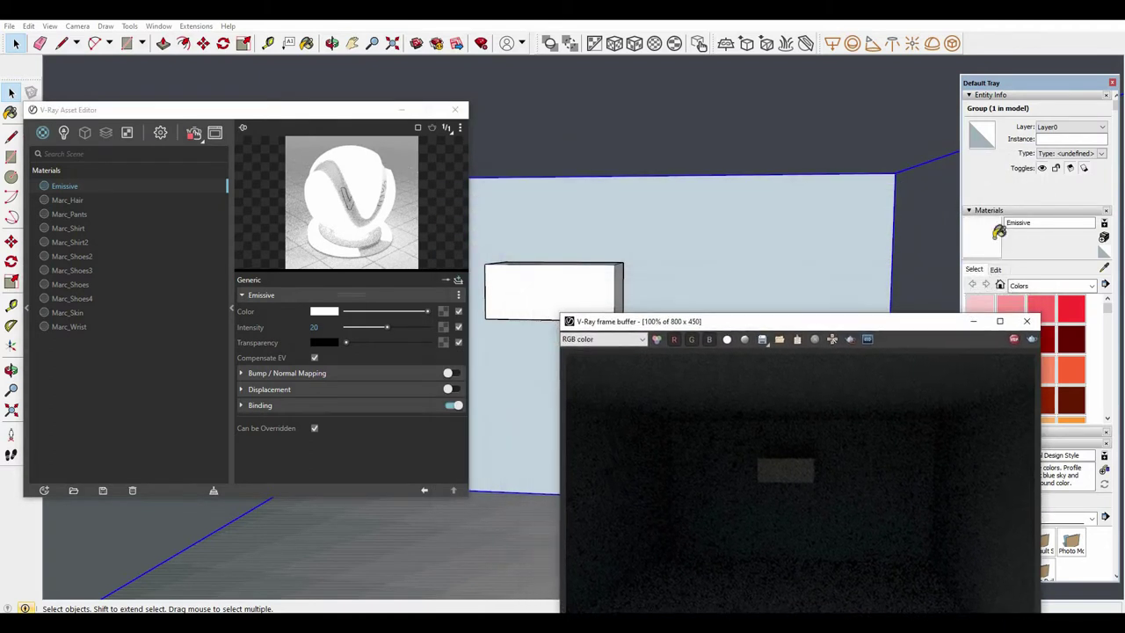
{"action": "left_click", "coordinate": [999, 231]}
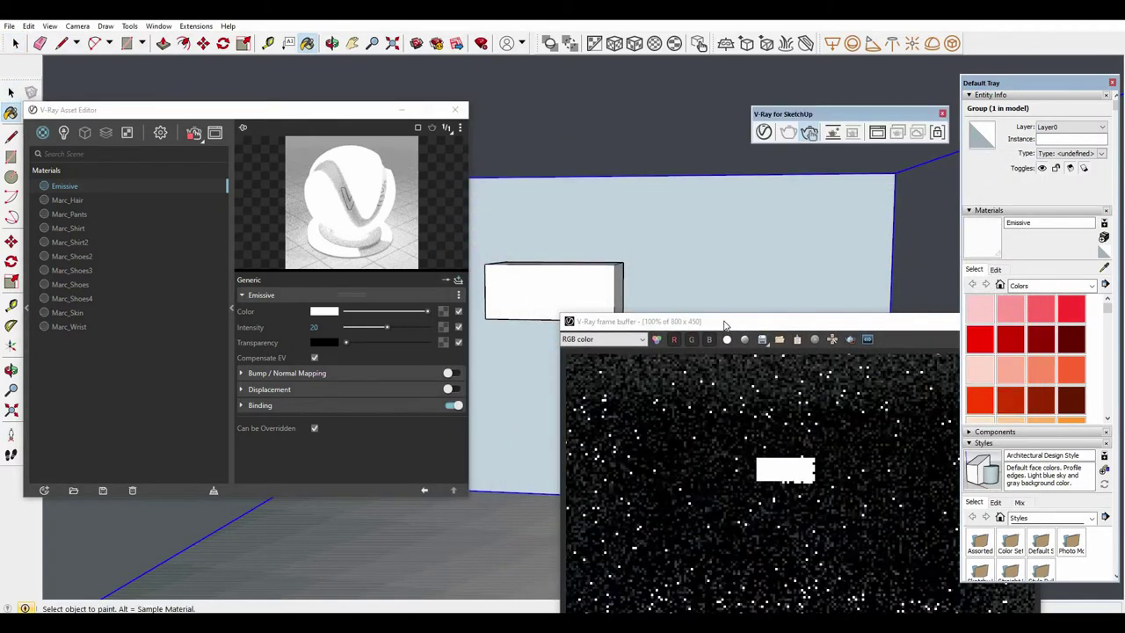
{"action": "left_click_drag", "start_coordinate": [726, 322], "coordinate": [675, 116]}
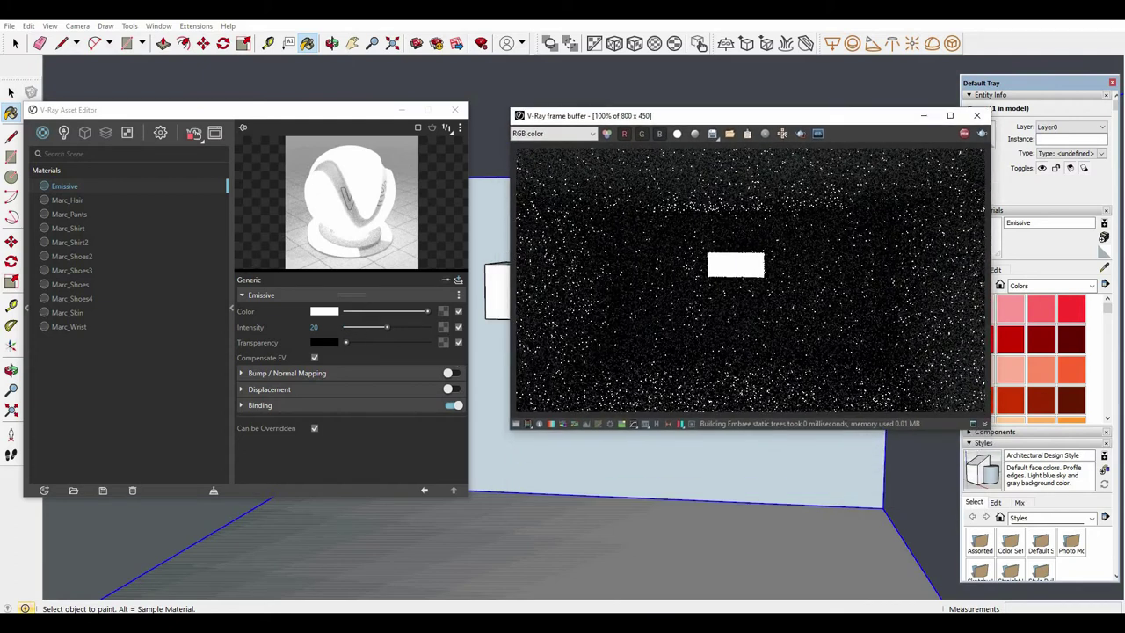
Raise the Emissive material's intensity to 30, and then to 1000.
{"action": "left_click", "coordinate": [314, 327]}
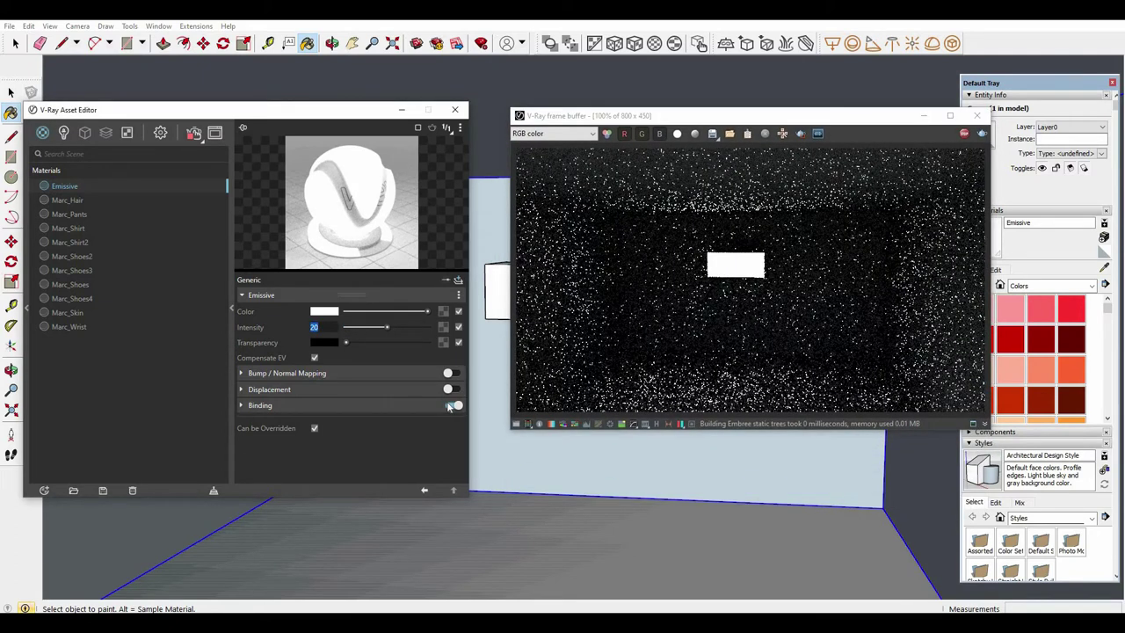
{"action": "type", "text": "30"}
{"action": "key", "text": "Return"}
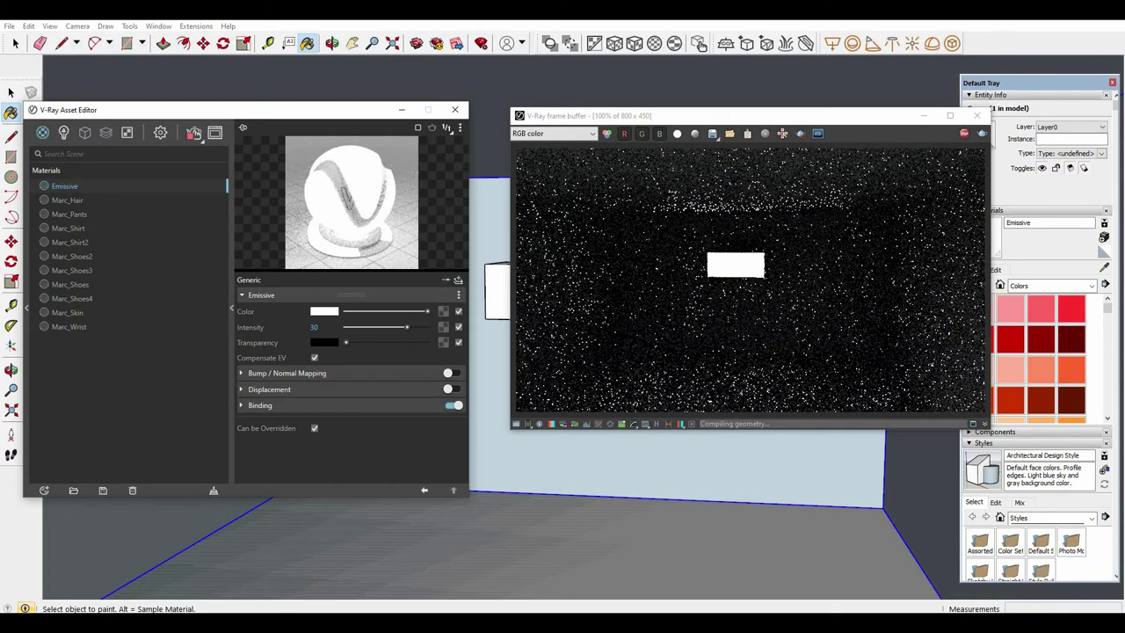
{"action": "left_click", "coordinate": [313, 327]}
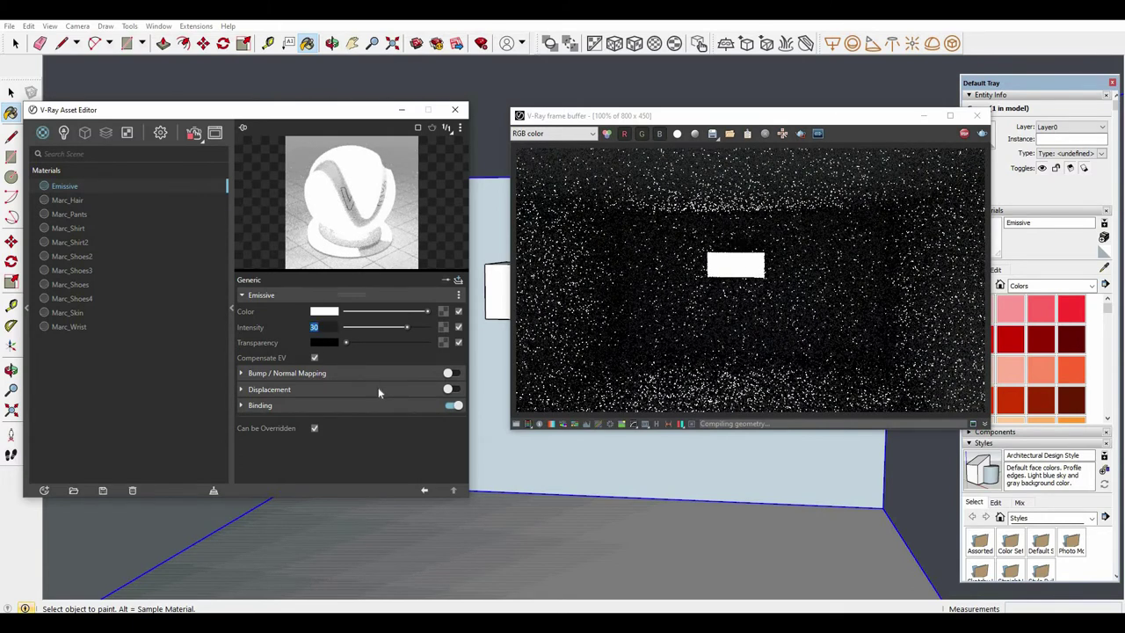
{"action": "type", "text": "1000"}
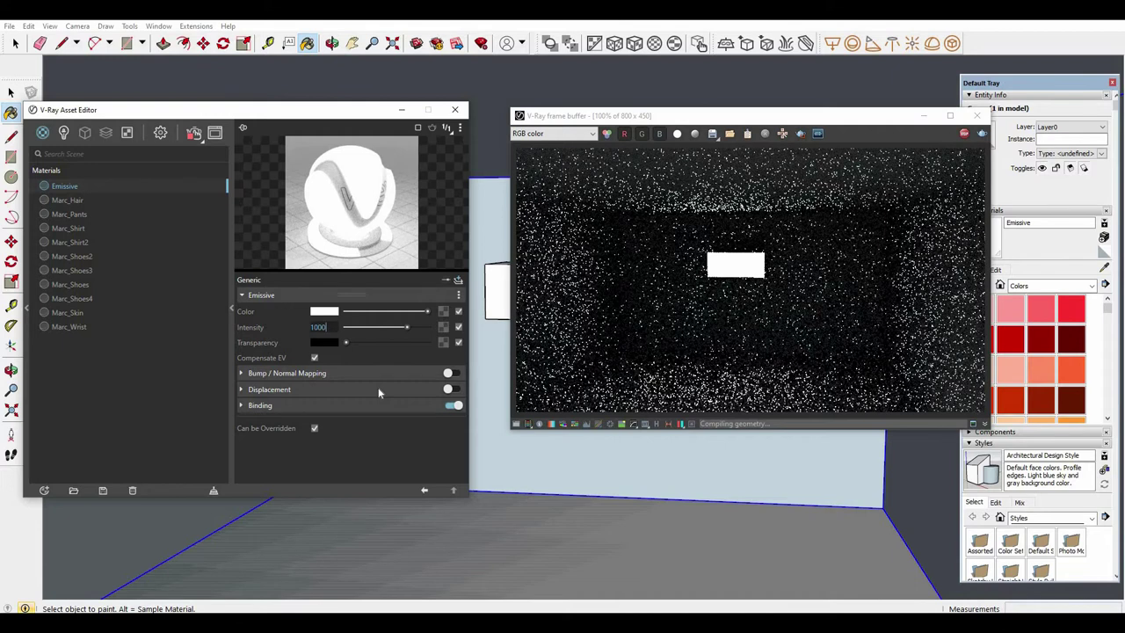
{"action": "key", "text": "Return"}
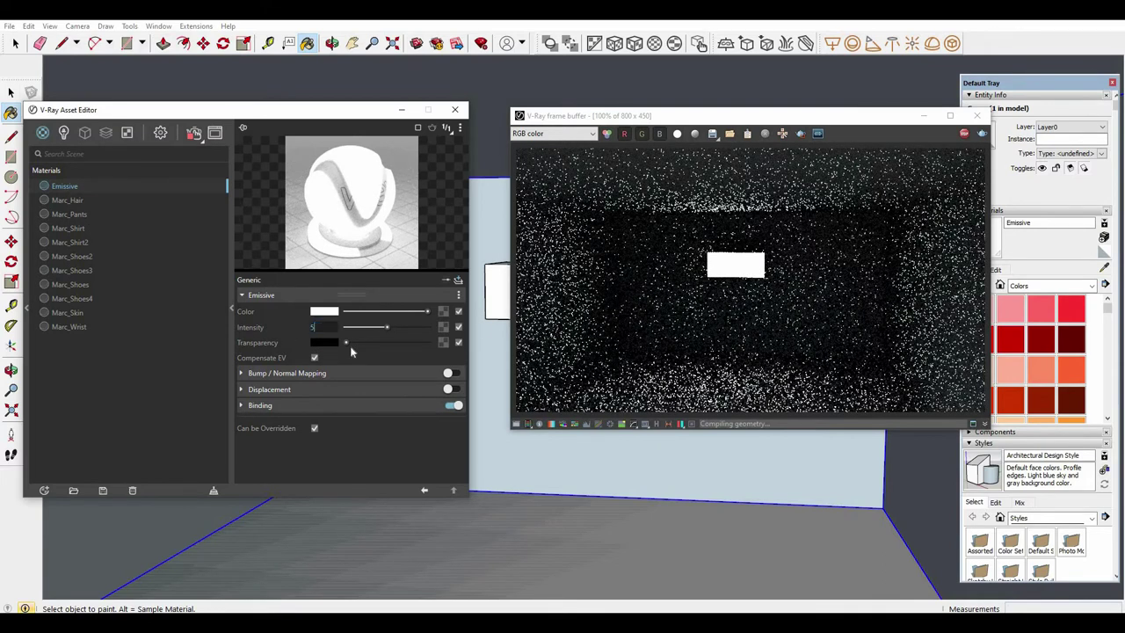
Try an intensity of 50000 for the Emissive material, and then set it to 10000.
{"action": "type", "text": "0000"}
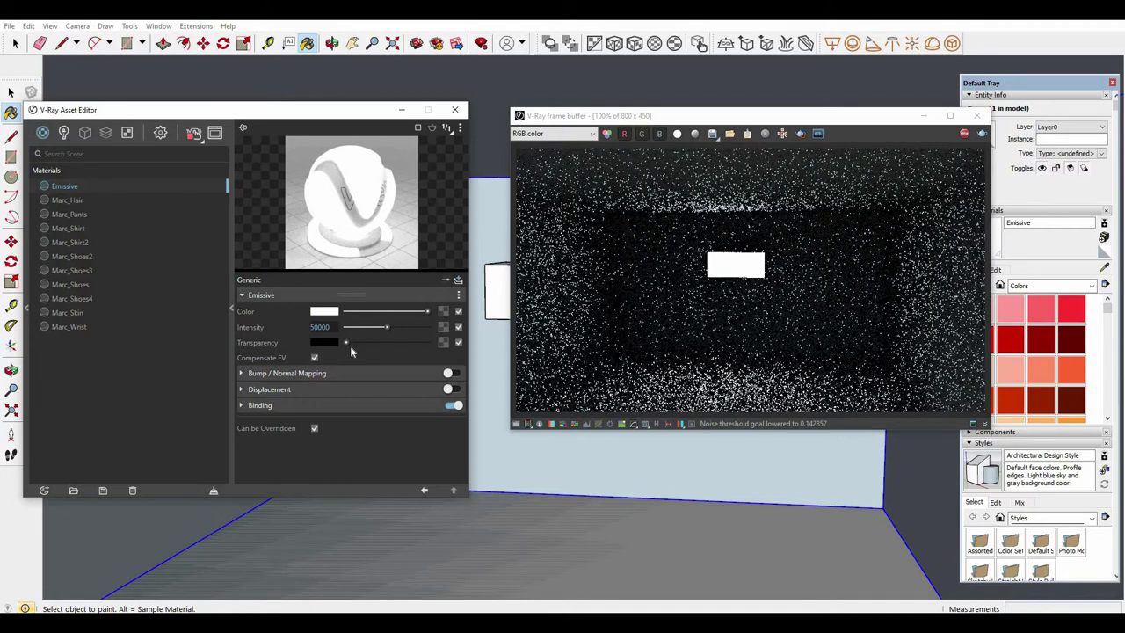
{"action": "key", "text": "Return"}
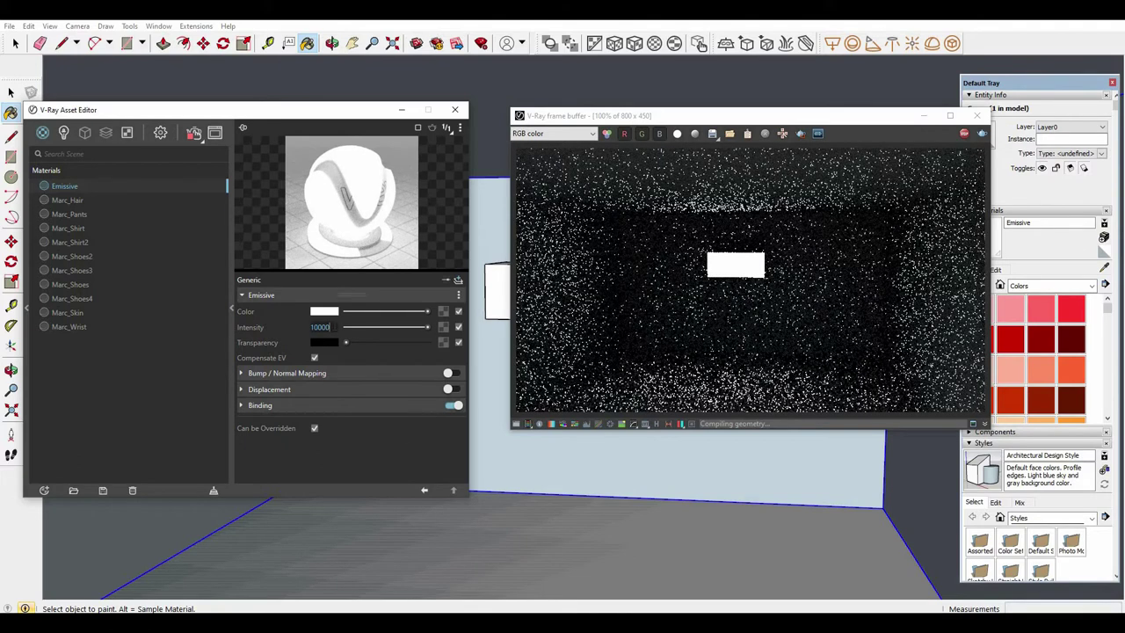
{"action": "key", "text": "BackSpace"}
{"action": "key", "text": "Return"}
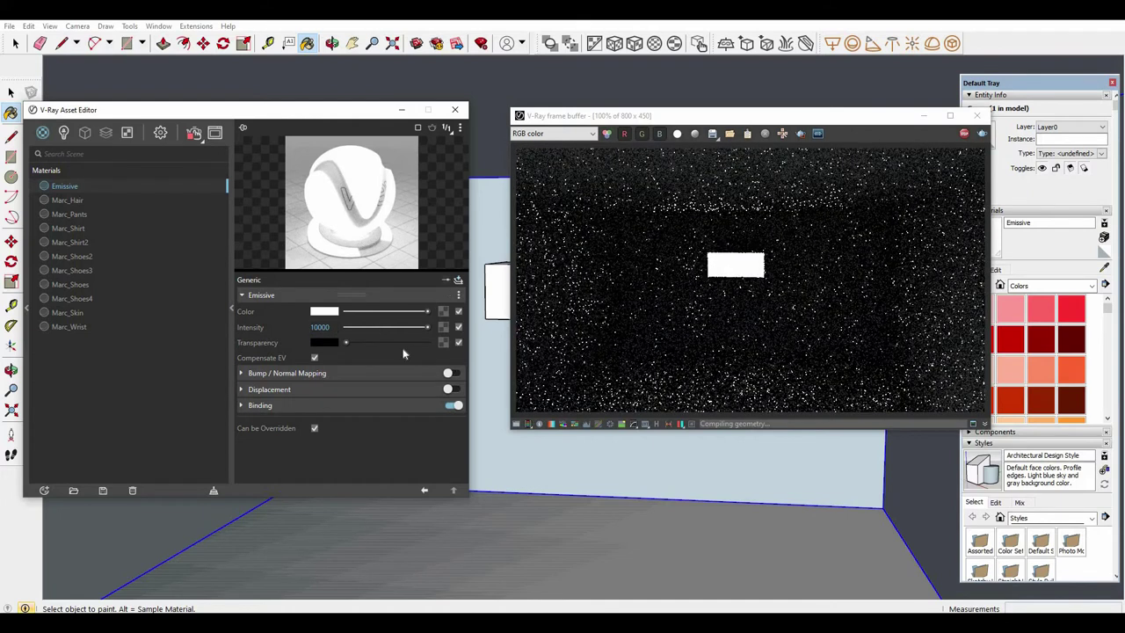
Change the Emissive material's colour to red (R 0.944, G 0.168, B 0.168).
{"action": "left_click", "coordinate": [324, 311]}
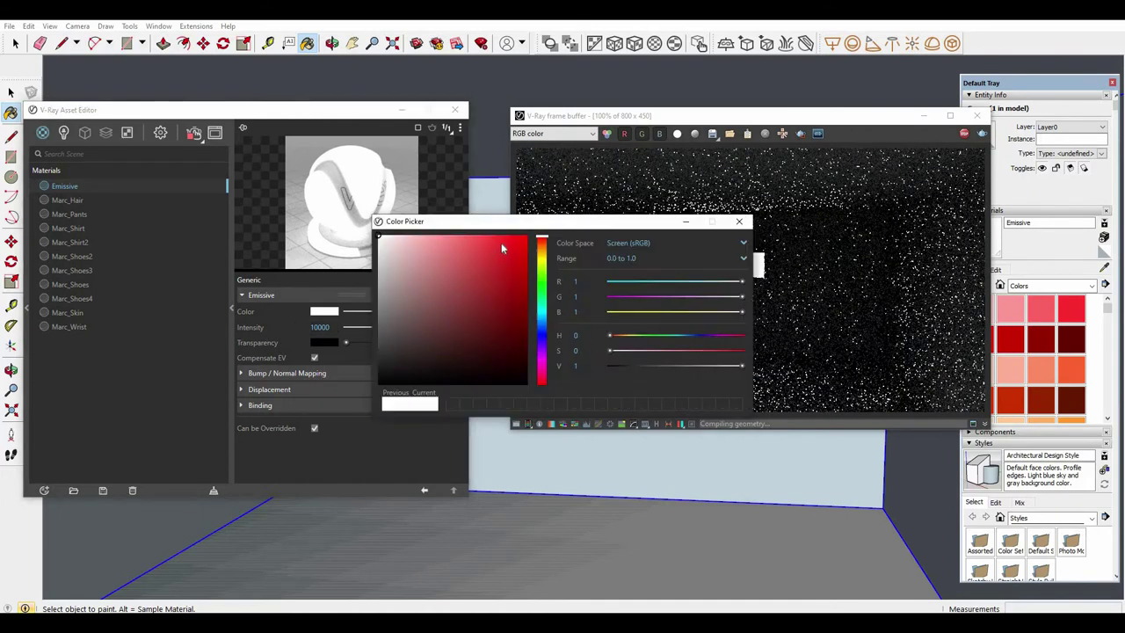
{"action": "left_click", "coordinate": [501, 242]}
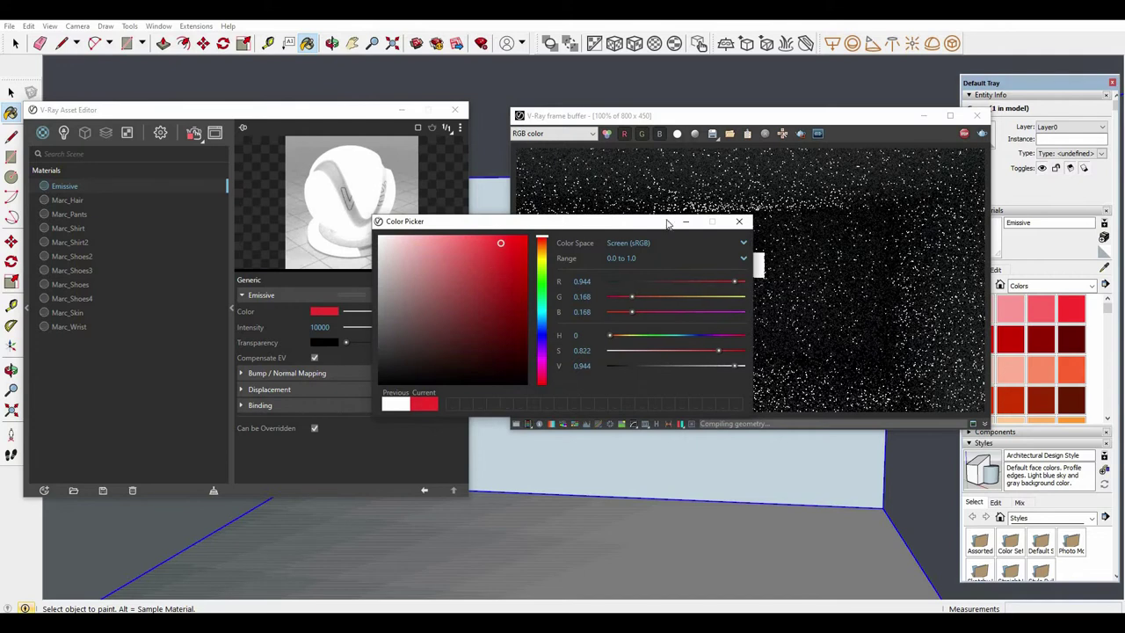
{"action": "left_click", "coordinate": [738, 222]}
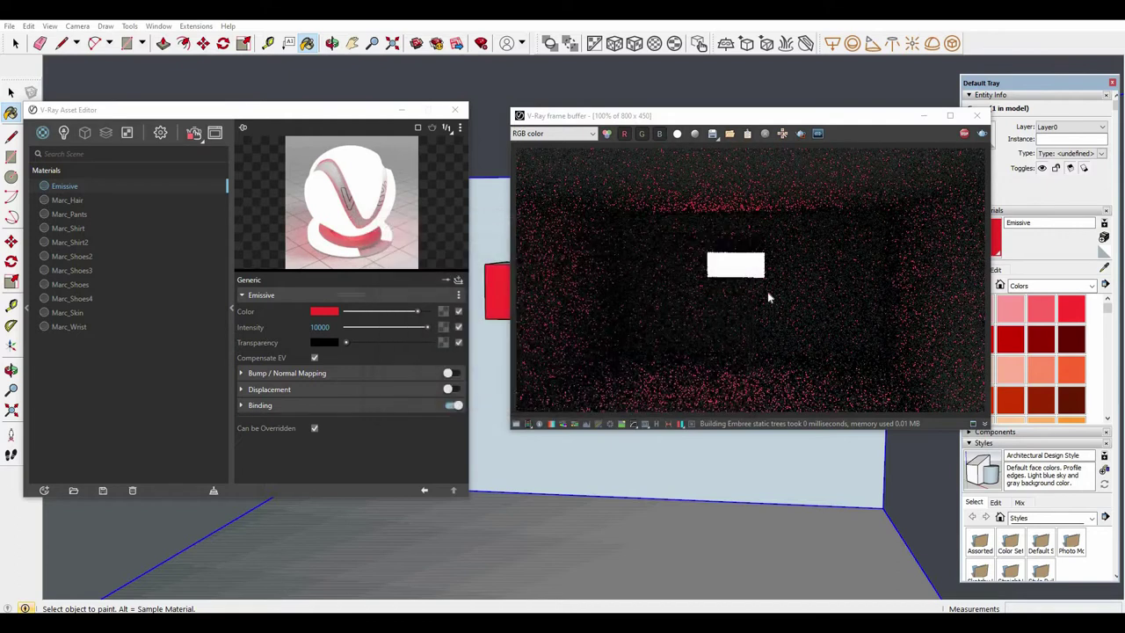
{"action": "left_click", "coordinate": [329, 327]}
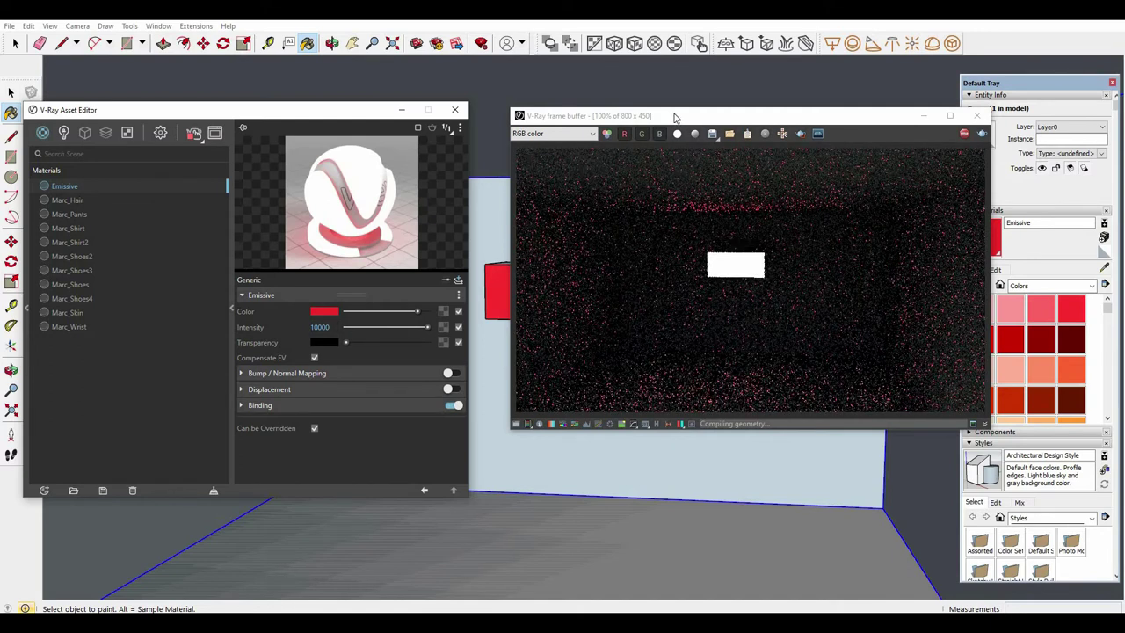
Paint the box's remaining faces with the Emissive material, undoing a stray fill on the room group, and bring the frame buffer back up.
{"action": "left_click_drag", "start_coordinate": [941, 208], "coordinate": [716, 327]}
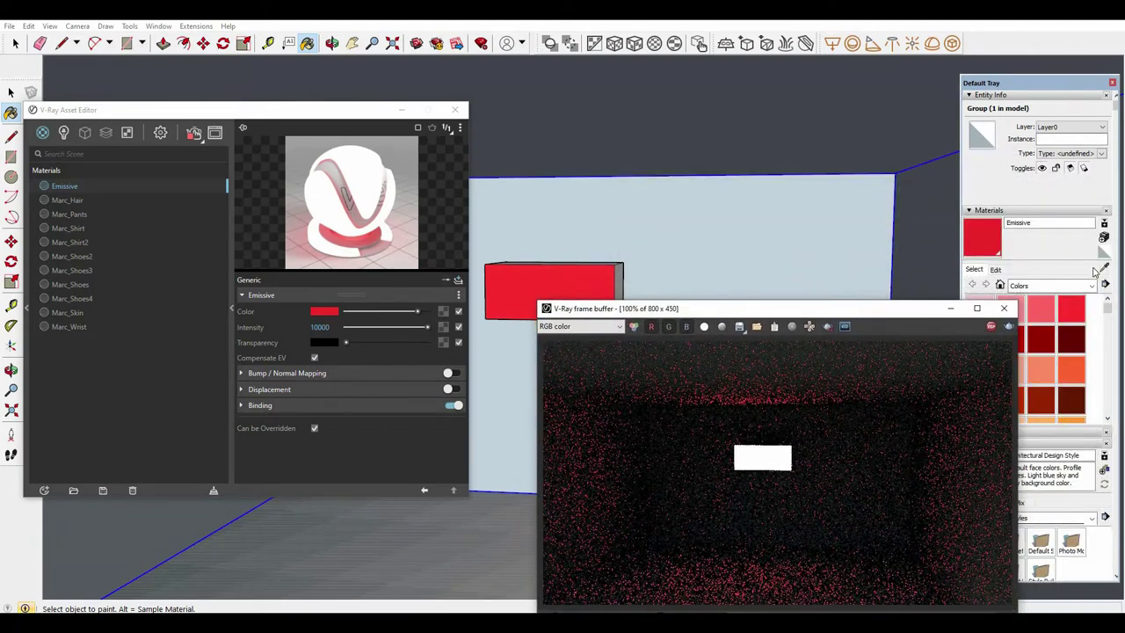
{"action": "left_click", "coordinate": [612, 253]}
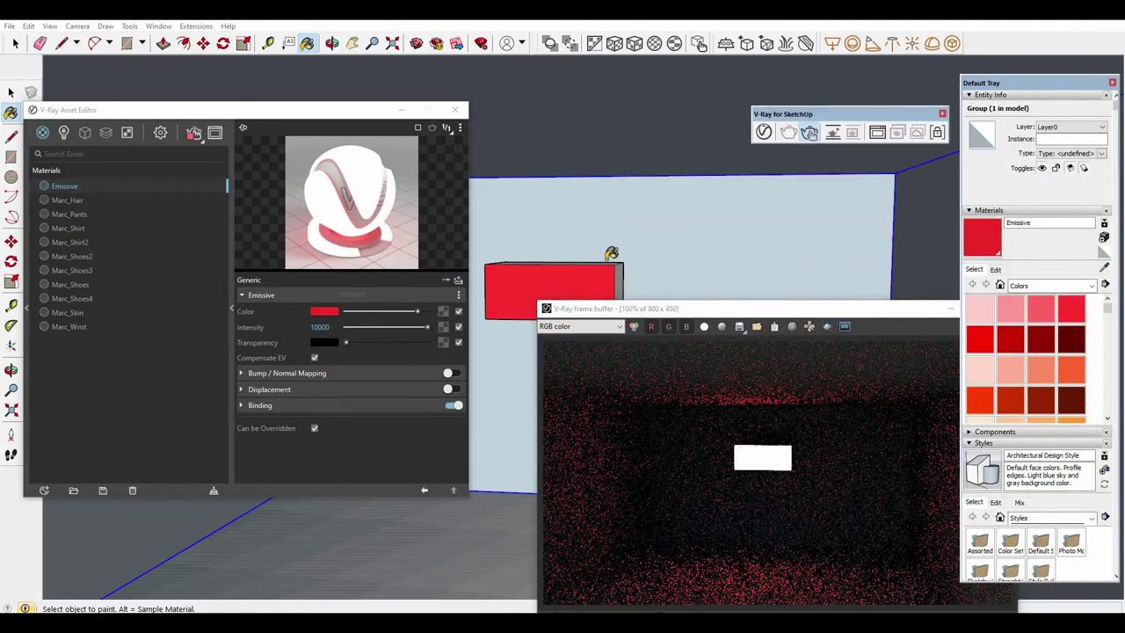
{"action": "left_click", "coordinate": [631, 277]}
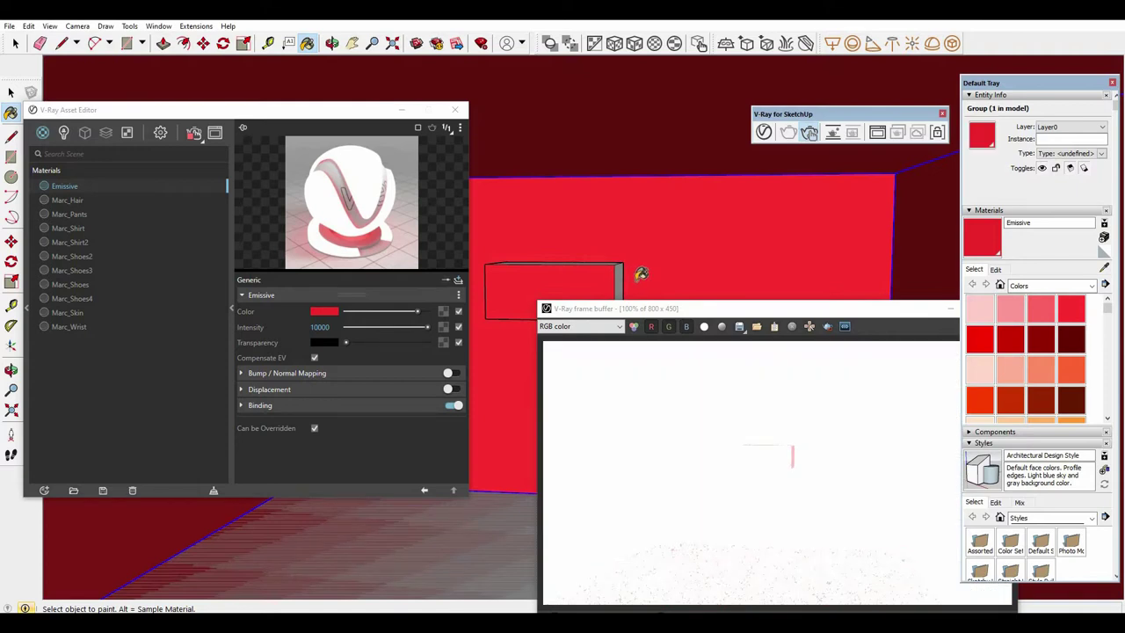
{"action": "key", "text": "ctrl+z"}
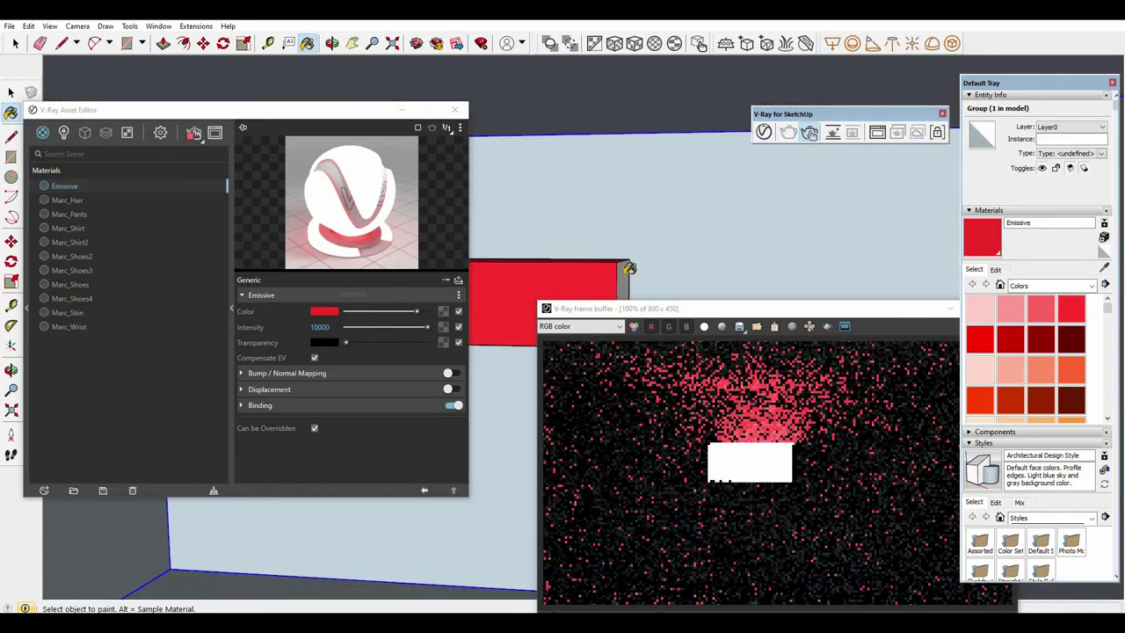
{"action": "mouse_move", "coordinate": [665, 240]}
{"action": "middle_mouse_down"}
{"action": "mouse_move", "coordinate": [749, 214]}
{"action": "mouse_move", "coordinate": [667, 229]}
{"action": "mouse_move", "coordinate": [639, 252]}
{"action": "mouse_move", "coordinate": [609, 174]}
{"action": "mouse_move", "coordinate": [629, 249]}
{"action": "mouse_move", "coordinate": [595, 279]}
{"action": "mouse_move", "coordinate": [662, 254]}
{"action": "mouse_move", "coordinate": [650, 248]}
{"action": "mouse_move", "coordinate": [657, 220]}
{"action": "middle_mouse_up"}
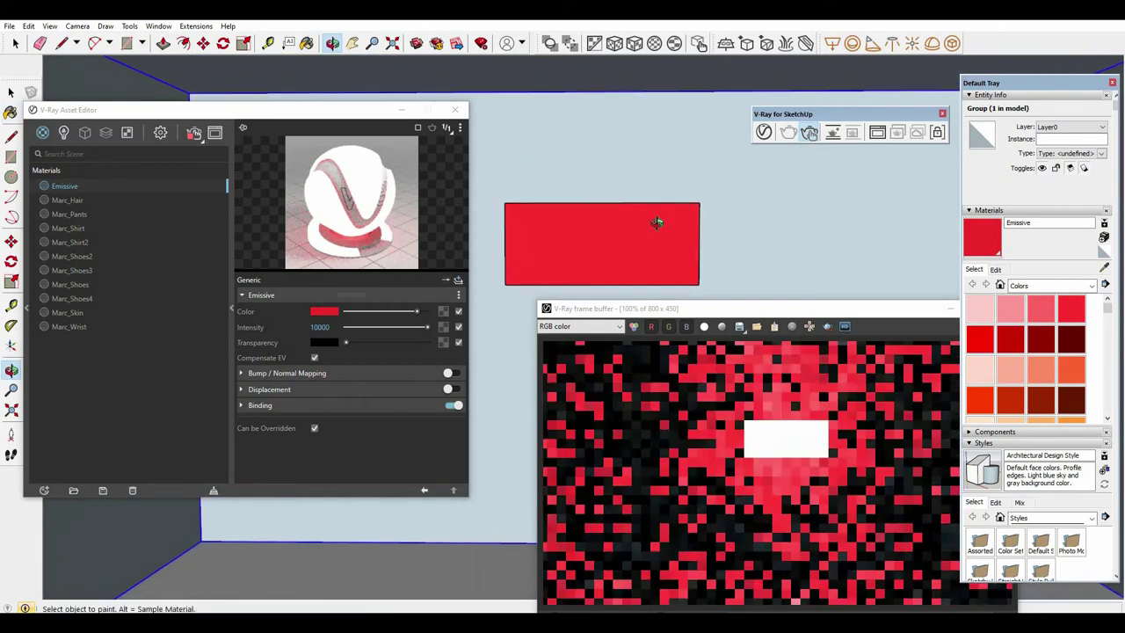
{"action": "key", "text": "space"}
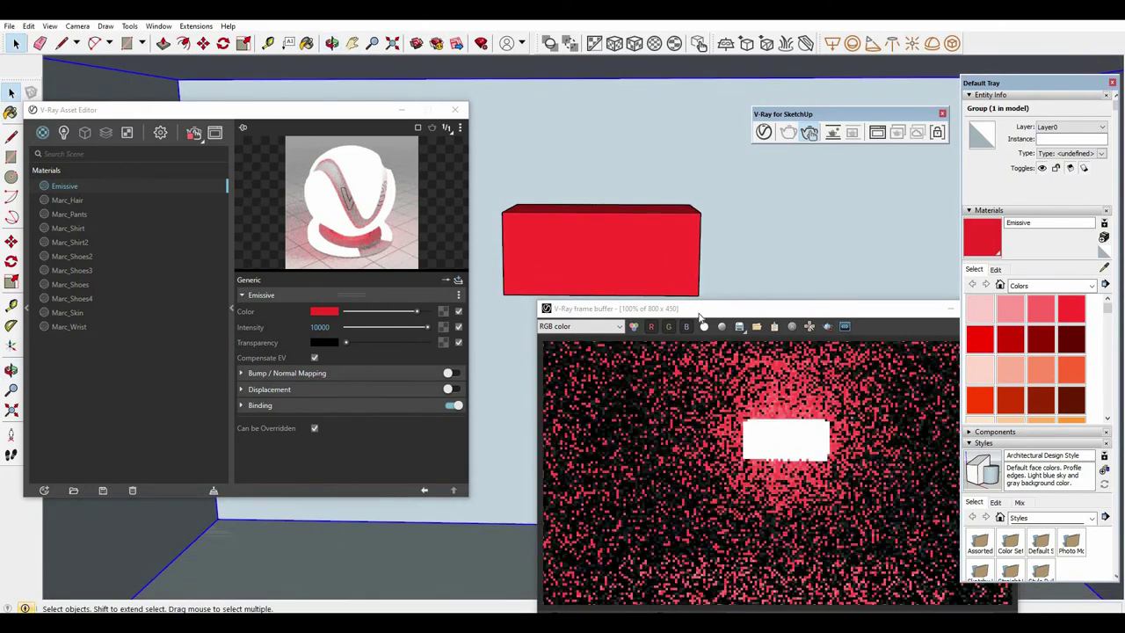
{"action": "left_click_drag", "start_coordinate": [729, 308], "coordinate": [700, 164]}
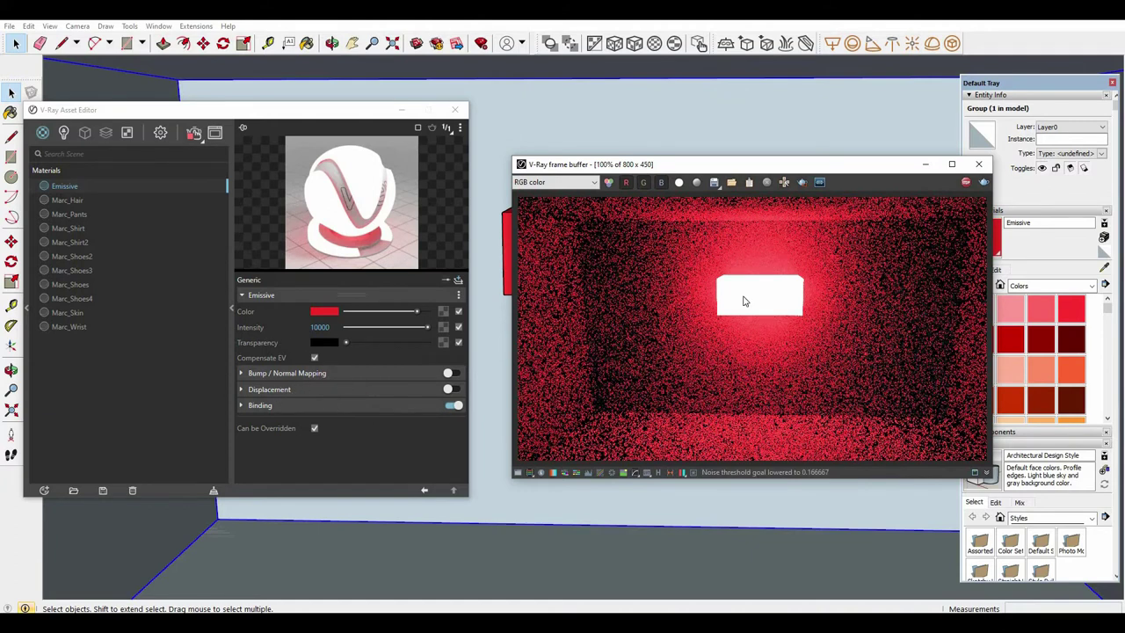
Enable displacement on the Emissive material and set its amount to 5, and then to 50.
{"action": "left_click", "coordinate": [315, 429]}
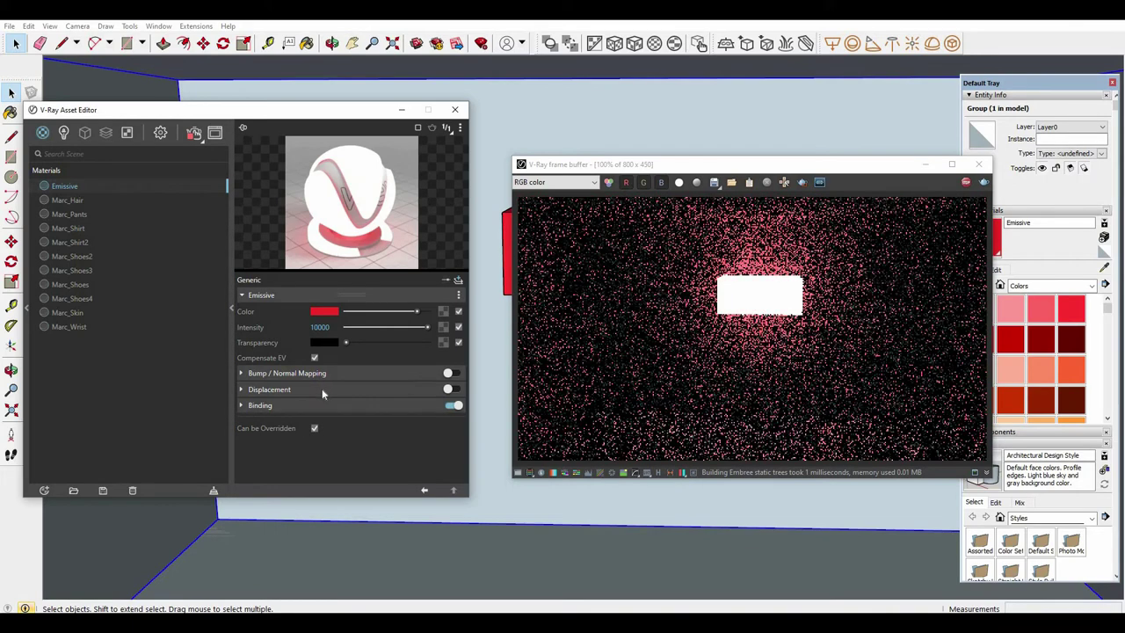
{"action": "left_click", "coordinate": [322, 389]}
{"action": "left_click", "coordinate": [447, 389]}
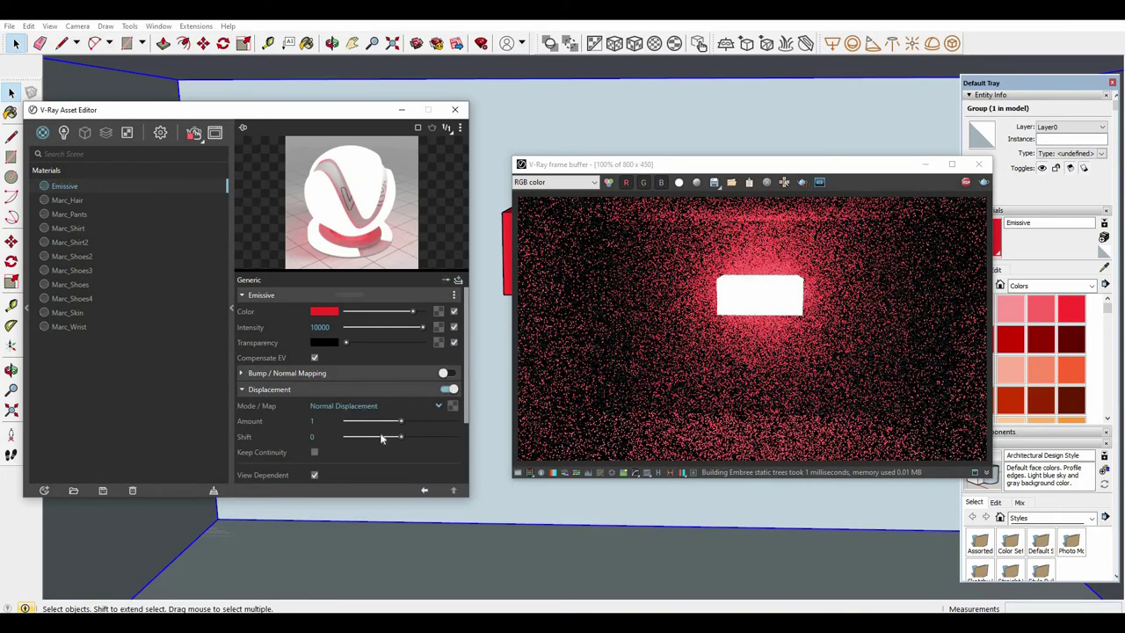
{"action": "scroll", "coordinate": [380, 437], "scroll_direction": "down", "scroll_amount": 1}
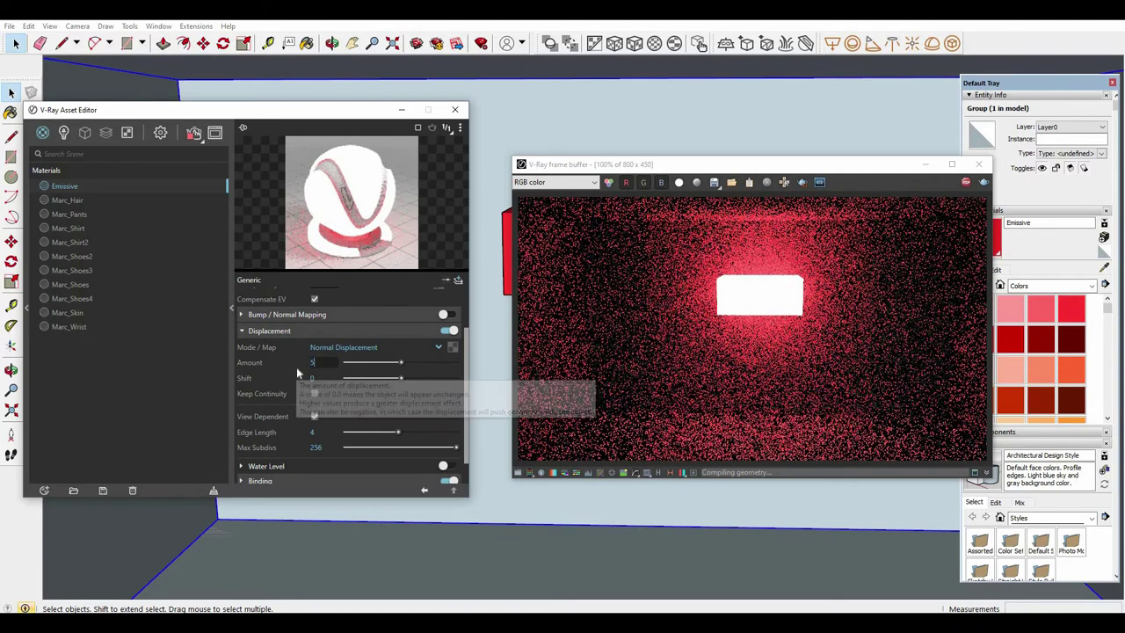
{"action": "type", "text": "5"}
{"action": "key", "text": "Return"}
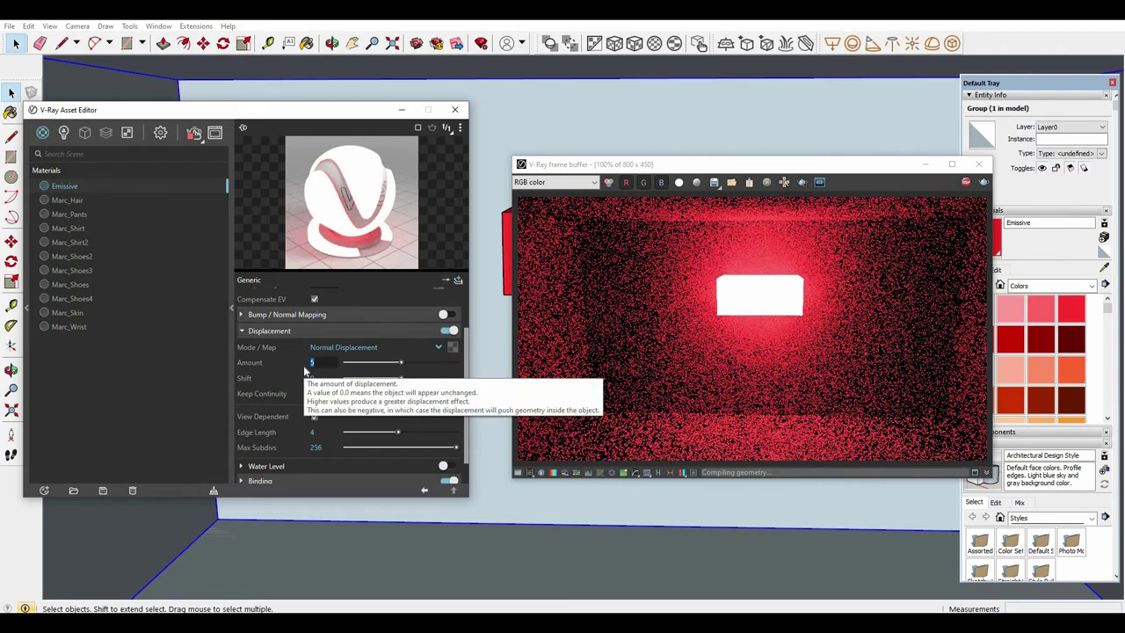
{"action": "type", "text": "50"}
{"action": "key", "text": "Return"}
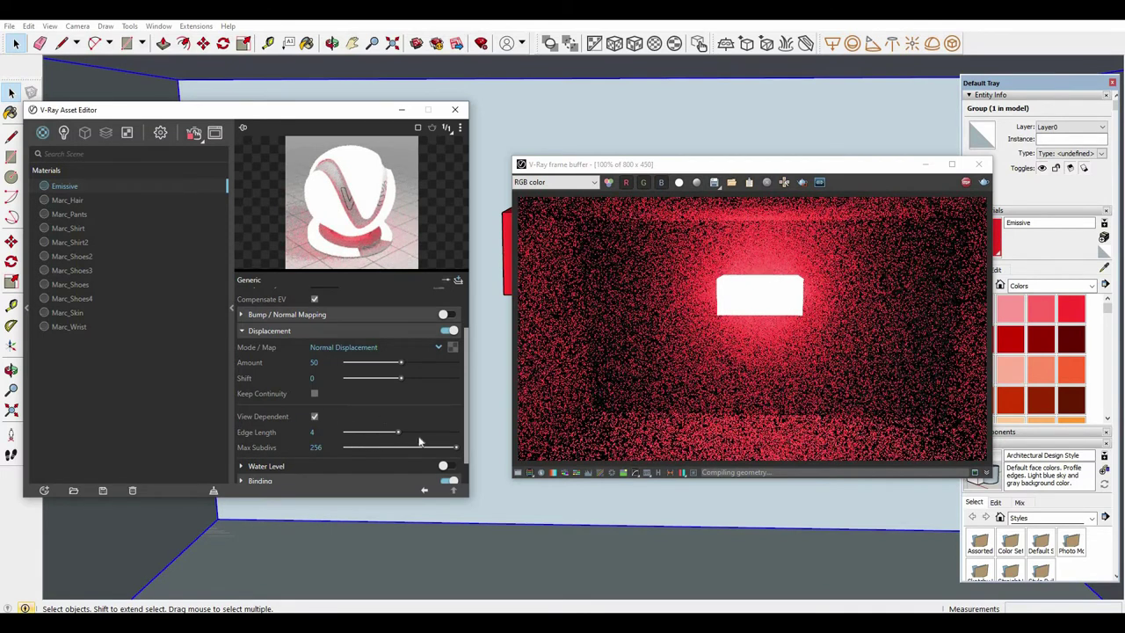
Set the displacement's maximum subdivisions to 50.
{"action": "left_click", "coordinate": [315, 394]}
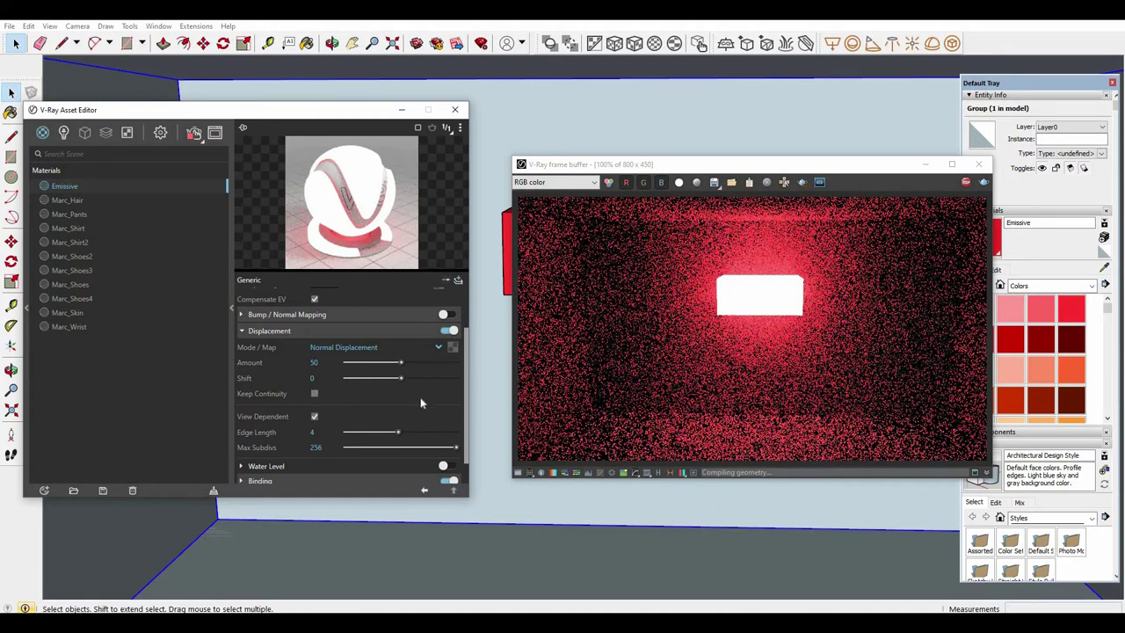
{"action": "double_click", "coordinate": [315, 447]}
{"action": "type", "text": "50"}
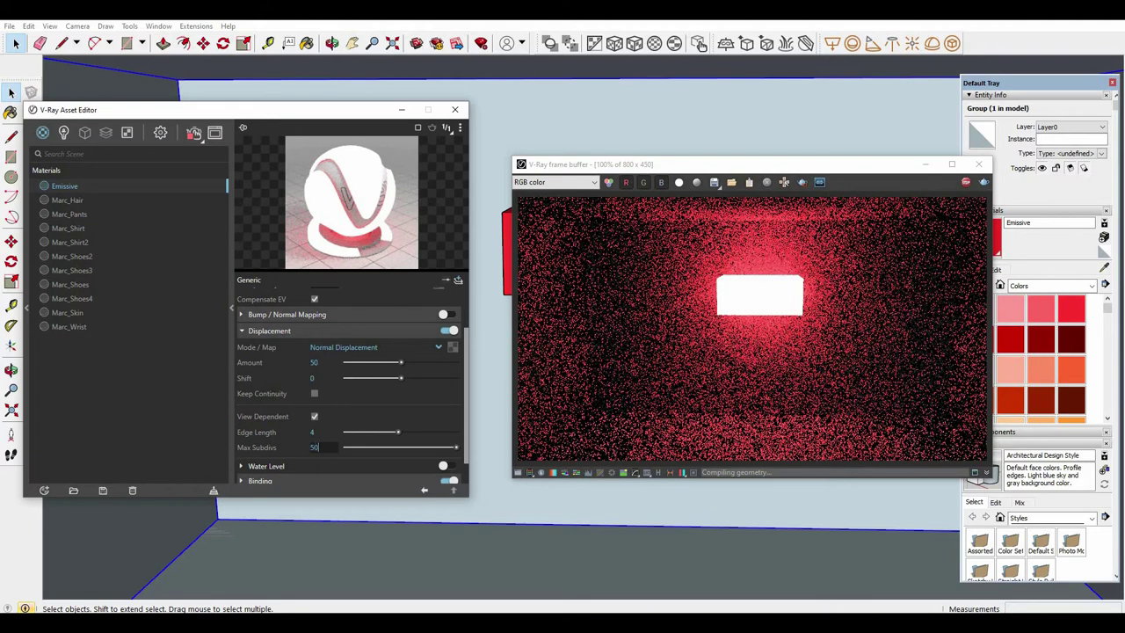
{"action": "key", "text": "Return"}
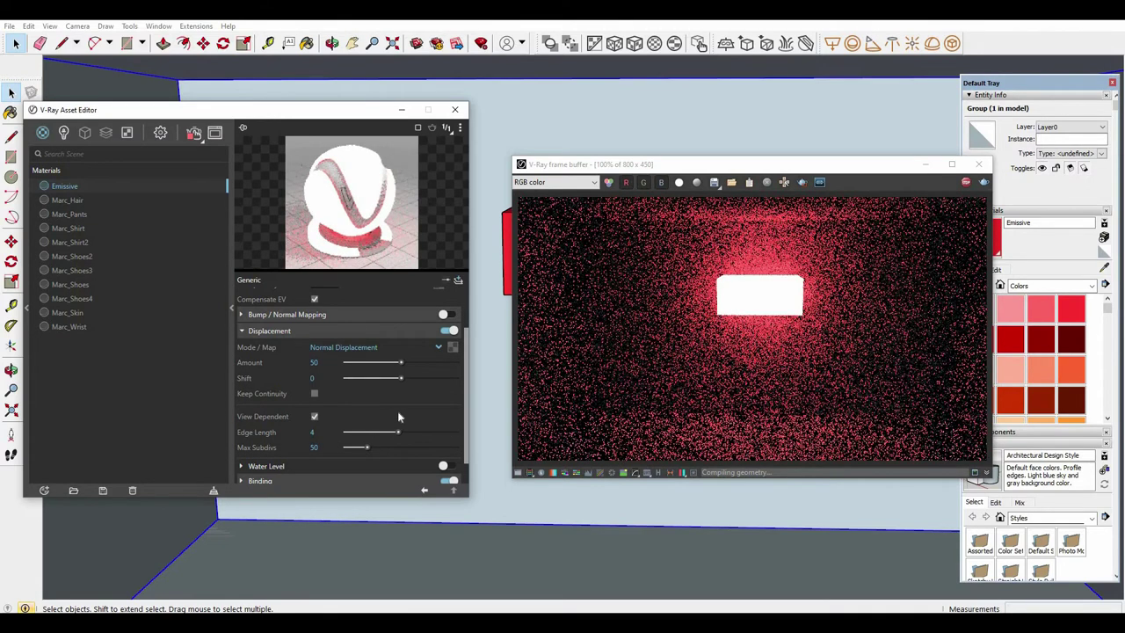
{"action": "scroll", "coordinate": [262, 393], "scroll_direction": "up", "scroll_amount": 2}
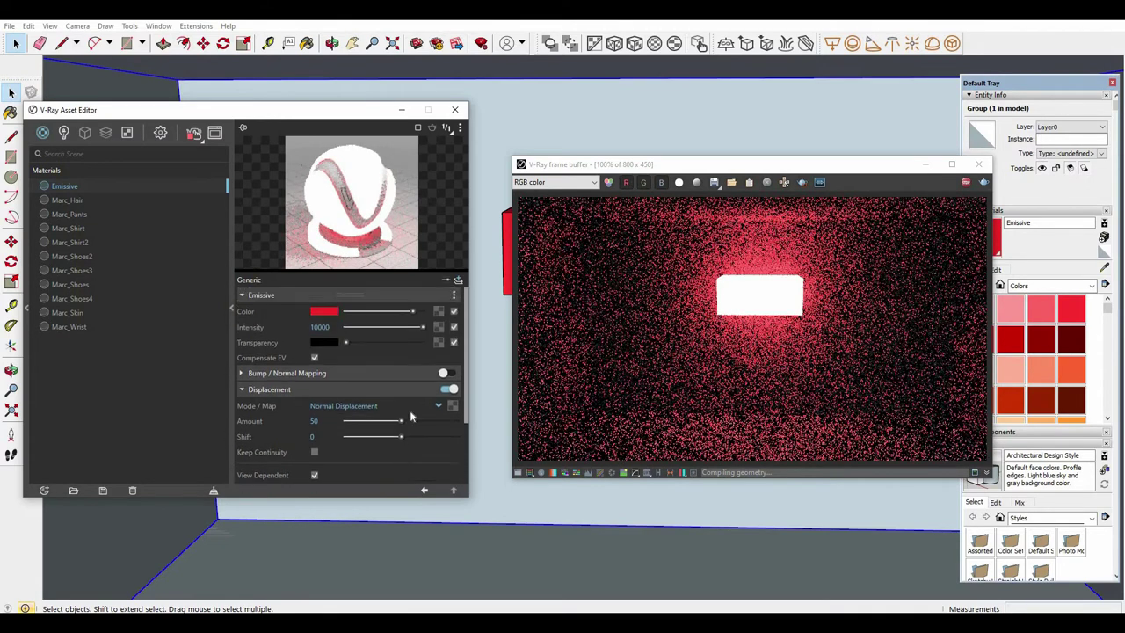
Look over the Emissive material's Bump / Normal Mapping and Emissive sections, and close the frame buffer and the Asset Editor.
{"action": "left_click", "coordinate": [363, 370]}
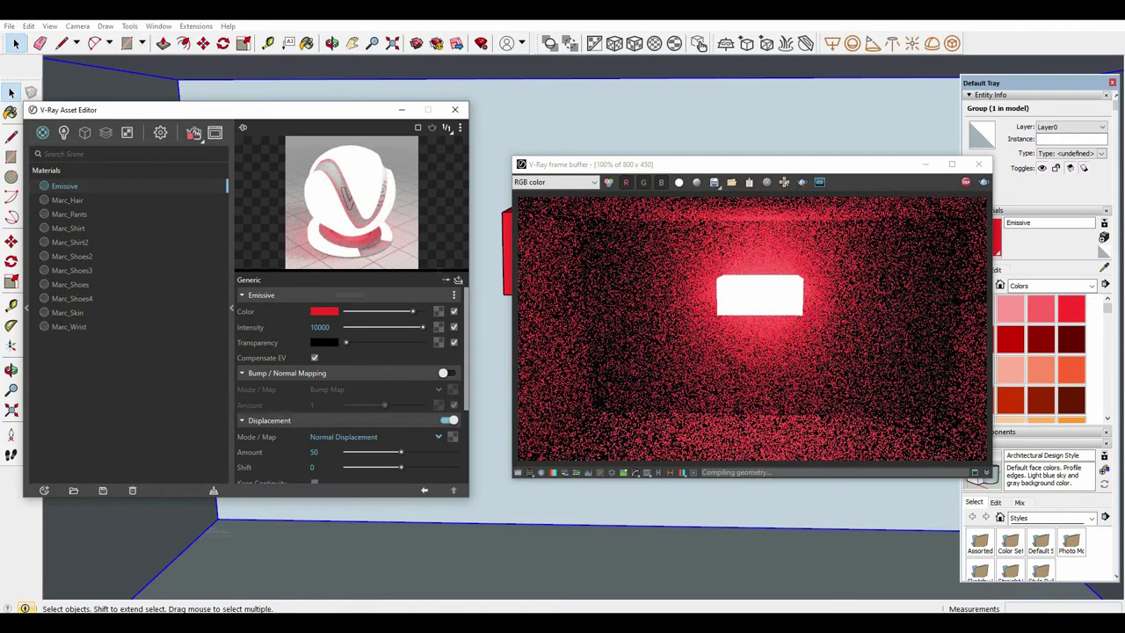
{"action": "left_click", "coordinate": [454, 295]}
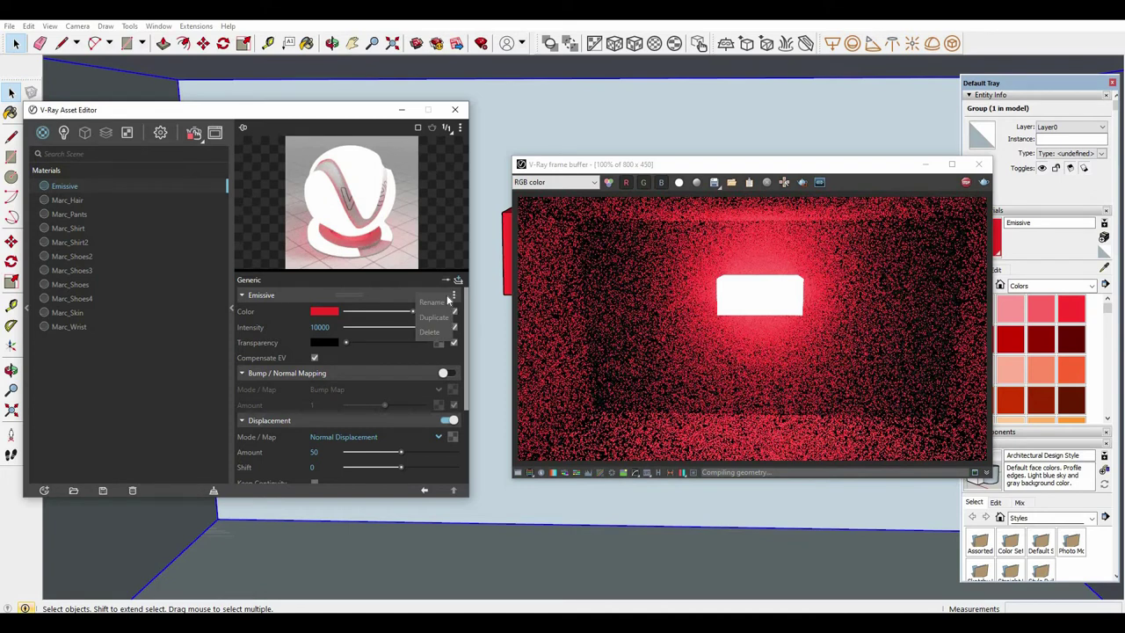
{"action": "left_click", "coordinate": [382, 295]}
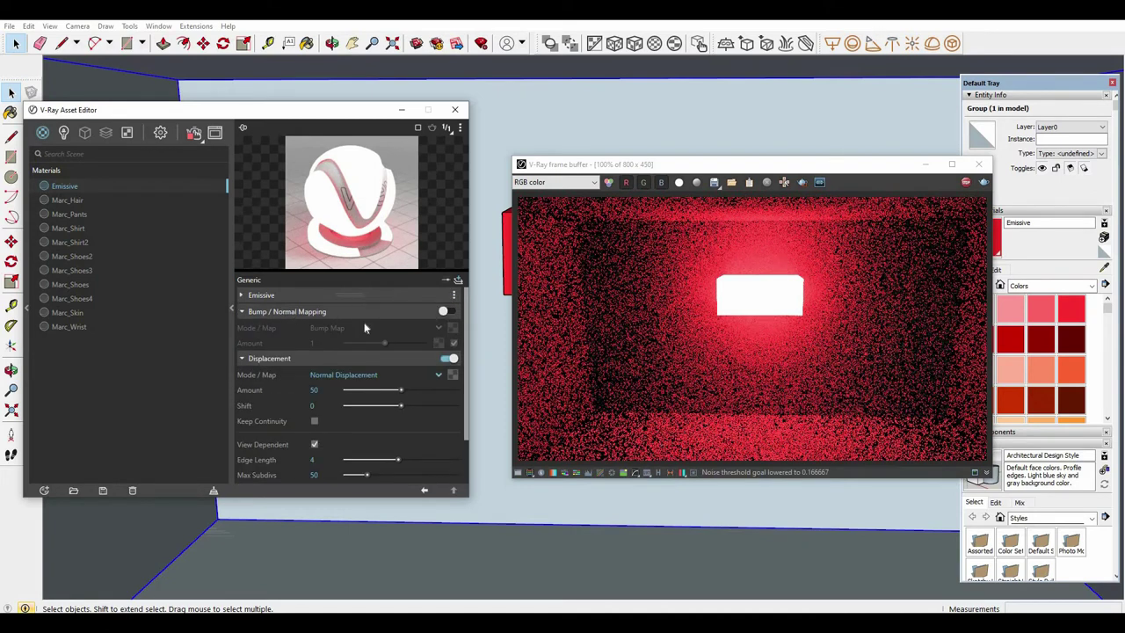
{"action": "left_click", "coordinate": [390, 296]}
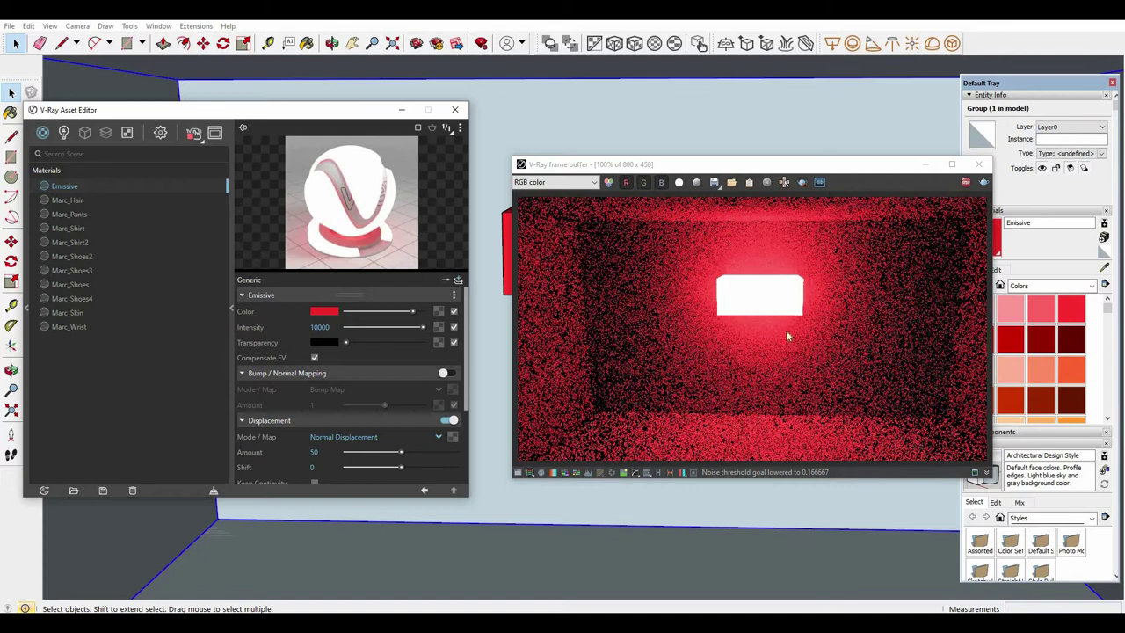
{"action": "left_click", "coordinate": [978, 164]}
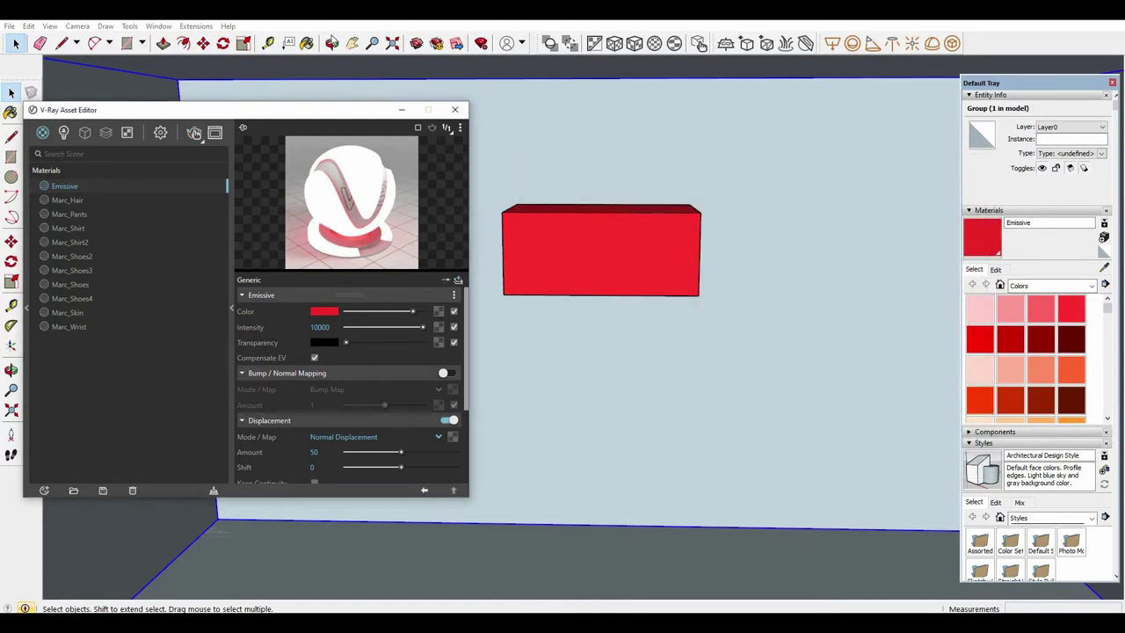
{"action": "left_click", "coordinate": [455, 109]}
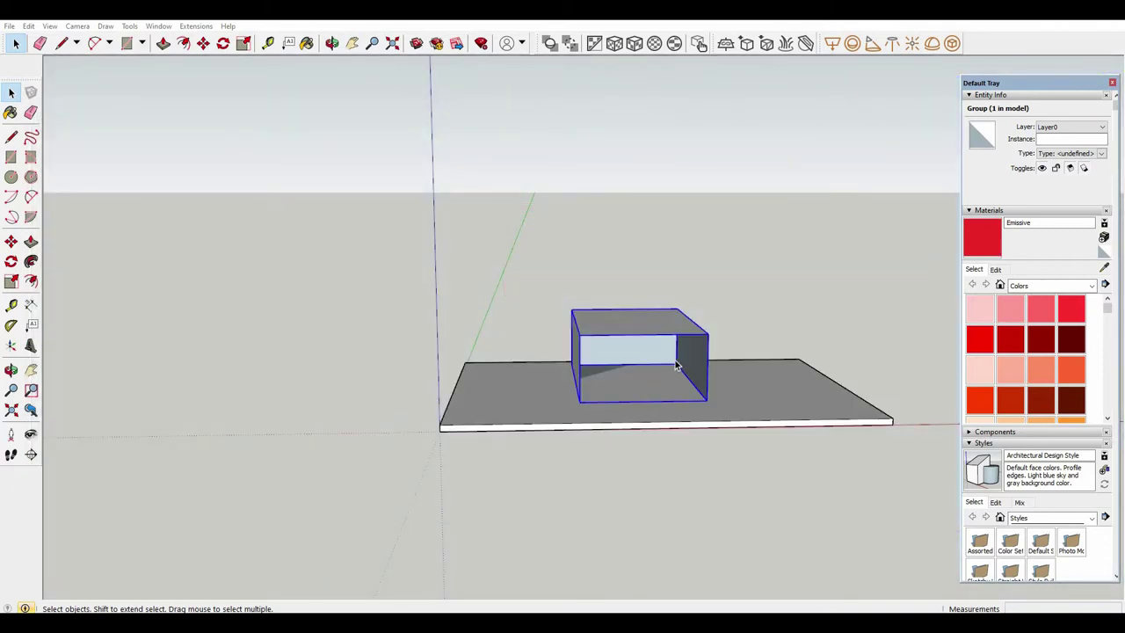
Frame the empty room's interior facing its back wall and start an interactive render, with the frame buffer placed beside the open view.
{"action": "scroll", "coordinate": [672, 371], "scroll_direction": "up", "scroll_amount": 3}
{"action": "scroll", "coordinate": [634, 350], "scroll_direction": "down", "scroll_amount": 3}
{"action": "middle_click_drag", "start_coordinate": [615, 344], "coordinate": [635, 343]}
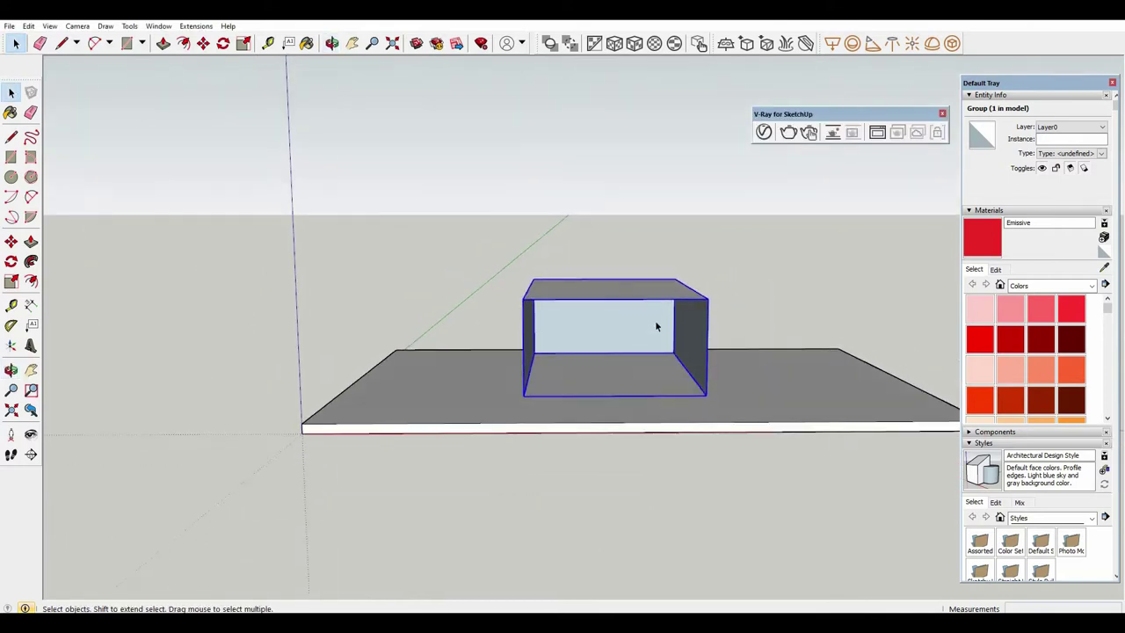
{"action": "scroll", "coordinate": [663, 307], "scroll_direction": "up", "scroll_amount": 5}
{"action": "mouse_move", "coordinate": [666, 300]}
{"action": "middle_mouse_down"}
{"action": "mouse_move", "coordinate": [648, 302]}
{"action": "mouse_move", "coordinate": [671, 335]}
{"action": "middle_mouse_up"}
{"action": "scroll", "coordinate": [653, 334], "scroll_direction": "up", "scroll_amount": 5}
{"action": "scroll", "coordinate": [669, 326], "scroll_direction": "up", "scroll_amount": 1}
{"action": "scroll", "coordinate": [669, 326], "scroll_direction": "down", "scroll_amount": 1}
{"action": "middle_click", "coordinate": [672, 335]}
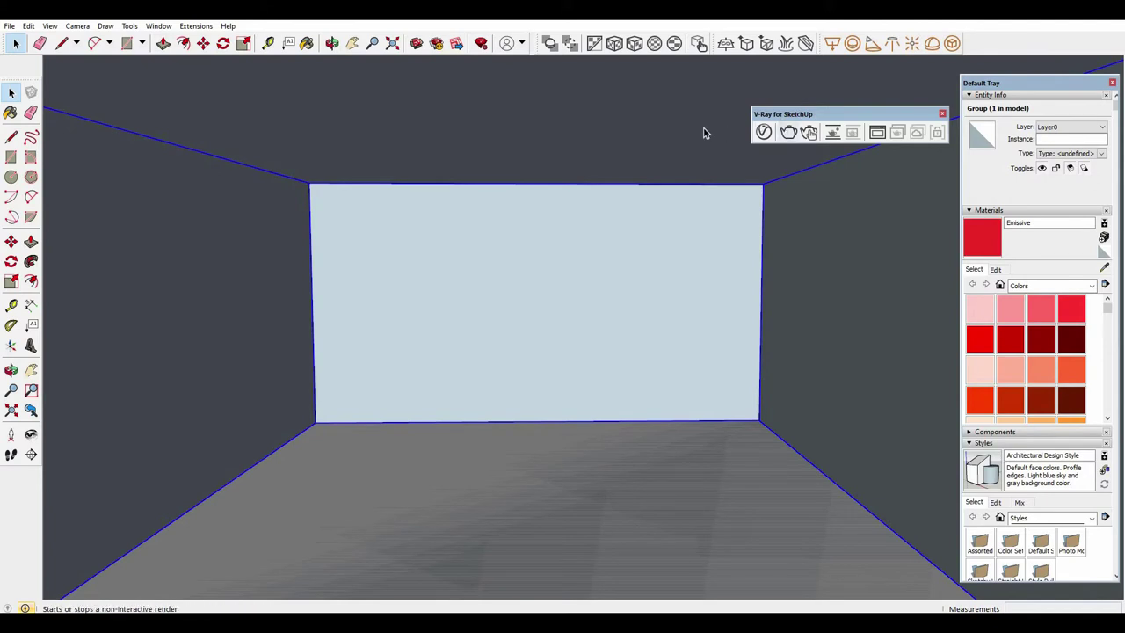
{"action": "left_click", "coordinate": [809, 131]}
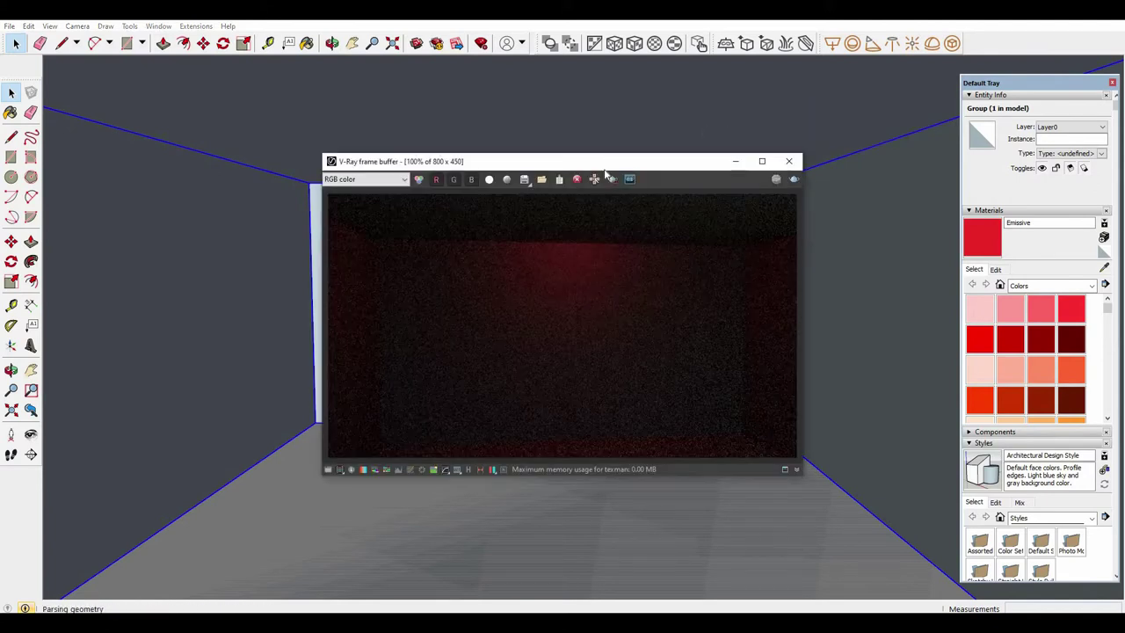
{"action": "left_click_drag", "start_coordinate": [512, 162], "coordinate": [317, 163]}
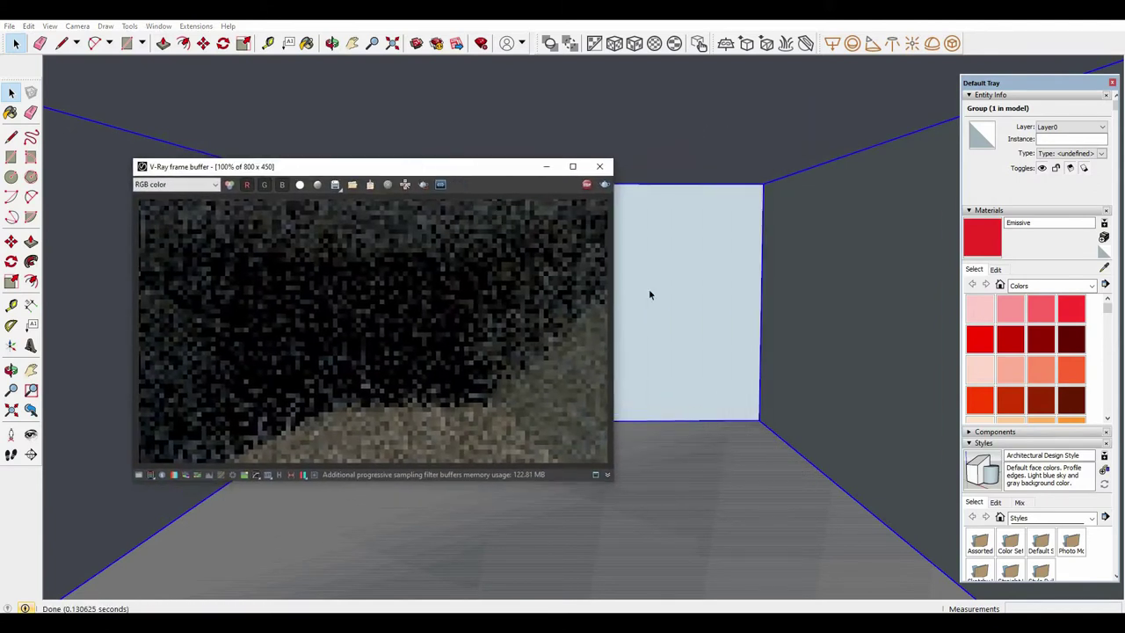
{"action": "middle_click_drag", "start_coordinate": [689, 262], "coordinate": [715, 261]}
{"action": "scroll", "coordinate": [715, 257], "scroll_direction": "up", "scroll_amount": 1}
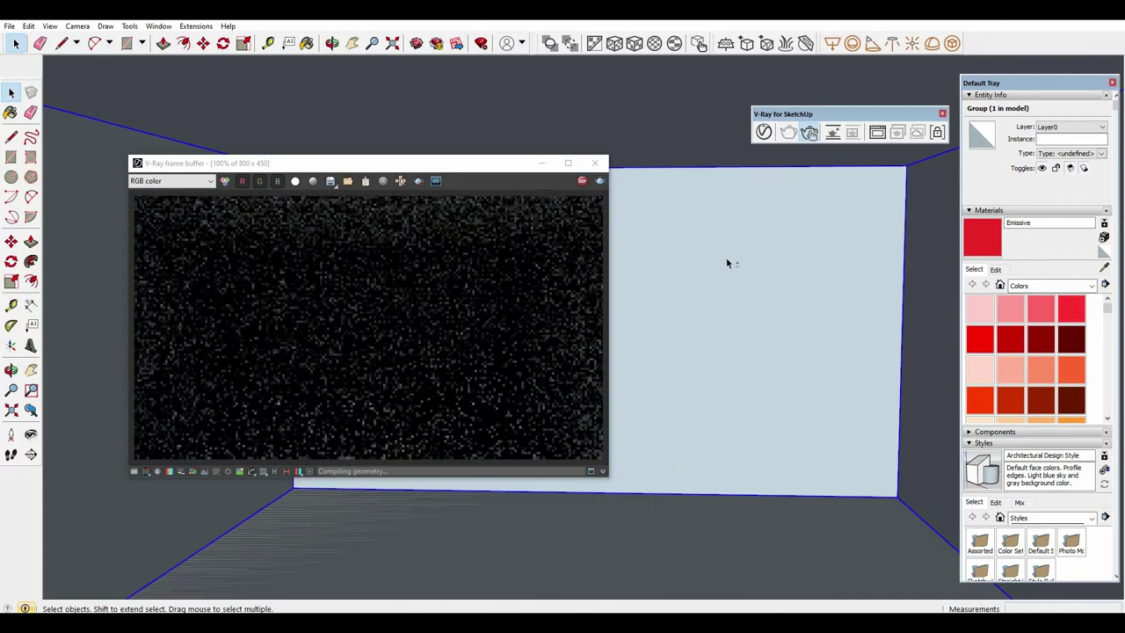
{"action": "middle_click_drag", "start_coordinate": [718, 293], "coordinate": [755, 269]}
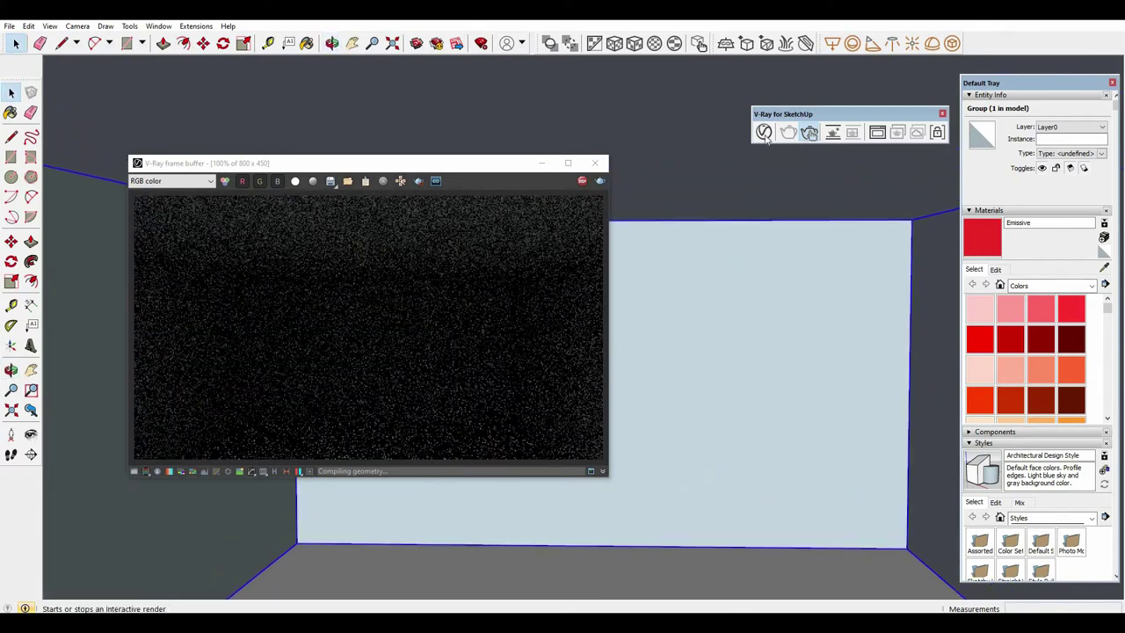
Place an omni light just below the room's ceiling and show its parameters in the Asset Editor.
{"action": "left_click", "coordinate": [763, 132]}
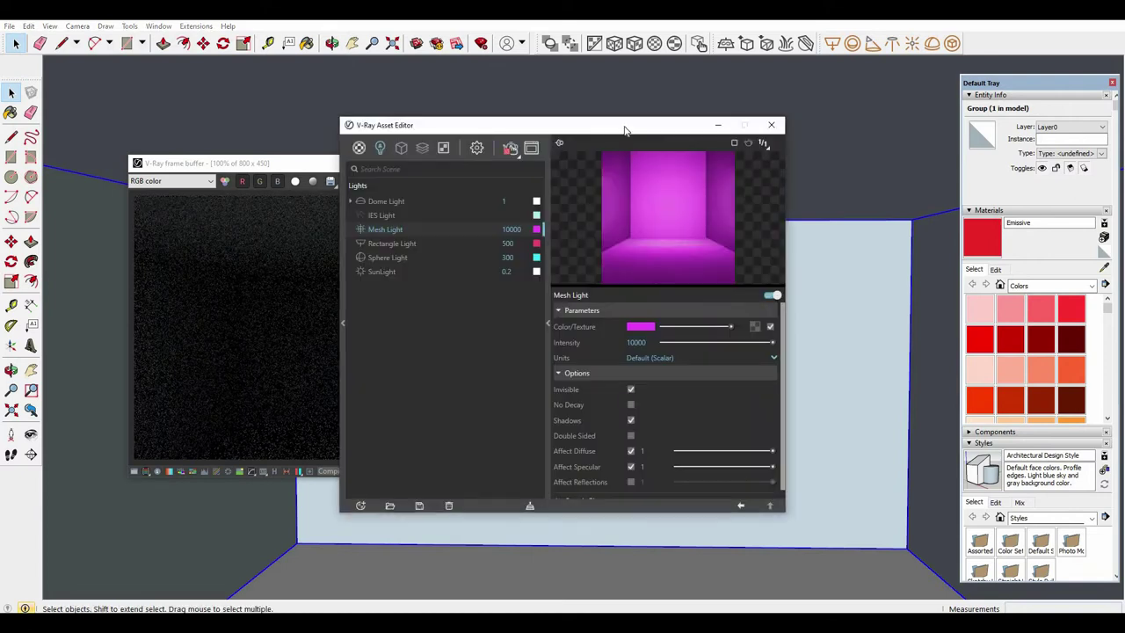
{"action": "left_click_drag", "start_coordinate": [624, 130], "coordinate": [987, 152]}
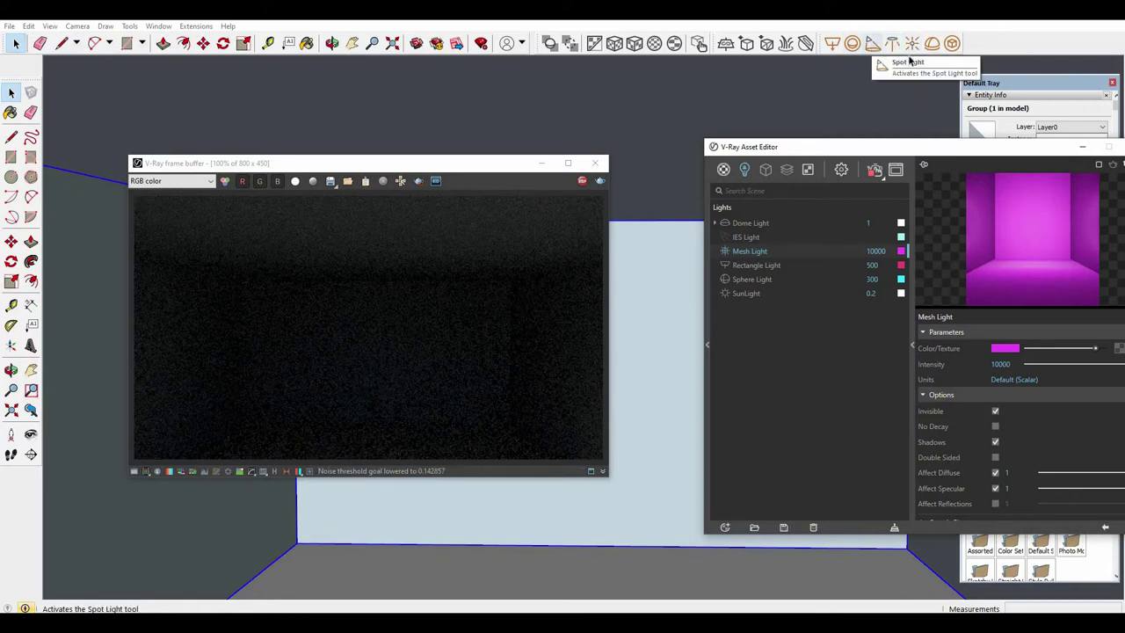
{"action": "left_click", "coordinate": [630, 226]}
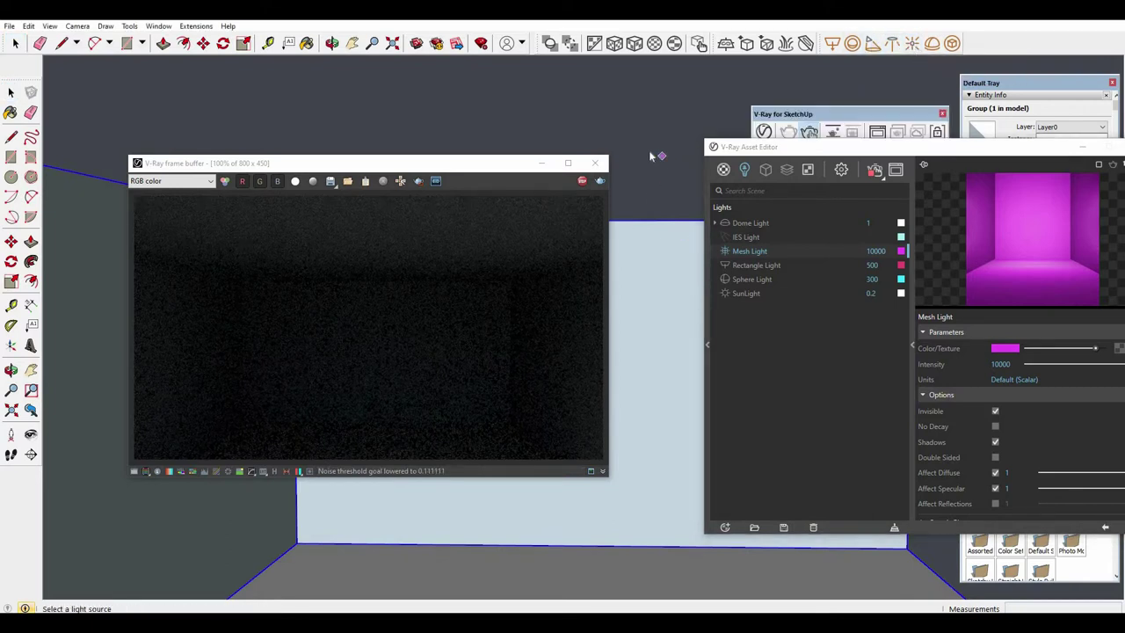
{"action": "left_click", "coordinate": [648, 150]}
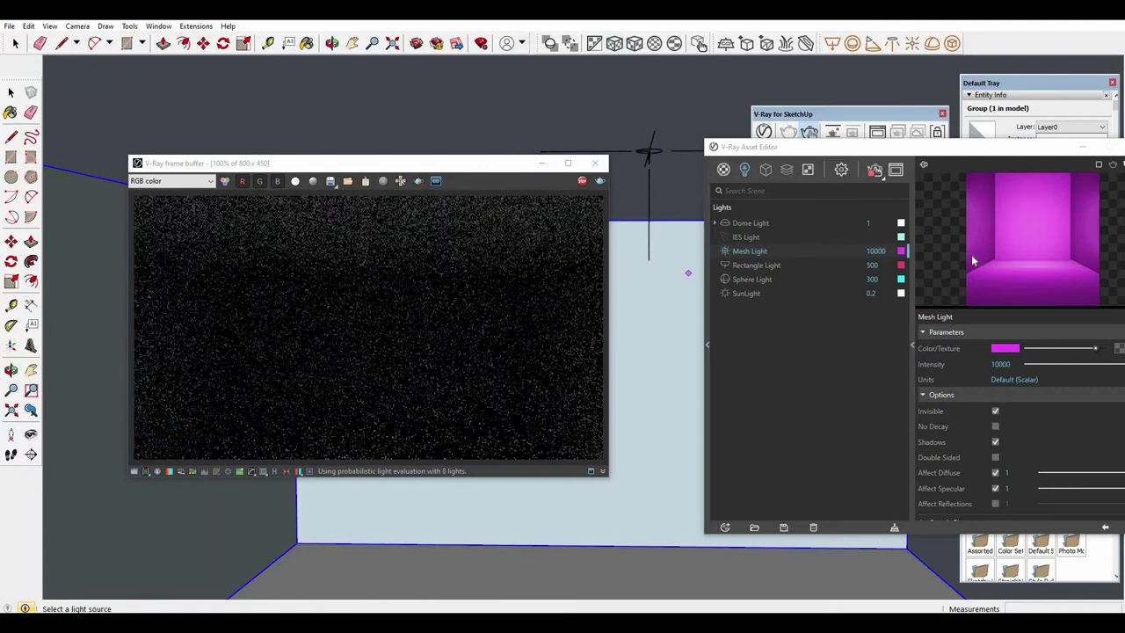
{"action": "left_click", "coordinate": [761, 268]}
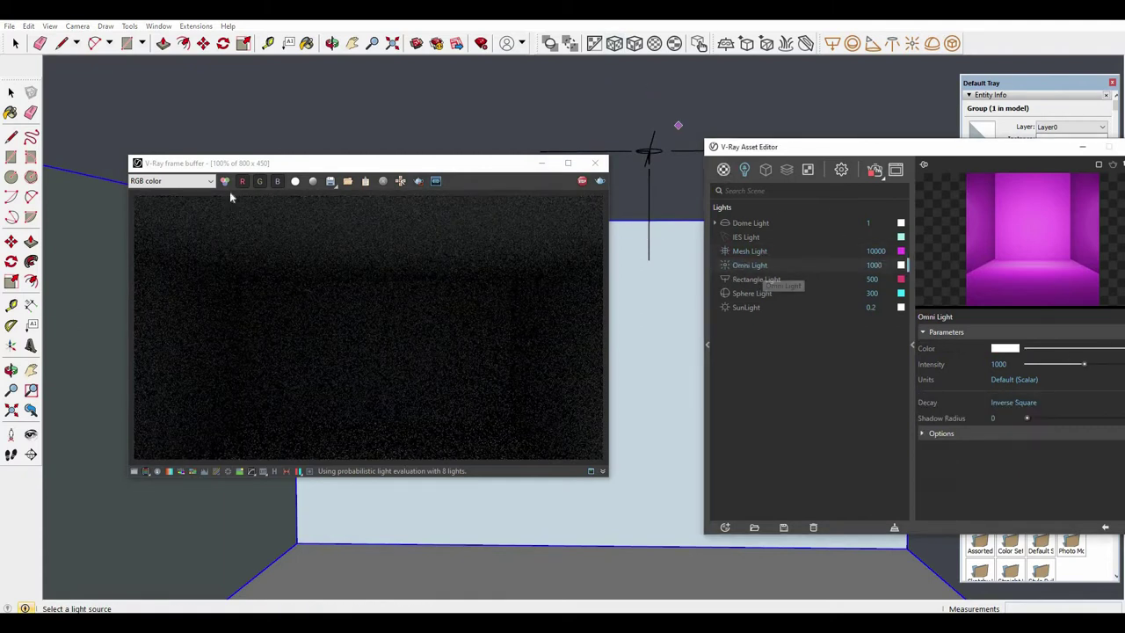
{"action": "left_click", "coordinate": [10, 92]}
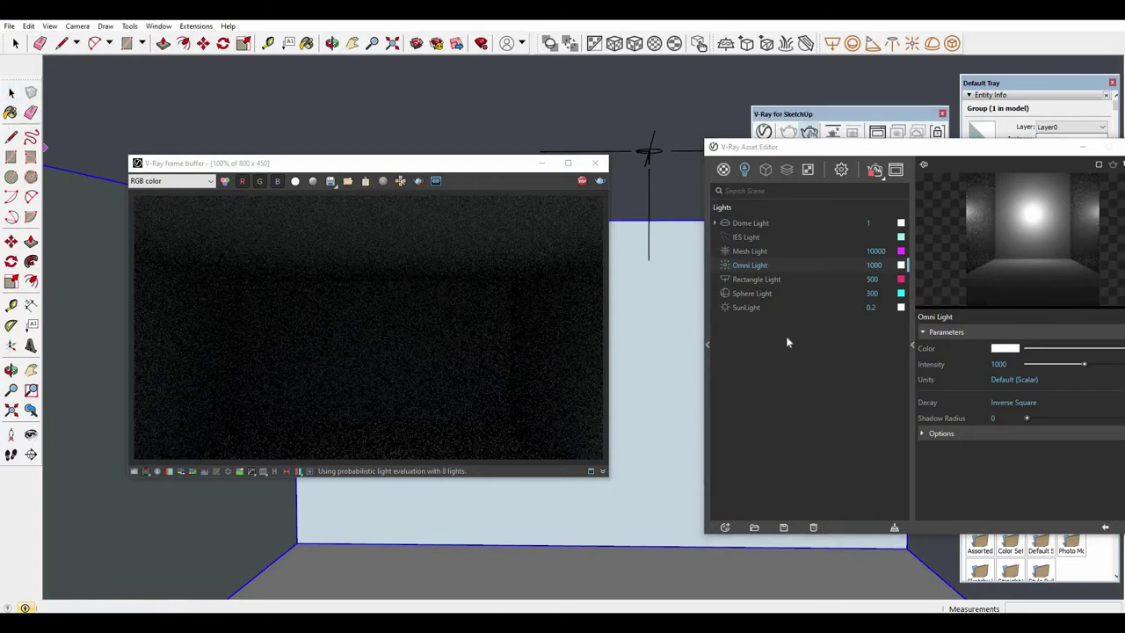
Set the Omni Light's intensity to 500000, keeping the Asset Editor and the frame buffer side by side.
{"action": "left_click", "coordinate": [890, 164]}
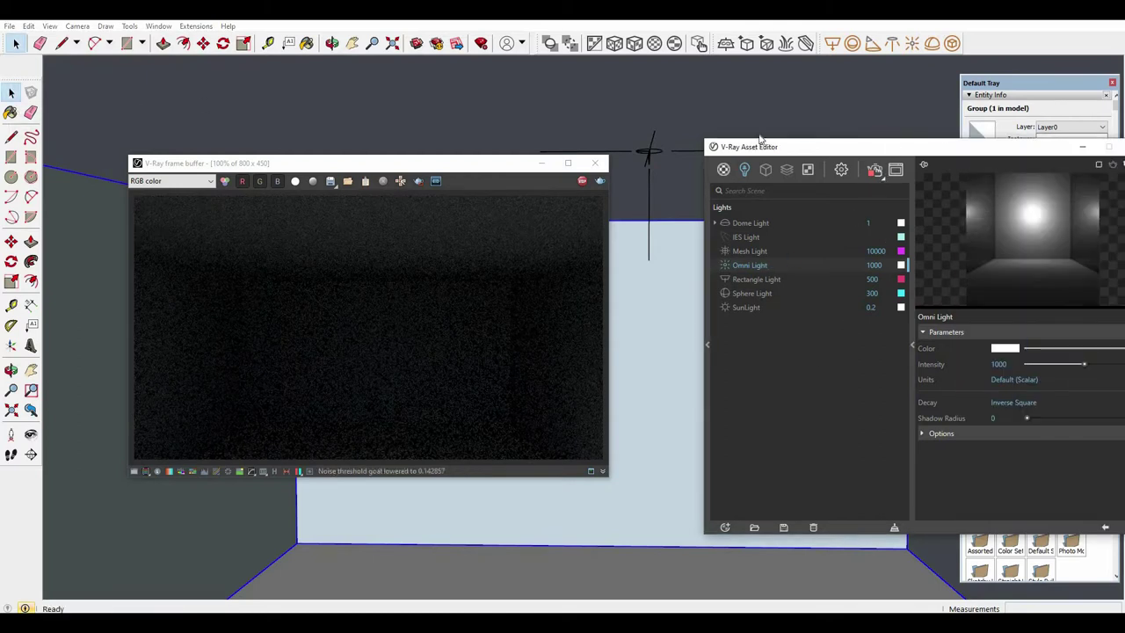
{"action": "left_click_drag", "start_coordinate": [761, 140], "coordinate": [694, 114]}
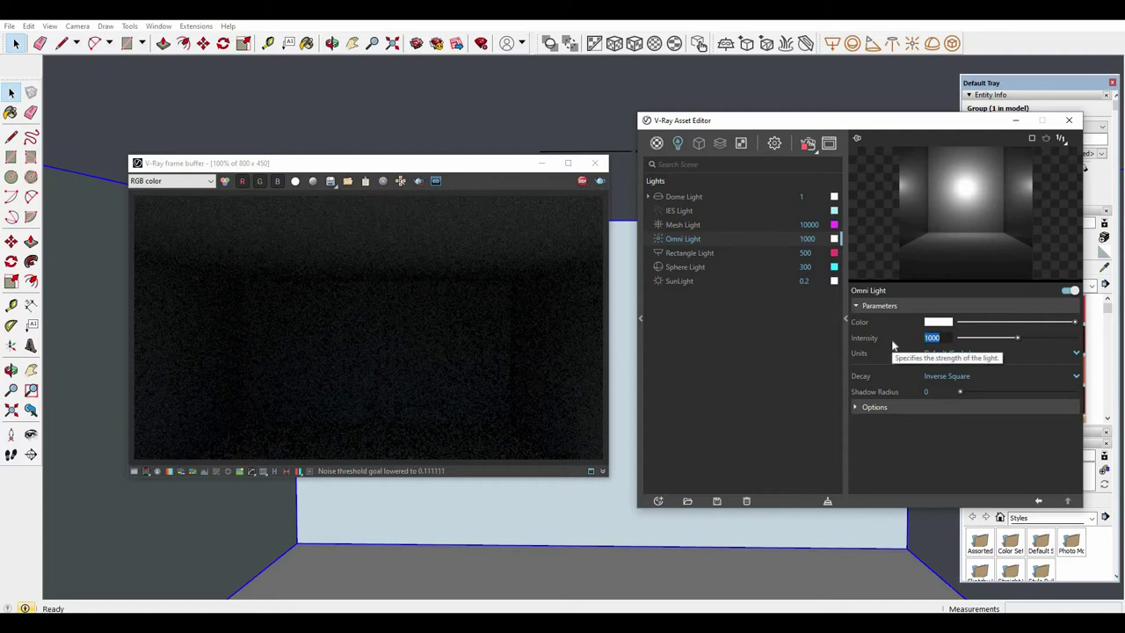
{"action": "type", "text": "500000"}
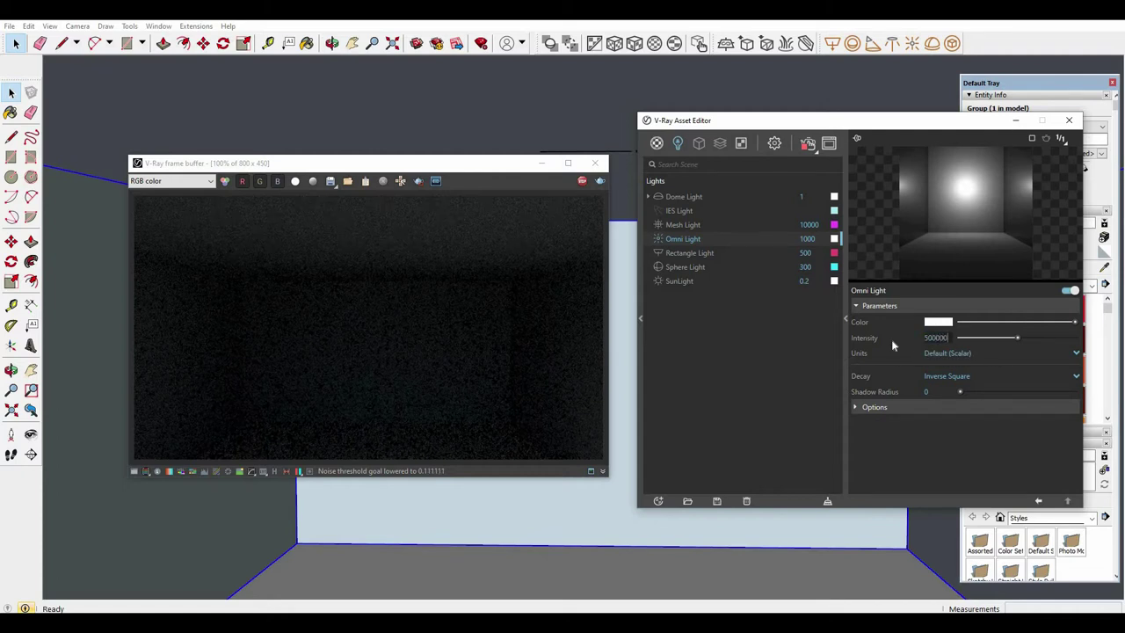
{"action": "key", "text": "Return"}
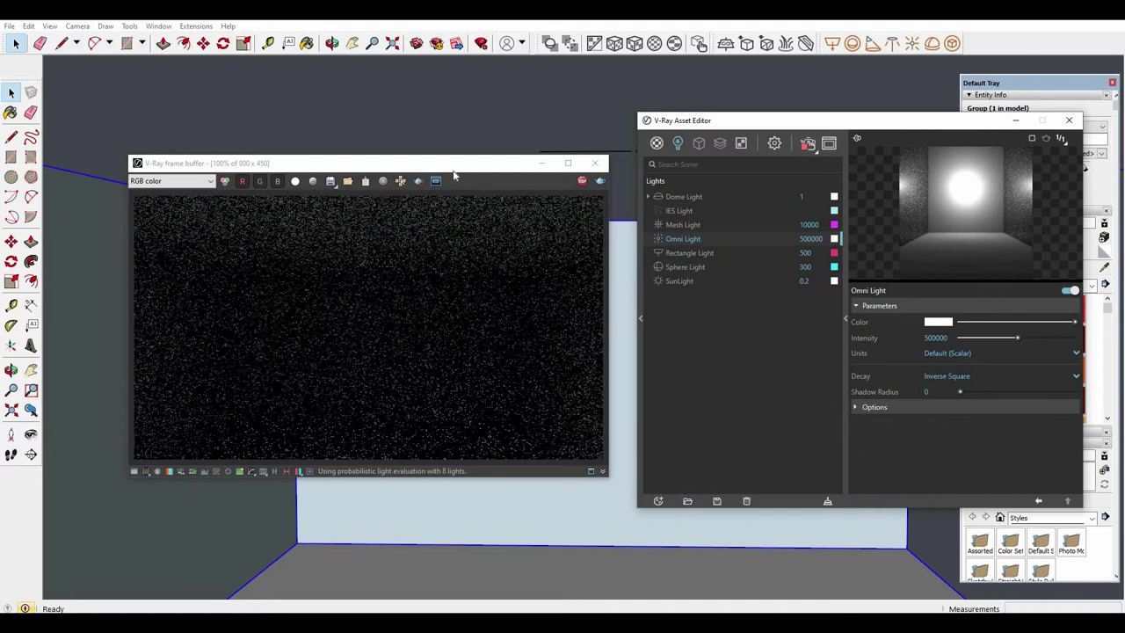
{"action": "left_click_drag", "start_coordinate": [456, 167], "coordinate": [441, 163]}
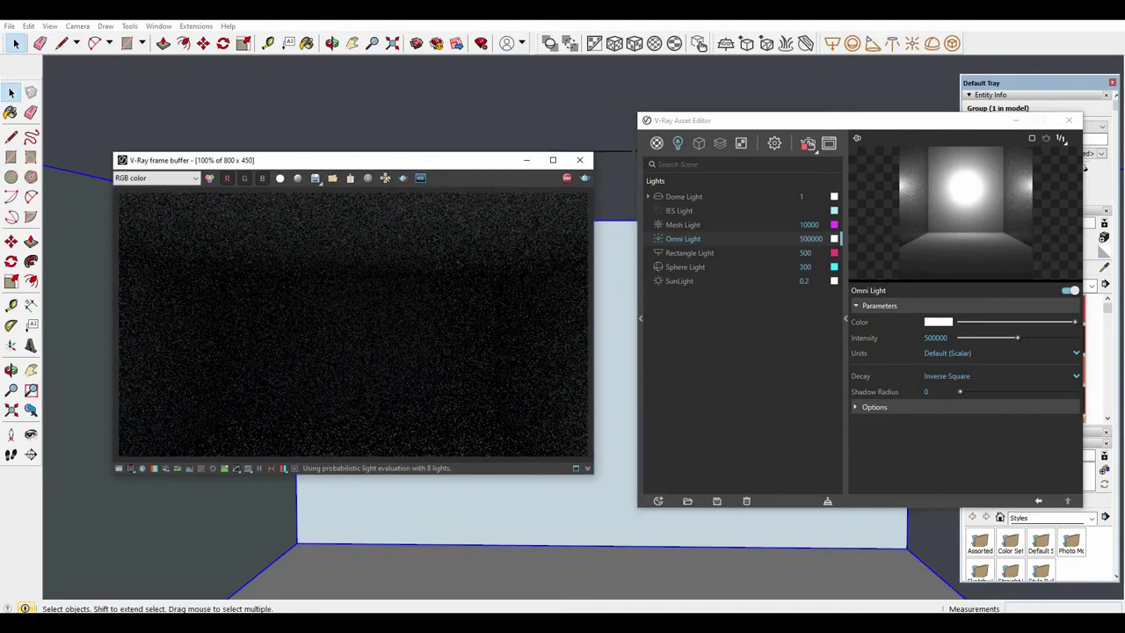
Check the Omni Light's decay choices without changing them, and turn off Shadows in its options.
{"action": "left_click", "coordinate": [980, 380]}
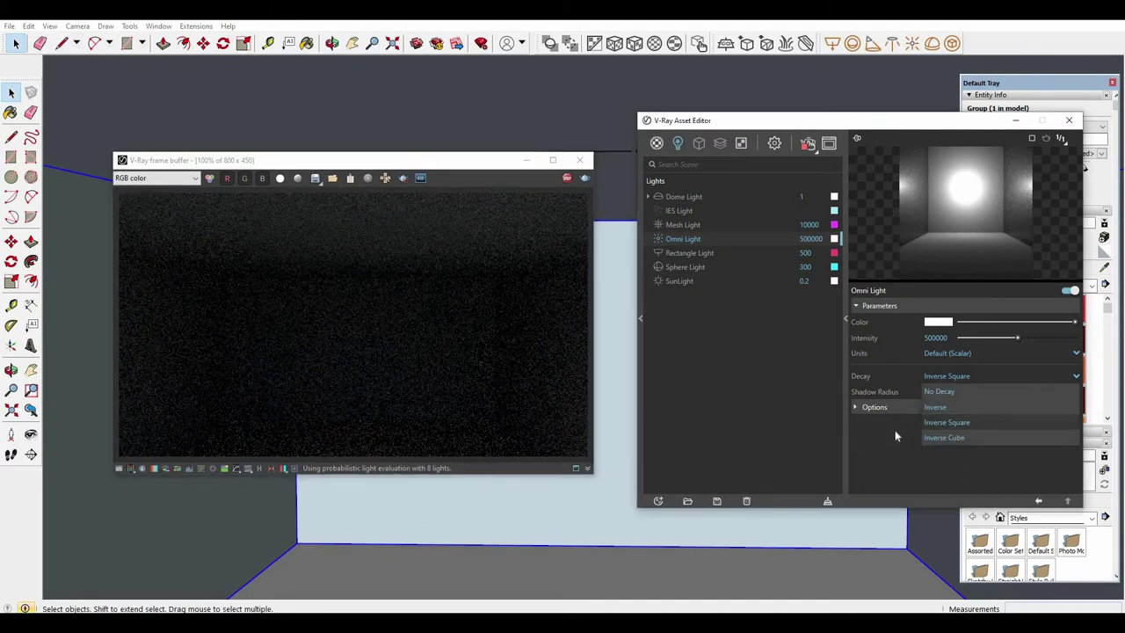
{"action": "left_click", "coordinate": [904, 414]}
{"action": "left_click", "coordinate": [927, 407]}
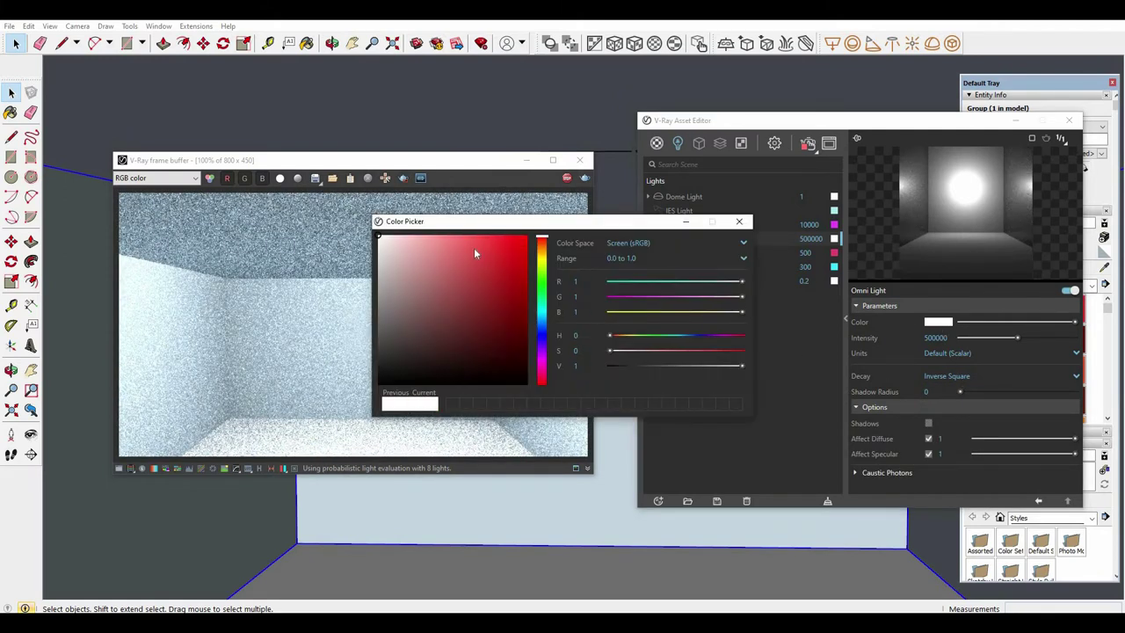
Try a pink and then a cyan colour (R 0.401, G 0.963, B 0.955) on the Omni Light, uncovering the render.
{"action": "left_click", "coordinate": [449, 248]}
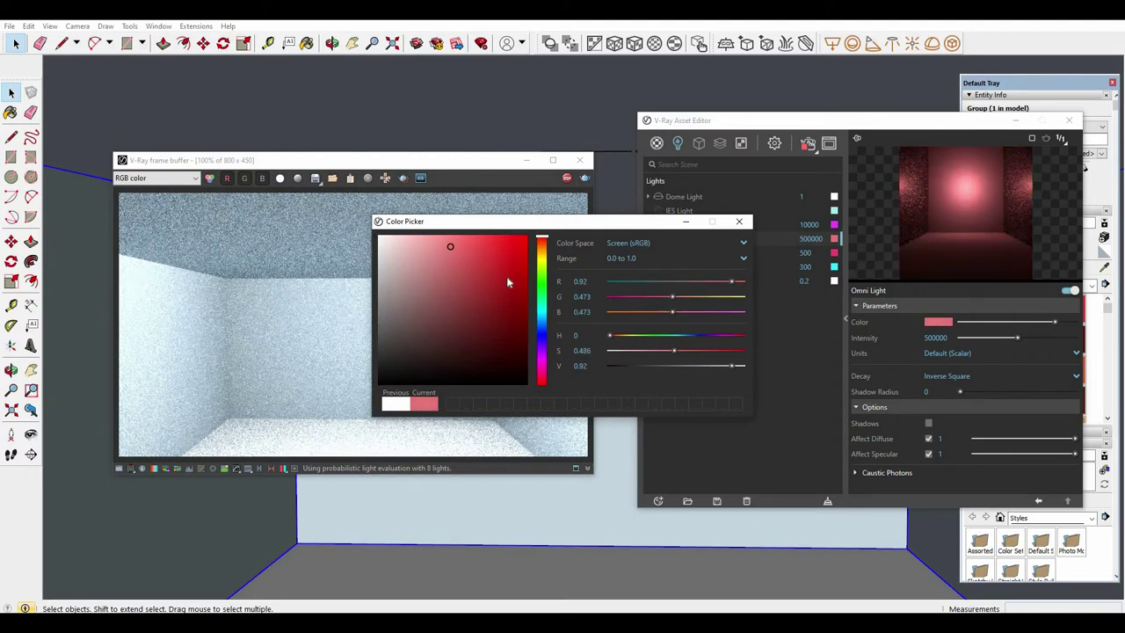
{"action": "left_click", "coordinate": [541, 312]}
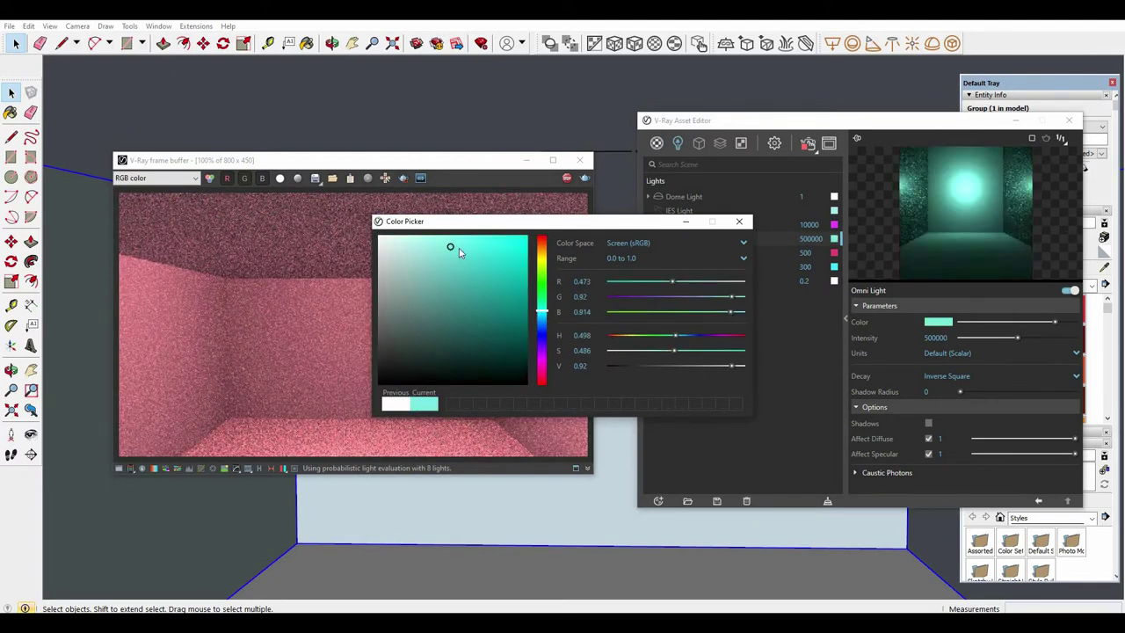
{"action": "left_click", "coordinate": [464, 241]}
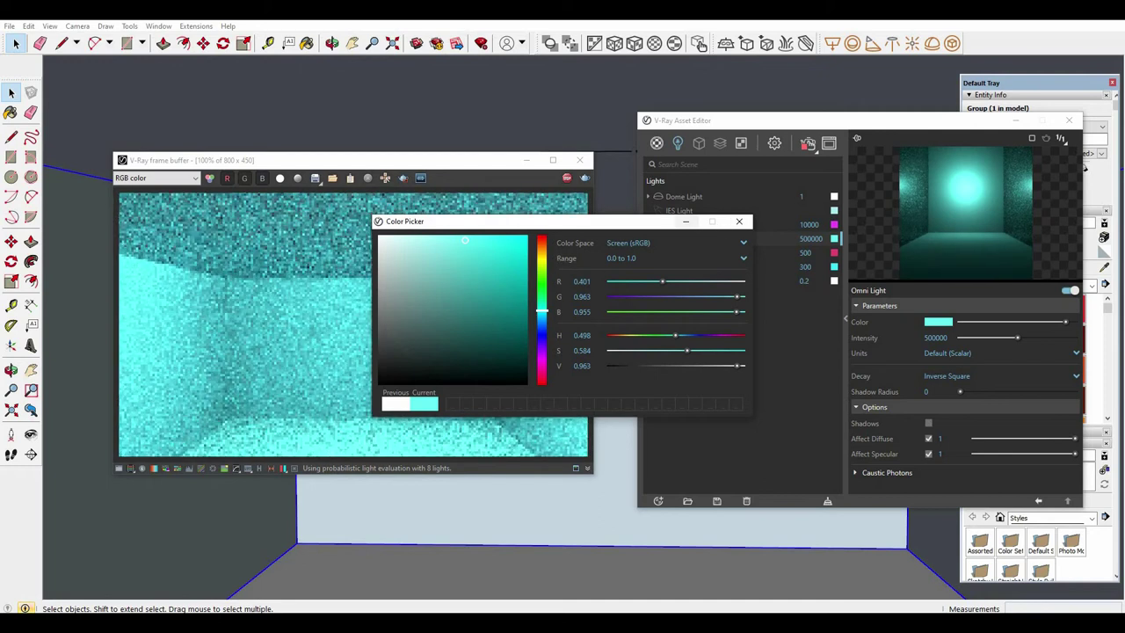
{"action": "left_click_drag", "start_coordinate": [804, 266], "coordinate": [864, 249]}
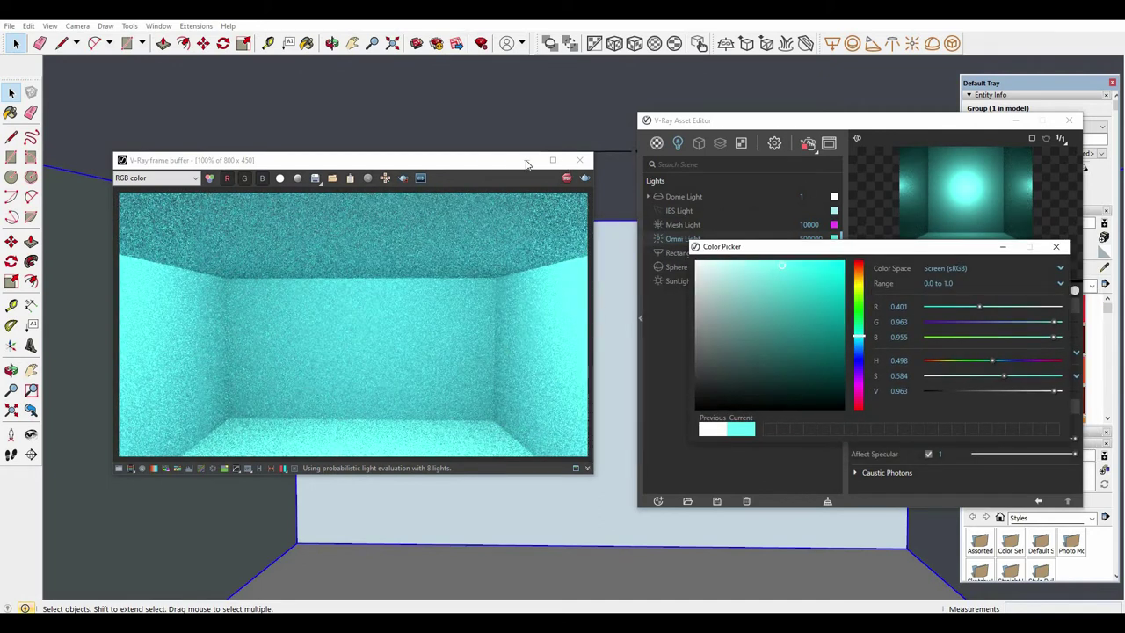
{"action": "left_click_drag", "start_coordinate": [526, 164], "coordinate": [563, 150]}
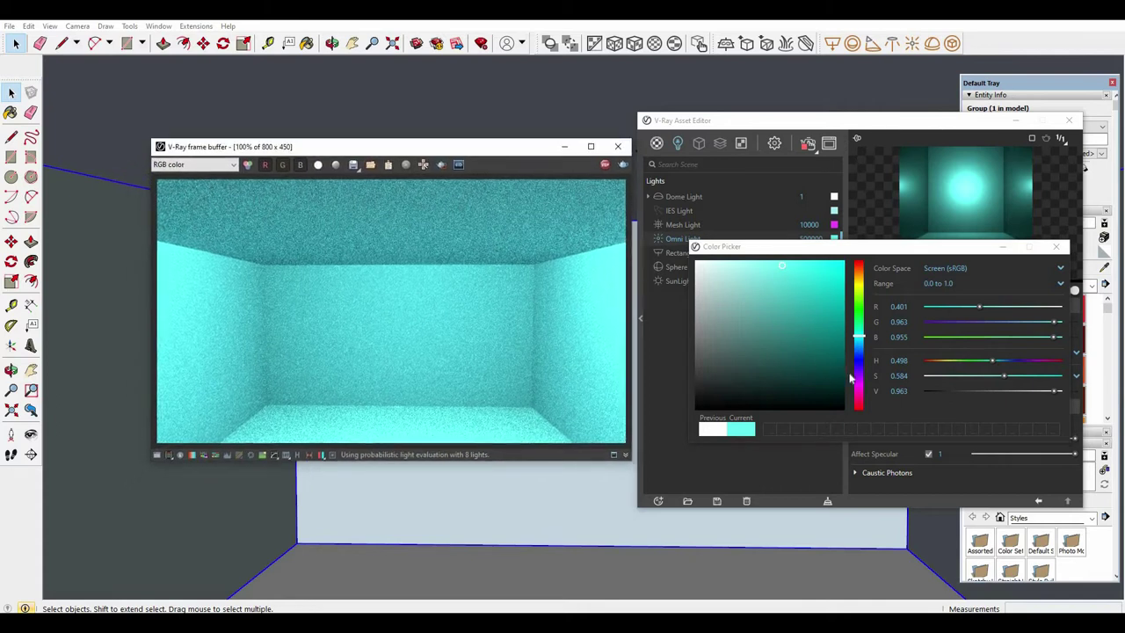
Try a blue colour (R 0.205, G 0.21, B 0.928) on the Omni Light.
{"action": "left_click", "coordinate": [859, 360]}
{"action": "left_click", "coordinate": [798, 279]}
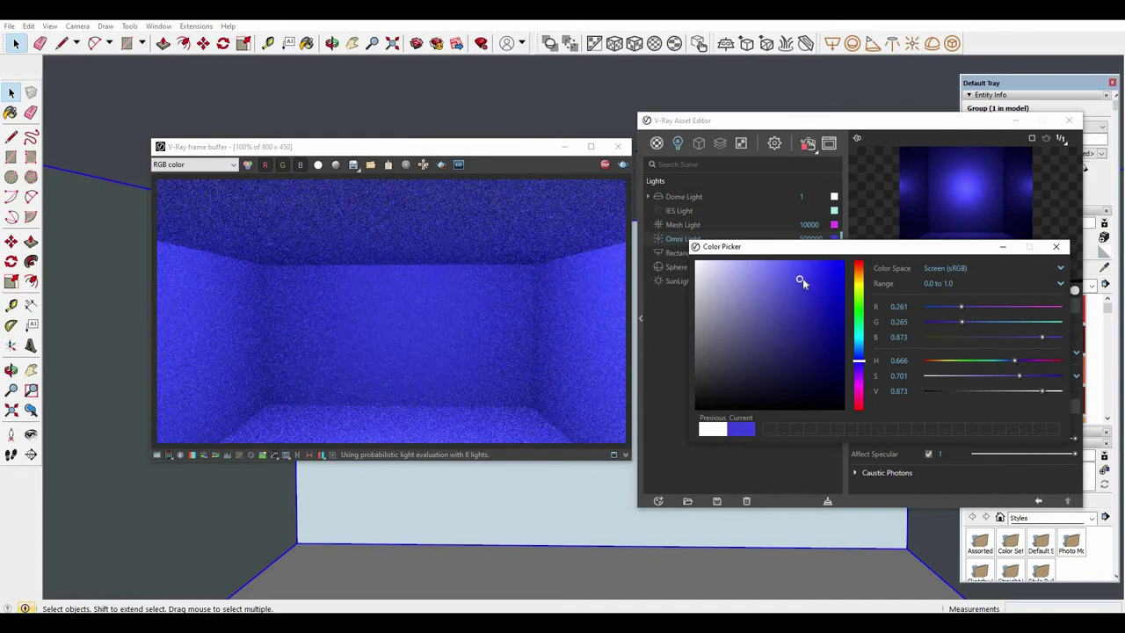
{"action": "left_click", "coordinate": [810, 270]}
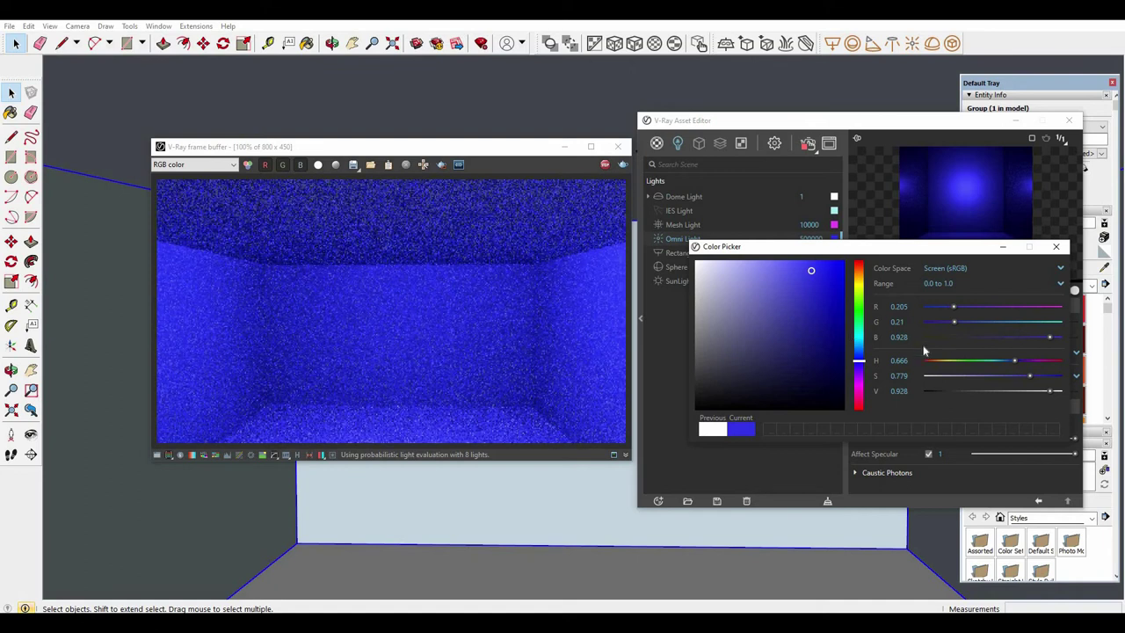
Change the Omni Light's colour to purple (R 0.731, G 0.215, B 0.955).
{"action": "left_click", "coordinate": [858, 377]}
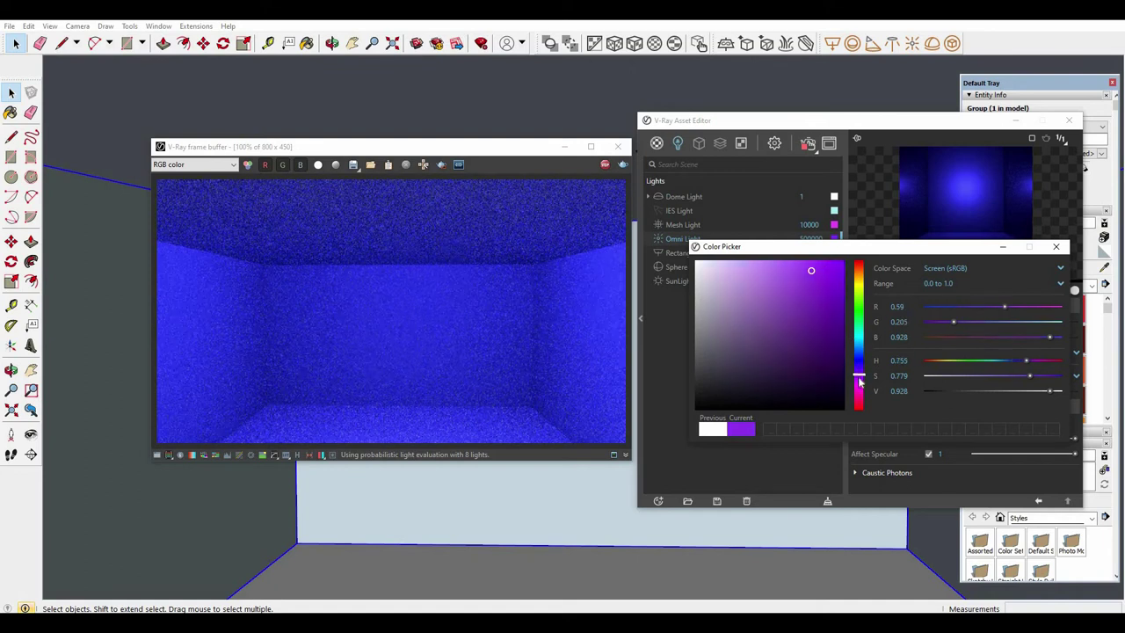
{"action": "left_click", "coordinate": [810, 266]}
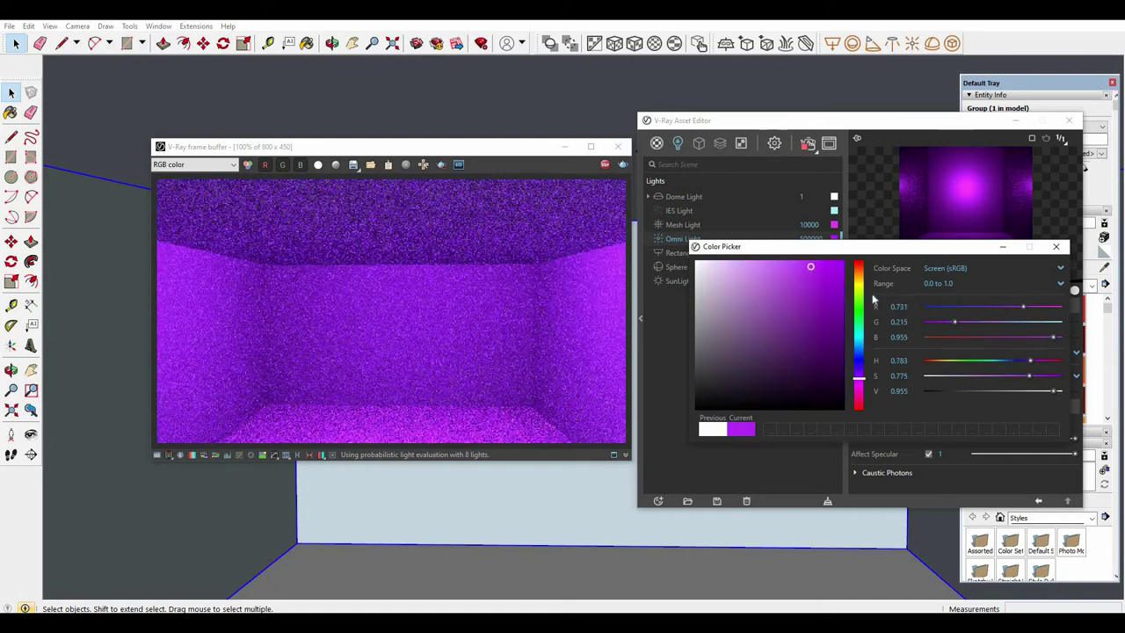
{"action": "left_click_drag", "start_coordinate": [940, 250], "coordinate": [904, 246]}
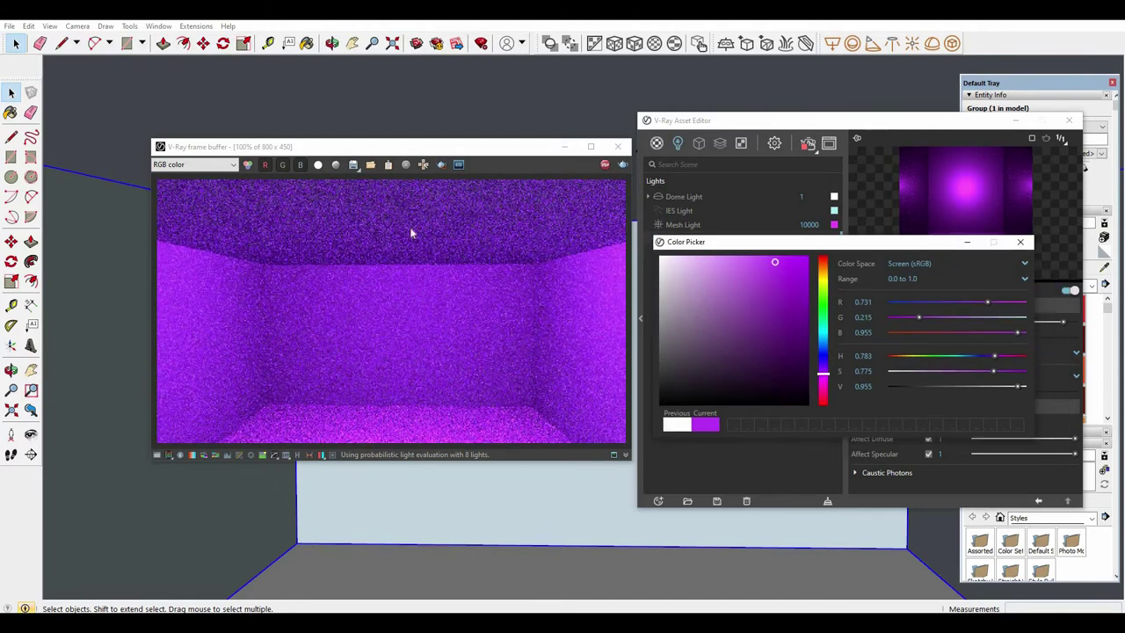
Lower the Omni Light's intensity to 50000.
{"action": "left_click", "coordinate": [1024, 247]}
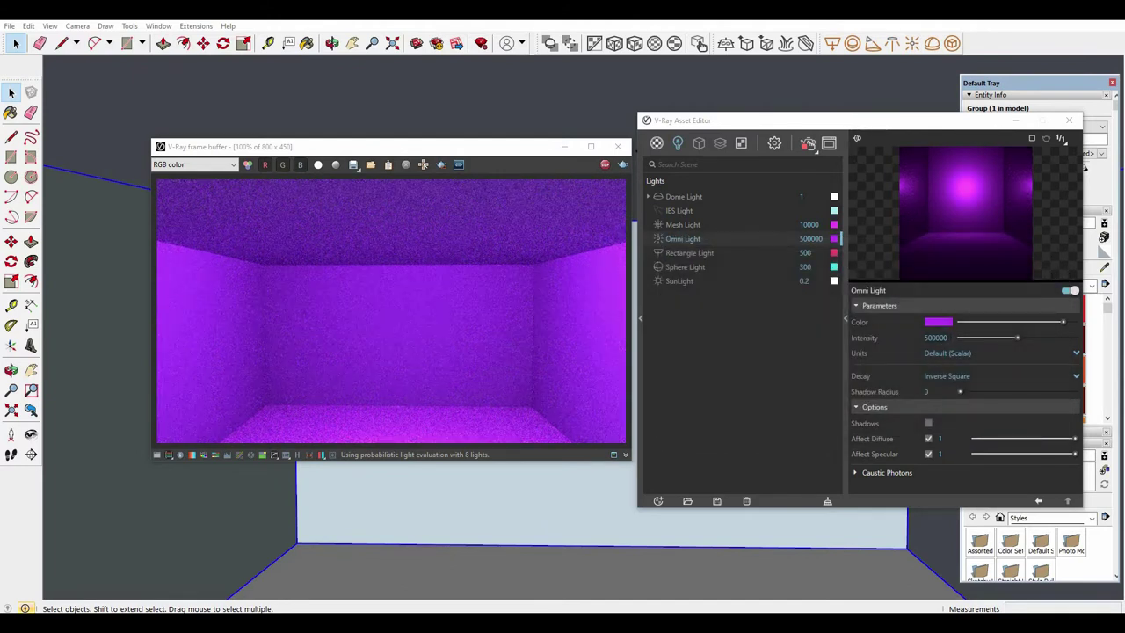
{"action": "left_click", "coordinate": [946, 339]}
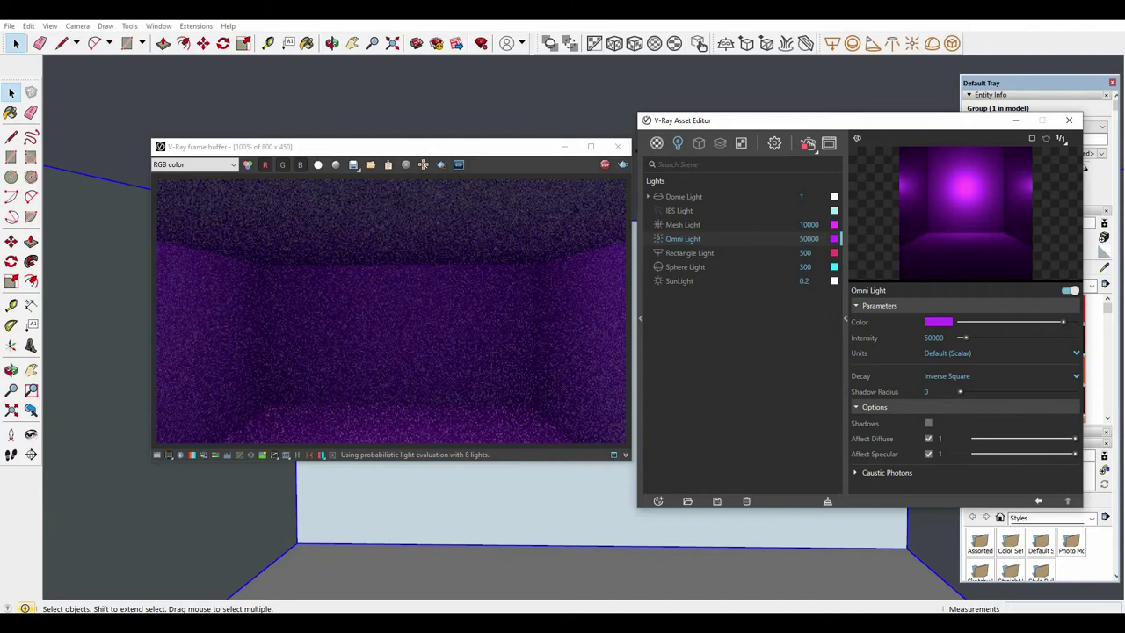
Change the Omni Light's colour to light cyan and turn off Affect Specular in its options.
{"action": "left_click", "coordinate": [942, 322]}
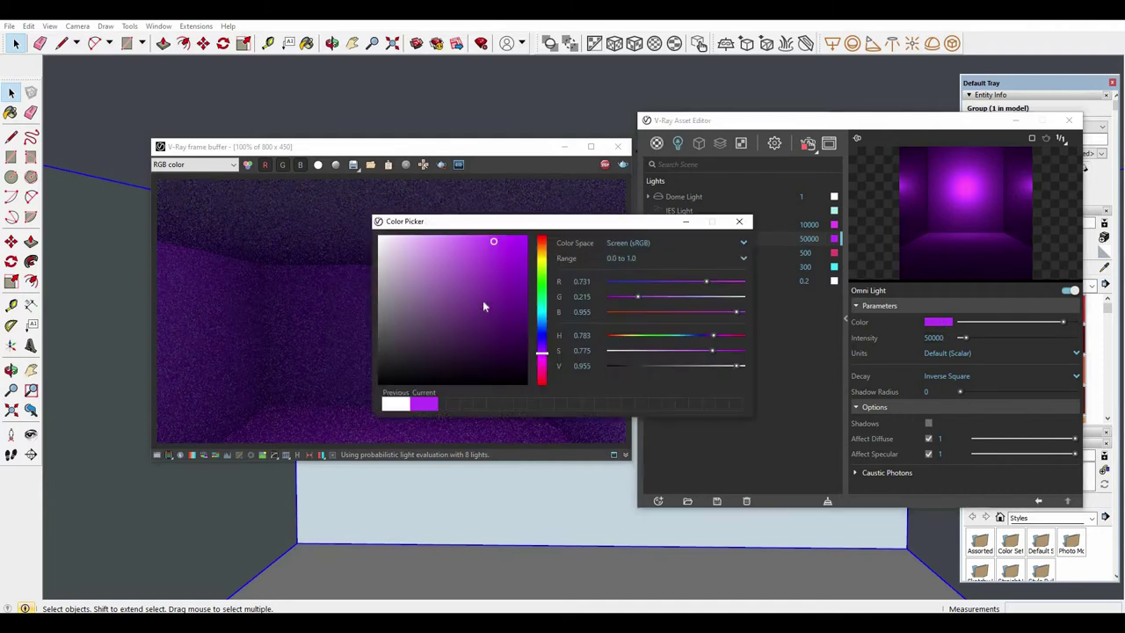
{"action": "left_click", "coordinate": [541, 310]}
{"action": "left_click_drag", "start_coordinate": [472, 249], "coordinate": [455, 241]}
{"action": "left_click", "coordinate": [739, 221]}
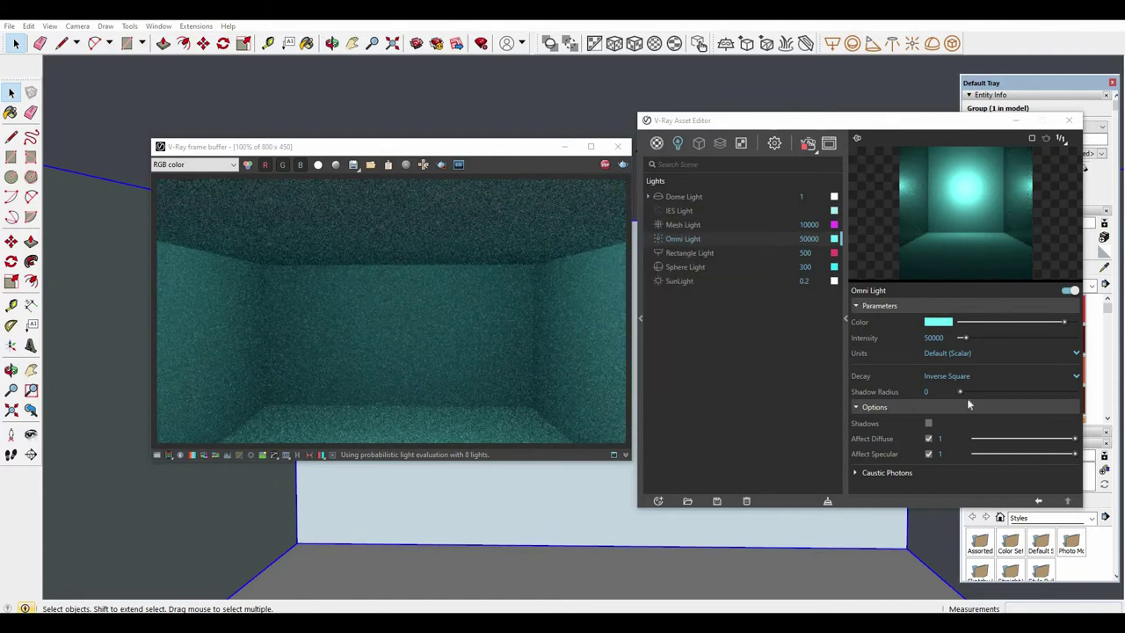
{"action": "left_click", "coordinate": [929, 454]}
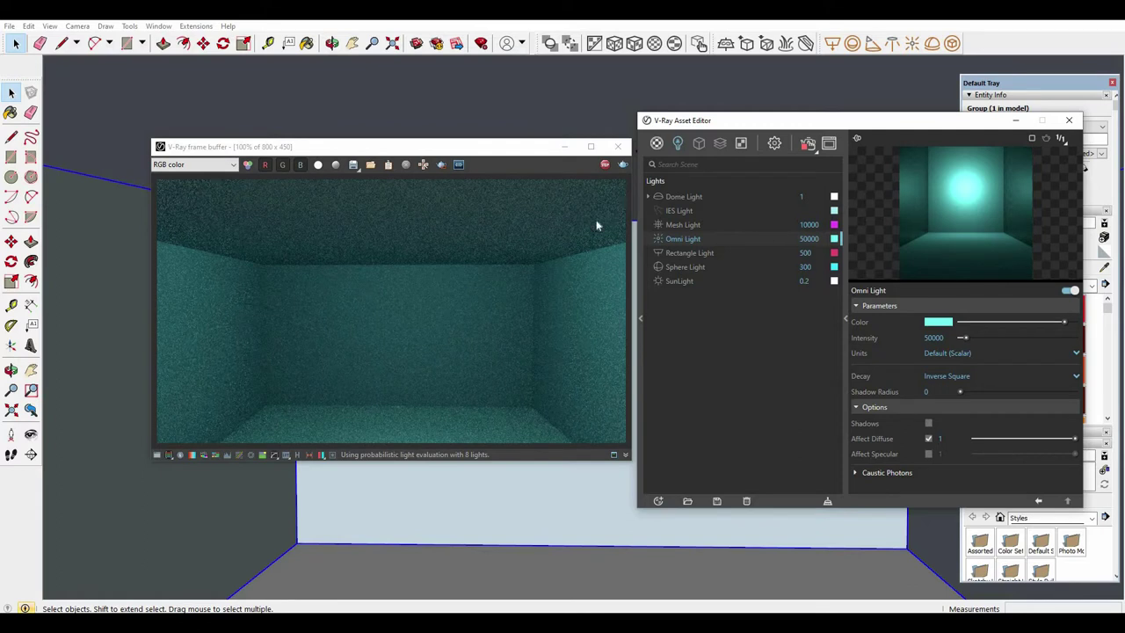
Close the Asset Editor and remove the placed Omni Light from the room.
{"action": "left_click", "coordinate": [1069, 124]}
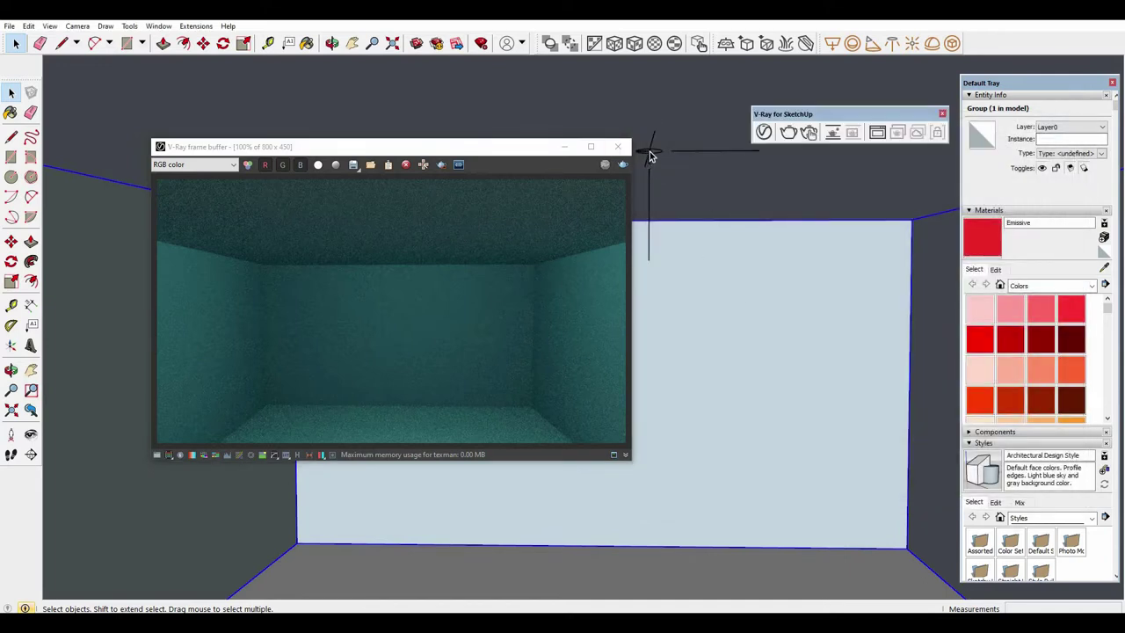
{"action": "left_click", "coordinate": [649, 156]}
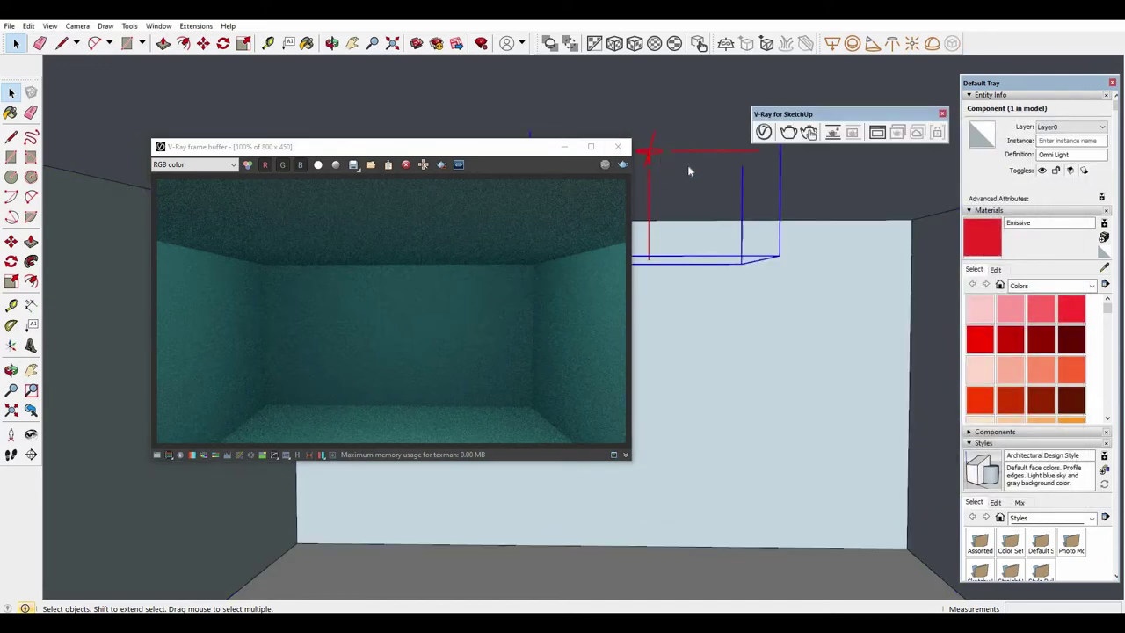
{"action": "right_click", "coordinate": [651, 153]}
{"action": "left_click", "coordinate": [681, 171]}
{"action": "left_click", "coordinate": [728, 211]}
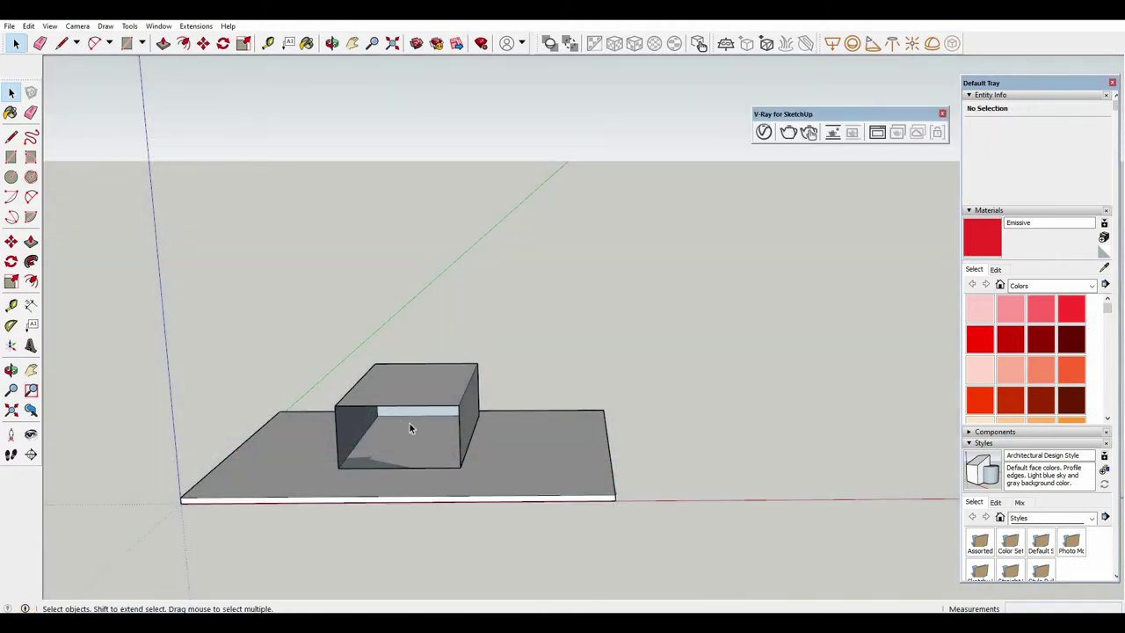
Examine the box model from outside and bring the view into the room, facing its back wall.
{"action": "scroll", "coordinate": [409, 427], "scroll_direction": "up", "scroll_amount": 3}
{"action": "scroll", "coordinate": [468, 395], "scroll_direction": "down", "scroll_amount": 4}
{"action": "middle_click_drag", "start_coordinate": [374, 445], "coordinate": [312, 413]}
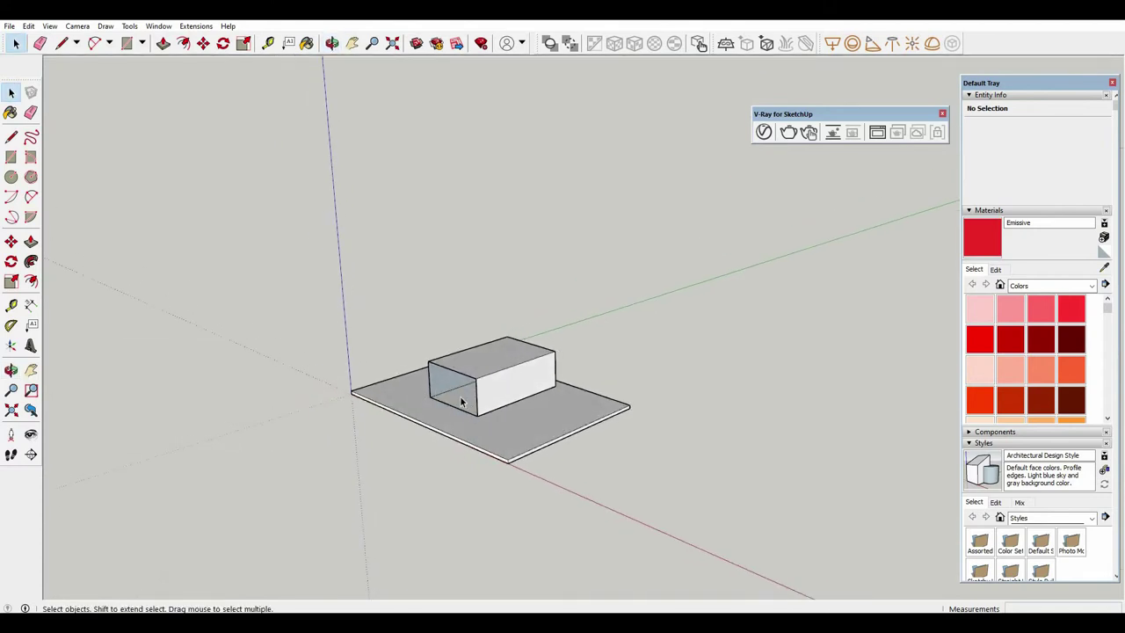
{"action": "scroll", "coordinate": [485, 409], "scroll_direction": "up", "scroll_amount": 2}
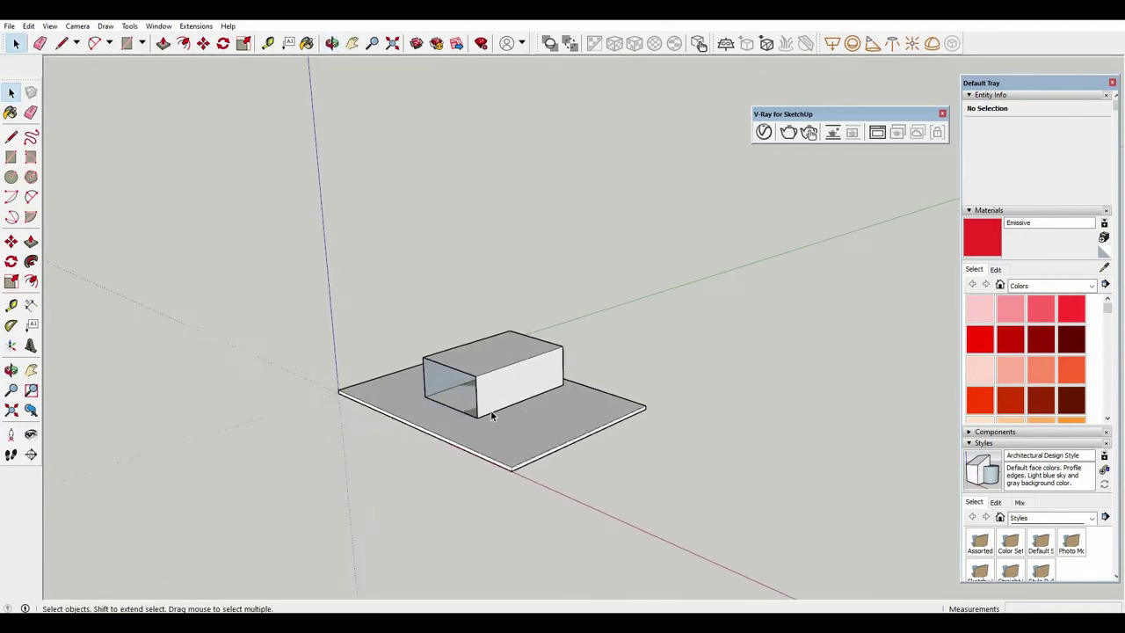
{"action": "scroll", "coordinate": [470, 392], "scroll_direction": "up", "scroll_amount": 5}
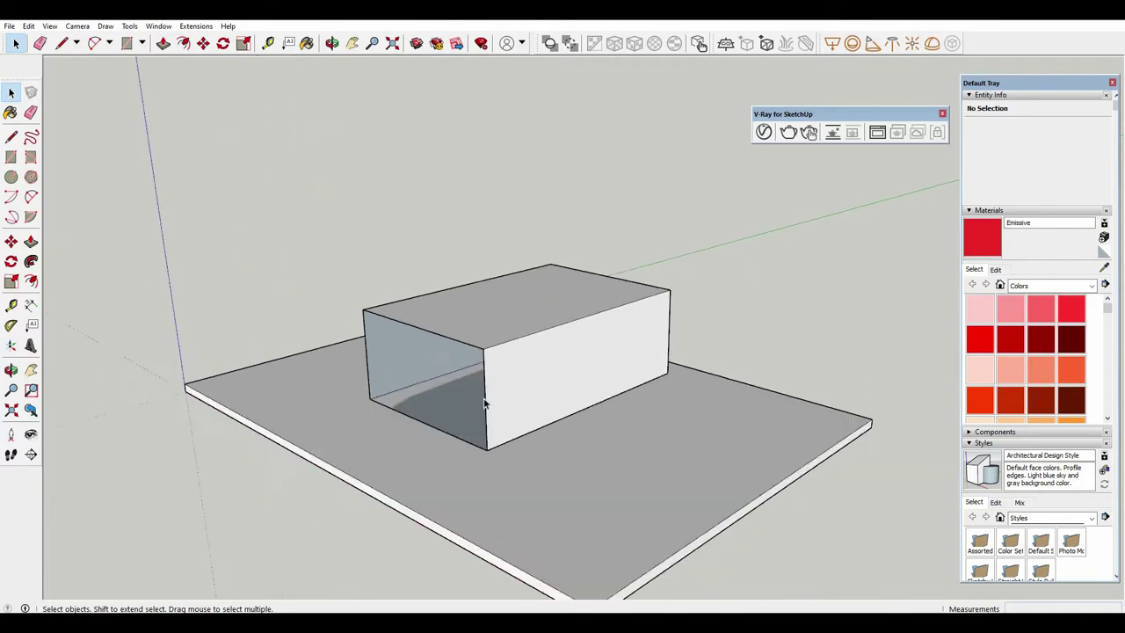
{"action": "middle_click_drag", "start_coordinate": [545, 397], "coordinate": [595, 409]}
{"action": "middle_click_drag", "start_coordinate": [575, 479], "coordinate": [579, 560], "text": "shift"}
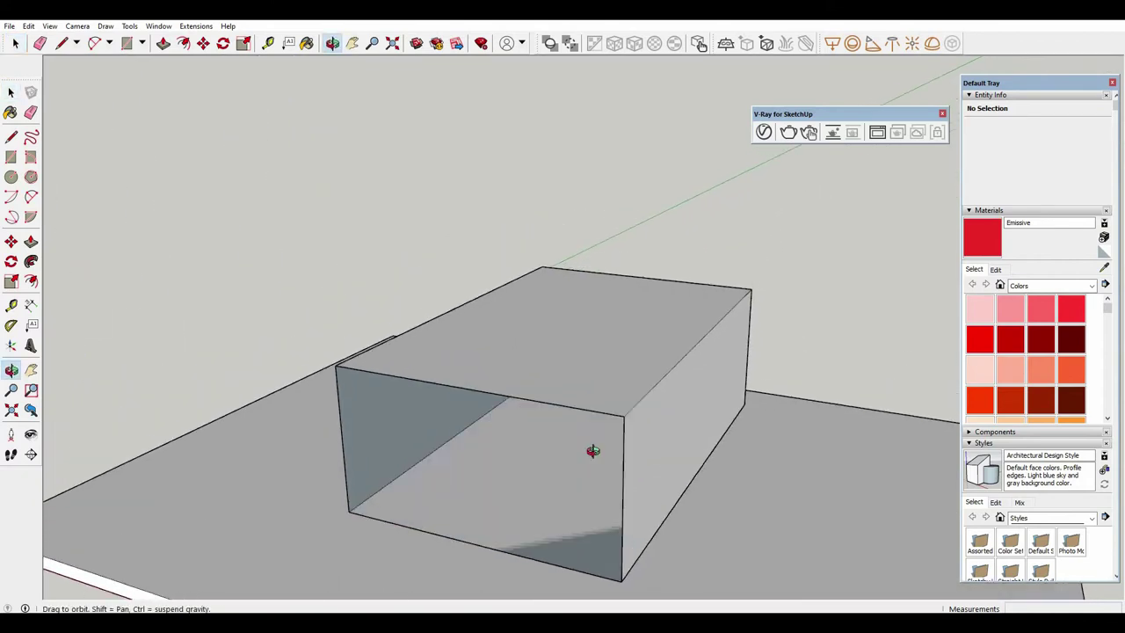
{"action": "mouse_move", "coordinate": [592, 452]}
{"action": "middle_mouse_down"}
{"action": "mouse_move", "coordinate": [636, 412]}
{"action": "mouse_move", "coordinate": [593, 473]}
{"action": "middle_mouse_up"}
{"action": "scroll", "coordinate": [619, 451], "scroll_direction": "up", "scroll_amount": 3}
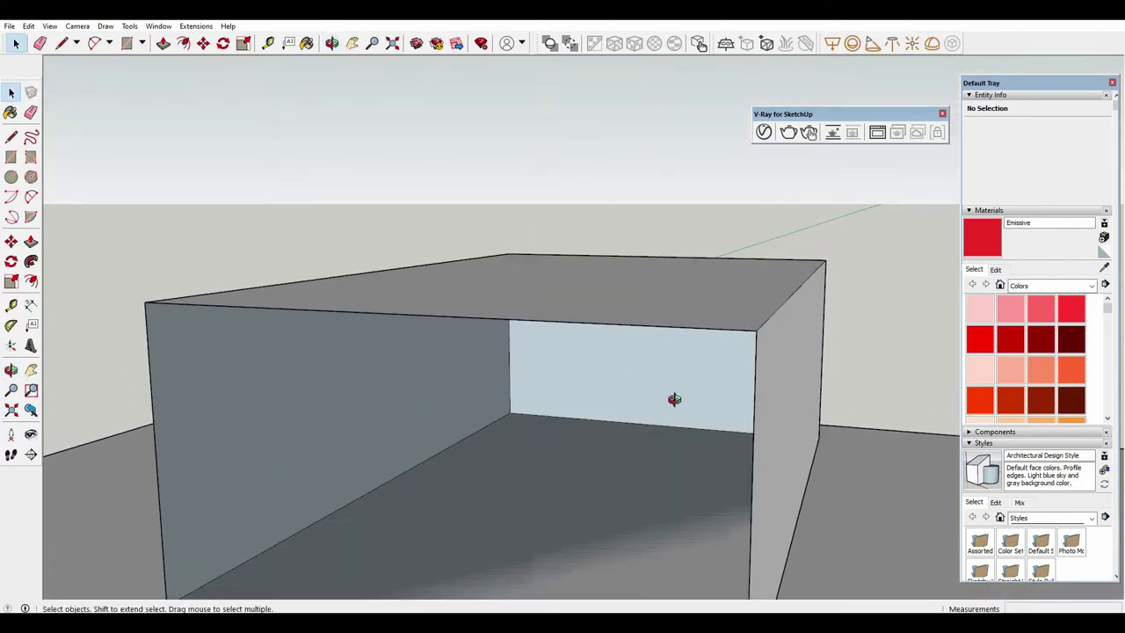
{"action": "middle_click_drag", "start_coordinate": [673, 399], "coordinate": [680, 425]}
{"action": "scroll", "coordinate": [684, 373], "scroll_direction": "up", "scroll_amount": 2}
{"action": "middle_click_drag", "start_coordinate": [636, 462], "coordinate": [553, 442]}
{"action": "scroll", "coordinate": [570, 419], "scroll_direction": "up", "scroll_amount": 3}
{"action": "scroll", "coordinate": [570, 457], "scroll_direction": "down", "scroll_amount": 2}
Start an interactive V-Ray render of the room with the Asset Editor and the frame buffer arranged side by side.
{"action": "left_click", "coordinate": [764, 132]}
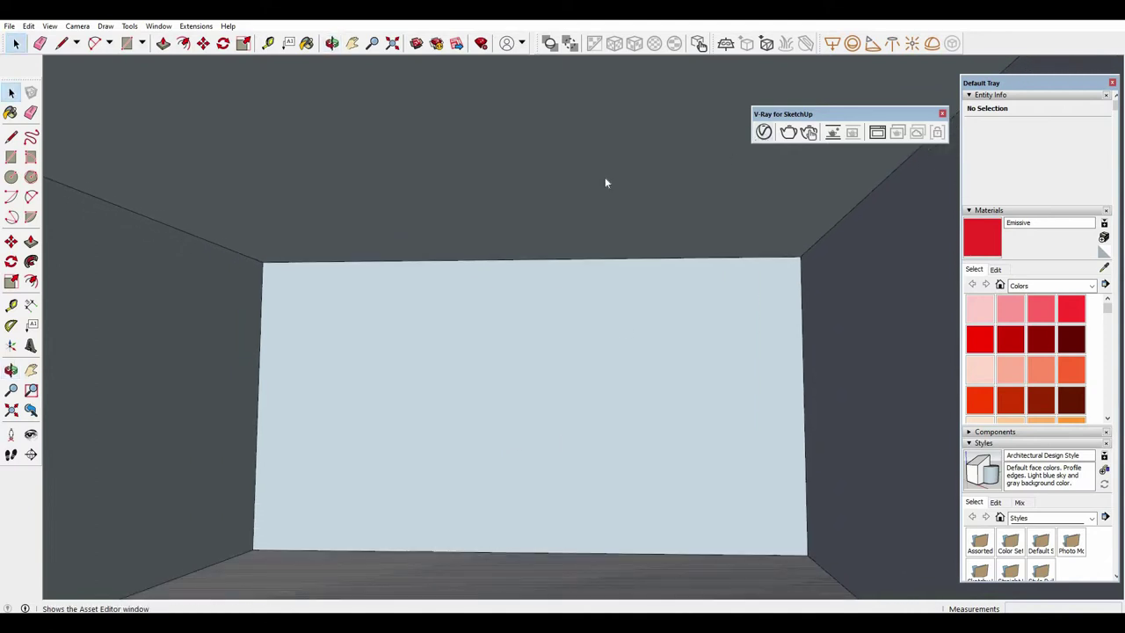
{"action": "left_click_drag", "start_coordinate": [394, 132], "coordinate": [115, 137]}
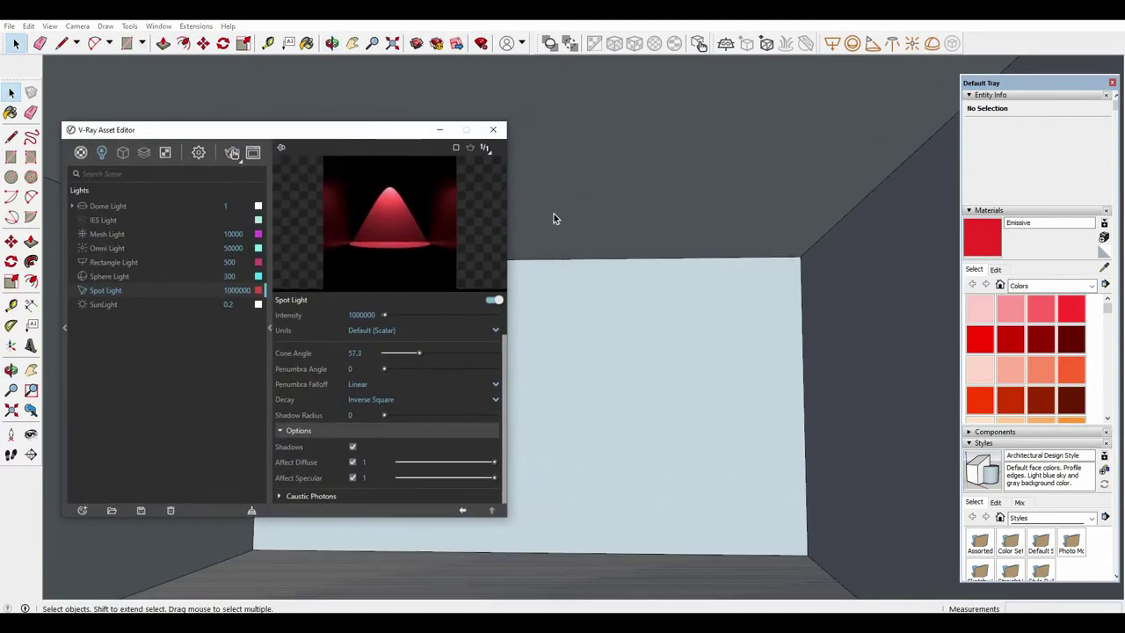
{"action": "left_click", "coordinate": [808, 131]}
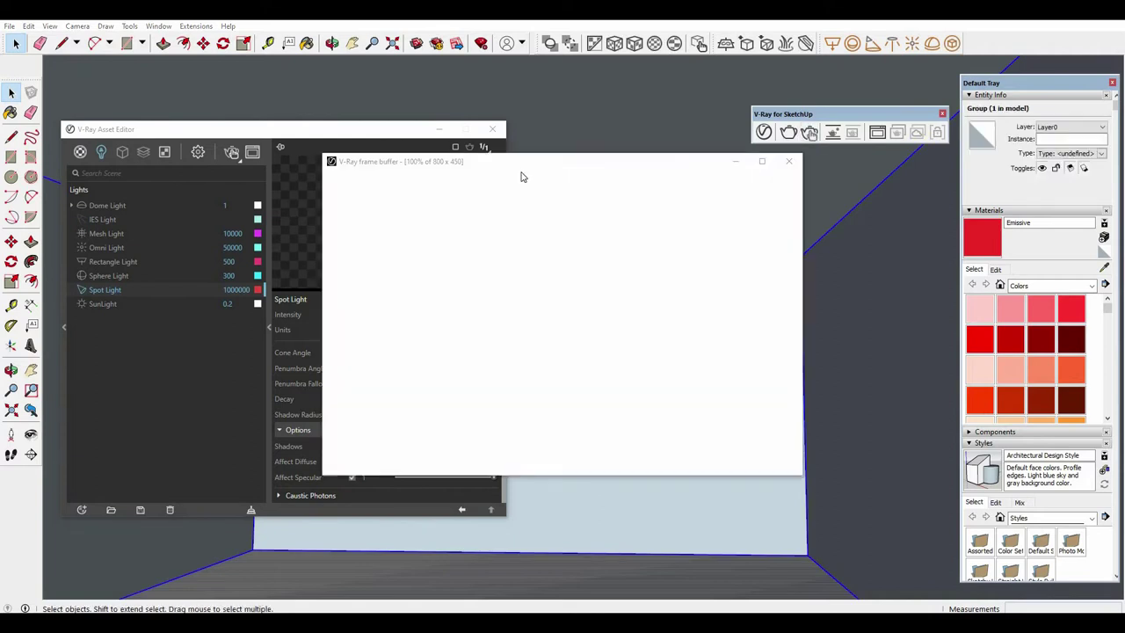
{"action": "left_click_drag", "start_coordinate": [528, 166], "coordinate": [853, 178]}
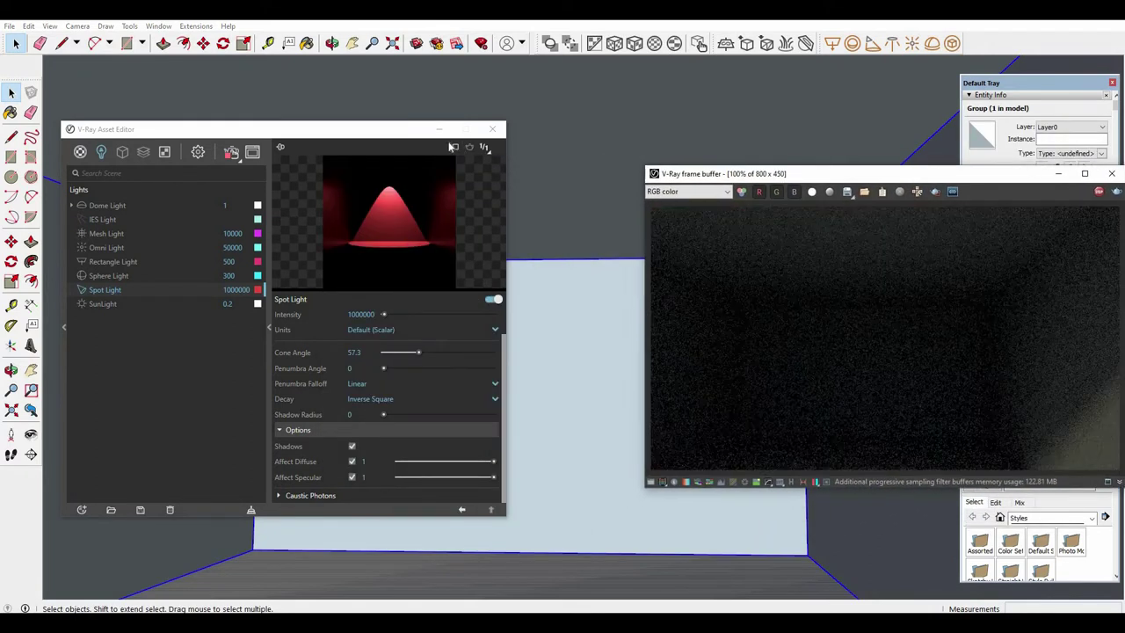
{"action": "left_click_drag", "start_coordinate": [336, 130], "coordinate": [266, 150]}
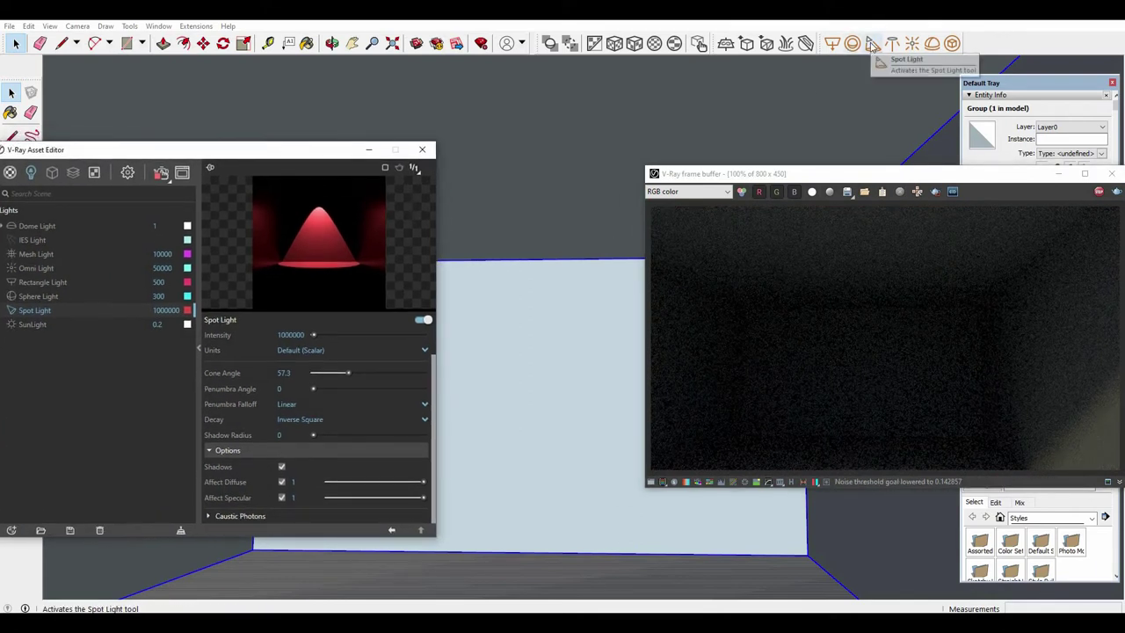
Place a new spot light on the room's ceiling and move the frame buffer within reach beside it.
{"action": "left_click", "coordinate": [872, 44]}
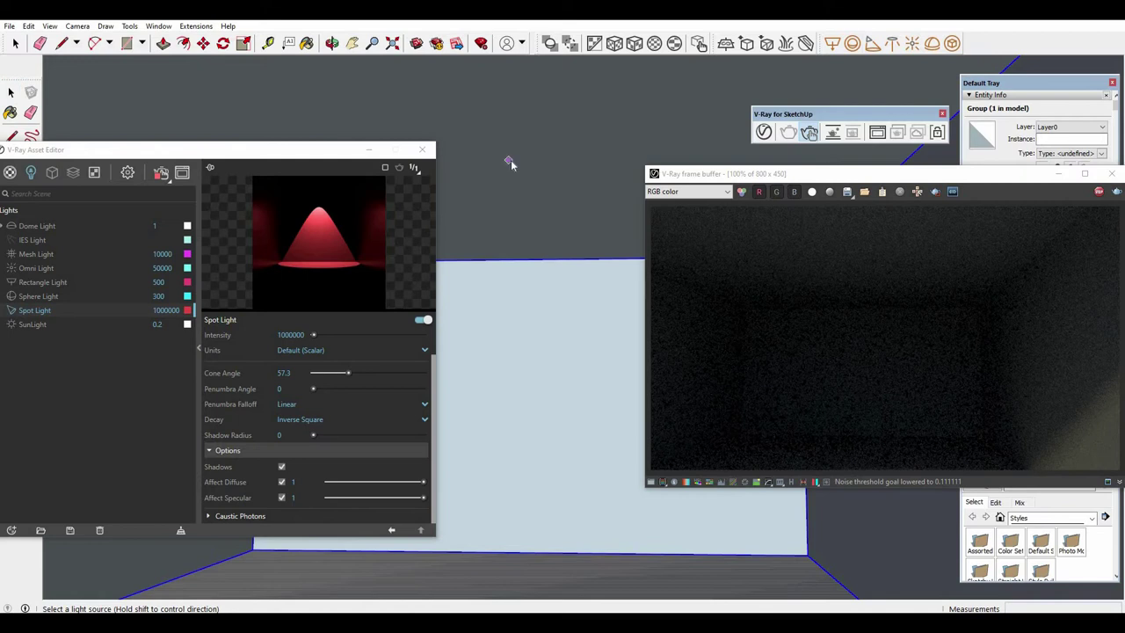
{"action": "left_click", "coordinate": [511, 170]}
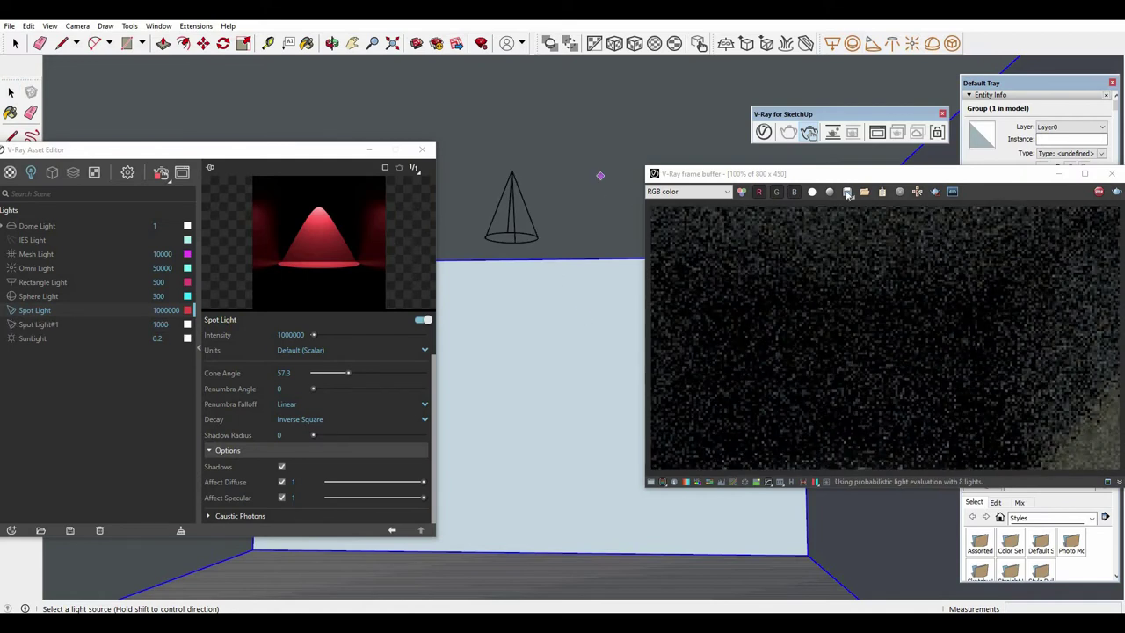
{"action": "left_click_drag", "start_coordinate": [672, 178], "coordinate": [549, 166]}
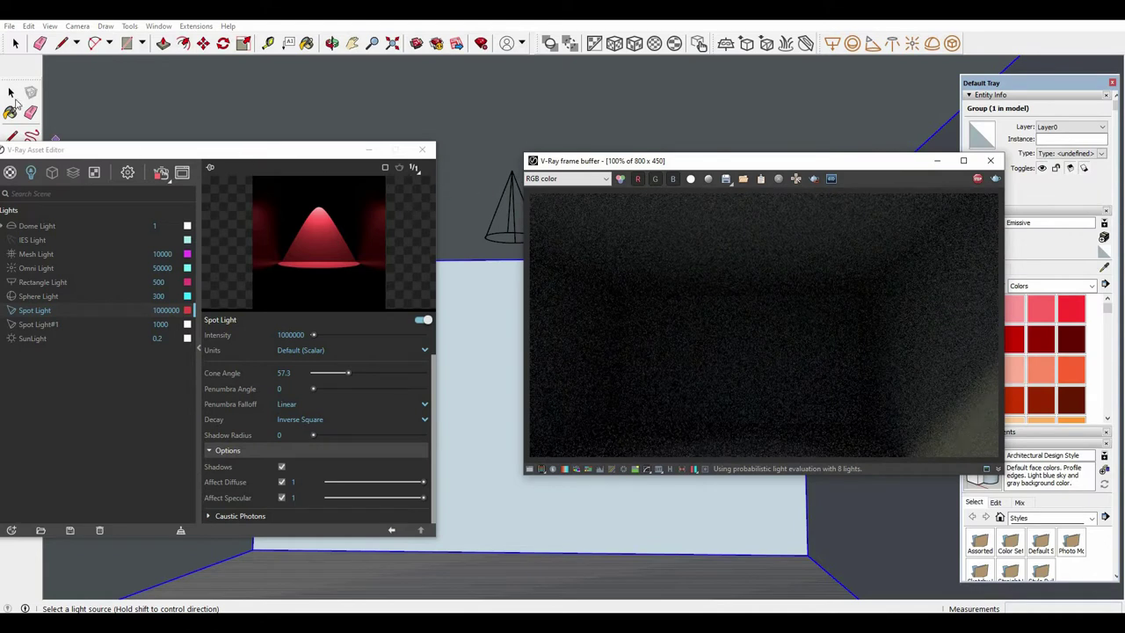
{"action": "left_click", "coordinate": [10, 92]}
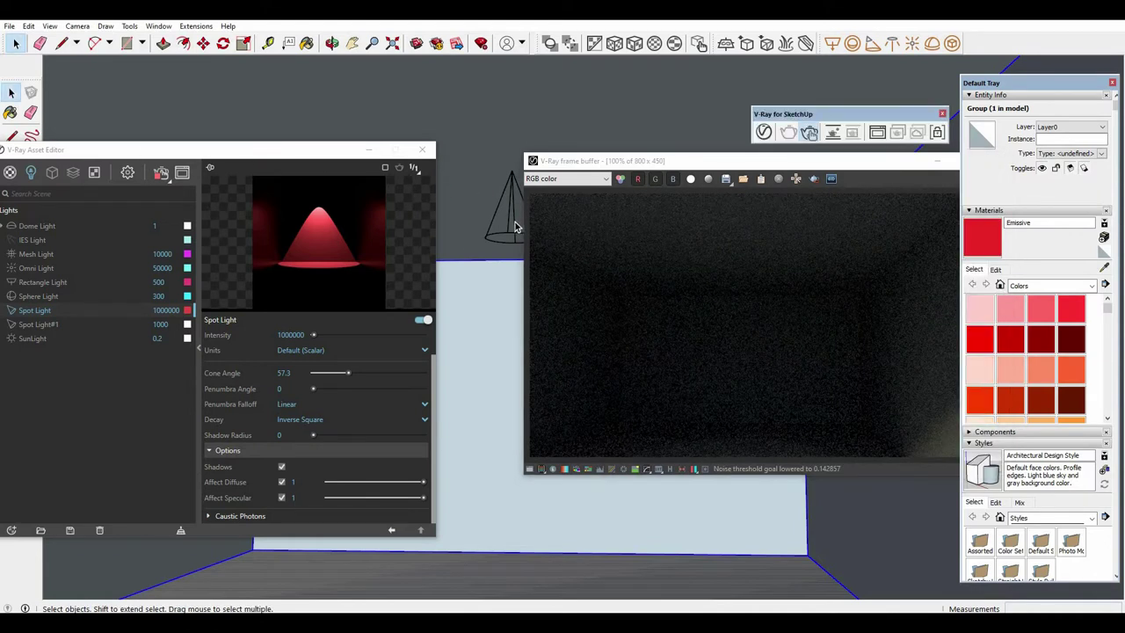
Raise Spot Light#1's intensity by several orders of magnitude and uncover the light in the model.
{"action": "left_click", "coordinate": [94, 324]}
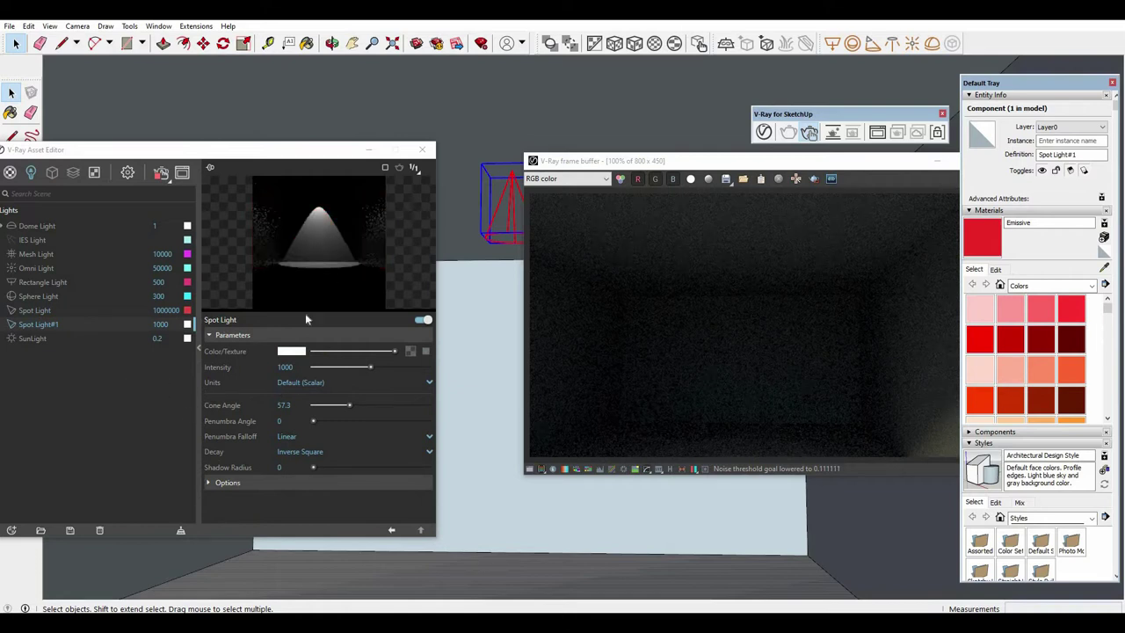
{"action": "left_click", "coordinate": [286, 367]}
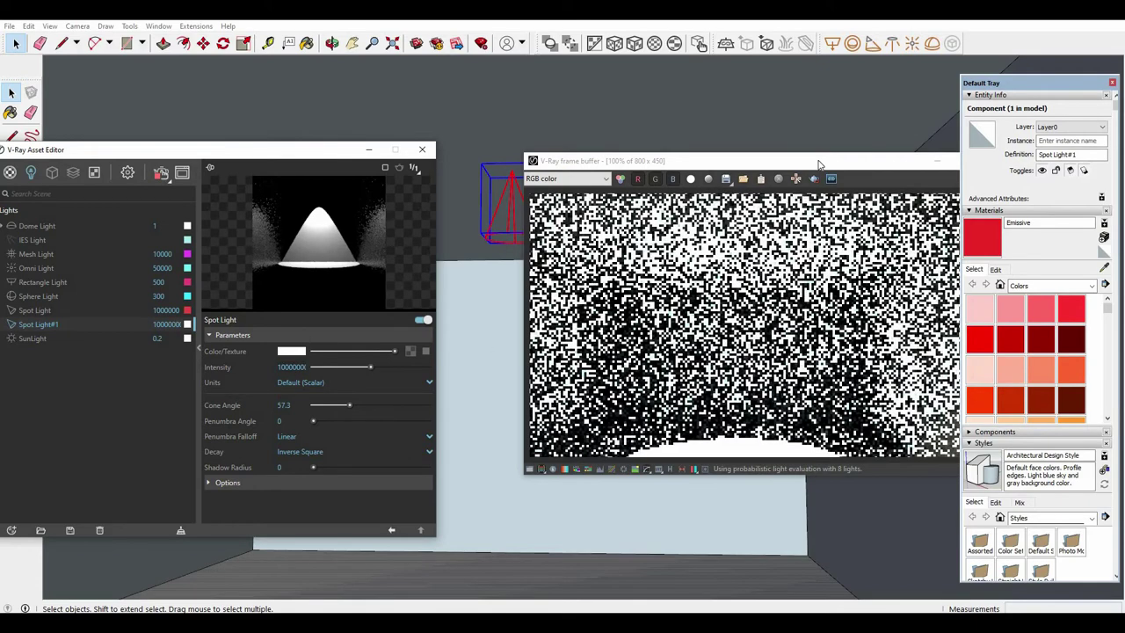
{"action": "left_click_drag", "start_coordinate": [814, 164], "coordinate": [830, 125]}
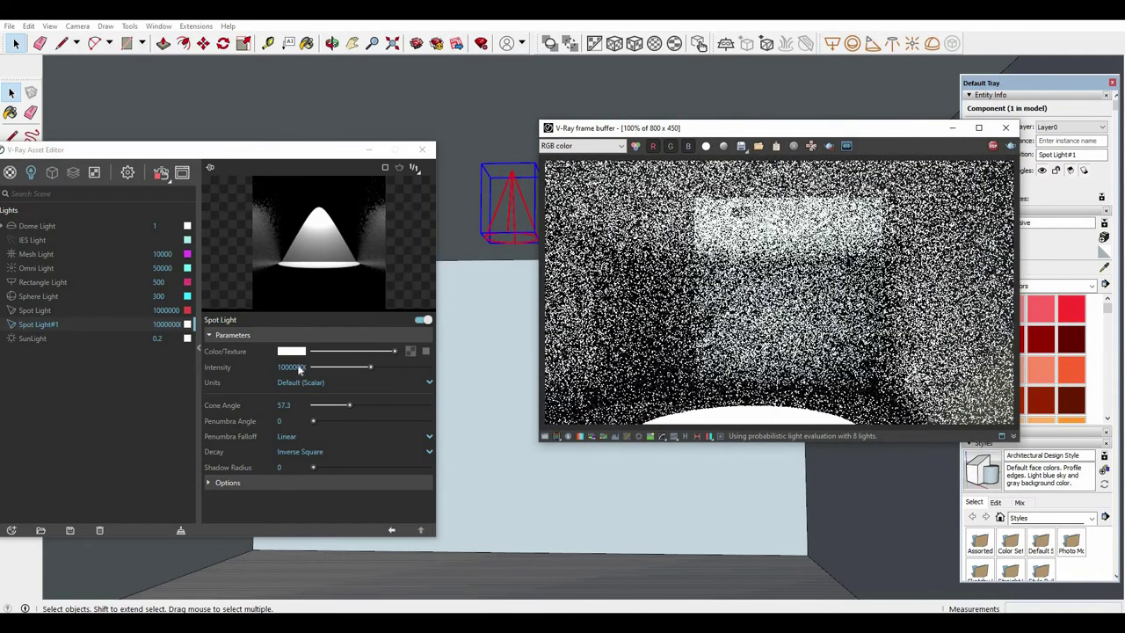
Change Spot Light#1's colour to red.
{"action": "left_click", "coordinate": [299, 353]}
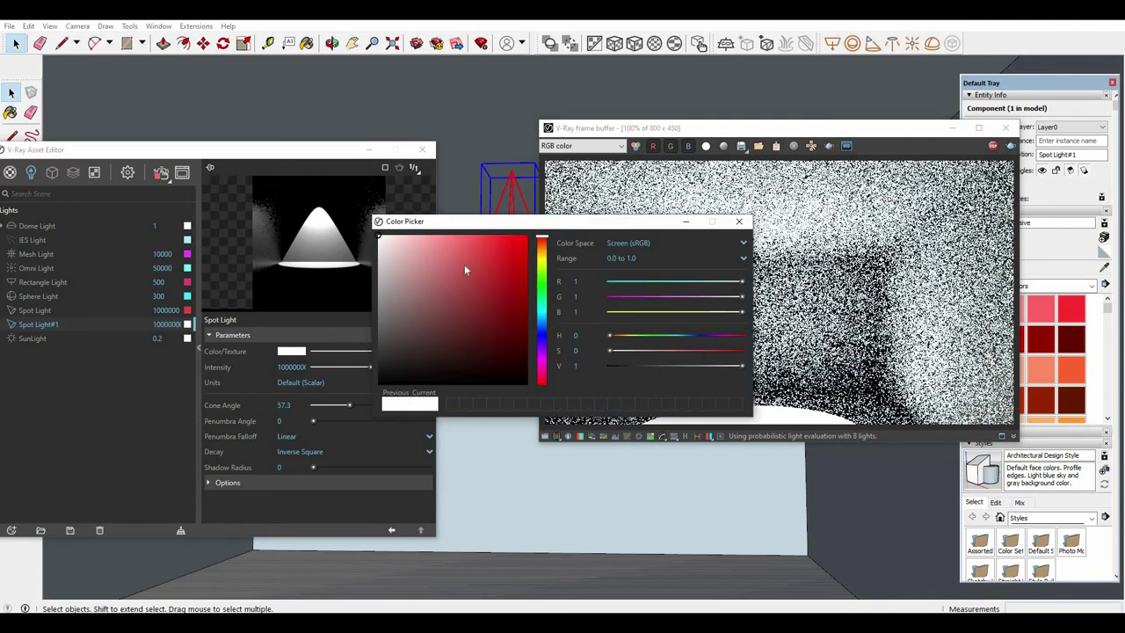
{"action": "left_click", "coordinate": [445, 294]}
{"action": "left_click", "coordinate": [496, 238]}
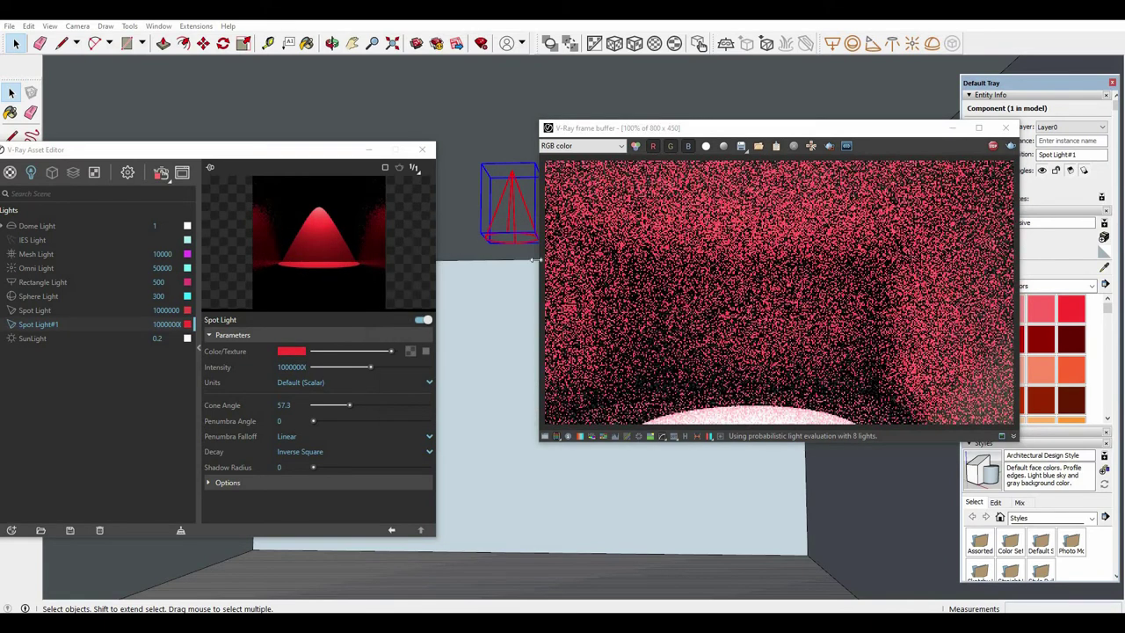
Move Spot Light#1 deeper into the room towards the back wall, first by about 700 mm and again by about 970 mm.
{"action": "mouse_move", "coordinate": [485, 260]}
{"action": "middle_mouse_down"}
{"action": "mouse_move", "coordinate": [497, 314]}
{"action": "mouse_move", "coordinate": [499, 269]}
{"action": "mouse_move", "coordinate": [490, 300]}
{"action": "mouse_move", "coordinate": [487, 269]}
{"action": "mouse_move", "coordinate": [496, 207]}
{"action": "mouse_move", "coordinate": [487, 238]}
{"action": "mouse_move", "coordinate": [497, 279]}
{"action": "mouse_move", "coordinate": [500, 216]}
{"action": "mouse_move", "coordinate": [500, 307]}
{"action": "mouse_move", "coordinate": [510, 279]}
{"action": "mouse_move", "coordinate": [502, 254]}
{"action": "mouse_move", "coordinate": [483, 256]}
{"action": "mouse_move", "coordinate": [490, 186]}
{"action": "mouse_move", "coordinate": [479, 156]}
{"action": "middle_mouse_up"}
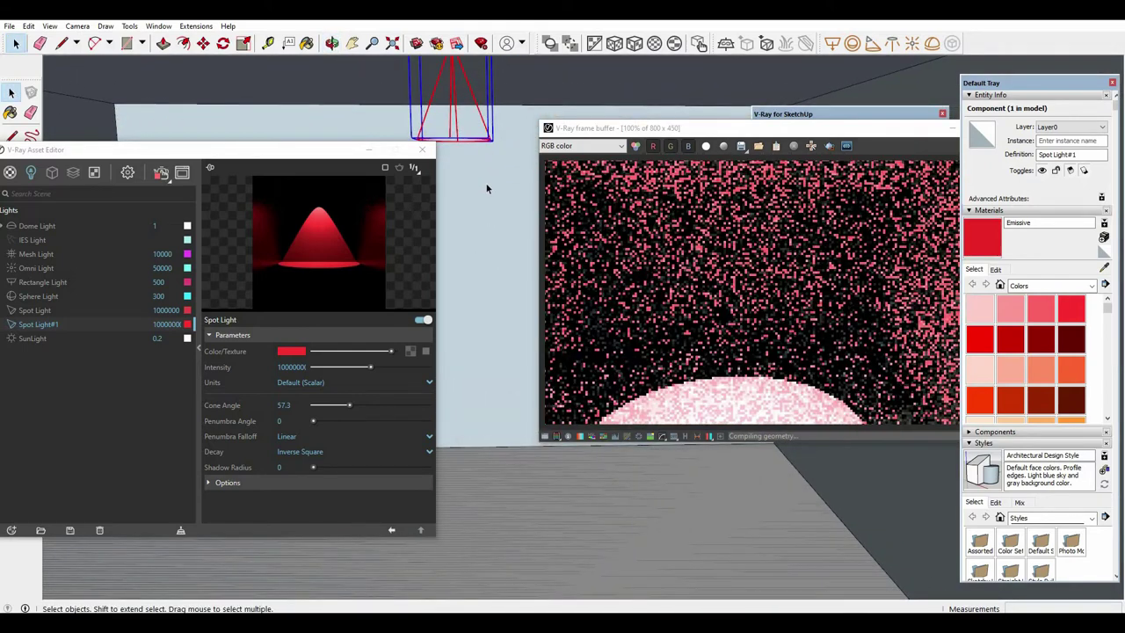
{"action": "key", "text": "m"}
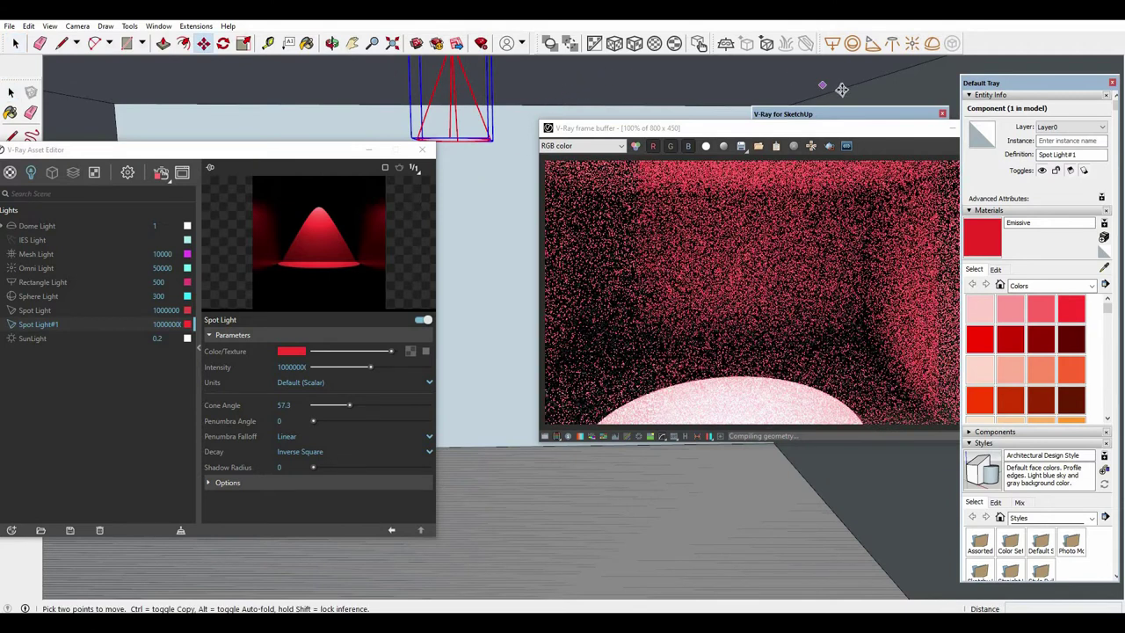
{"action": "left_click", "coordinate": [823, 88]}
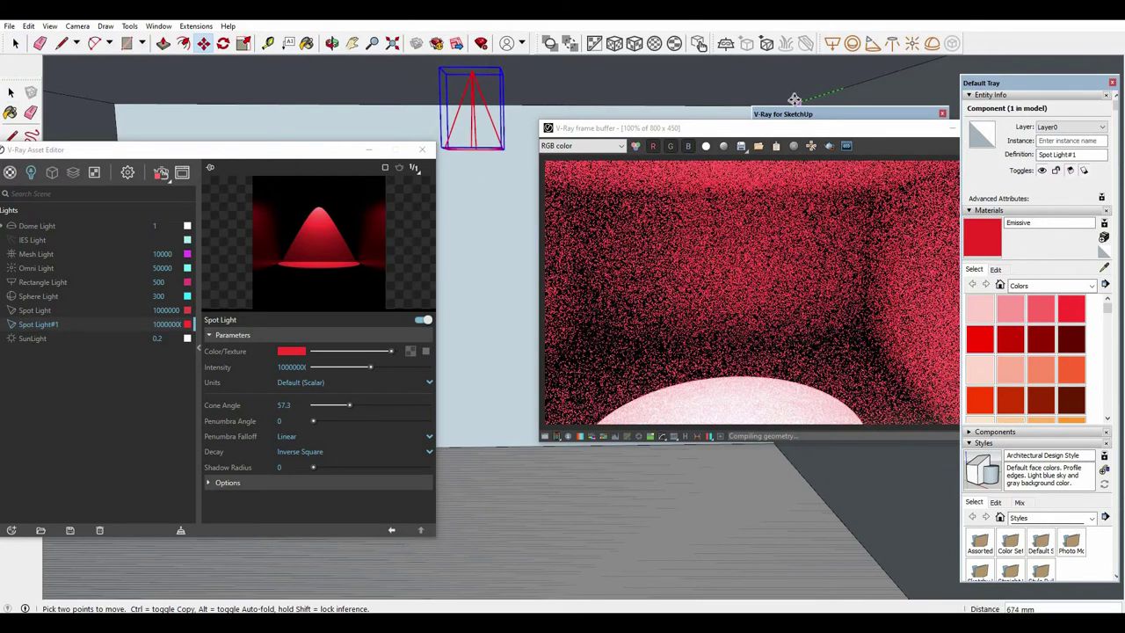
{"action": "left_click", "coordinate": [795, 98]}
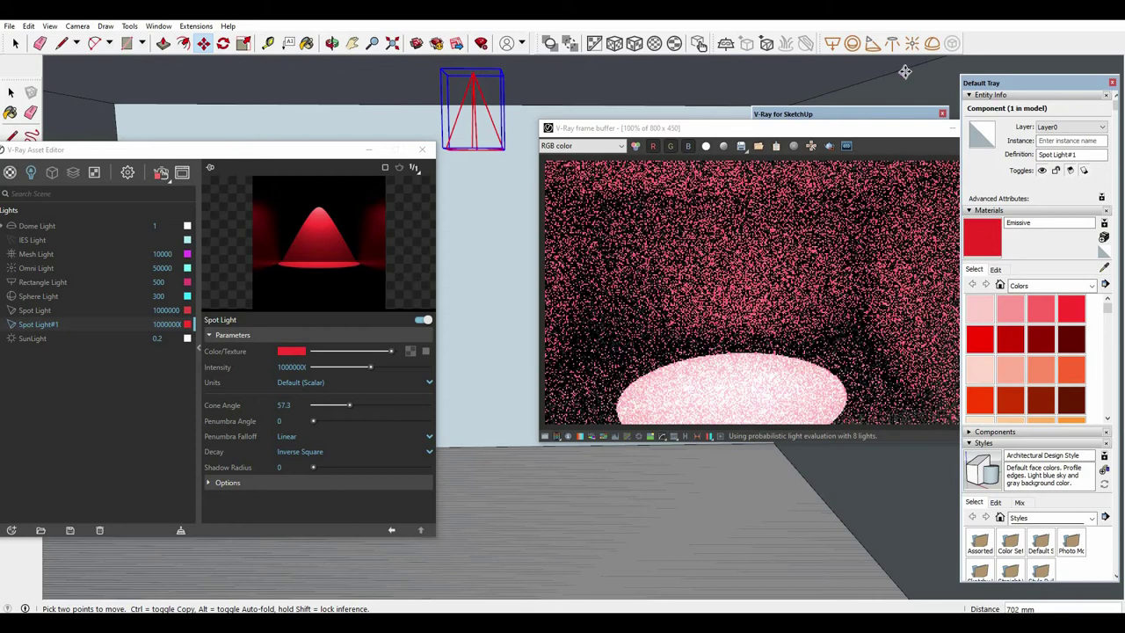
{"action": "left_click", "coordinate": [815, 95]}
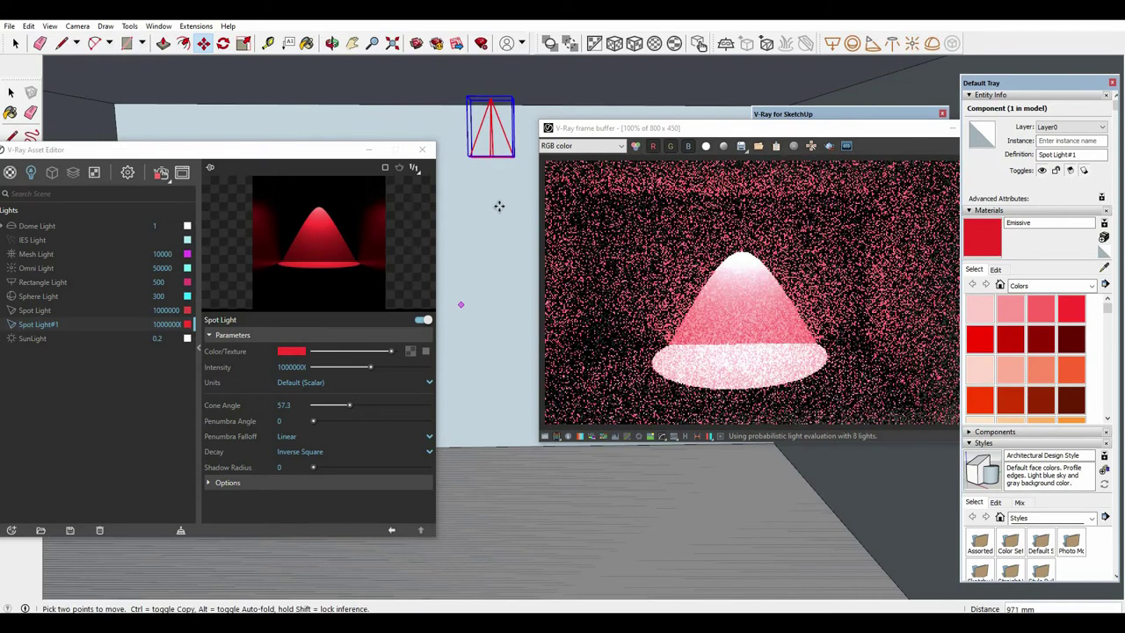
Reframe the view around the spot light's cone and raise Spot Light#1's intensity further.
{"action": "mouse_move", "coordinate": [493, 197]}
{"action": "middle_mouse_down"}
{"action": "mouse_move", "coordinate": [495, 183]}
{"action": "mouse_move", "coordinate": [482, 188]}
{"action": "middle_mouse_up"}
{"action": "scroll", "coordinate": [495, 181], "scroll_direction": "up", "scroll_amount": 1}
{"action": "key", "text": "m"}
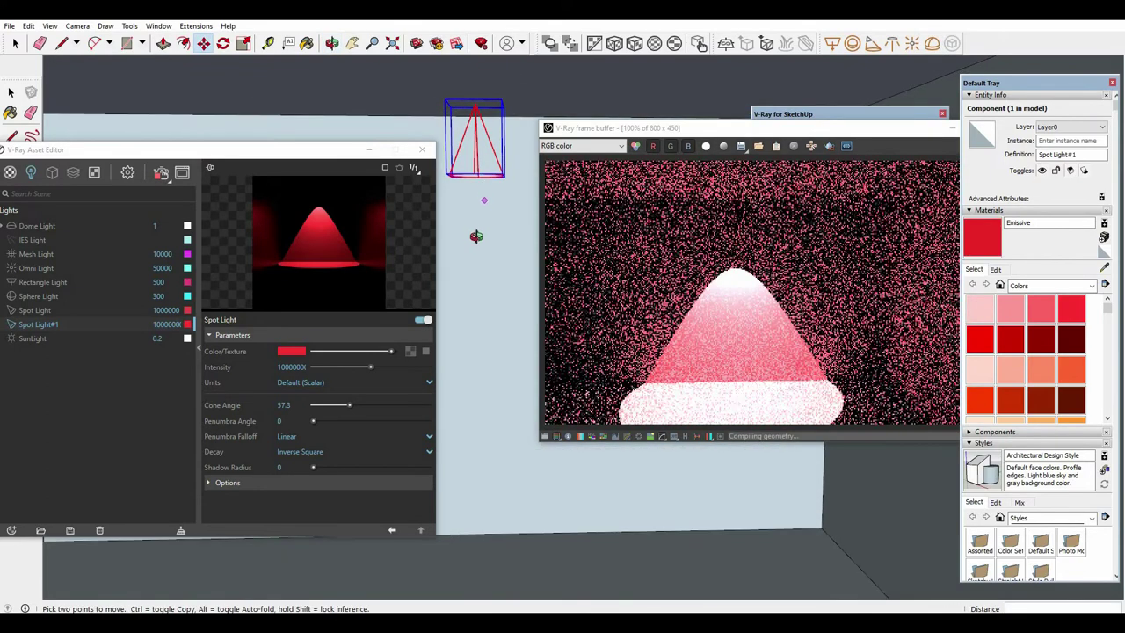
{"action": "mouse_move", "coordinate": [475, 246]}
{"action": "middle_mouse_down"}
{"action": "mouse_move", "coordinate": [490, 229]}
{"action": "mouse_move", "coordinate": [482, 237]}
{"action": "middle_mouse_up"}
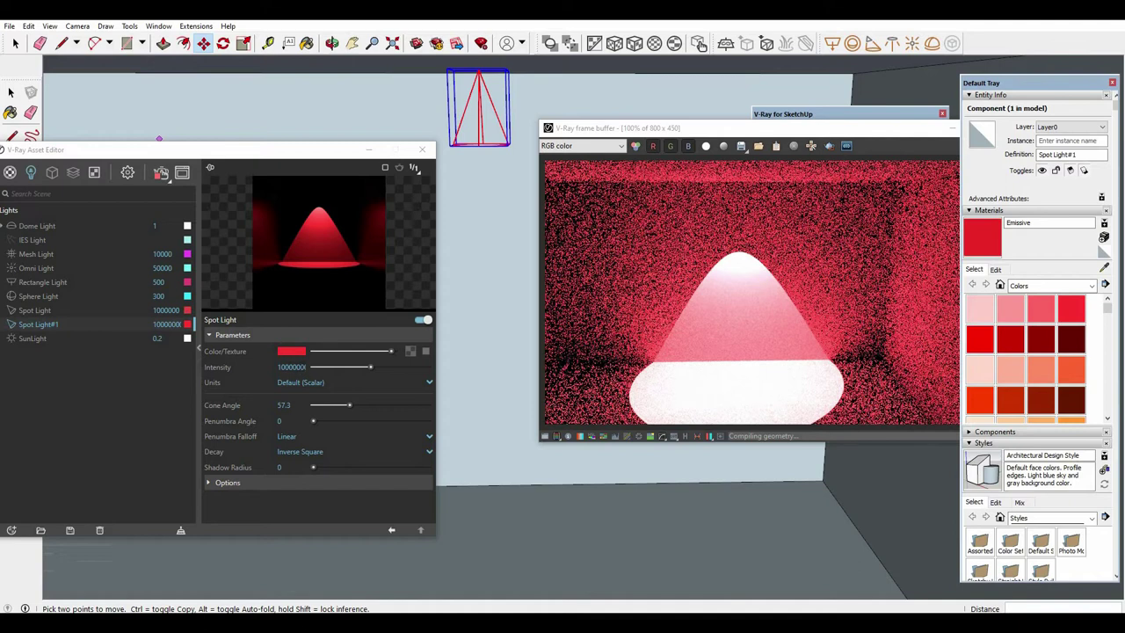
{"action": "left_click", "coordinate": [306, 367]}
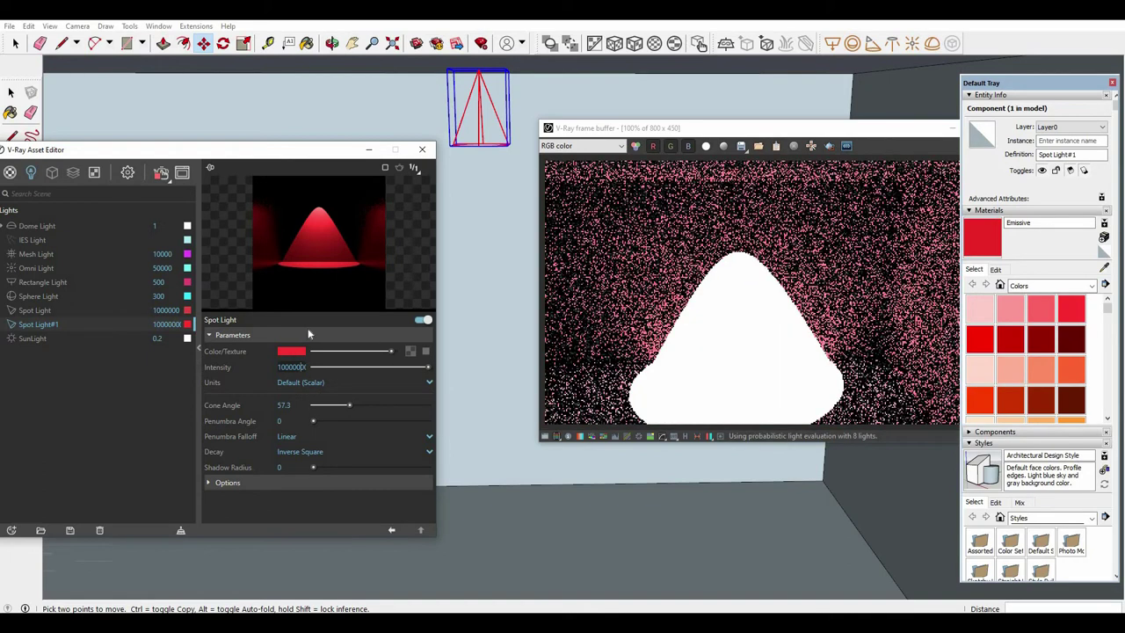
Change Spot Light#1's colour to a bright light green.
{"action": "left_click", "coordinate": [294, 352]}
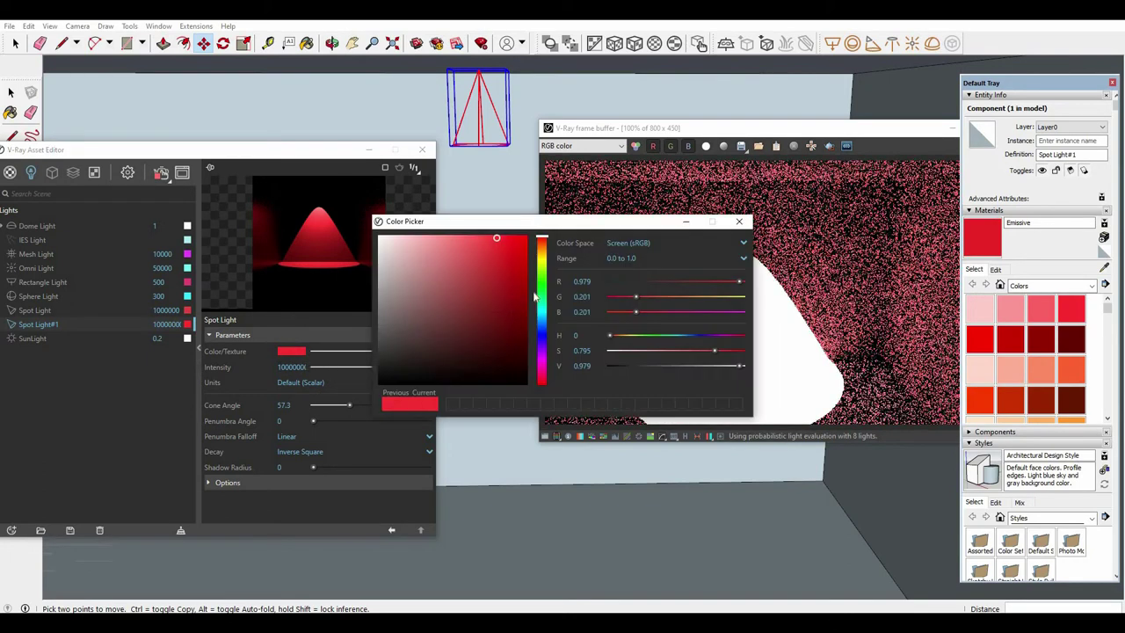
{"action": "left_click", "coordinate": [543, 307]}
{"action": "left_click", "coordinate": [542, 296]}
{"action": "left_click", "coordinate": [489, 242]}
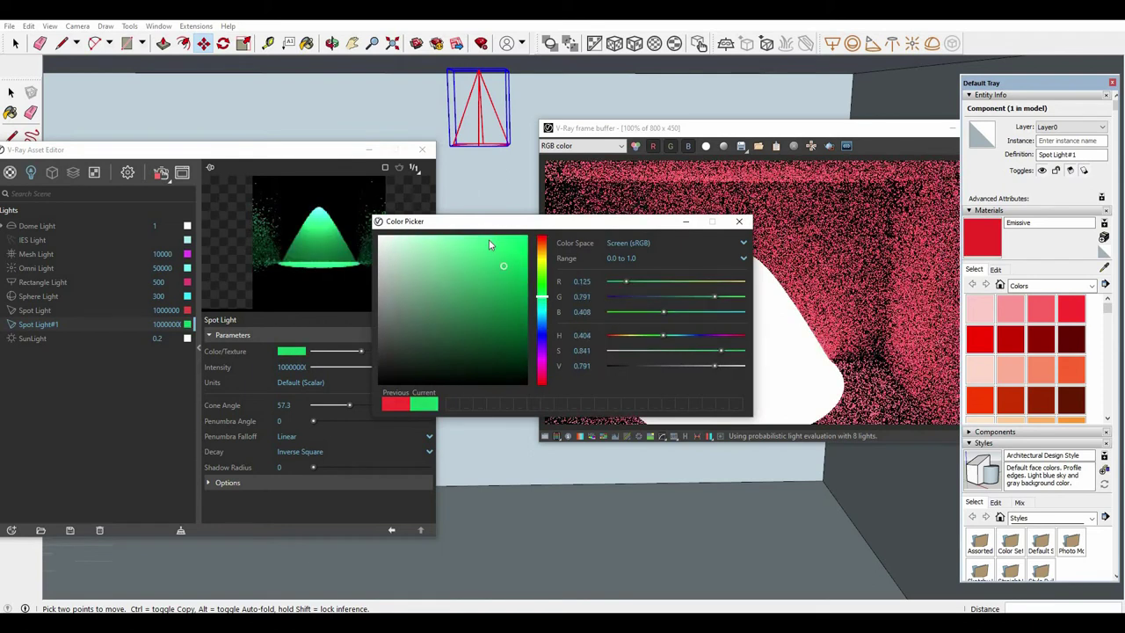
{"action": "left_click", "coordinate": [738, 220]}
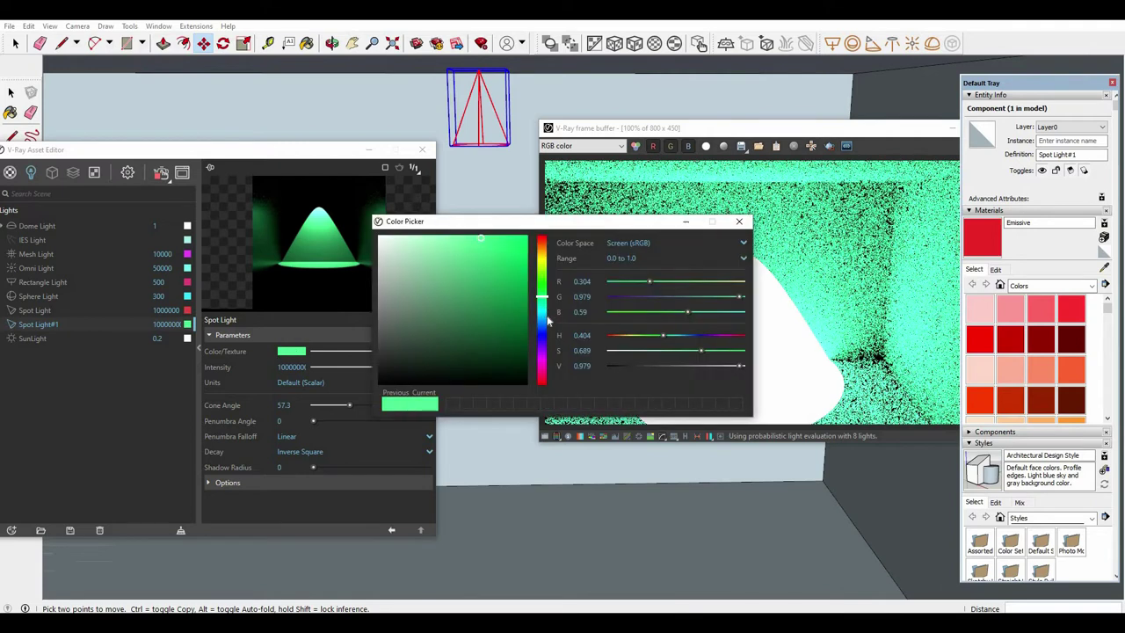
Change Spot Light#1's colour to a medium blue.
{"action": "left_click_drag", "start_coordinate": [542, 307], "coordinate": [543, 325]}
{"action": "left_click", "coordinate": [499, 269]}
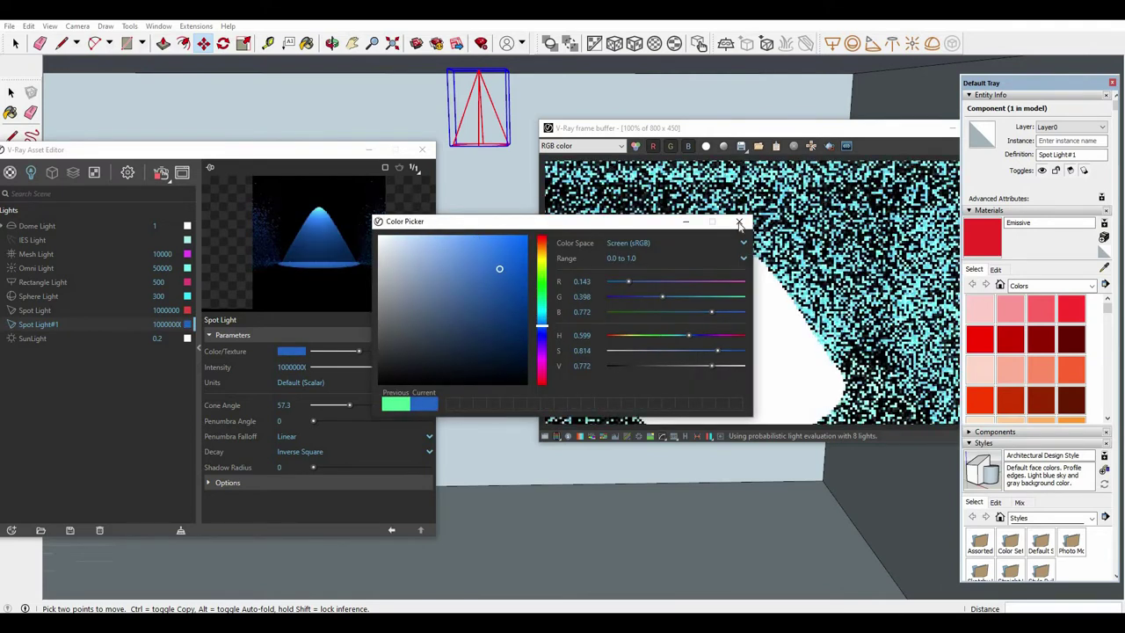
{"action": "left_click", "coordinate": [739, 225]}
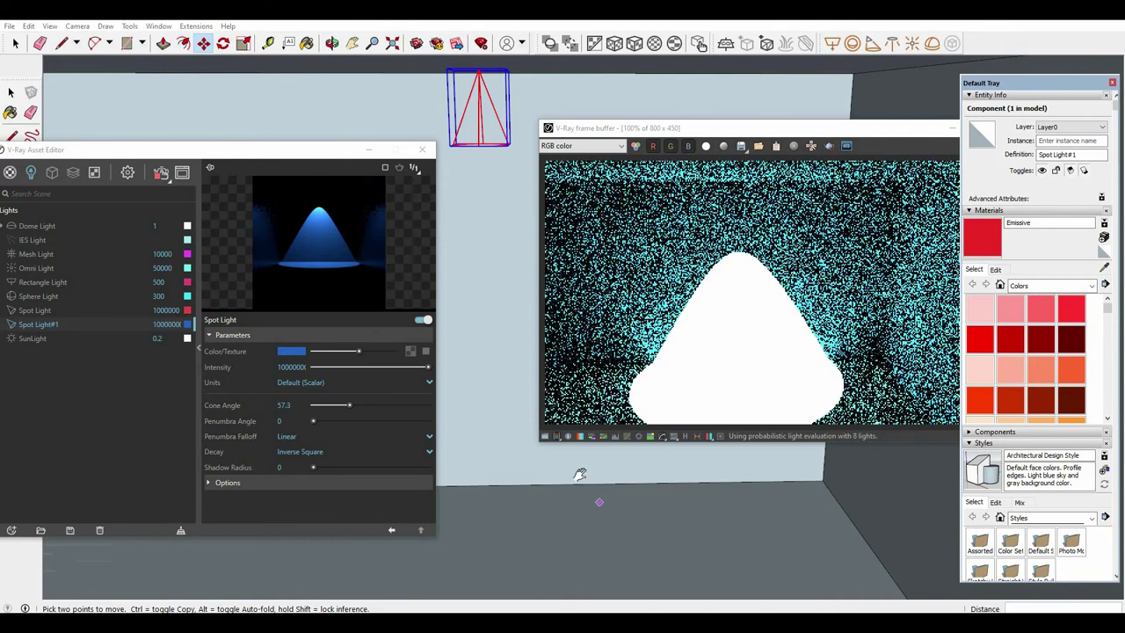
Expand Spot Light#1's additional options and turn off Shadows and Affect Specular.
{"action": "mouse_move", "coordinate": [580, 475]}
{"action": "middle_mouse_down"}
{"action": "mouse_move", "coordinate": [562, 514]}
{"action": "mouse_move", "coordinate": [554, 494]}
{"action": "mouse_move", "coordinate": [553, 533]}
{"action": "mouse_move", "coordinate": [524, 520]}
{"action": "middle_mouse_up"}
{"action": "key", "text": "m"}
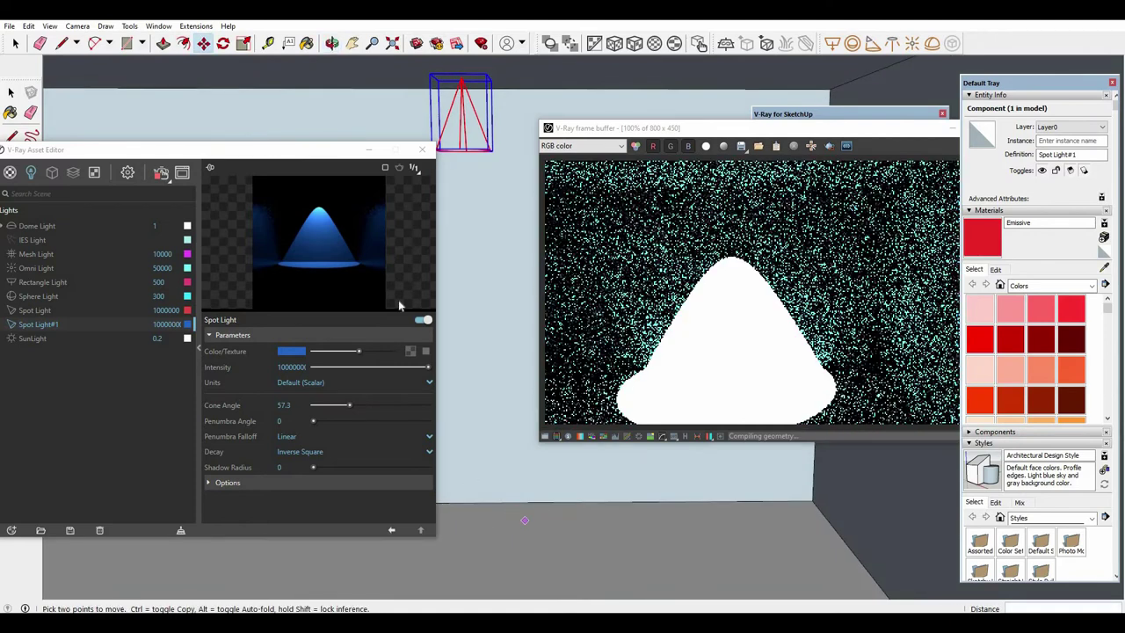
{"action": "left_click", "coordinate": [290, 493]}
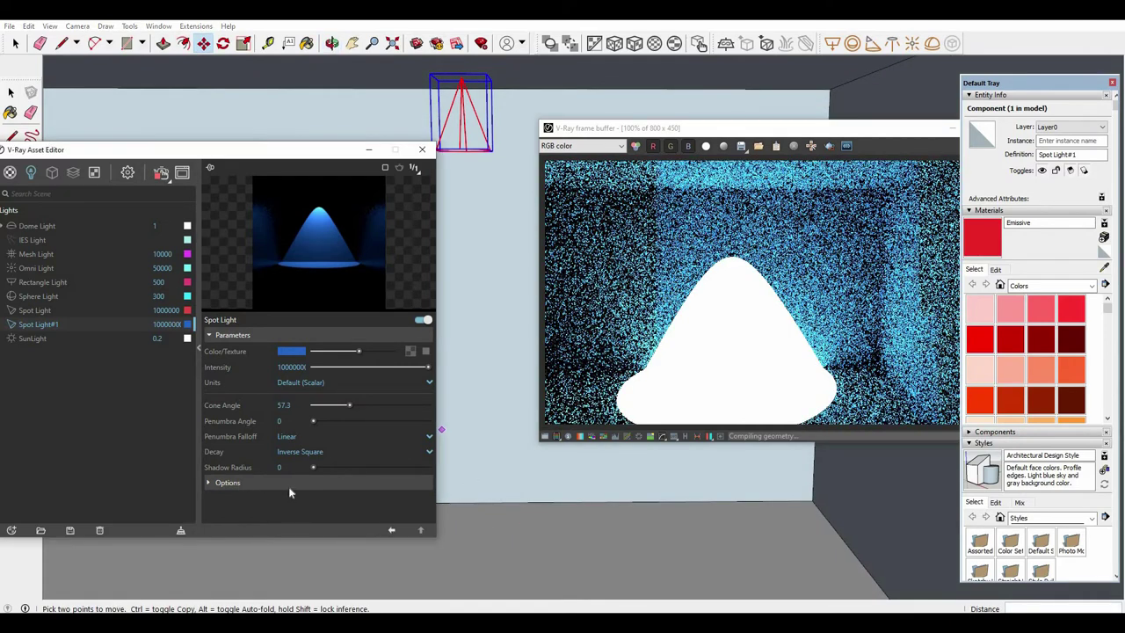
{"action": "left_click", "coordinate": [285, 489]}
{"action": "scroll", "coordinate": [285, 484], "scroll_direction": "down", "scroll_amount": 1}
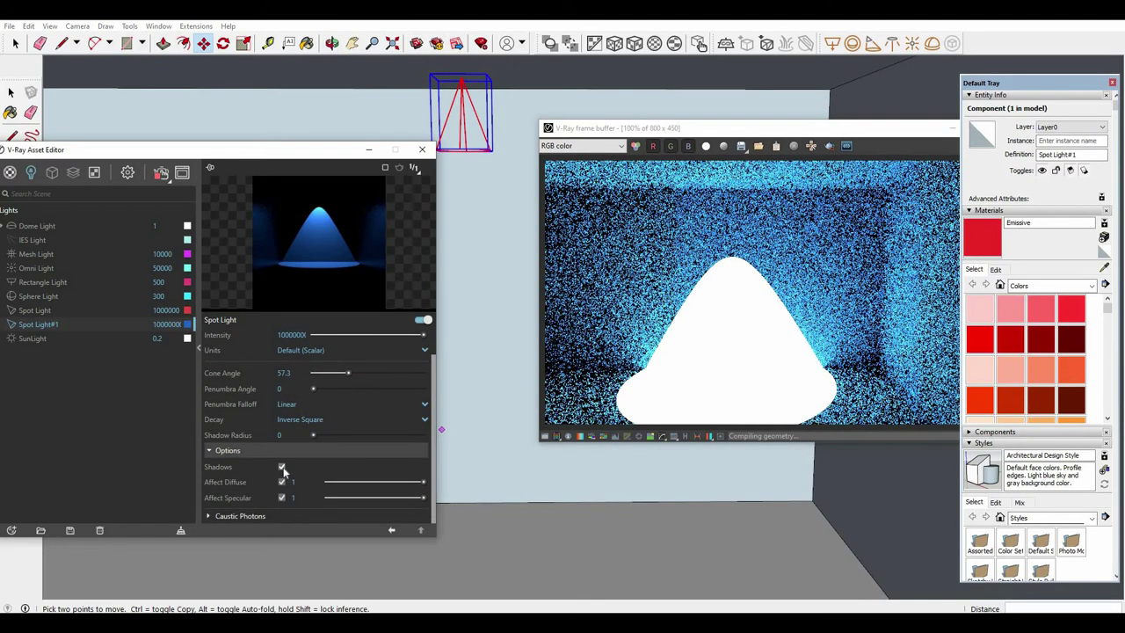
{"action": "left_click", "coordinate": [281, 466]}
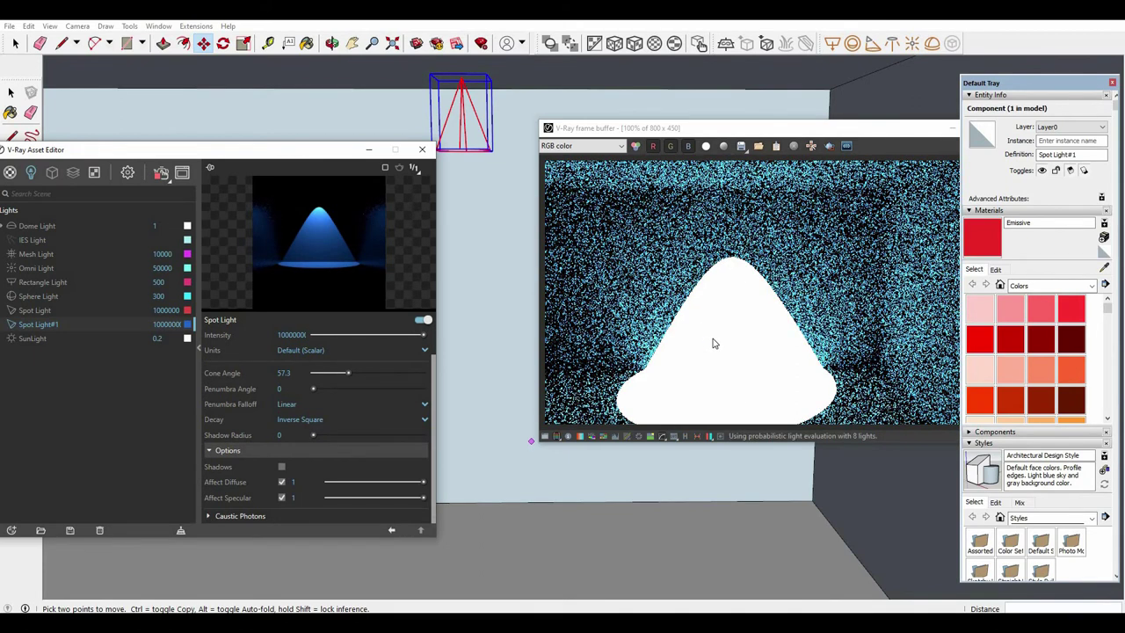
{"action": "left_click", "coordinate": [281, 497]}
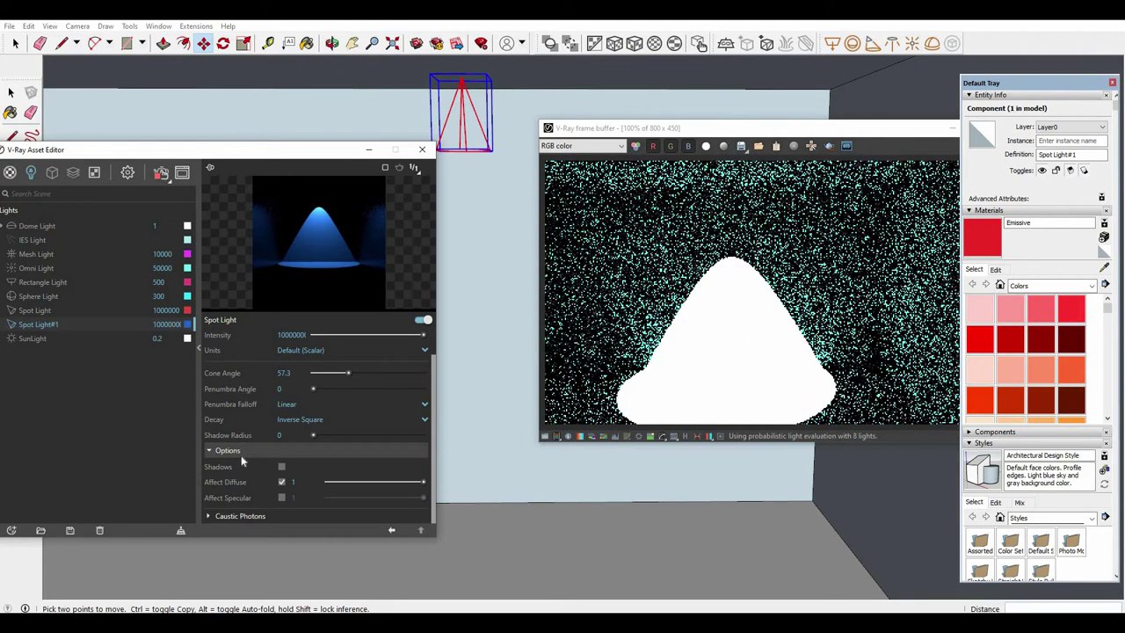
Switch Affect Diffuse off and back on for Spot Light#1, and set its strength to 0.8.
{"action": "left_click", "coordinate": [281, 482]}
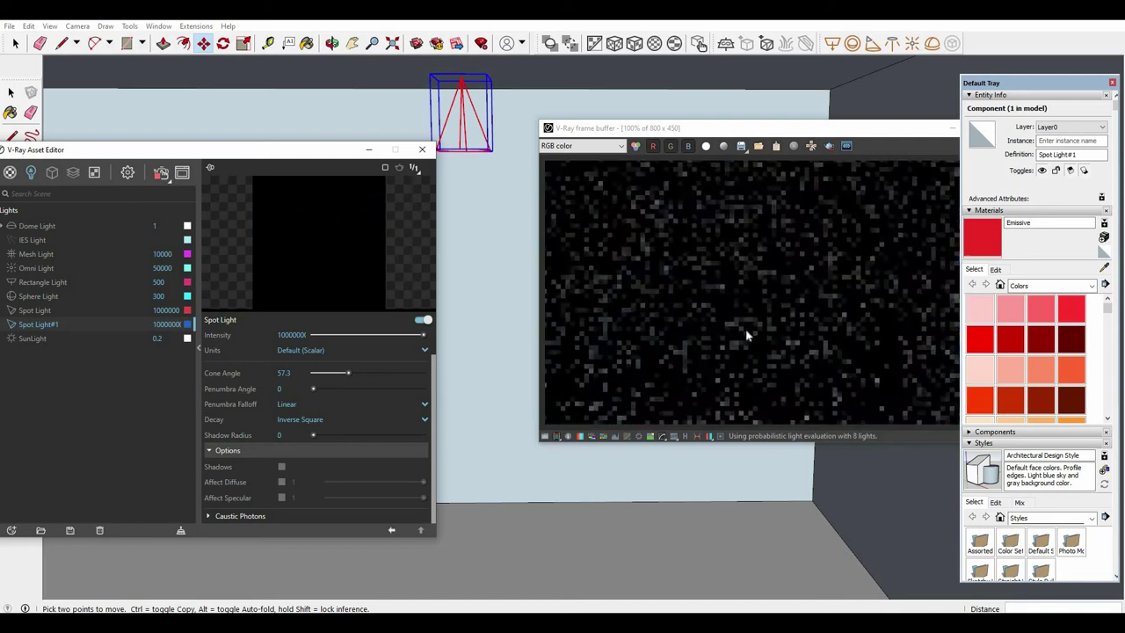
{"action": "left_click", "coordinate": [281, 480]}
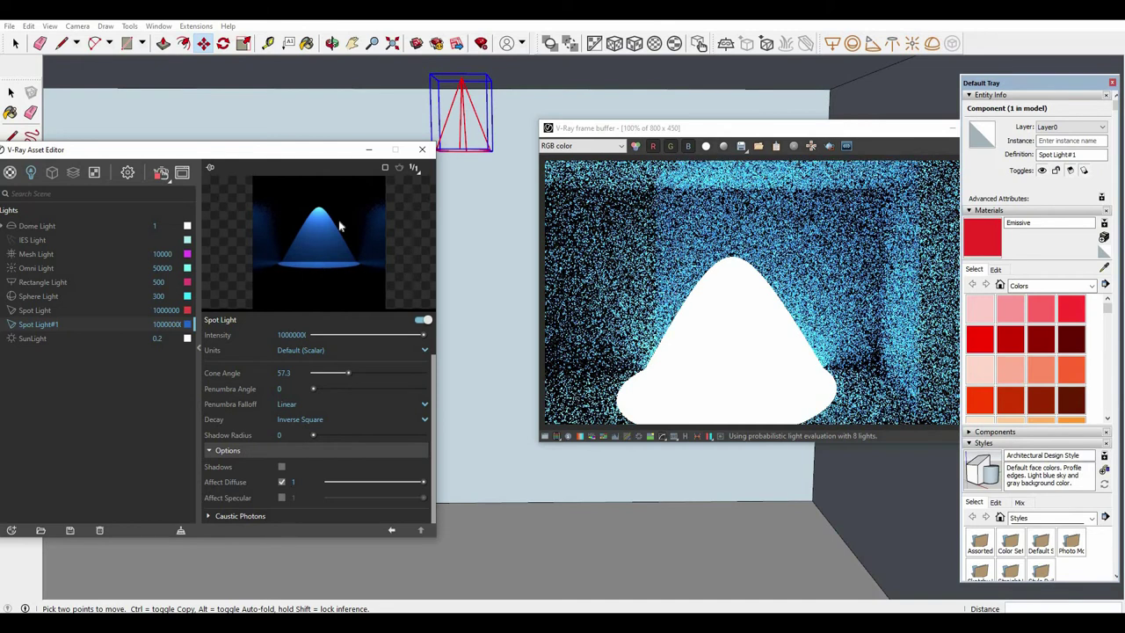
{"action": "left_click", "coordinate": [373, 483]}
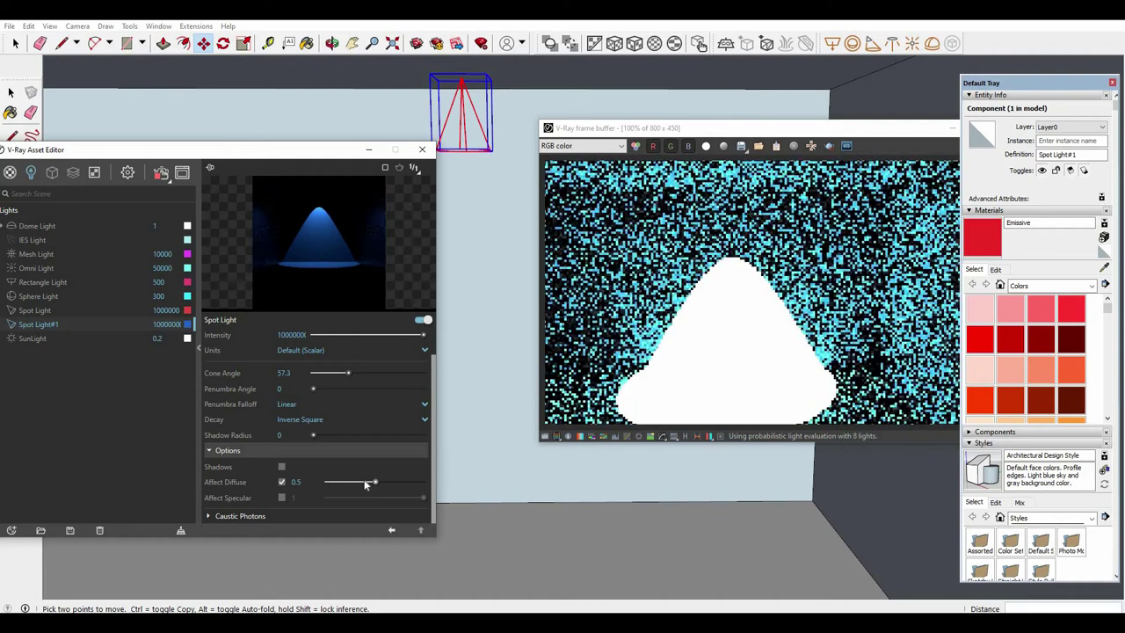
{"action": "left_click", "coordinate": [365, 481]}
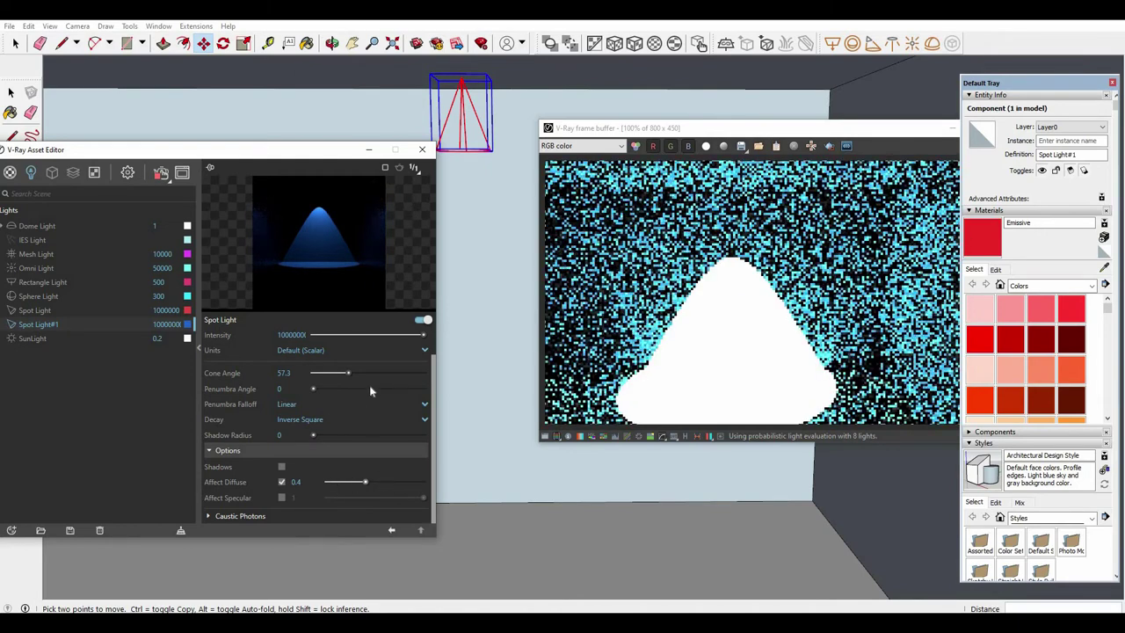
{"action": "left_click", "coordinate": [403, 481]}
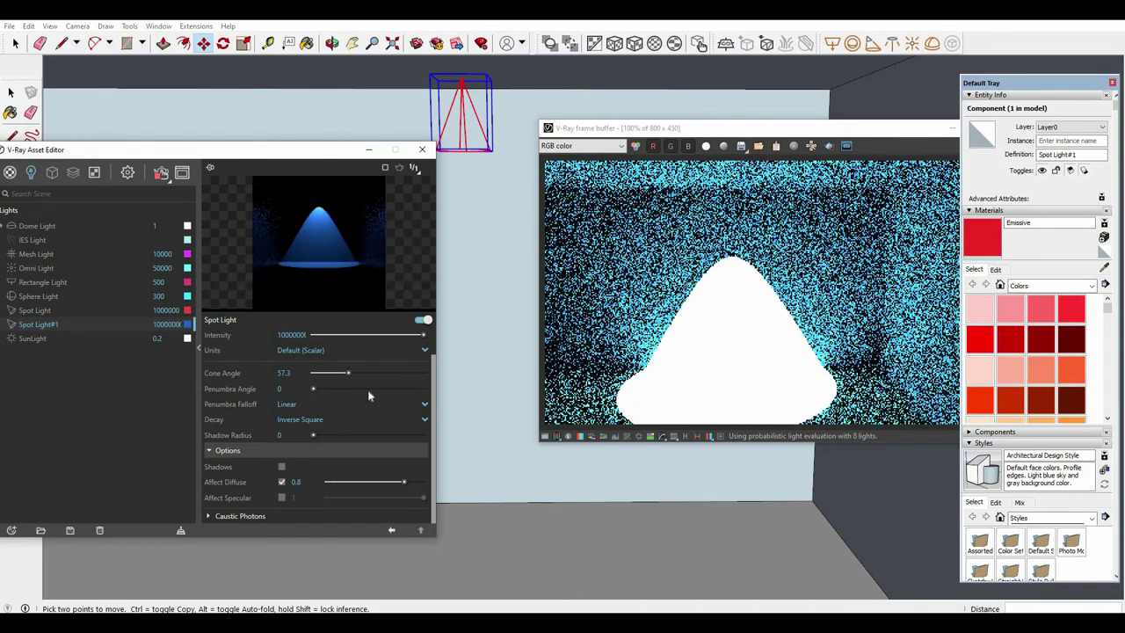
{"action": "scroll", "coordinate": [348, 396], "scroll_direction": "up", "scroll_amount": 1}
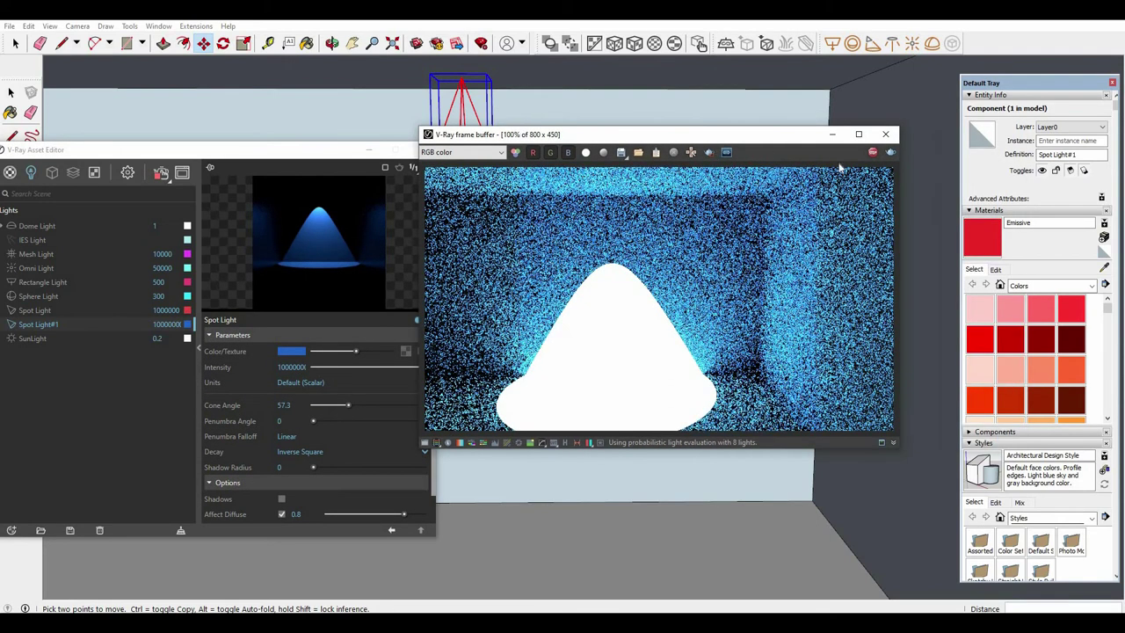
Close the render frame buffer and move the asset editor clear of the spot light in the model.
{"action": "left_click", "coordinate": [885, 133]}
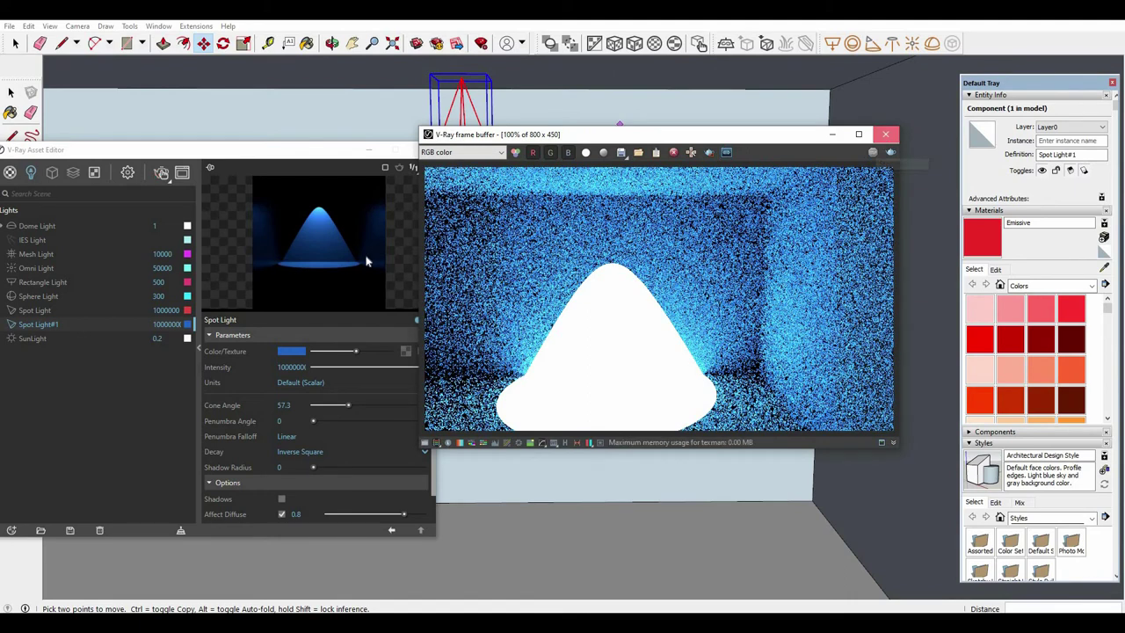
{"action": "left_click_drag", "start_coordinate": [312, 156], "coordinate": [871, 155]}
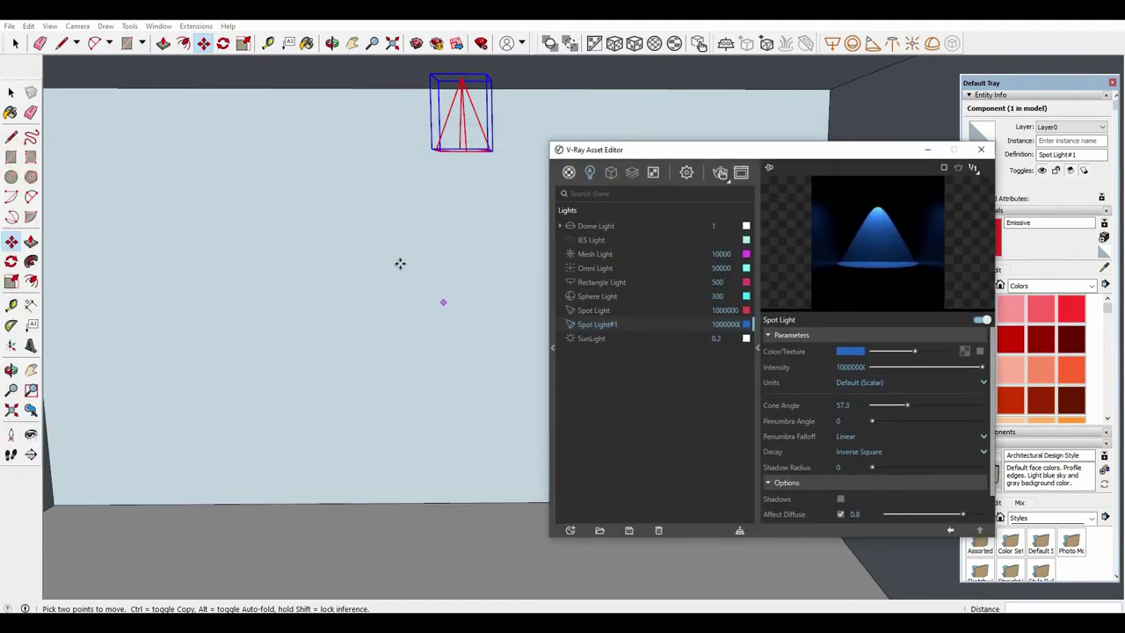
{"action": "left_click", "coordinate": [399, 263]}
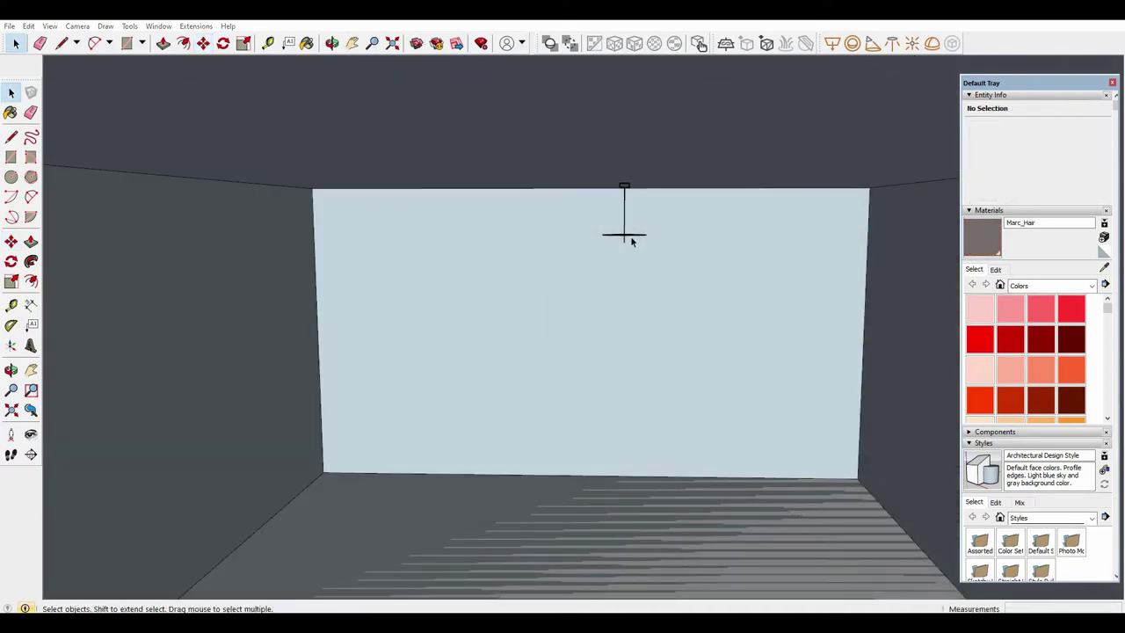
Erase the IES light hanging by the back wall and start an interactive render from the asset editor.
{"action": "right_click", "coordinate": [631, 239]}
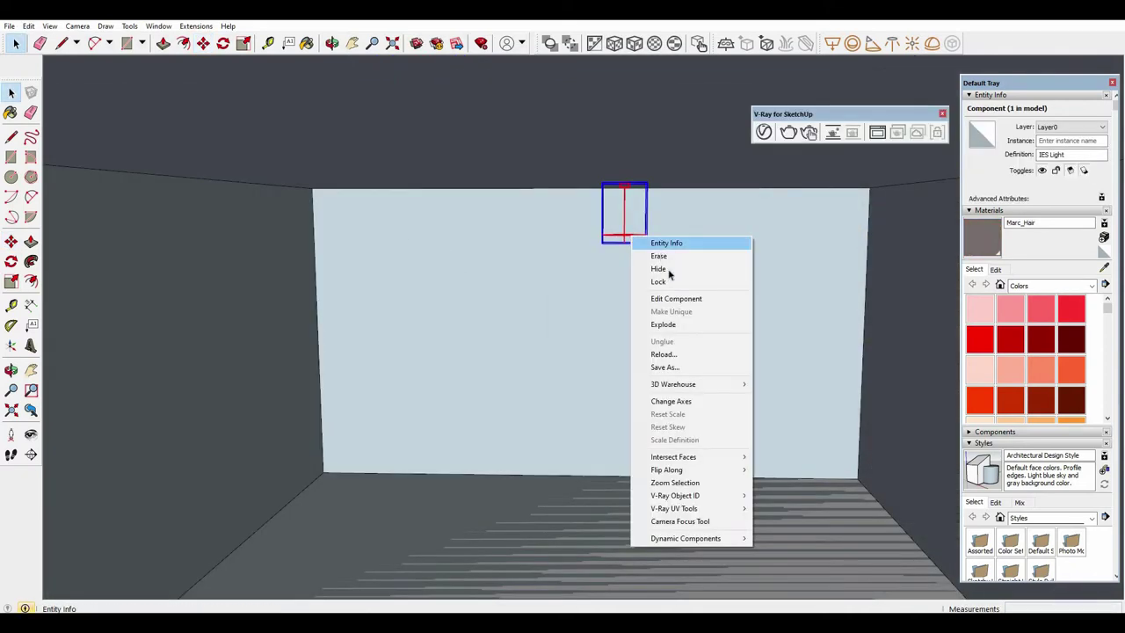
{"action": "left_click", "coordinate": [657, 254]}
{"action": "left_click", "coordinate": [764, 131]}
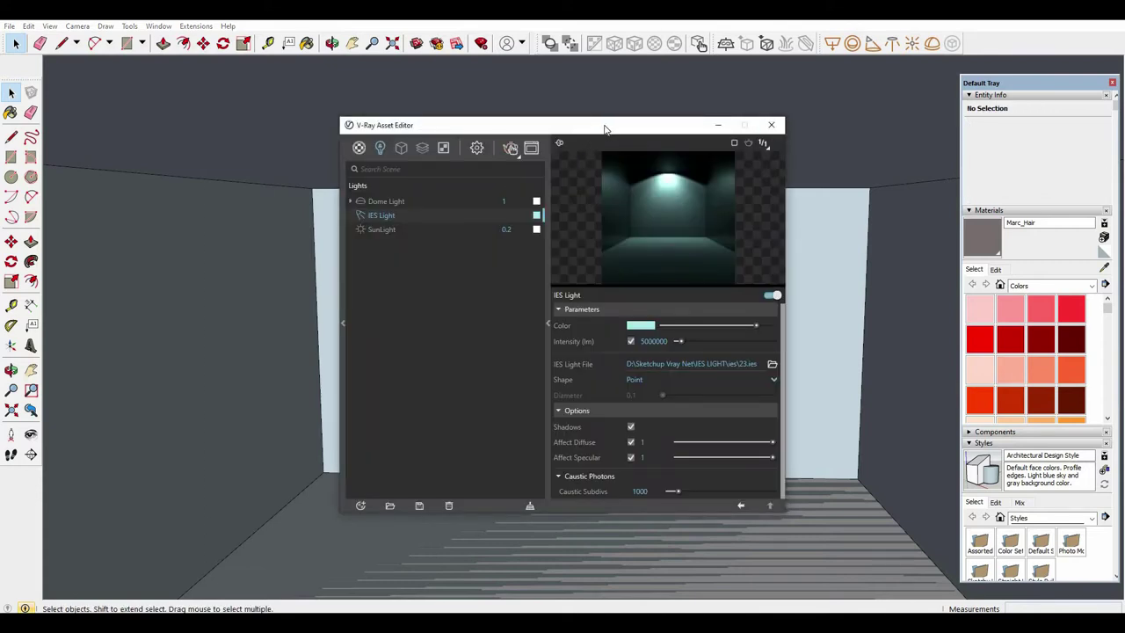
{"action": "left_click_drag", "start_coordinate": [604, 130], "coordinate": [914, 128]}
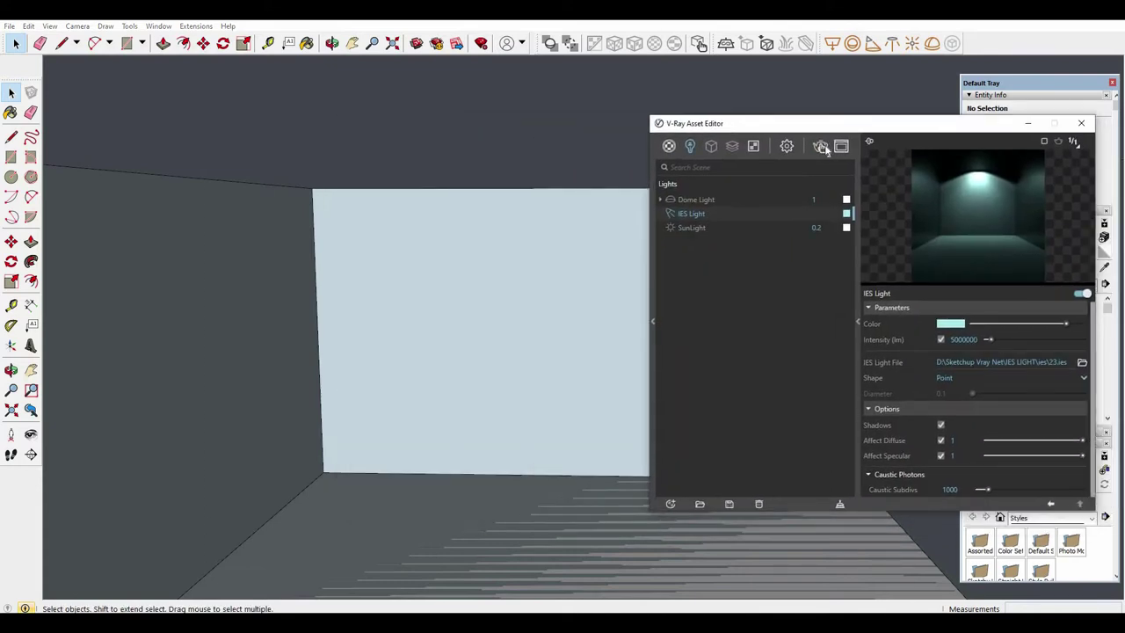
{"action": "left_click", "coordinate": [821, 147]}
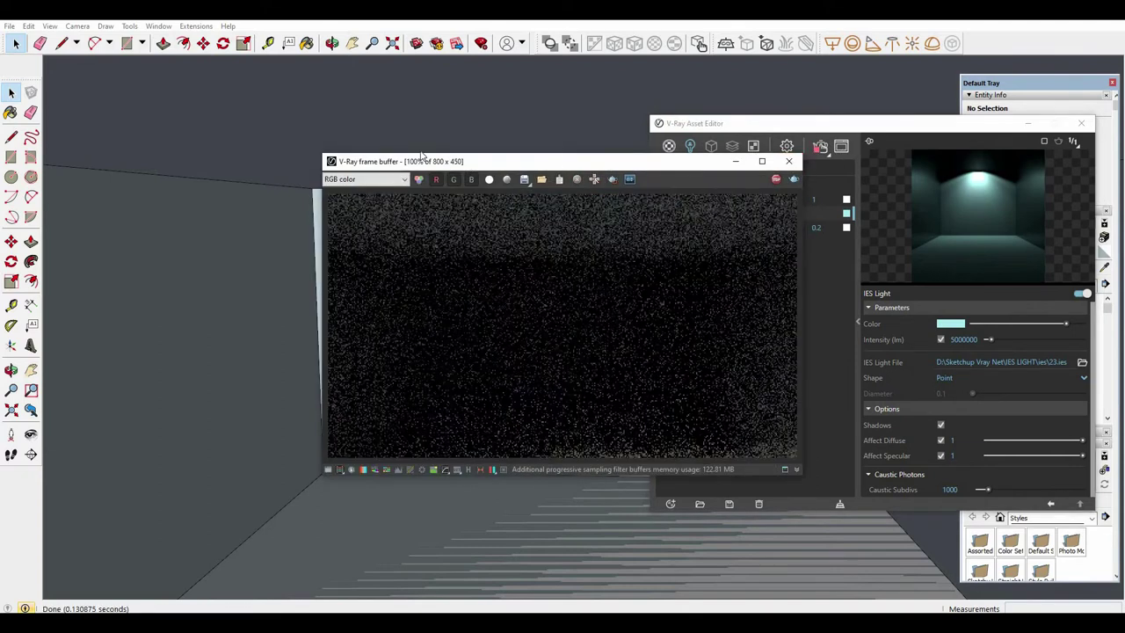
Draw a rectangle light against the back wall, with a U size of about 61.4 and a V size of about 50.1.
{"action": "left_click_drag", "start_coordinate": [422, 161], "coordinate": [201, 143]}
{"action": "left_click_drag", "start_coordinate": [1067, 123], "coordinate": [547, 140]}
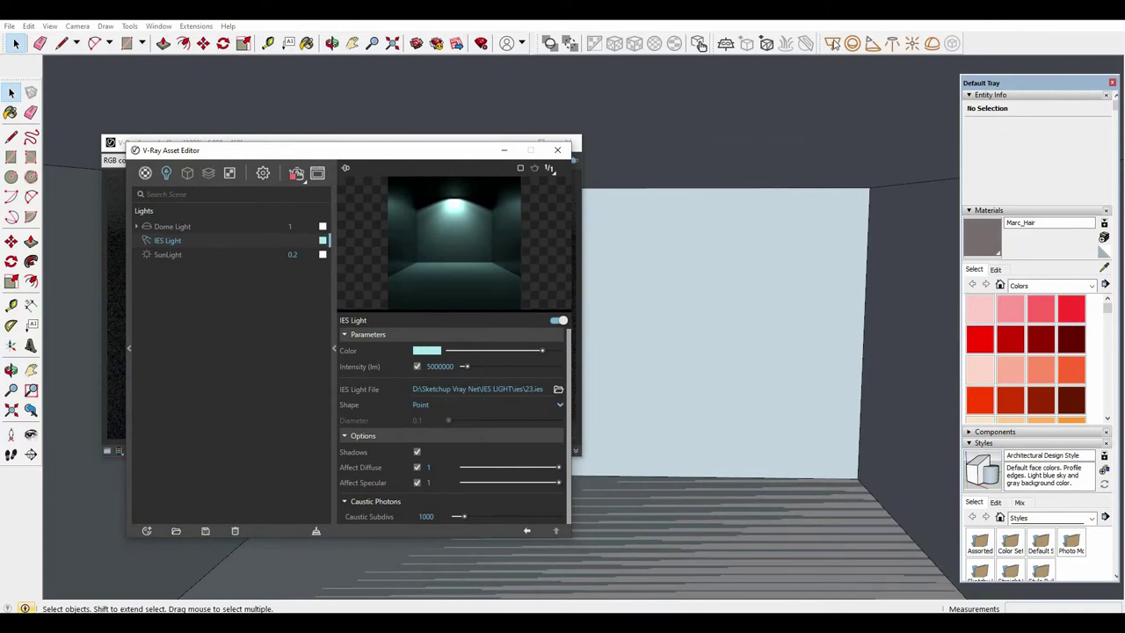
{"action": "mouse_move", "coordinate": [782, 308]}
{"action": "middle_mouse_down"}
{"action": "mouse_move", "coordinate": [867, 397]}
{"action": "mouse_move", "coordinate": [852, 411]}
{"action": "middle_mouse_up"}
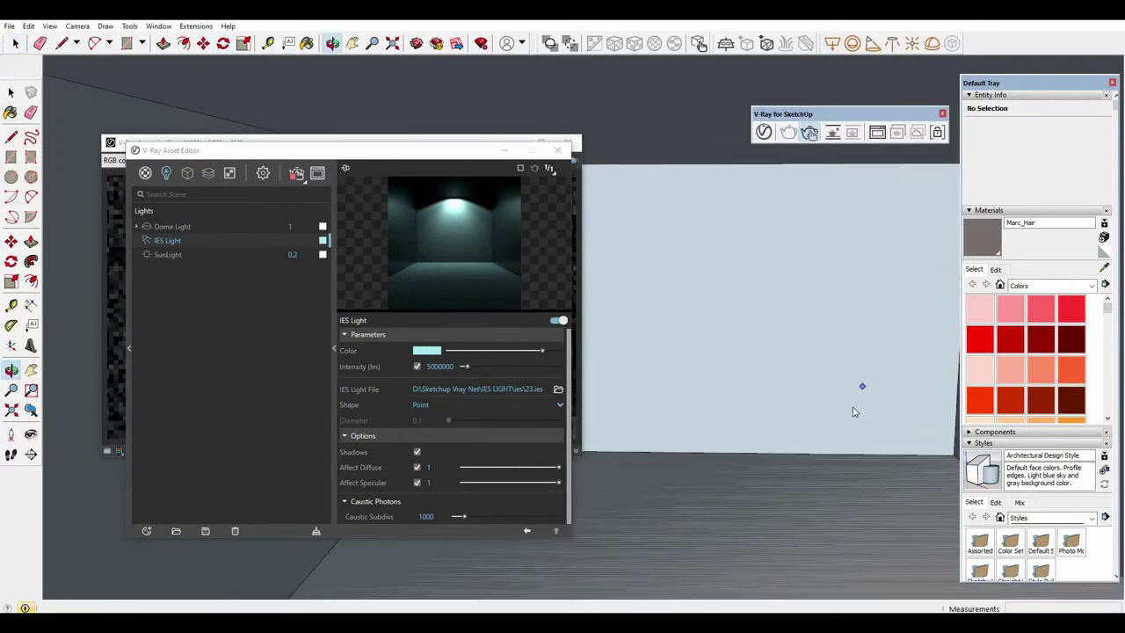
{"action": "left_click", "coordinate": [848, 400]}
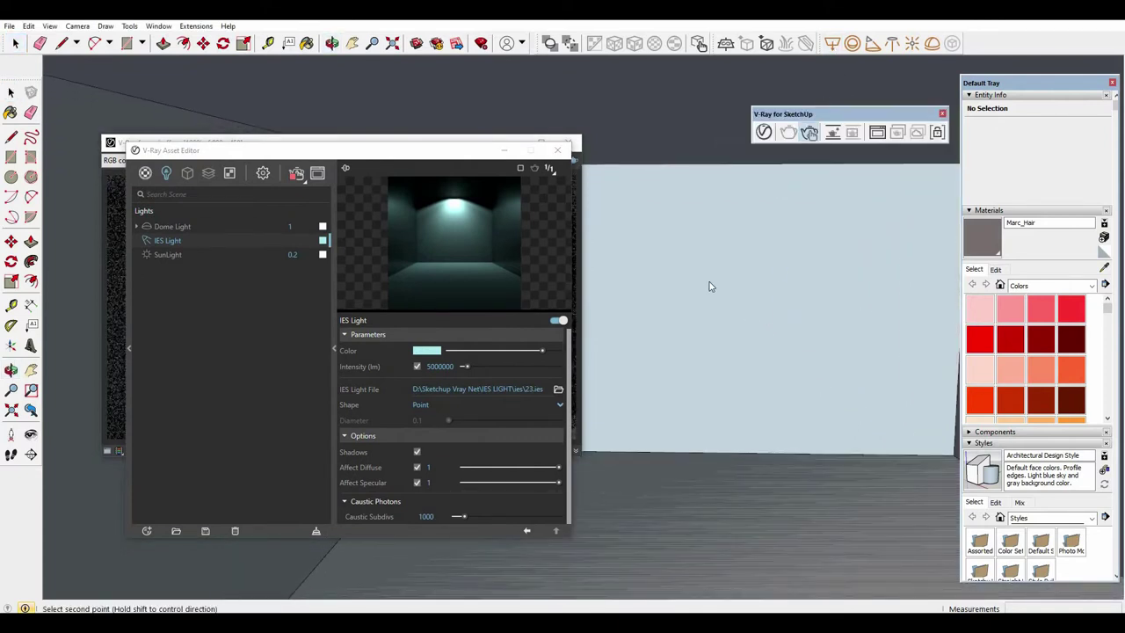
{"action": "left_click", "coordinate": [596, 191]}
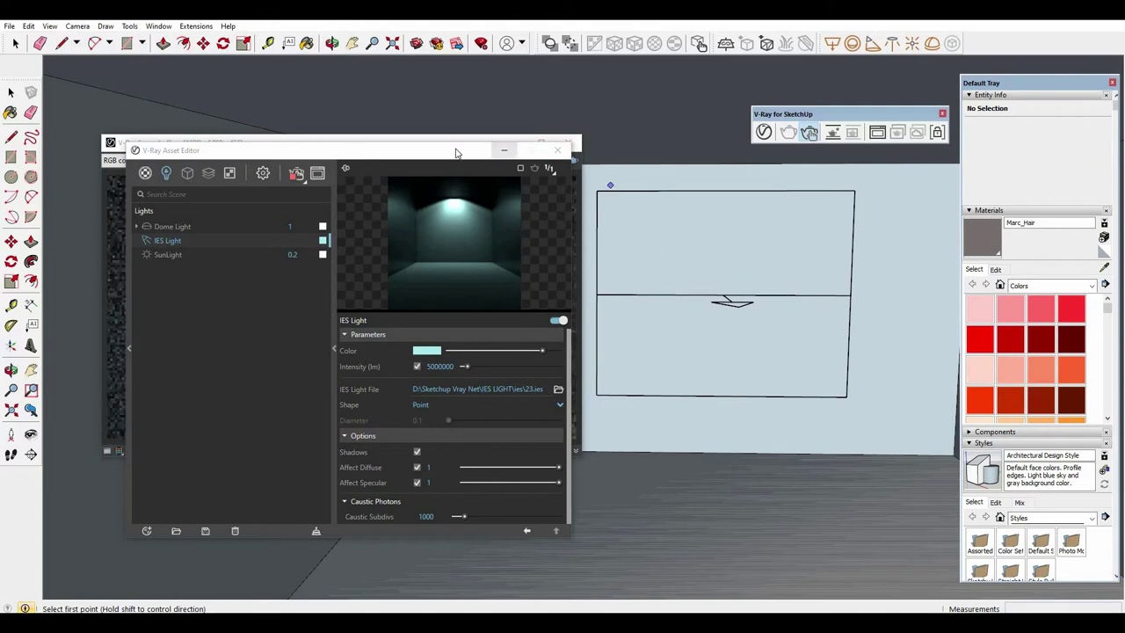
Arrange the frame buffer and asset editor side by side and set the rectangle light's intensity to 50.
{"action": "left_click_drag", "start_coordinate": [426, 149], "coordinate": [967, 124]}
{"action": "left_click_drag", "start_coordinate": [447, 151], "coordinate": [436, 159]}
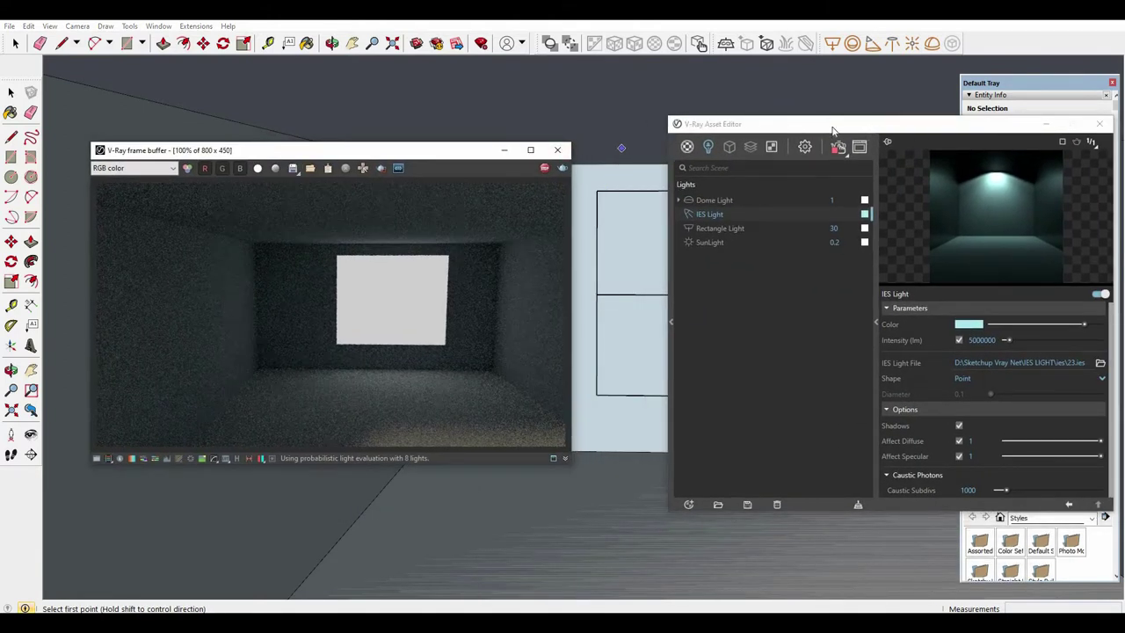
{"action": "left_click_drag", "start_coordinate": [945, 125], "coordinate": [929, 108]}
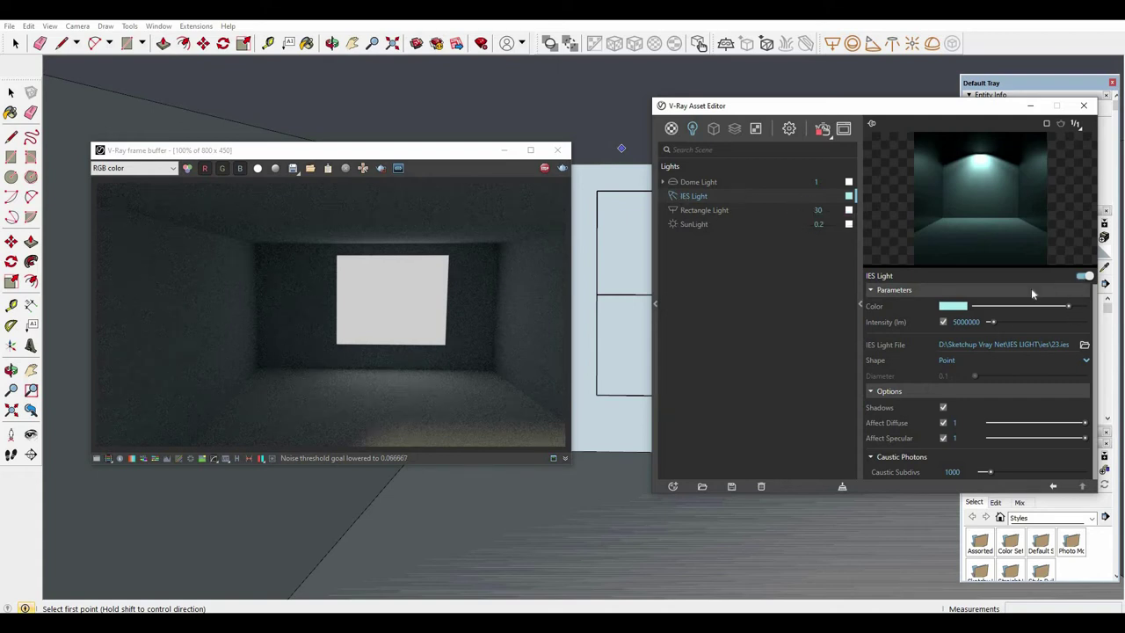
{"action": "left_click", "coordinate": [699, 210]}
{"action": "left_click", "coordinate": [953, 323]}
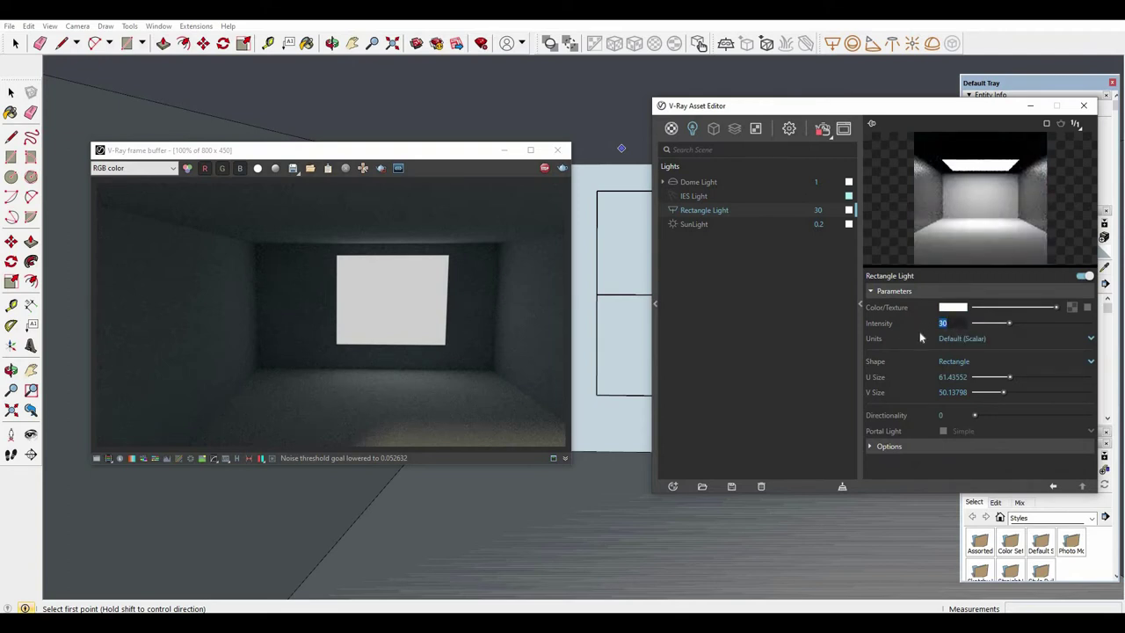
{"action": "type", "text": "50"}
{"action": "key", "text": "Return"}
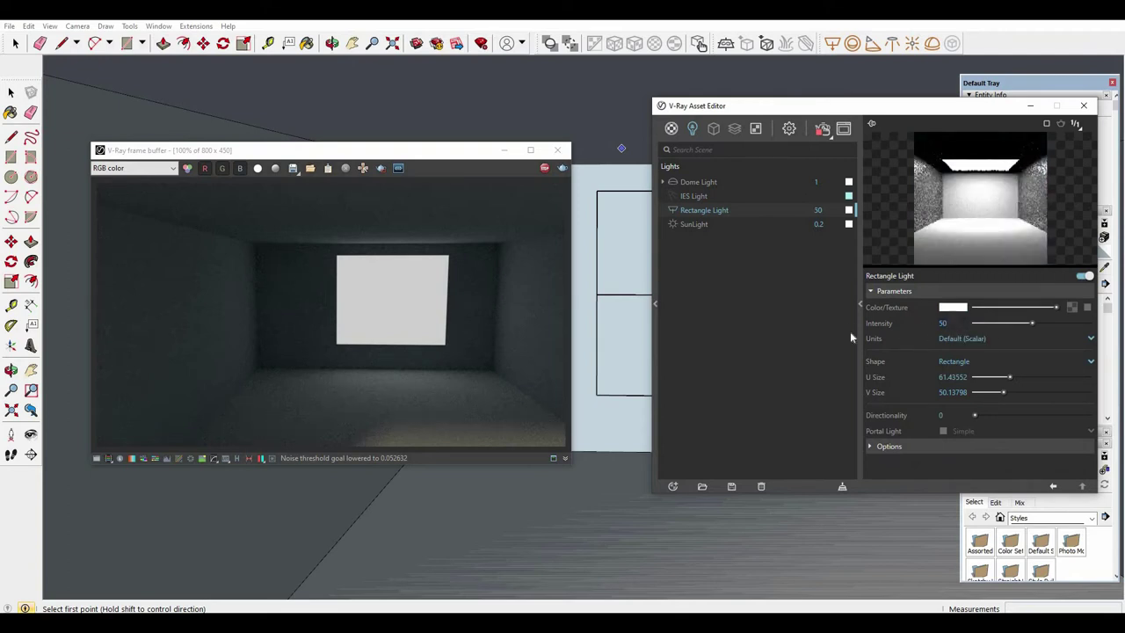
Move the rectangle light about 220 mm sideways along the back wall, and again by about 1154 mm.
{"action": "left_click", "coordinate": [10, 91]}
{"action": "left_click", "coordinate": [615, 437]}
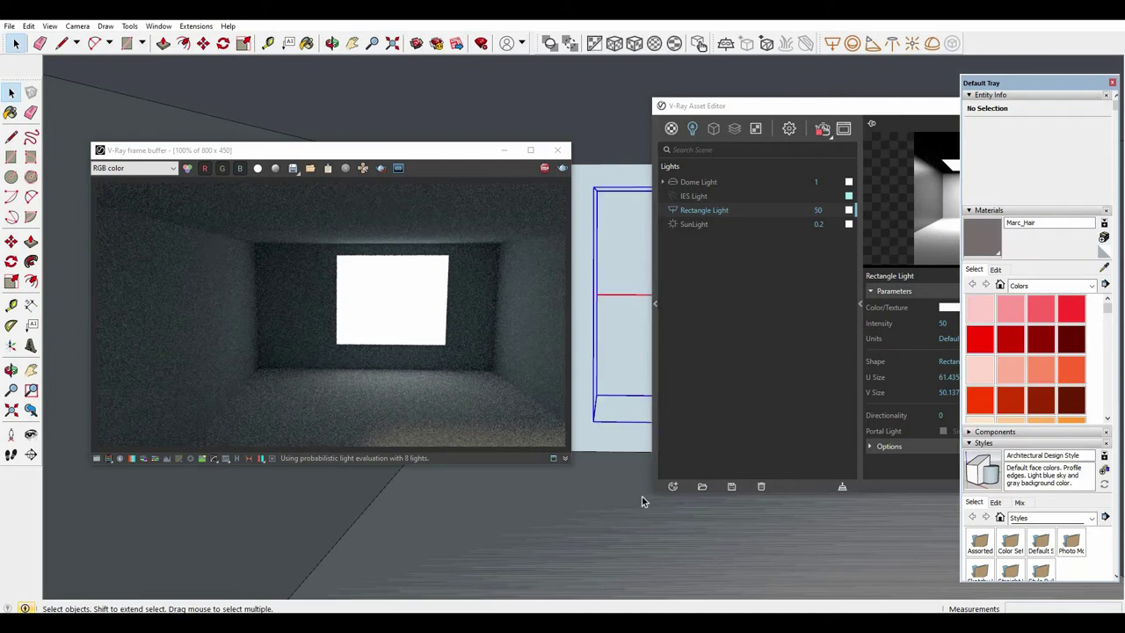
{"action": "key", "text": "m"}
{"action": "left_click", "coordinate": [631, 538]}
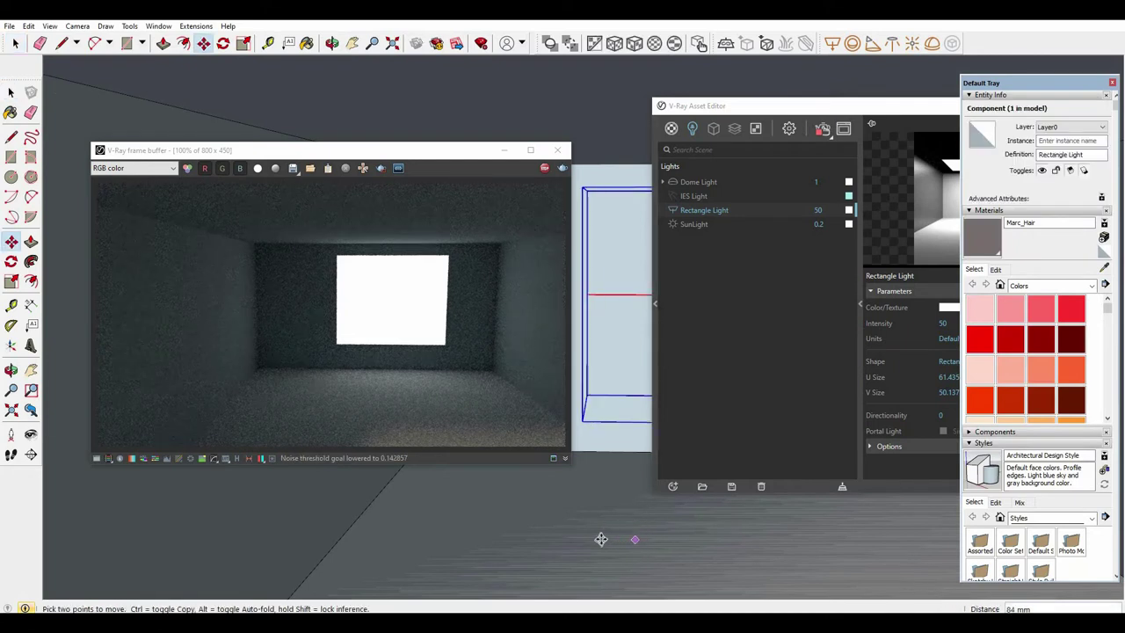
{"action": "left_click", "coordinate": [601, 538]}
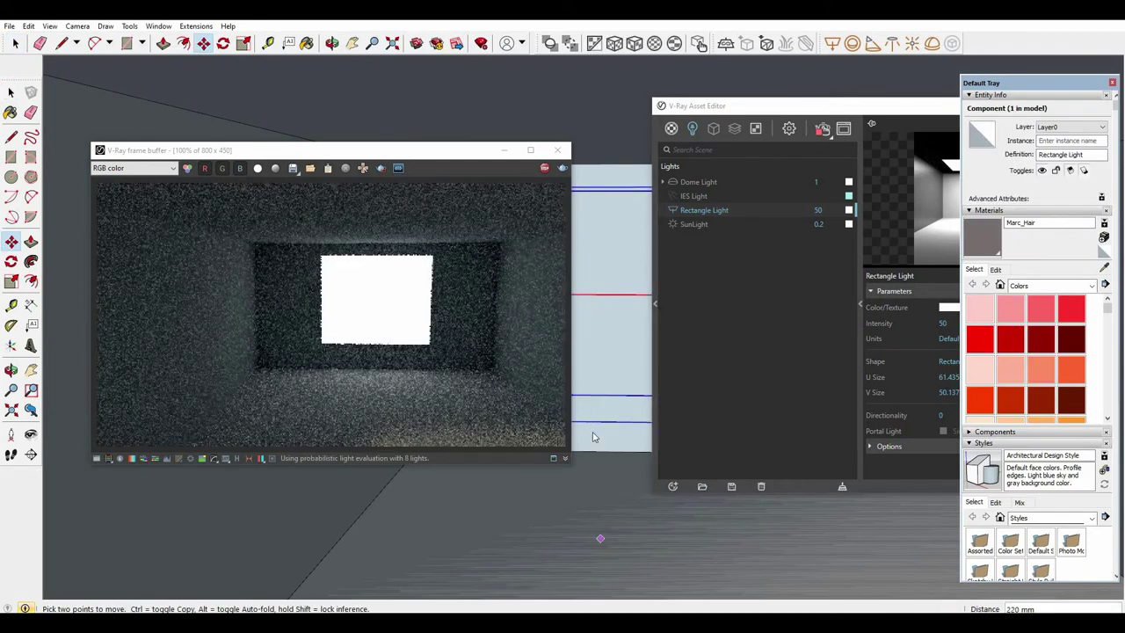
{"action": "left_click", "coordinate": [601, 250]}
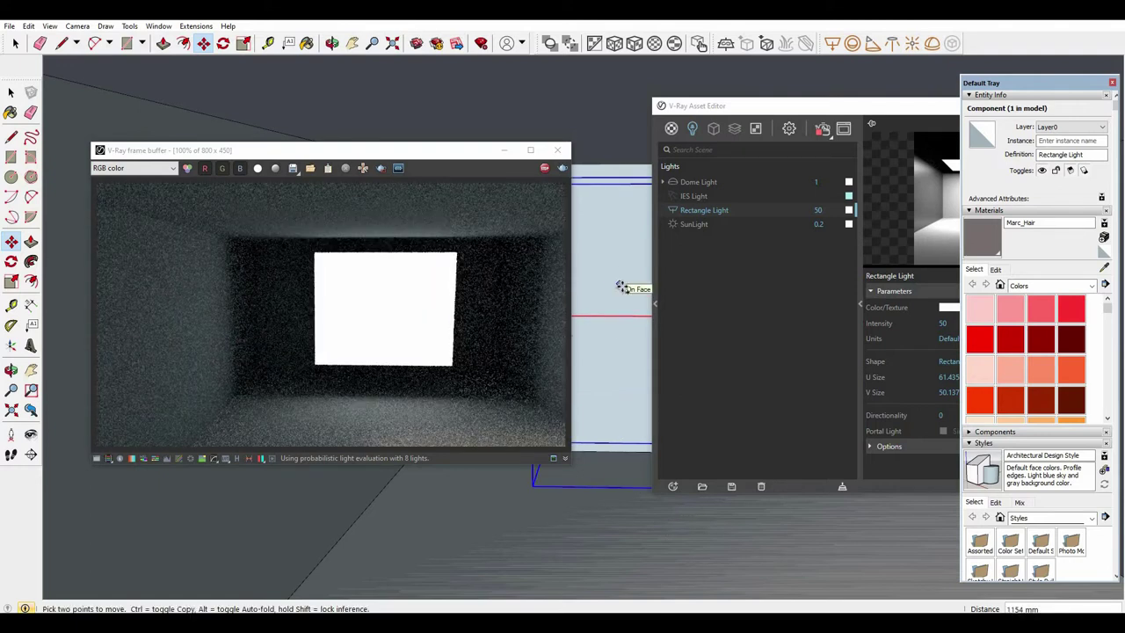
Undo the last sideways move of the rectangle light and lower it about 88 mm along the back wall.
{"action": "key", "text": "ctrl+z"}
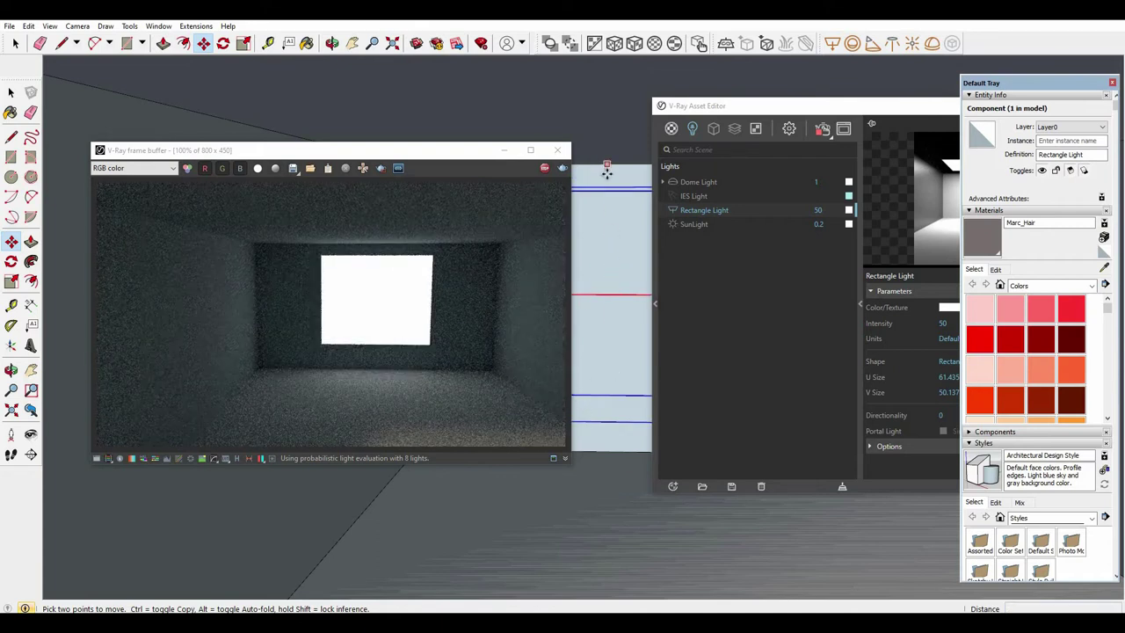
{"action": "left_click", "coordinate": [607, 174]}
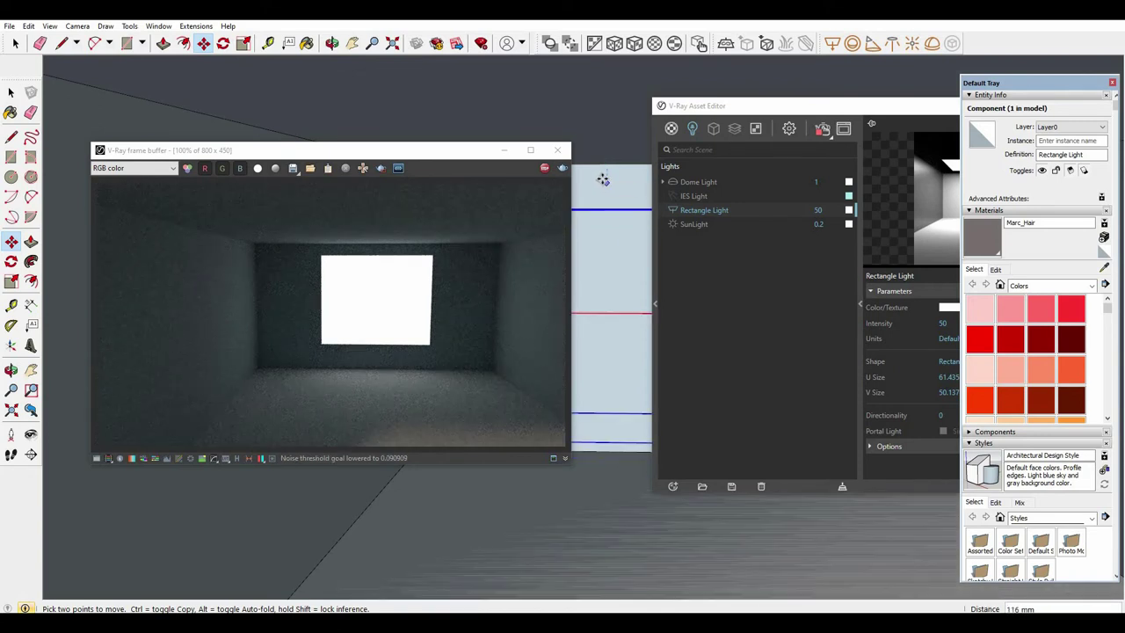
{"action": "left_click", "coordinate": [601, 180]}
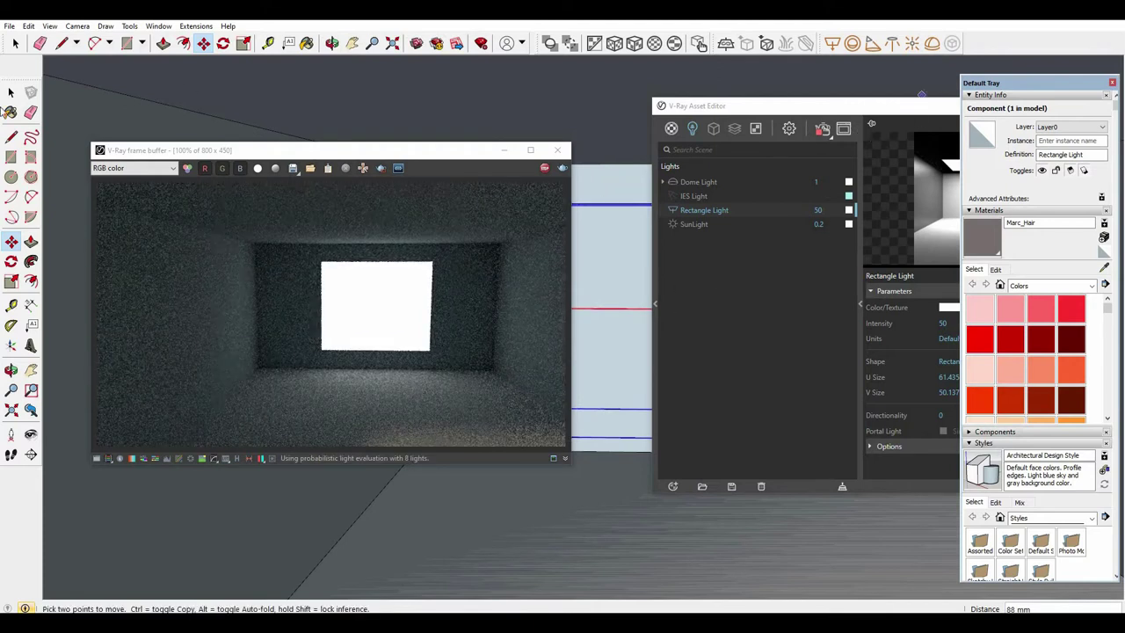
{"action": "left_click", "coordinate": [10, 91]}
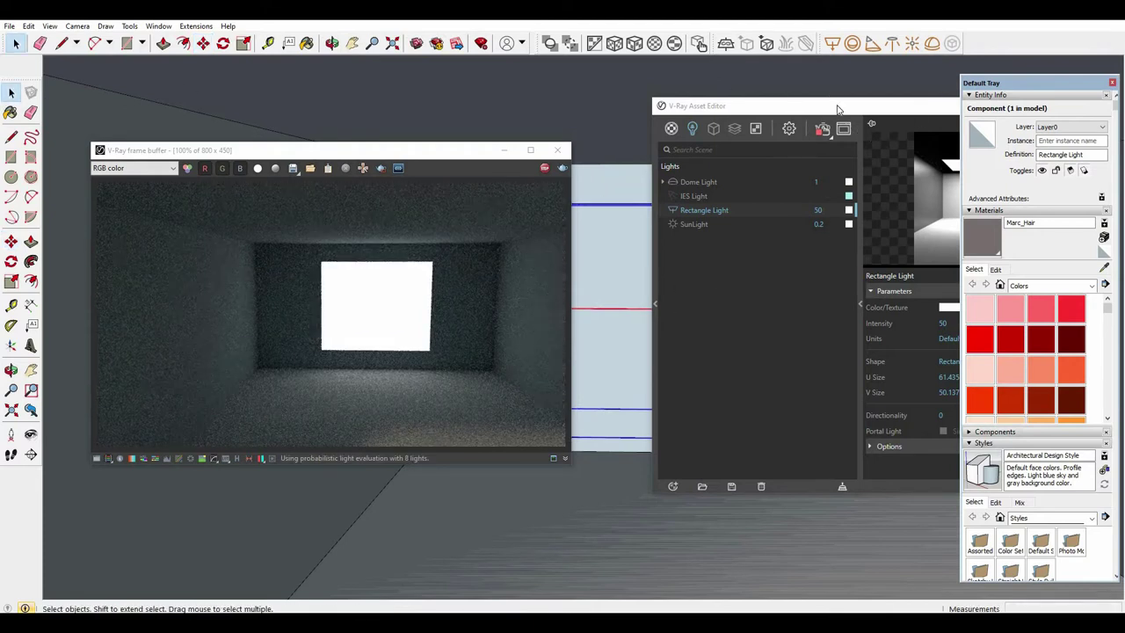
Change the rectangle light's color to a light purple of about R 0.802, G 0.511, B 0.944.
{"action": "left_click", "coordinate": [837, 109]}
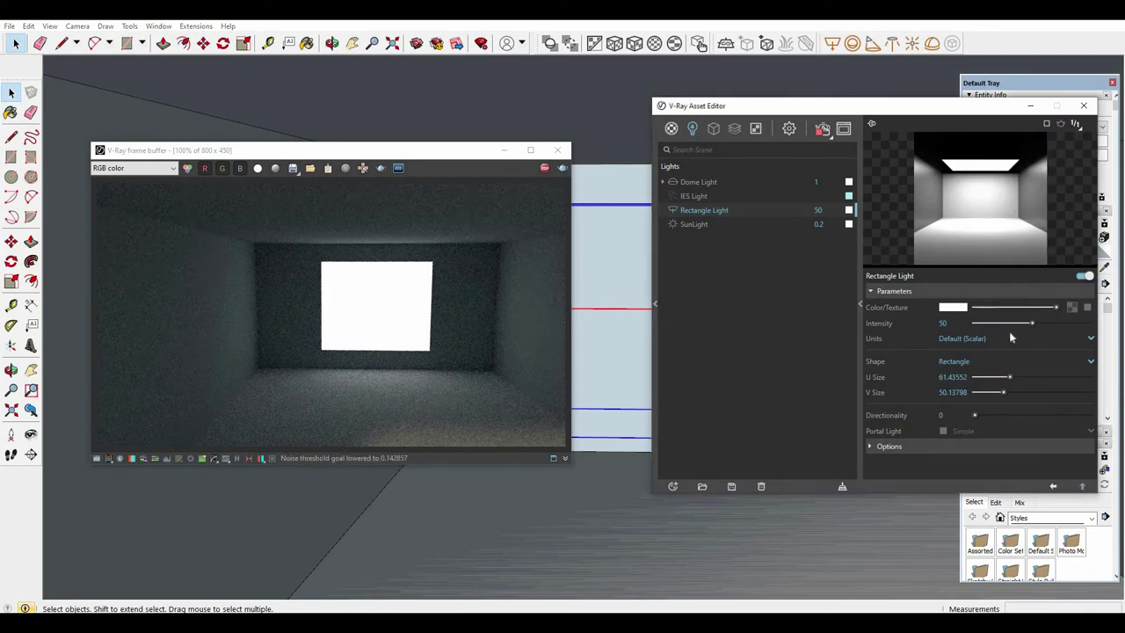
{"action": "left_click", "coordinate": [953, 307]}
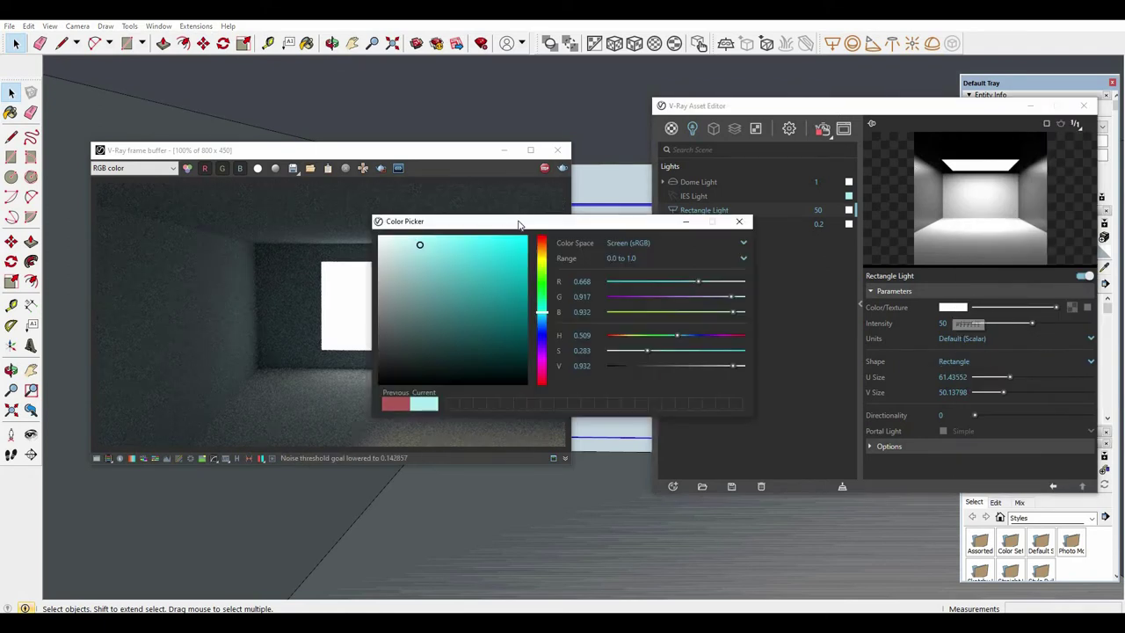
{"action": "left_click", "coordinate": [698, 278]}
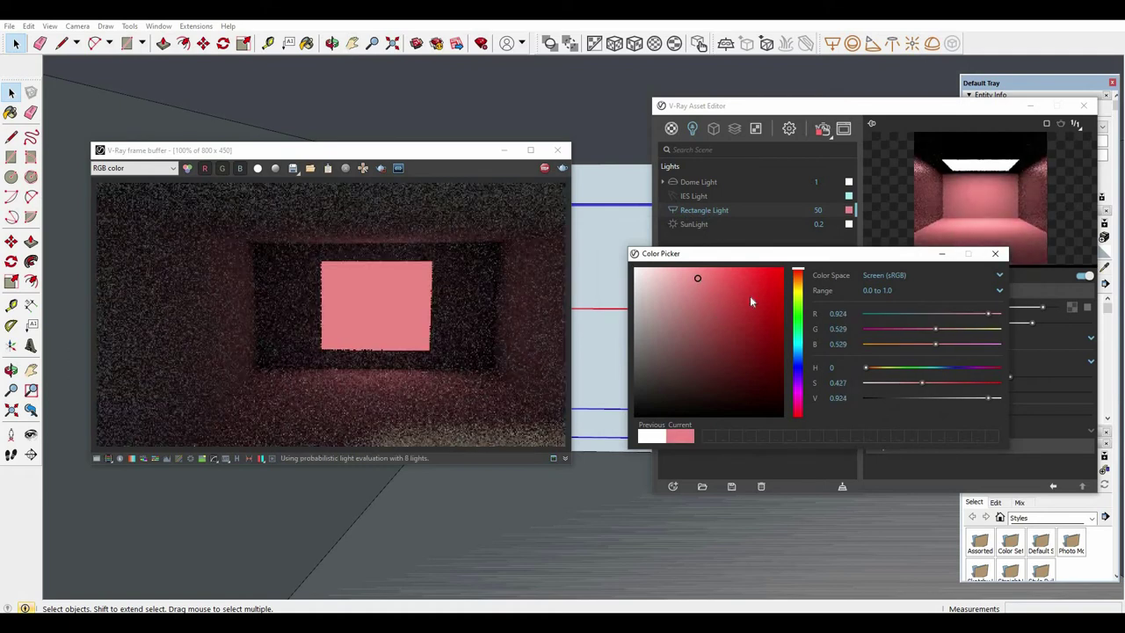
{"action": "left_click", "coordinate": [798, 383]}
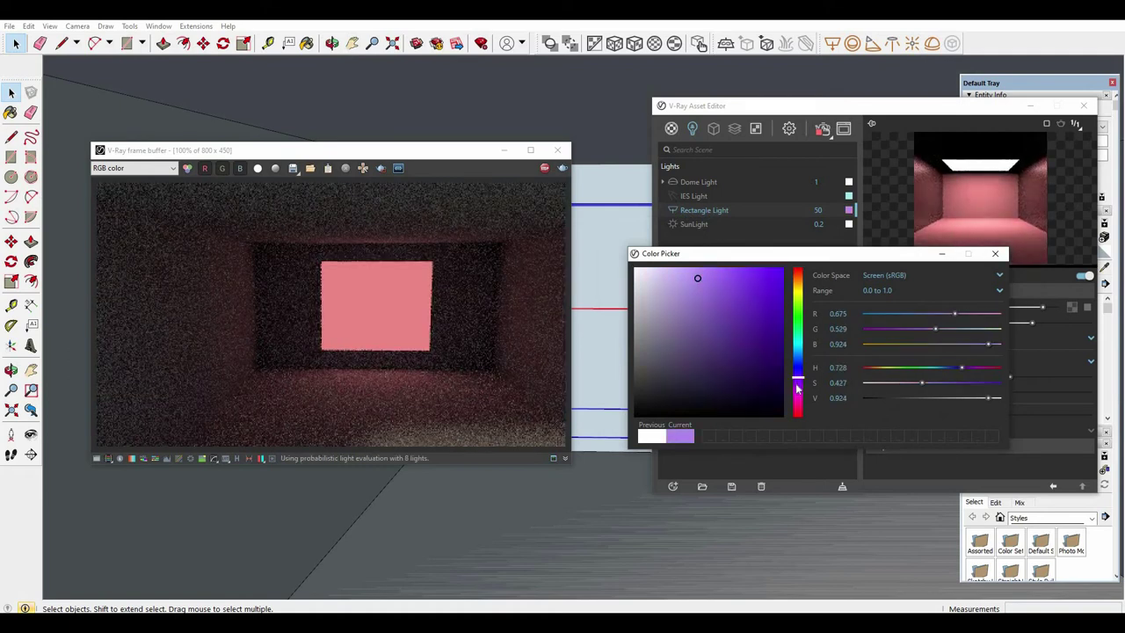
{"action": "left_click", "coordinate": [702, 275]}
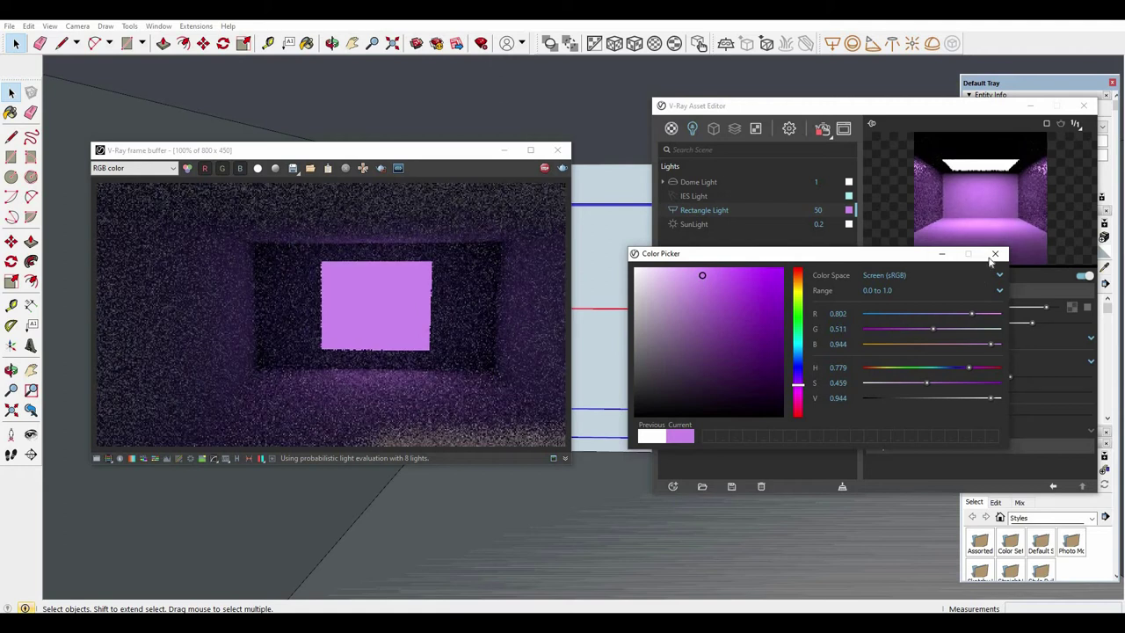
{"action": "left_click", "coordinate": [994, 254]}
Try intensities of 1000 and 100 on the purple rectangle light.
{"action": "left_click_drag", "start_coordinate": [833, 128], "coordinate": [796, 125]}
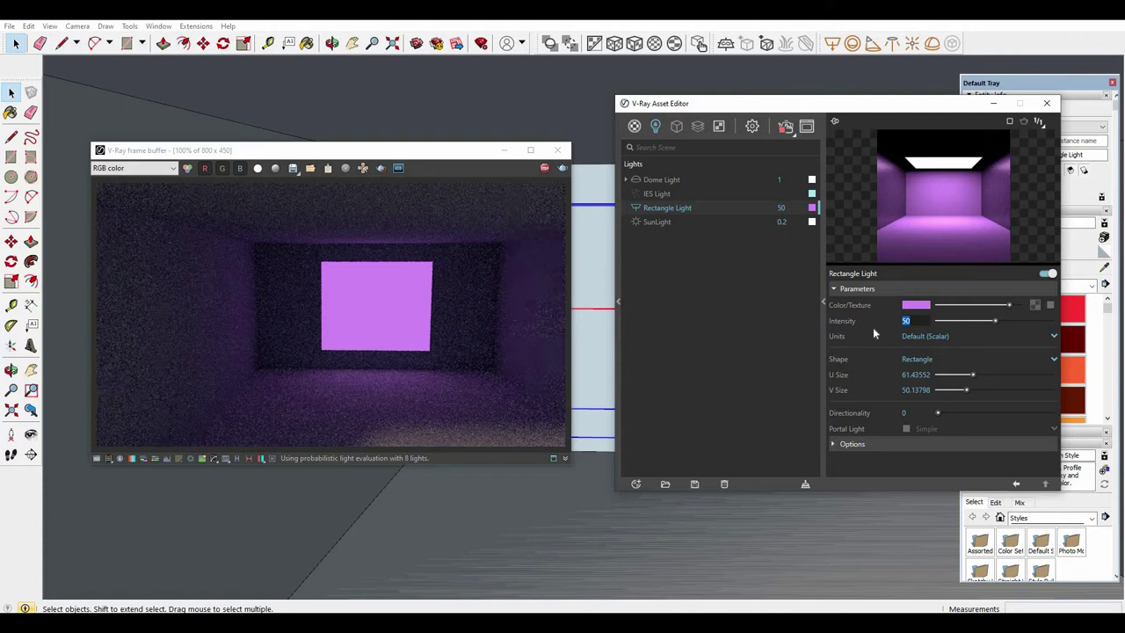
{"action": "type", "text": "1000"}
{"action": "key", "text": "Return"}
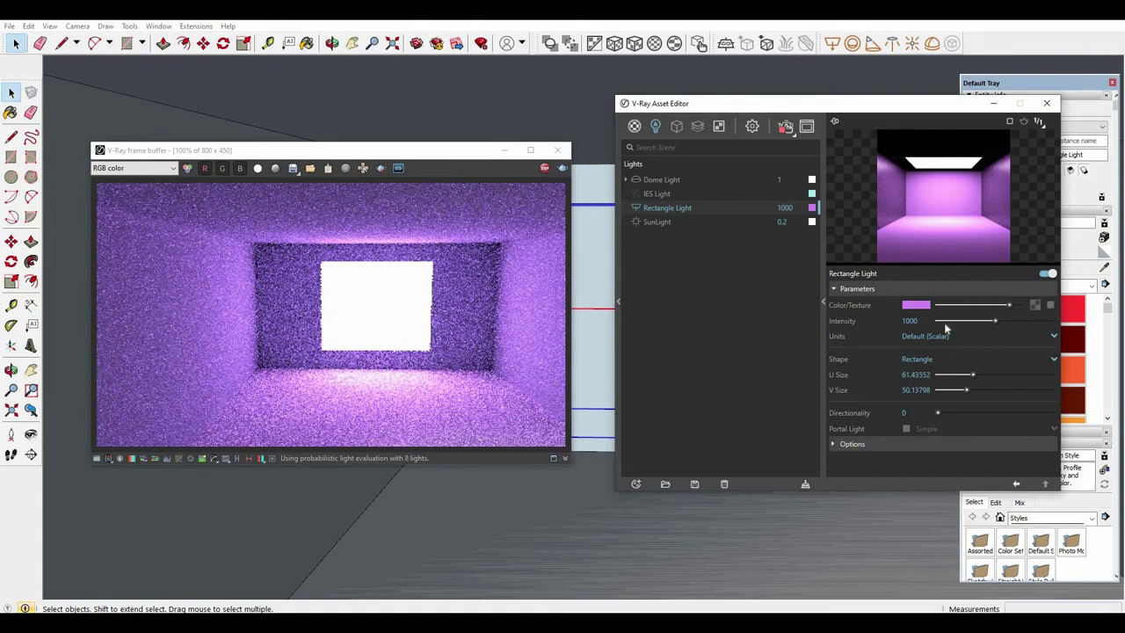
{"action": "double_click", "coordinate": [910, 321]}
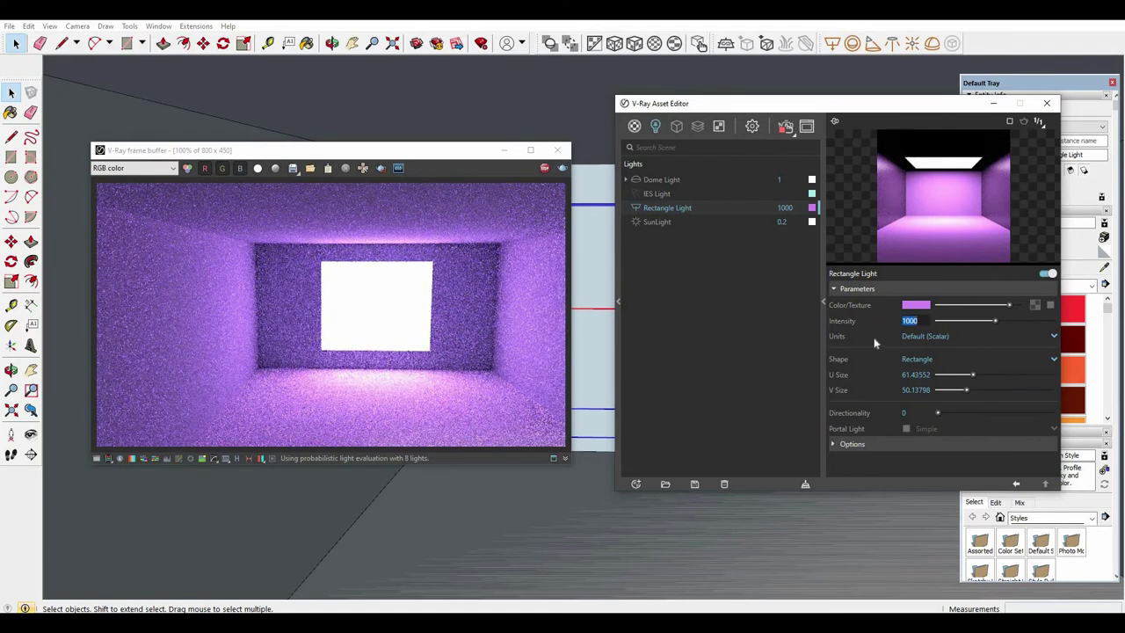
{"action": "type", "text": "1"}
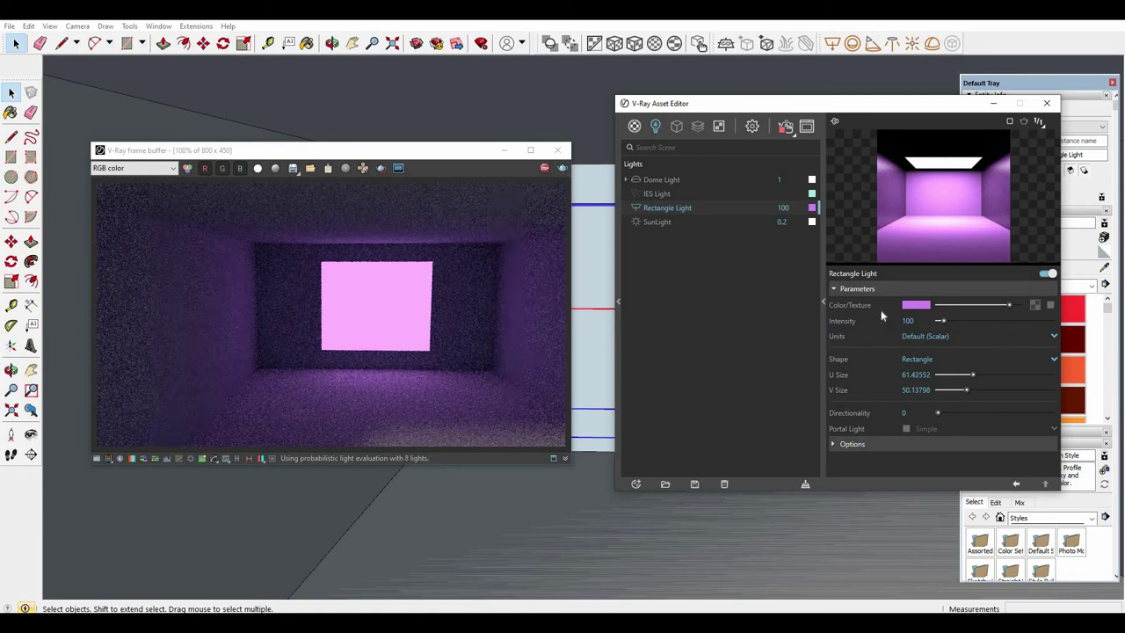
{"action": "left_click", "coordinate": [915, 306]}
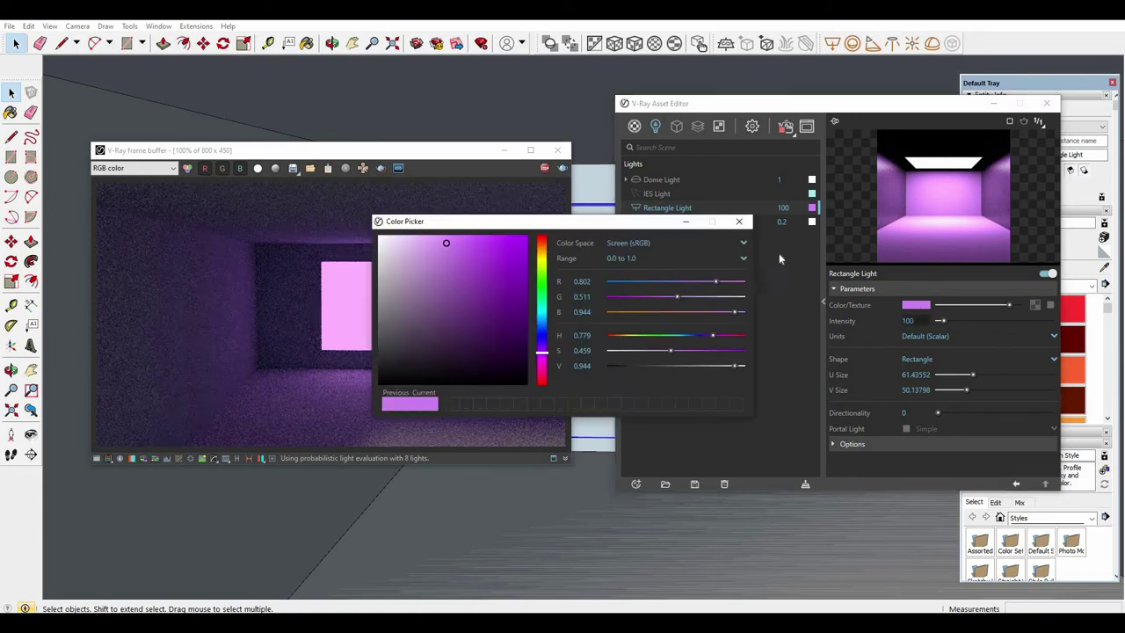
{"action": "left_click", "coordinate": [959, 337]}
{"action": "left_click", "coordinate": [924, 350]}
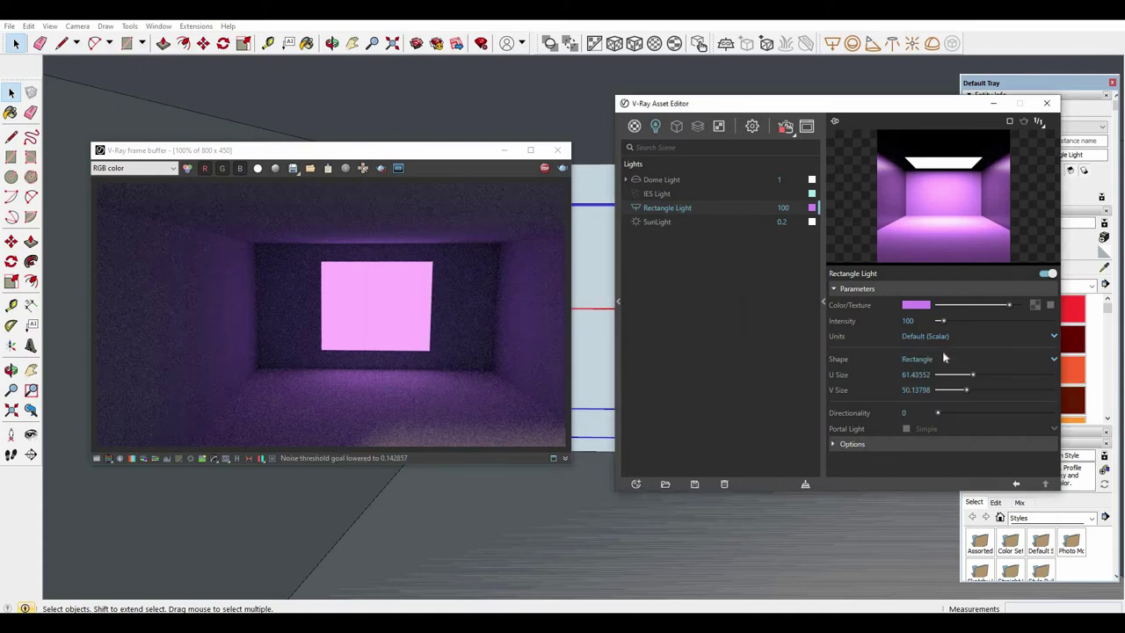
{"action": "left_click", "coordinate": [958, 358]}
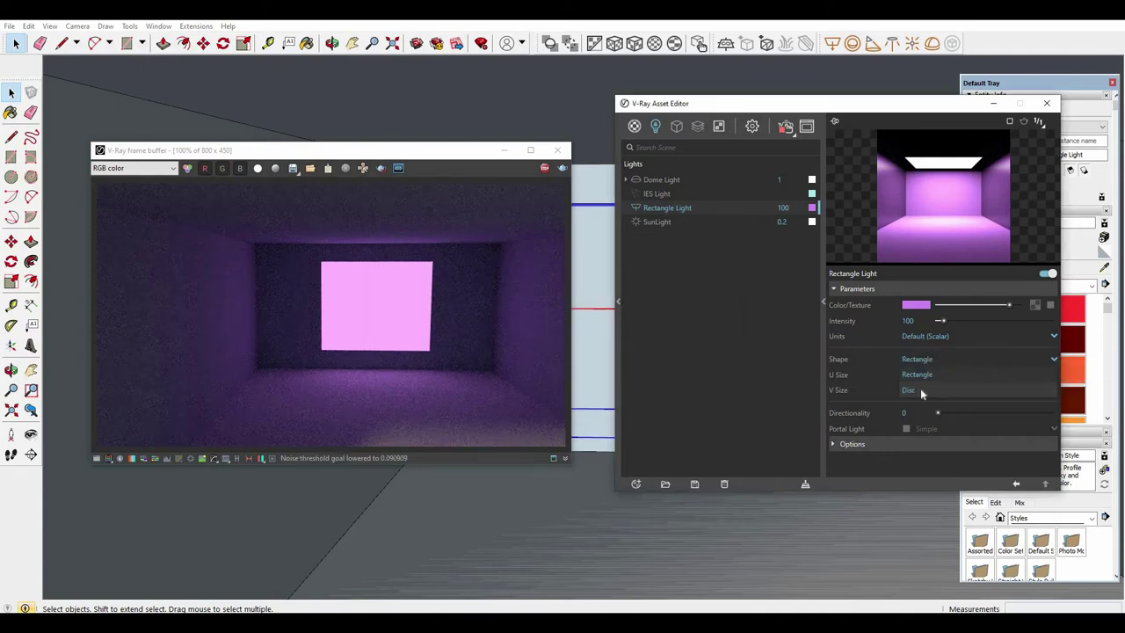
{"action": "left_click", "coordinate": [944, 402]}
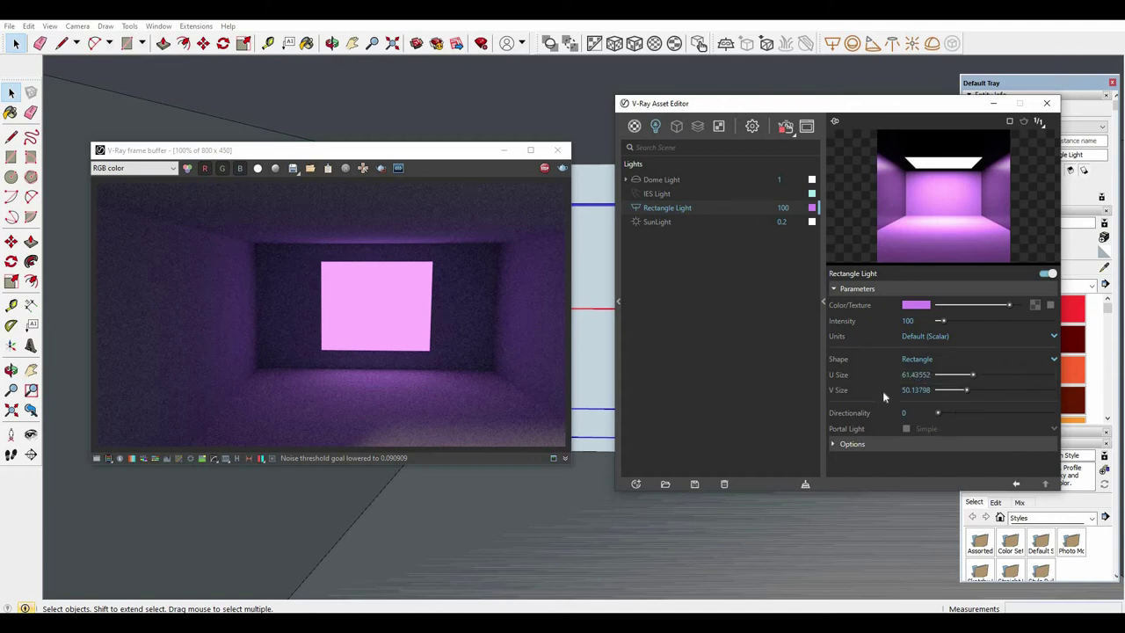
In the rectangle light's options, enable Invisible and disable Affect Reflections.
{"action": "left_click", "coordinate": [934, 447]}
{"action": "scroll", "coordinate": [904, 397], "scroll_direction": "down", "scroll_amount": 3}
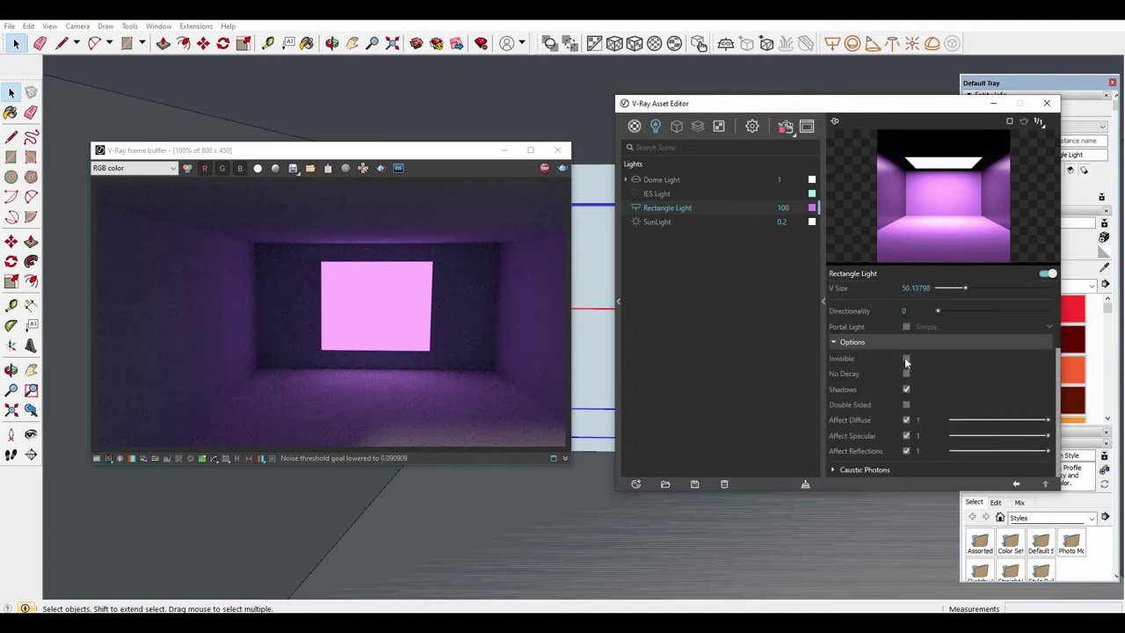
{"action": "left_click", "coordinate": [905, 358]}
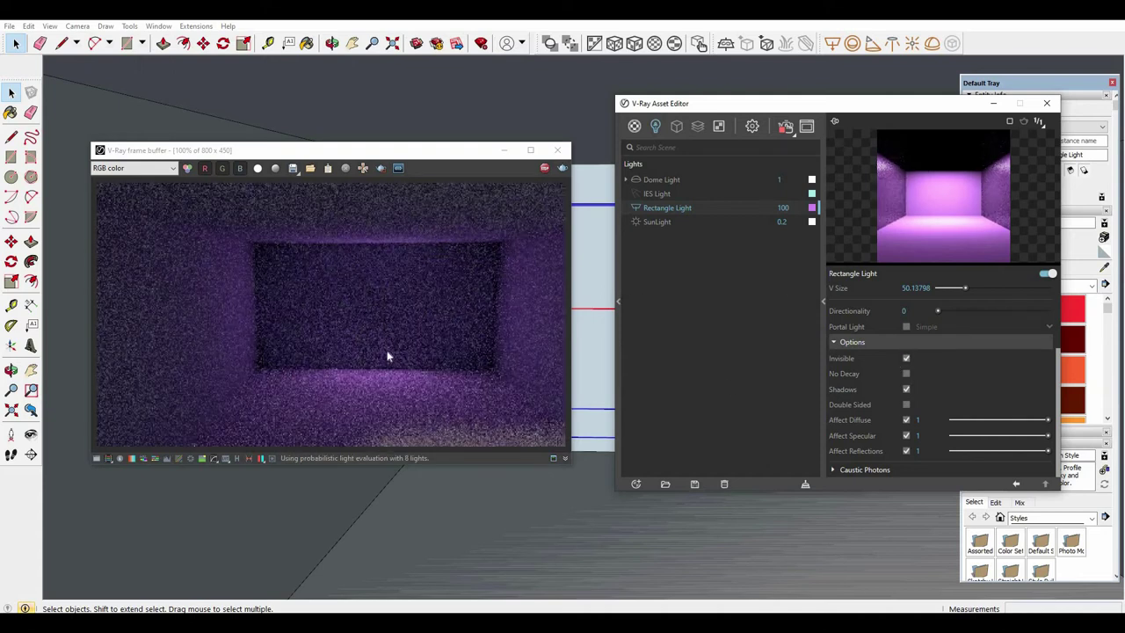
{"action": "left_click", "coordinate": [905, 451]}
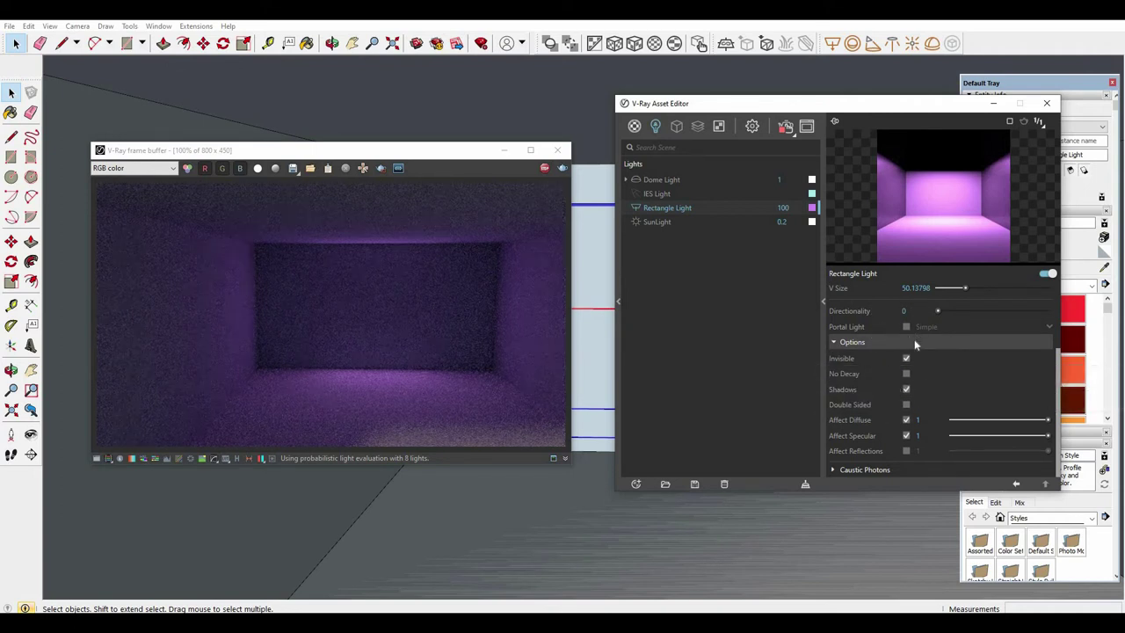
Try intensities of 10000 and 1000 on the invisible rectangle light.
{"action": "scroll", "coordinate": [909, 334], "scroll_direction": "up", "scroll_amount": 3}
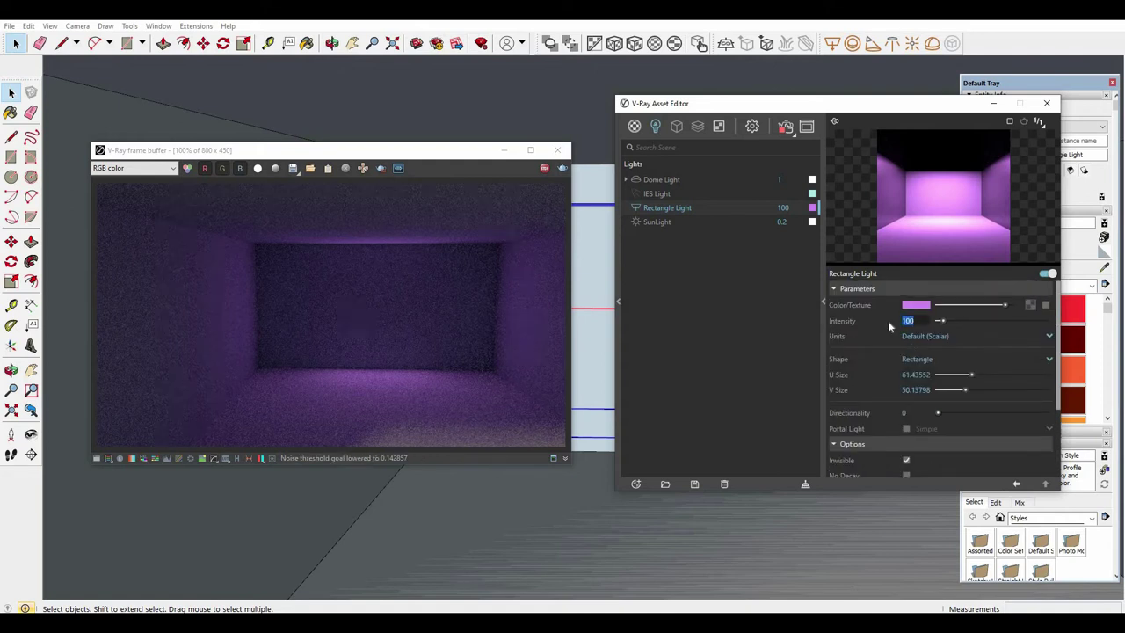
{"action": "key", "text": "BackSpace"}
{"action": "key", "text": "BackSpace"}
{"action": "type", "text": "0000"}
{"action": "key", "text": "Return"}
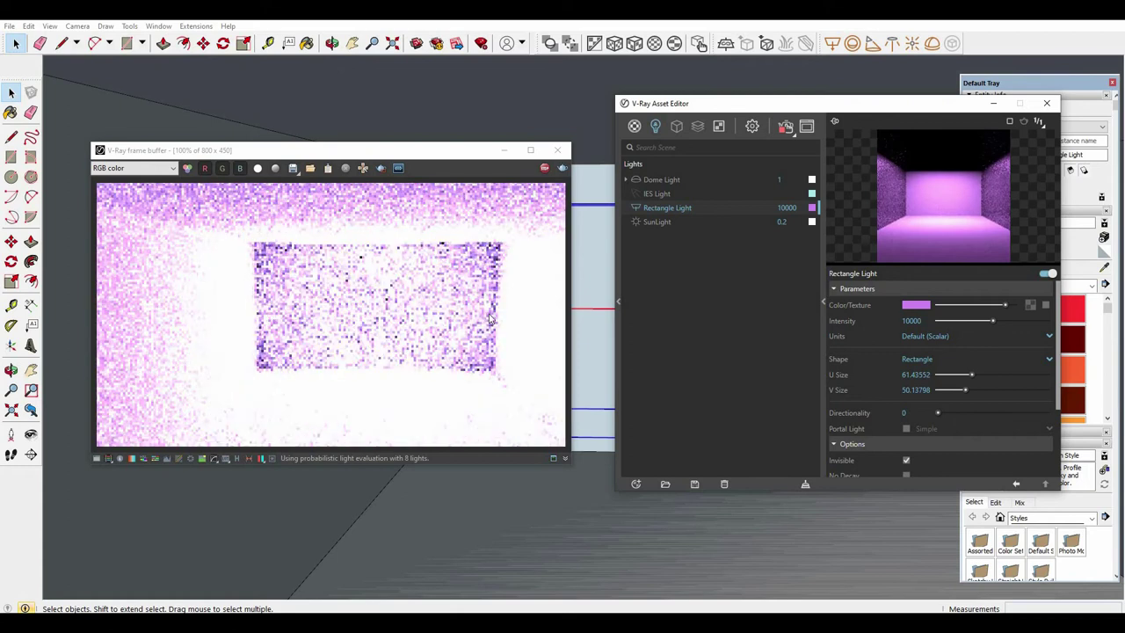
{"action": "left_click", "coordinate": [921, 321]}
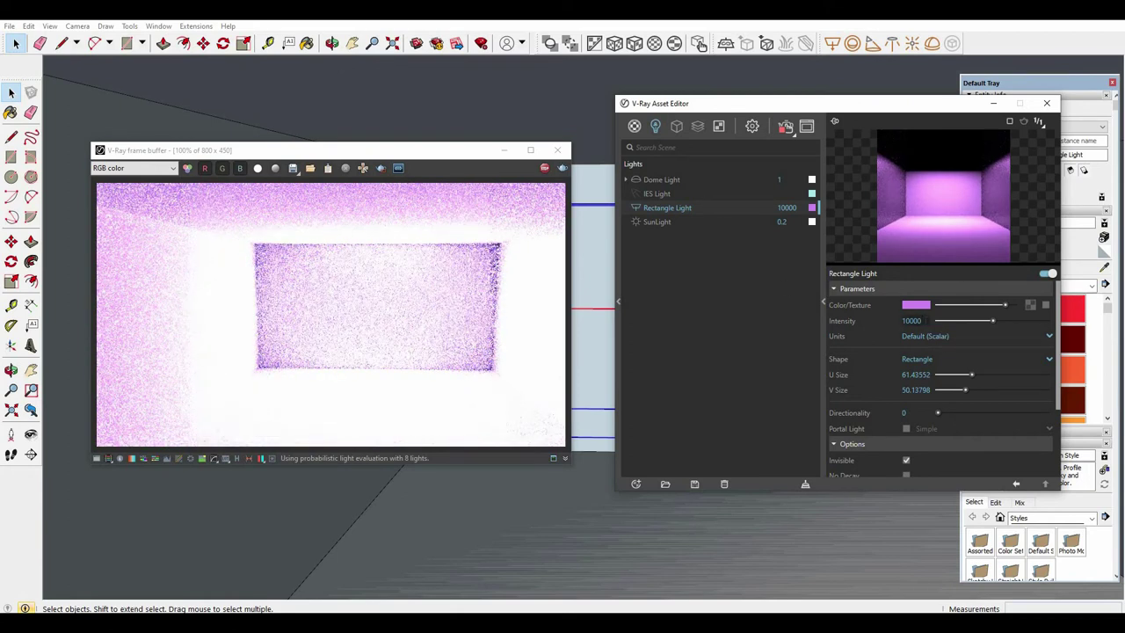
{"action": "key", "text": "BackSpace"}
{"action": "key", "text": "Return"}
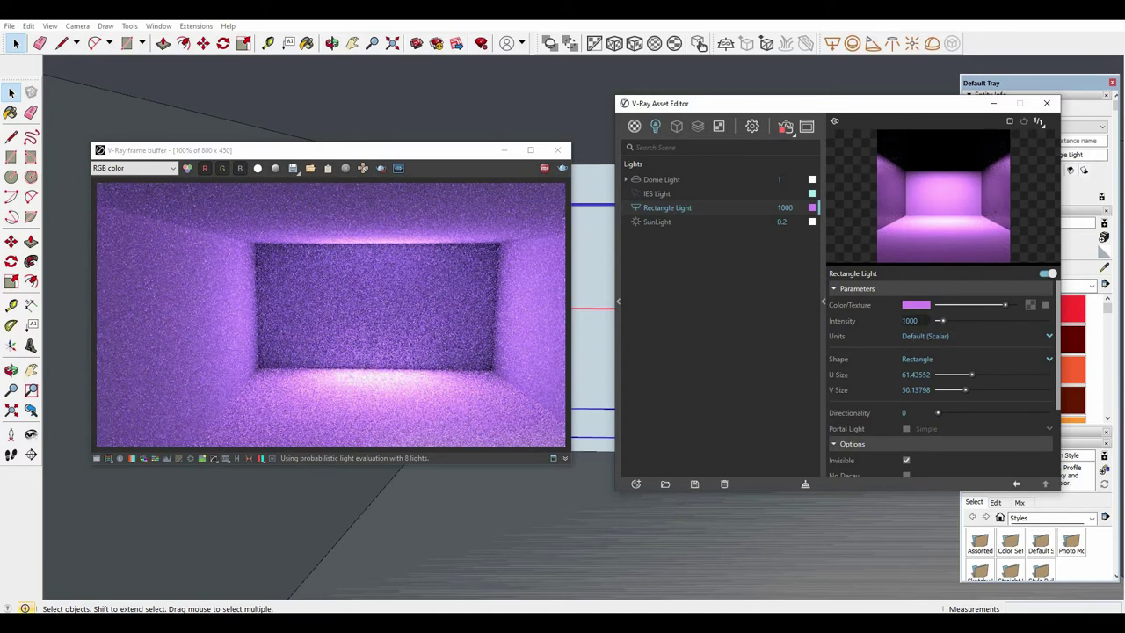
Set the rectangle light's intensity to 500.
{"action": "double_click", "coordinate": [905, 321]}
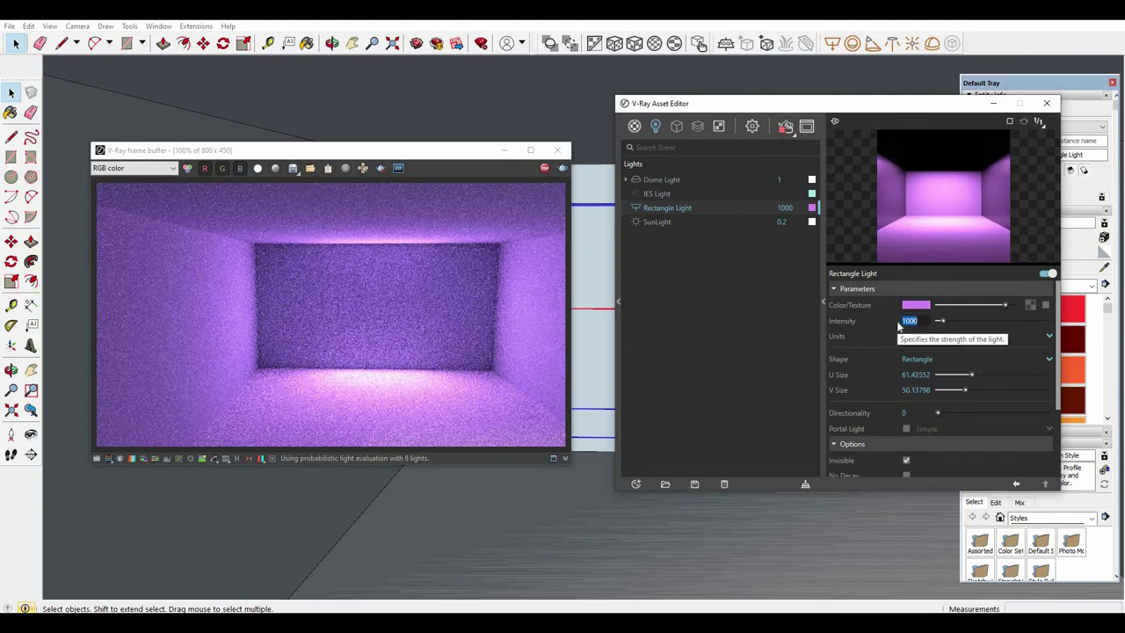
{"action": "type", "text": "5"}
{"action": "key", "text": "Return"}
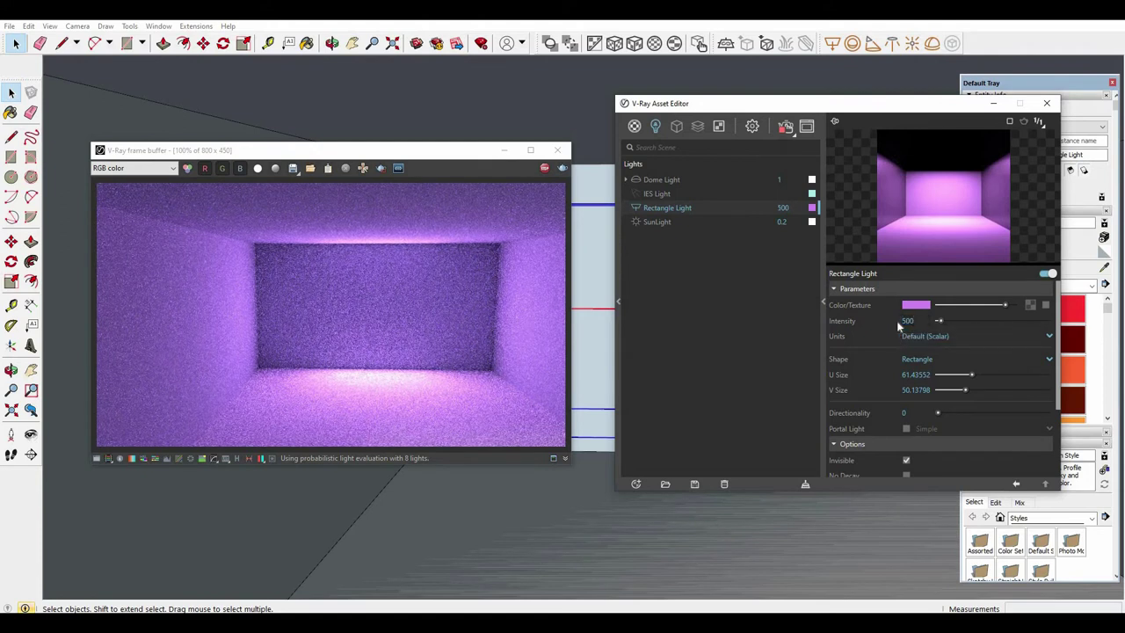
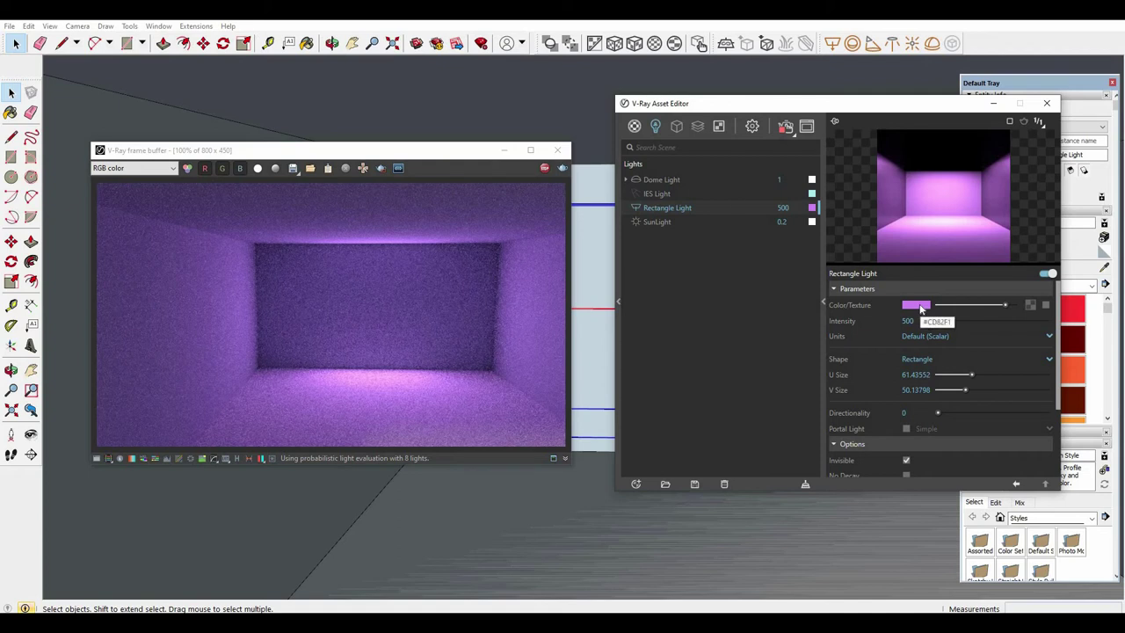
Change the rectangle light's color to a deep pink of about R 0.87, G 0.264, B 0.442.
{"action": "left_click", "coordinate": [915, 305]}
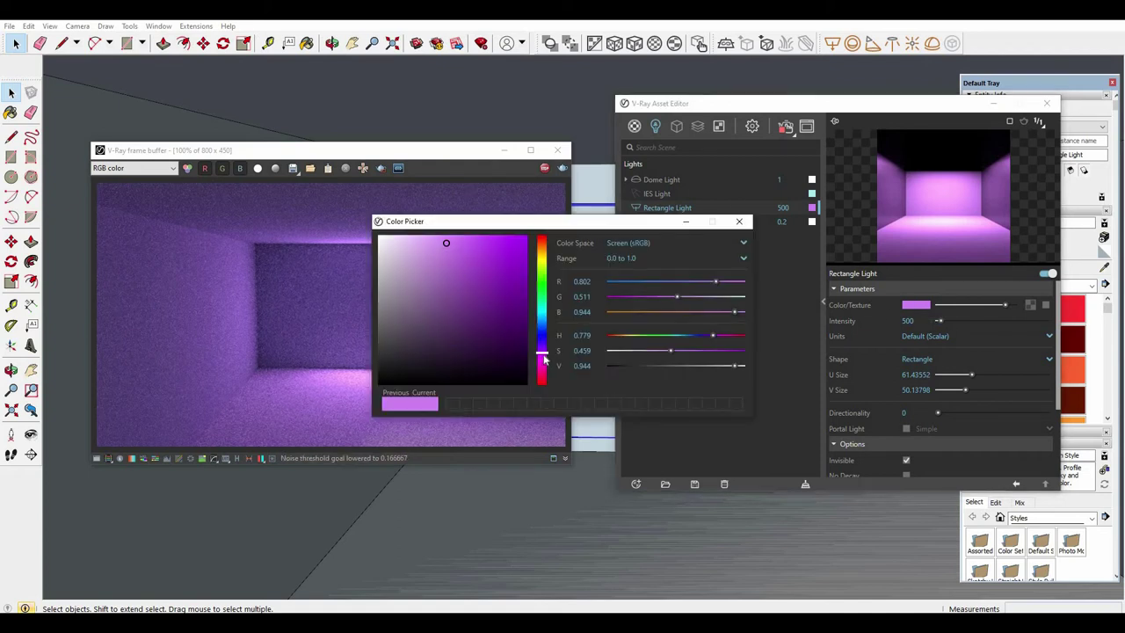
{"action": "left_click_drag", "start_coordinate": [545, 373], "coordinate": [542, 381]}
{"action": "left_click", "coordinate": [476, 253]}
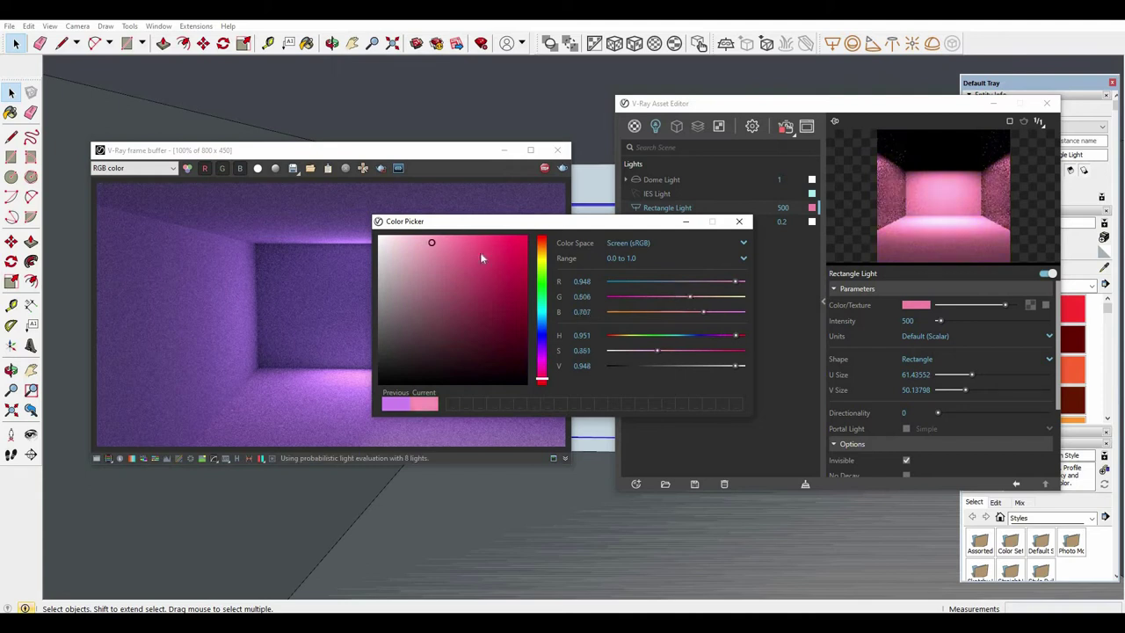
{"action": "left_click_drag", "start_coordinate": [484, 257], "coordinate": [481, 254]}
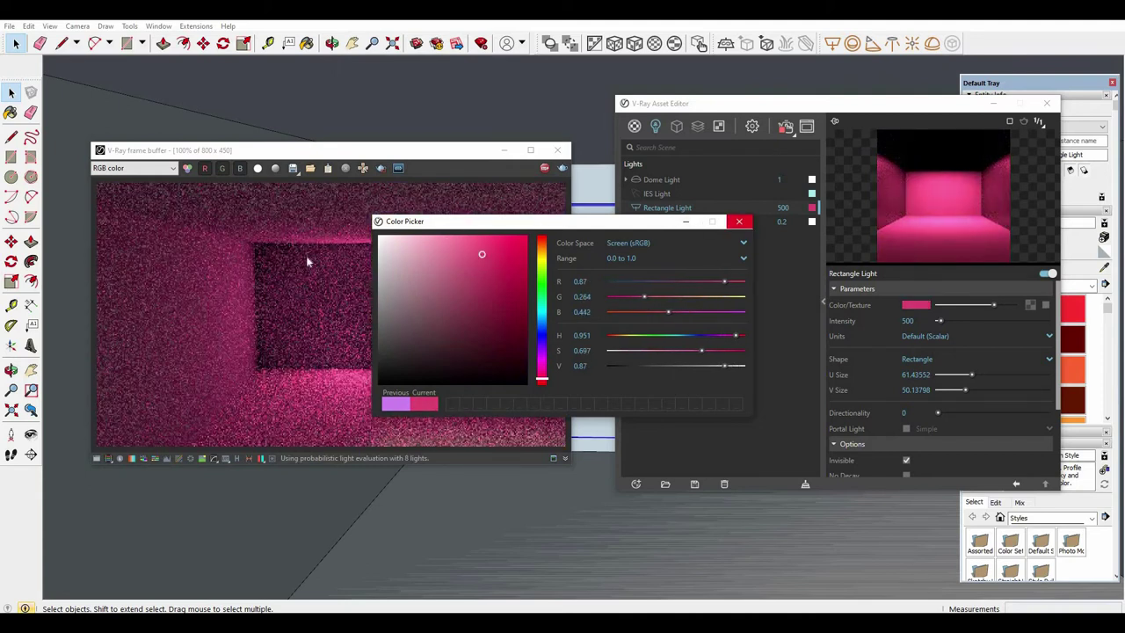
{"action": "left_click", "coordinate": [739, 221]}
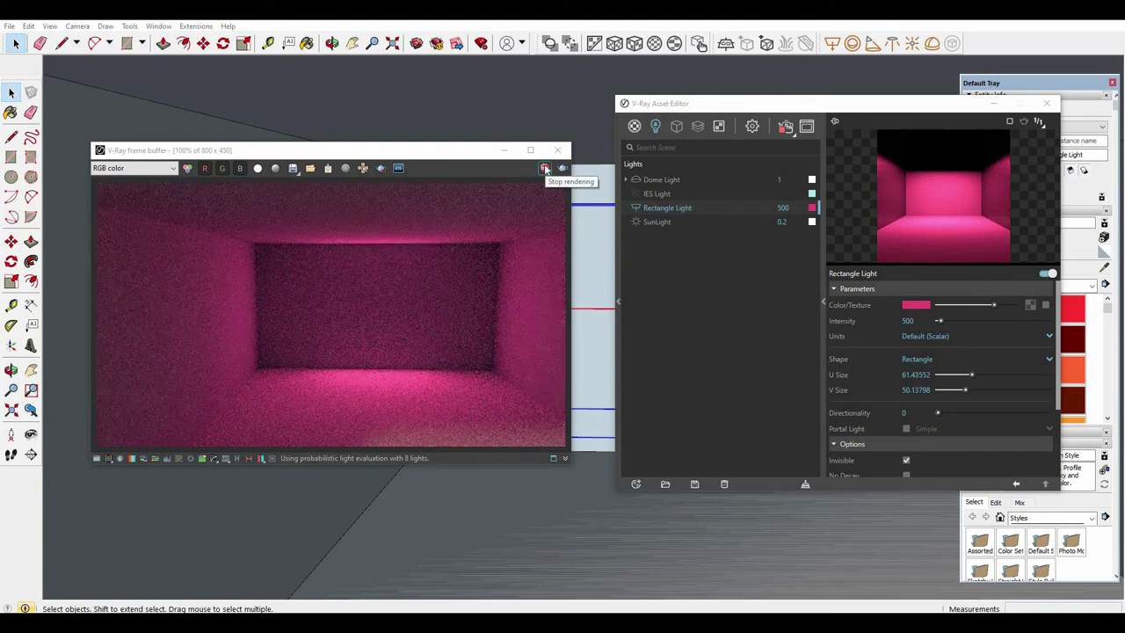
Stop the interactive render and close both the frame buffer and the asset editor.
{"action": "left_click", "coordinate": [544, 168]}
{"action": "left_click", "coordinate": [557, 150]}
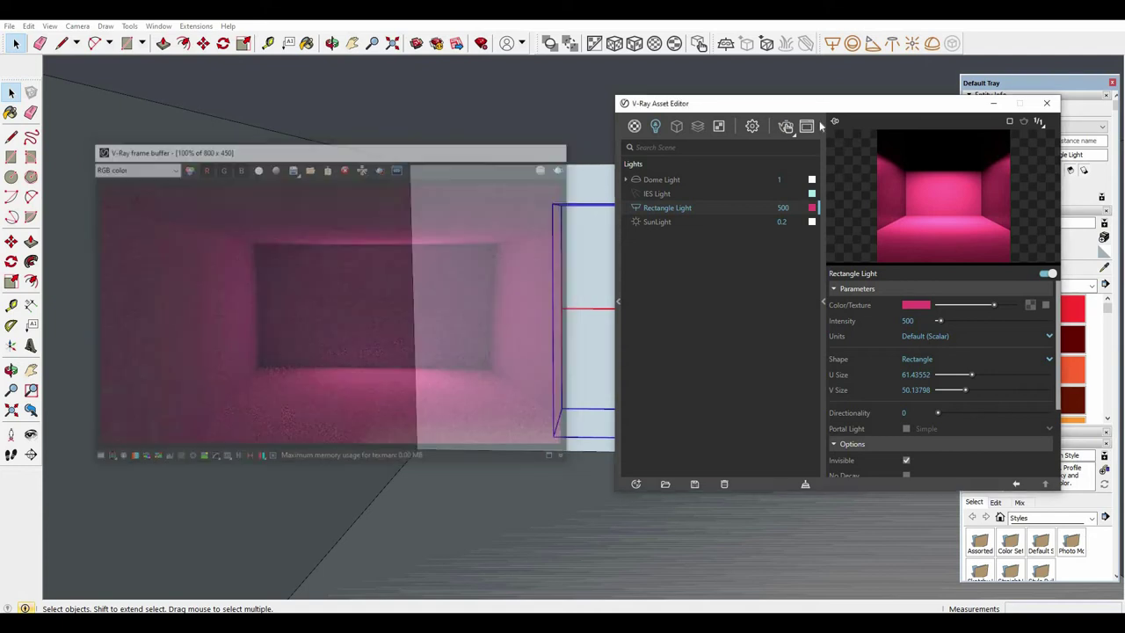
{"action": "left_click_drag", "start_coordinate": [829, 105], "coordinate": [665, 121]}
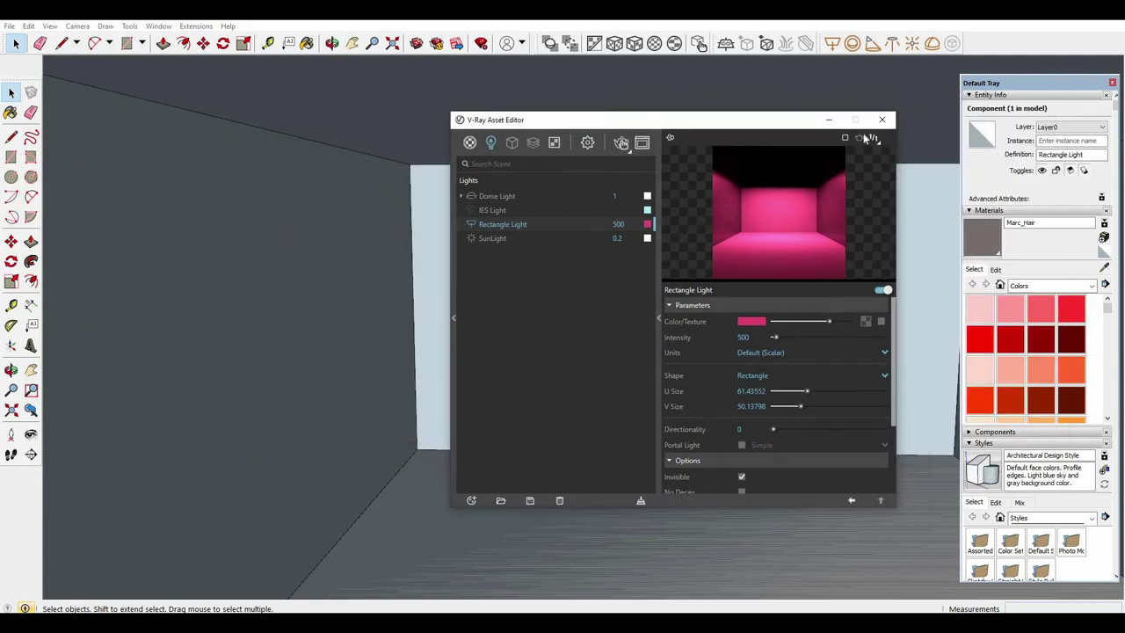
{"action": "left_click", "coordinate": [882, 122]}
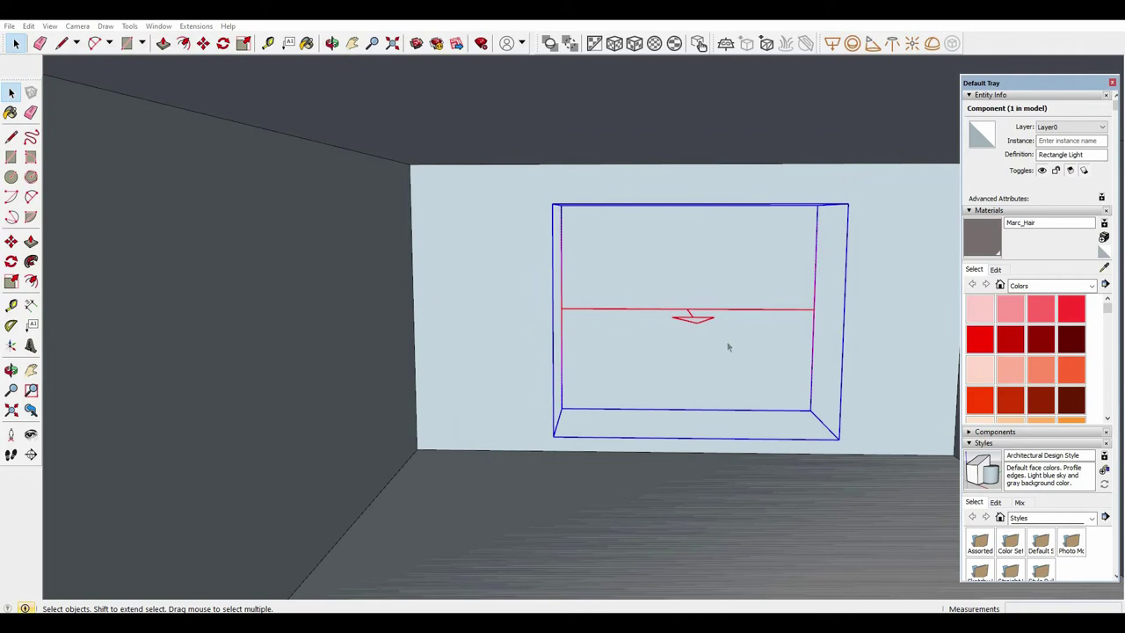
{"action": "left_click", "coordinate": [684, 315]}
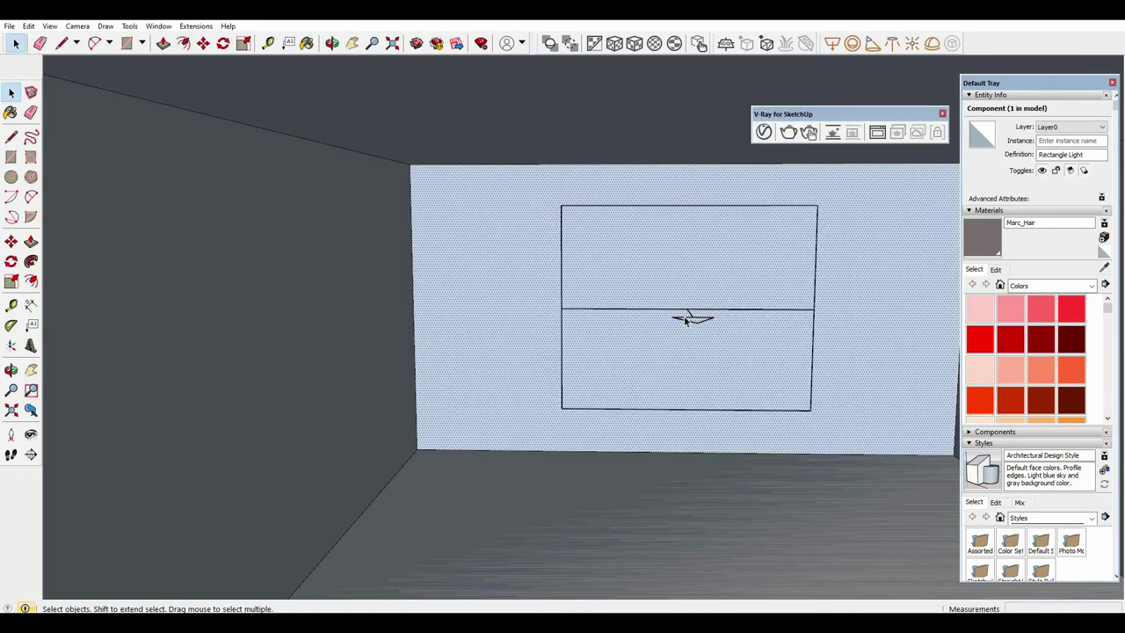
Delete the rectangle light from the room.
{"action": "left_click", "coordinate": [695, 324]}
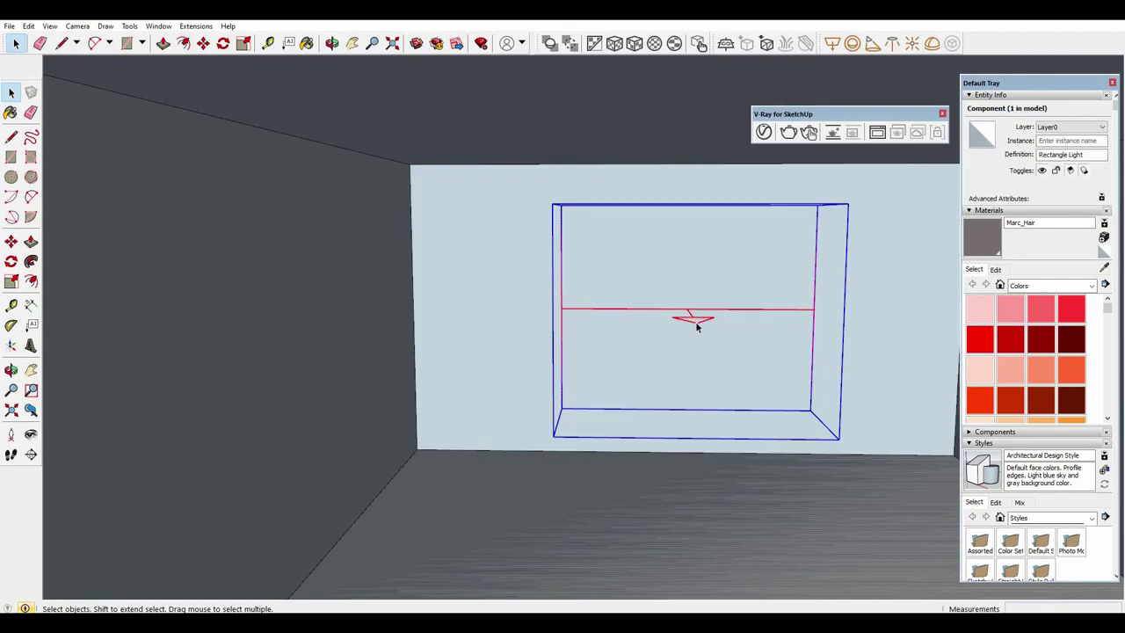
{"action": "key", "text": "Delete"}
{"action": "middle_click_drag", "start_coordinate": [574, 312], "coordinate": [477, 313], "text": "shift"}
{"action": "key", "text": "space"}
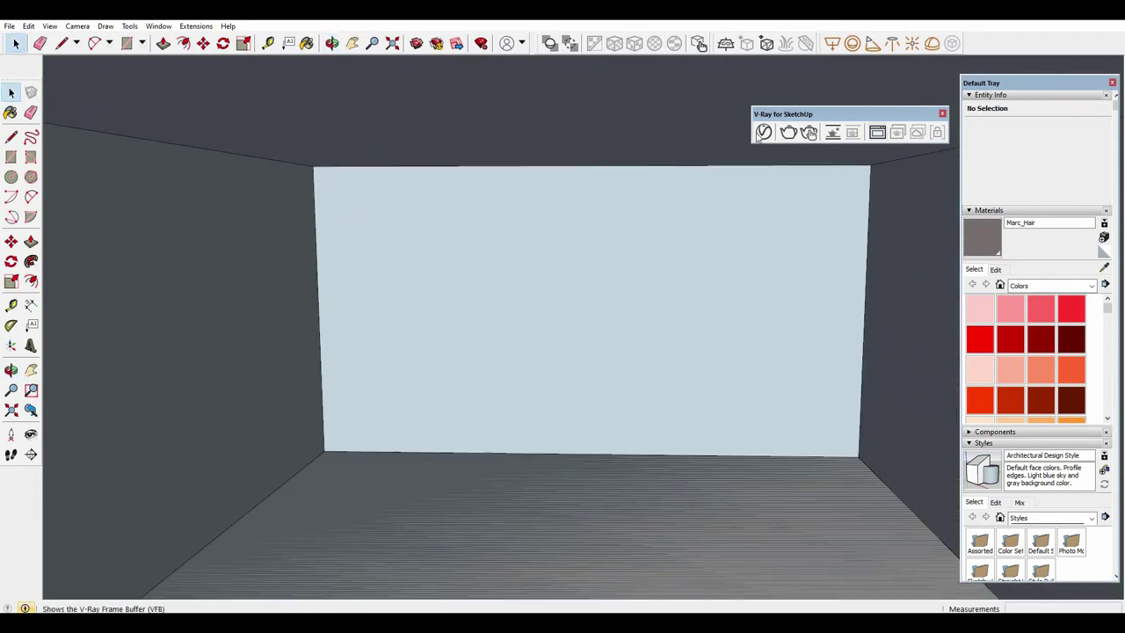
Start the interactive render, open the Asset Editor and arrange both windows so the back wall is accessible.
{"action": "left_click", "coordinate": [813, 133]}
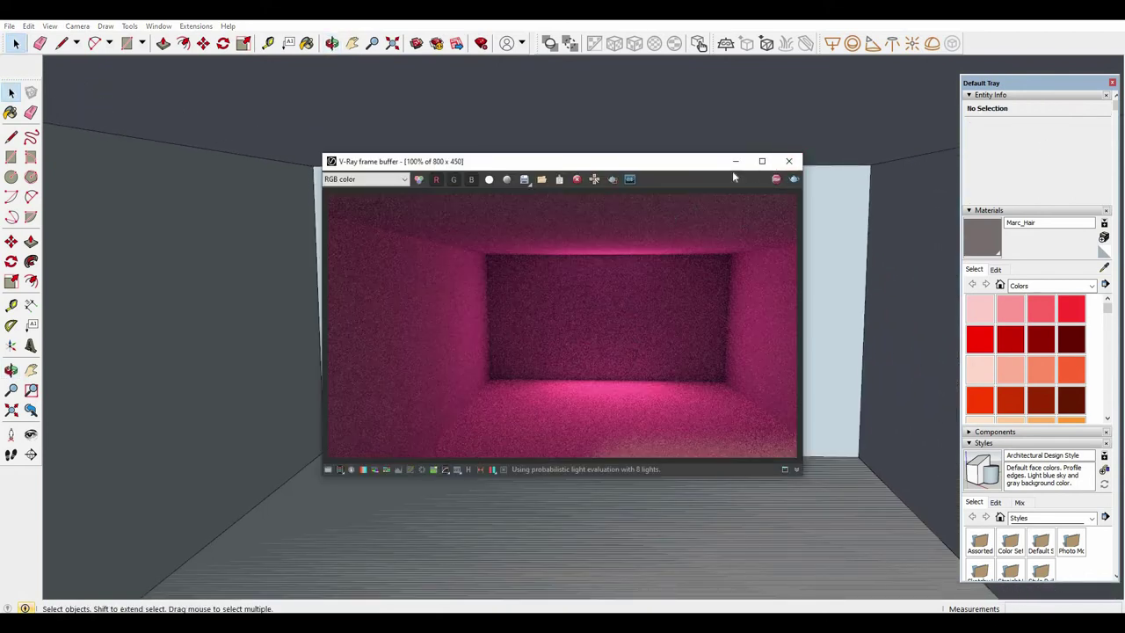
{"action": "mouse_move", "coordinate": [657, 167]}
{"action": "left_mouse_down"}
{"action": "mouse_move", "coordinate": [480, 163]}
{"action": "mouse_move", "coordinate": [539, 171]}
{"action": "left_mouse_up"}
{"action": "left_click", "coordinate": [769, 135]}
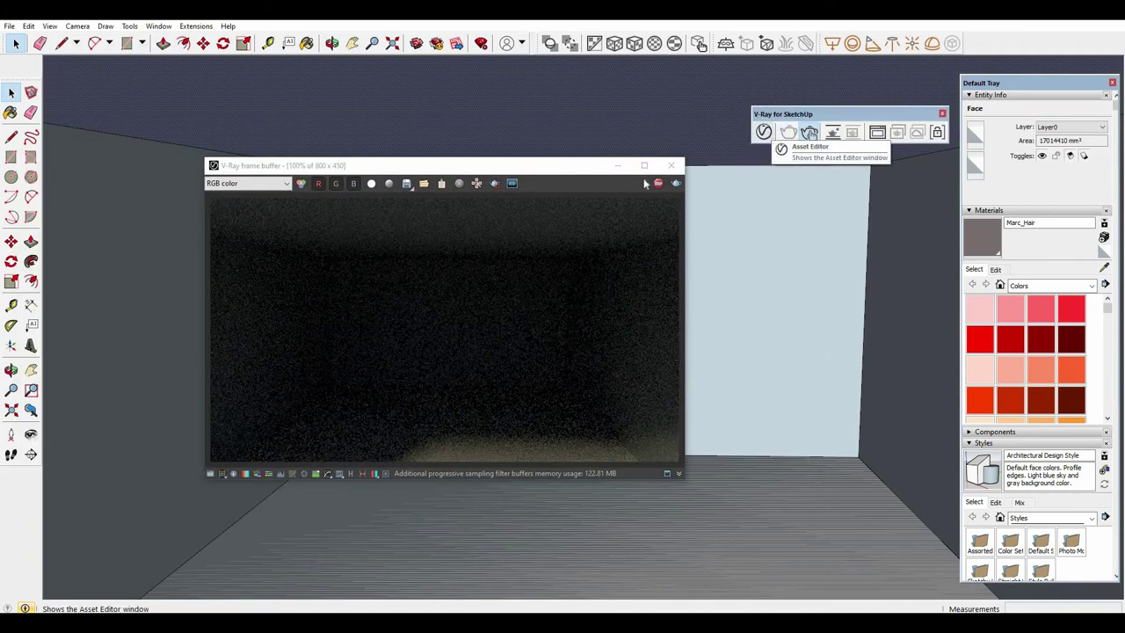
{"action": "left_click", "coordinate": [764, 132]}
{"action": "left_click_drag", "start_coordinate": [527, 125], "coordinate": [985, 169]}
{"action": "left_click_drag", "start_coordinate": [486, 170], "coordinate": [399, 168]}
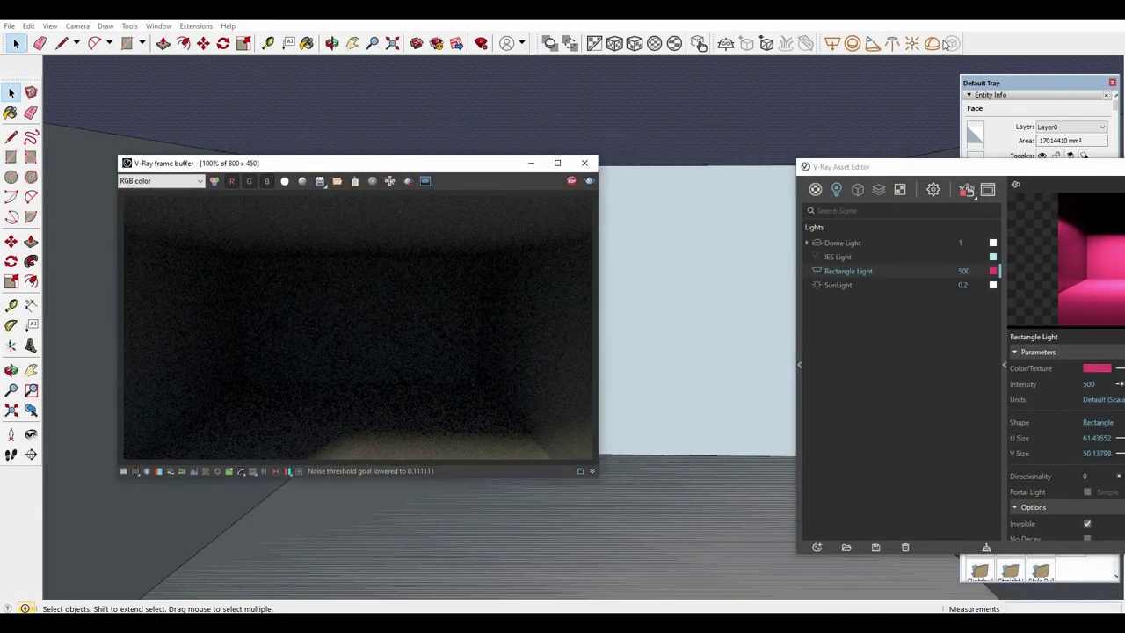
{"action": "left_click_drag", "start_coordinate": [938, 170], "coordinate": [764, 168]}
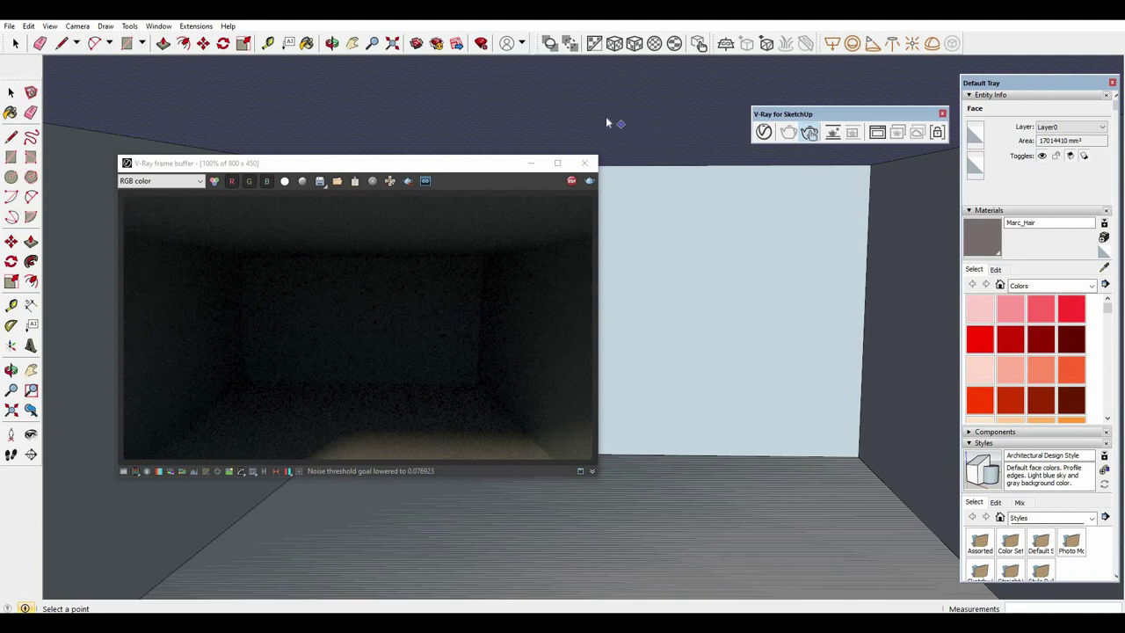
Place a sphere light at the middle of the room's back wall.
{"action": "left_click", "coordinate": [627, 298]}
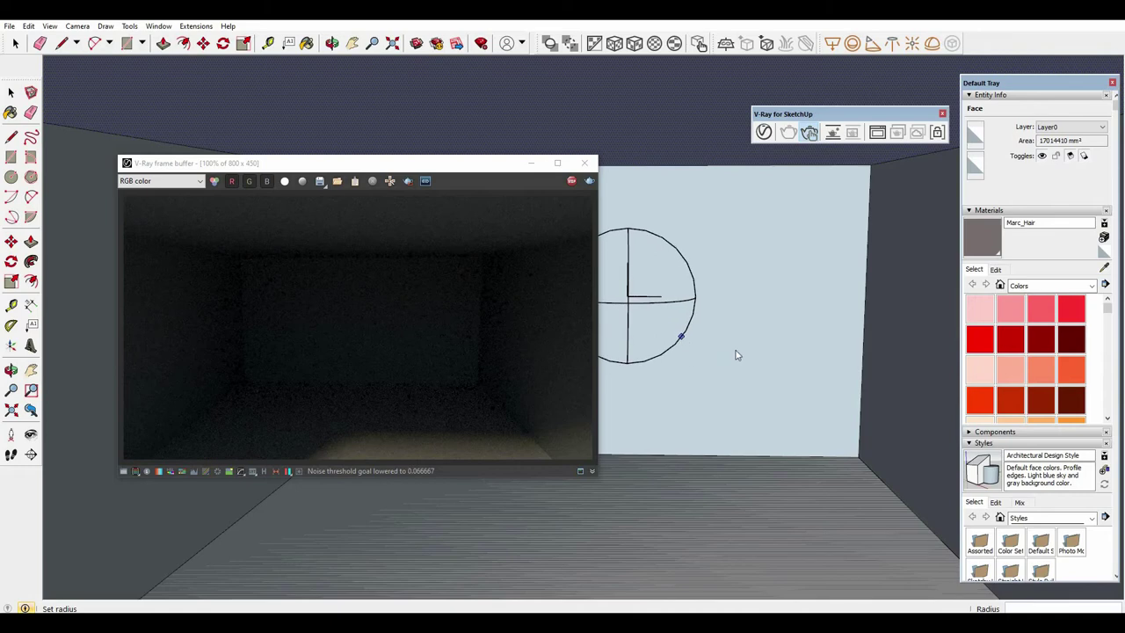
{"action": "left_click", "coordinate": [708, 343]}
{"action": "middle_click_drag", "start_coordinate": [658, 395], "coordinate": [729, 363]}
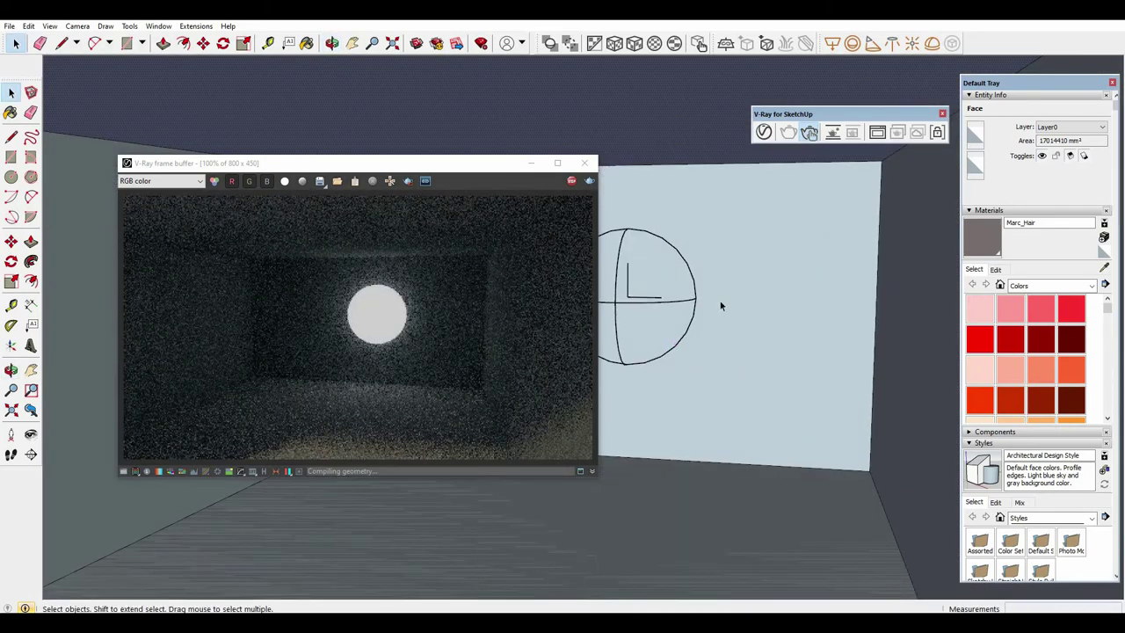
Move the sphere light about 820 mm away from the back wall into the room.
{"action": "left_click", "coordinate": [695, 287]}
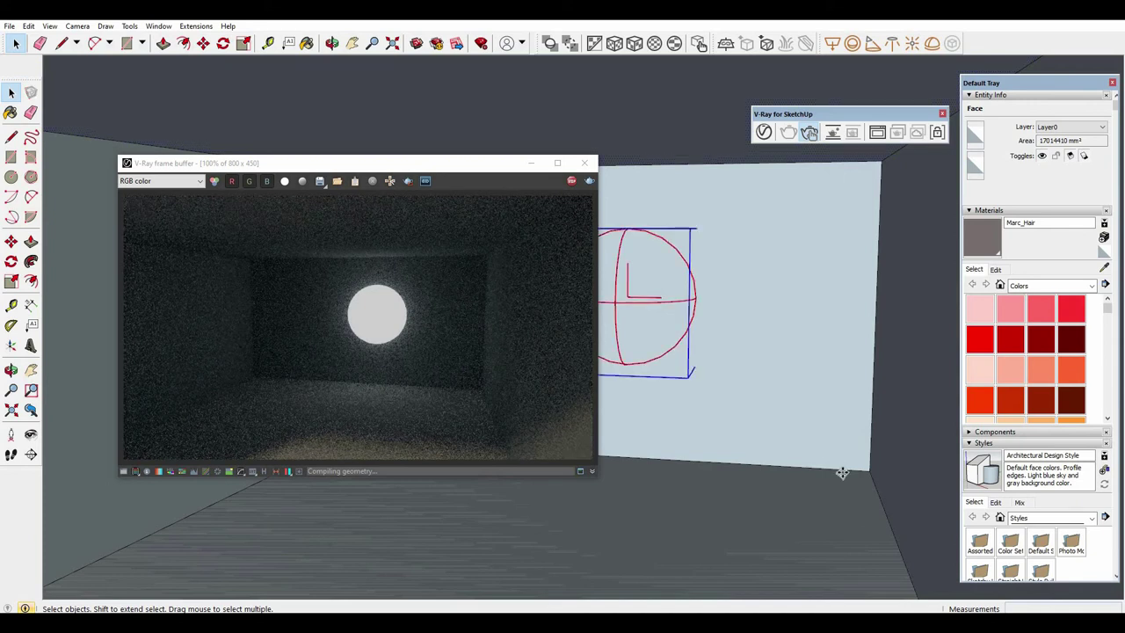
{"action": "key", "text": "m"}
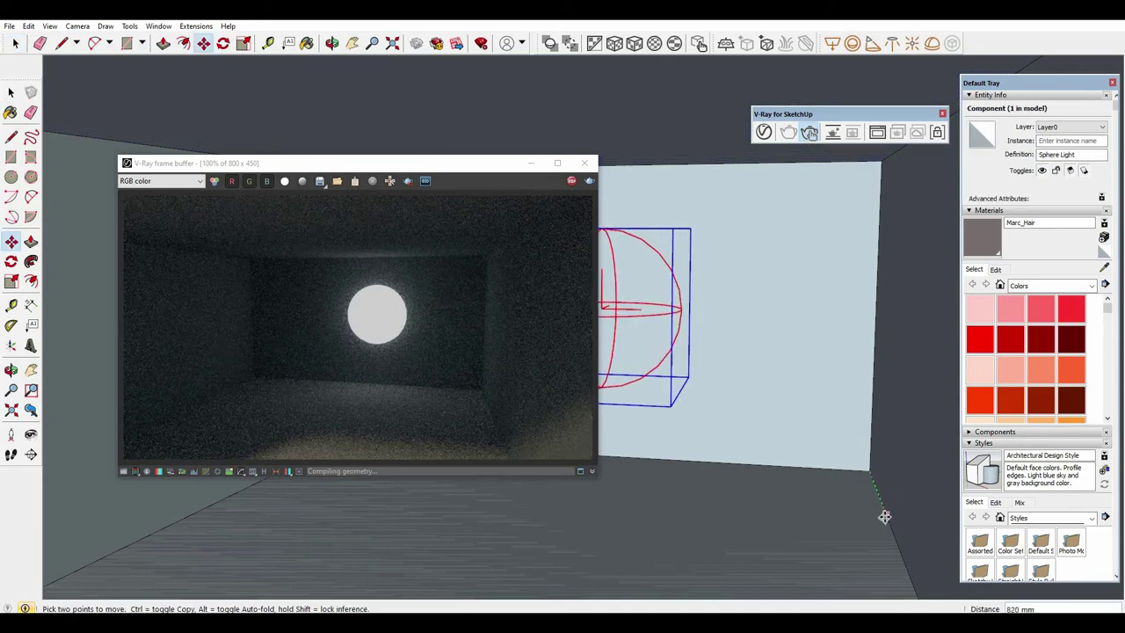
{"action": "key", "text": "space"}
{"action": "middle_click_drag", "start_coordinate": [746, 332], "coordinate": [823, 360]}
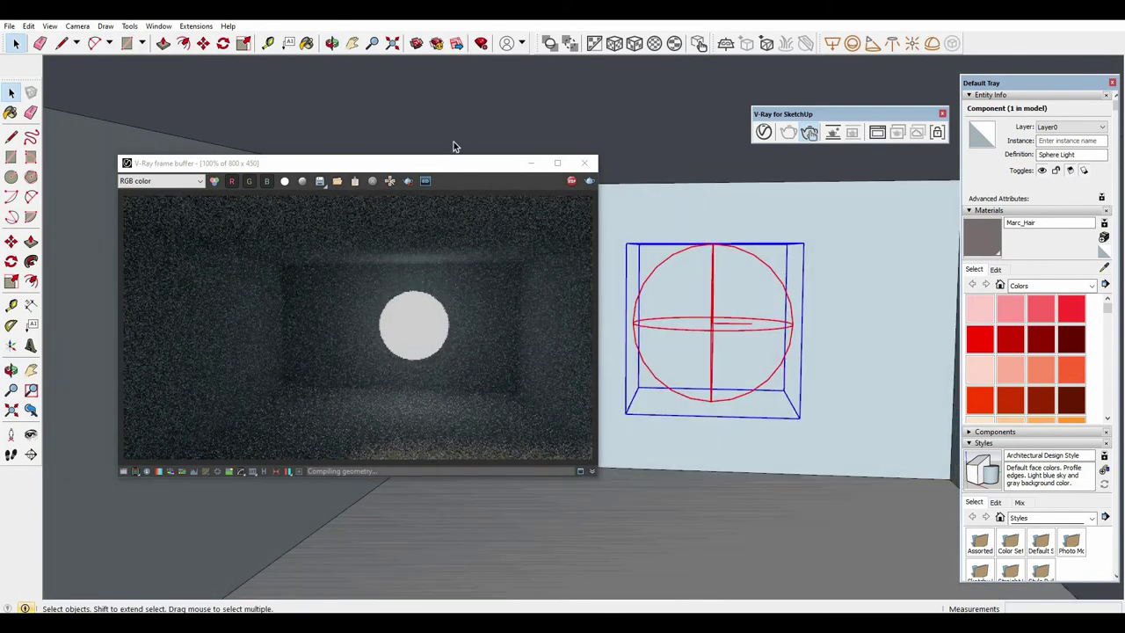
Open the Asset Editor on the sphere light's settings and arrange it beside the frame buffer so both are visible.
{"action": "left_click_drag", "start_coordinate": [463, 165], "coordinate": [405, 167]}
{"action": "left_click", "coordinate": [809, 140]}
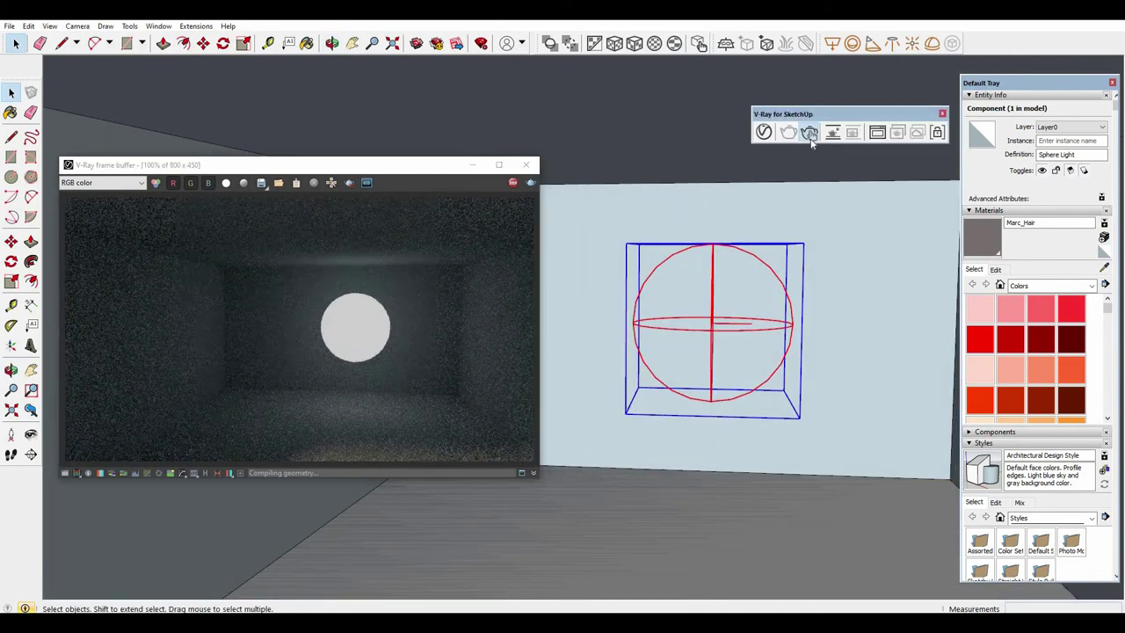
{"action": "left_click", "coordinate": [764, 134]}
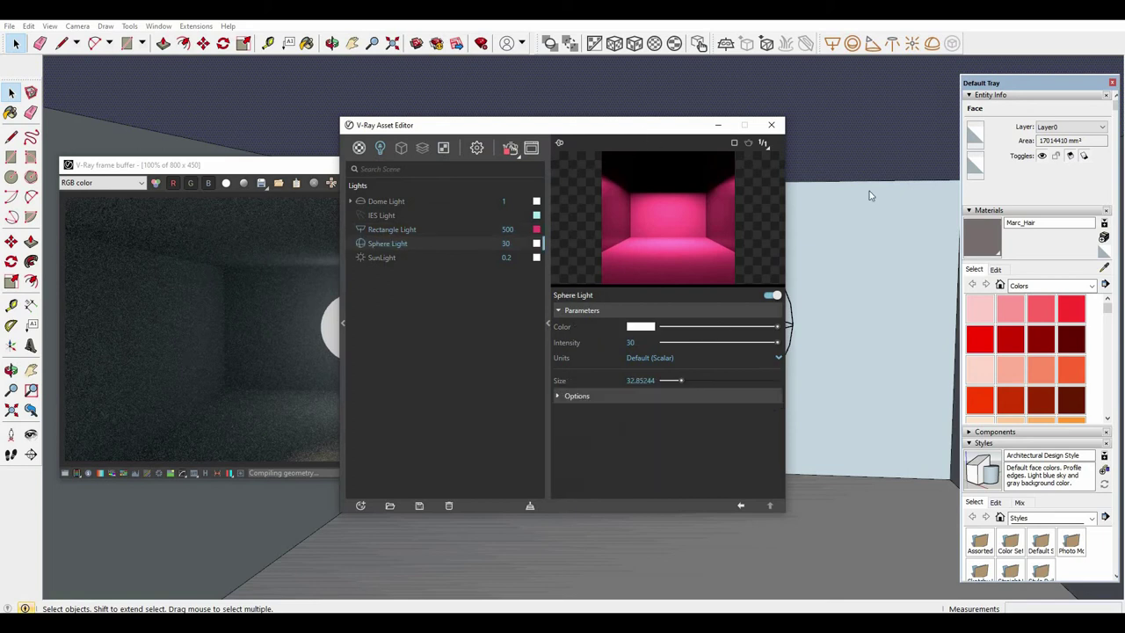
{"action": "left_click_drag", "start_coordinate": [1079, 106], "coordinate": [1039, 263]}
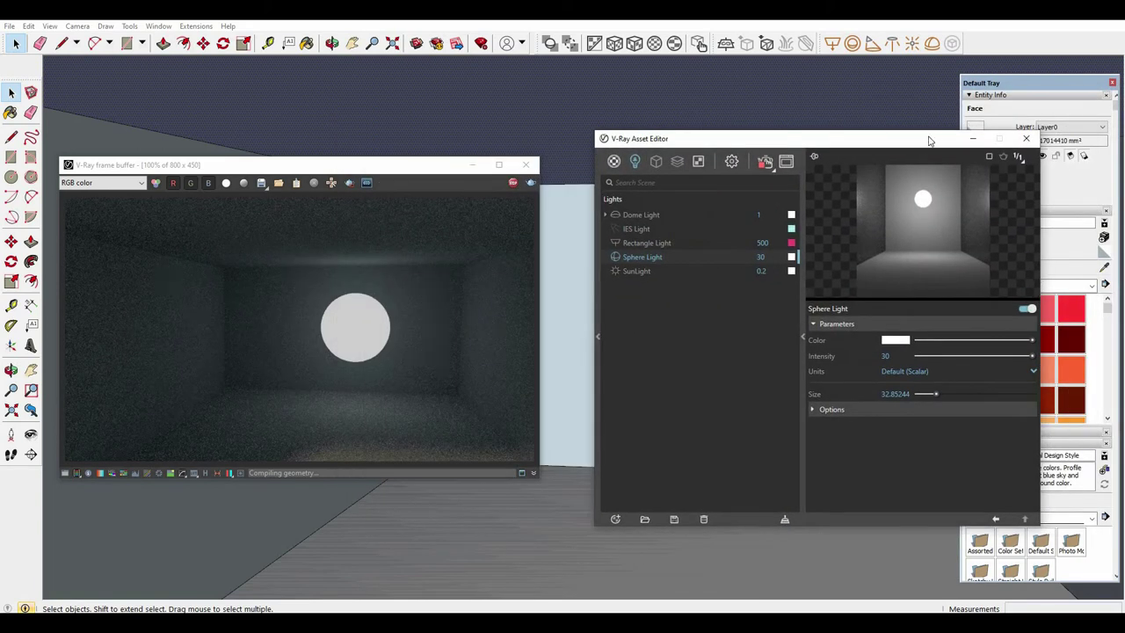
{"action": "left_click_drag", "start_coordinate": [859, 166], "coordinate": [549, 221]}
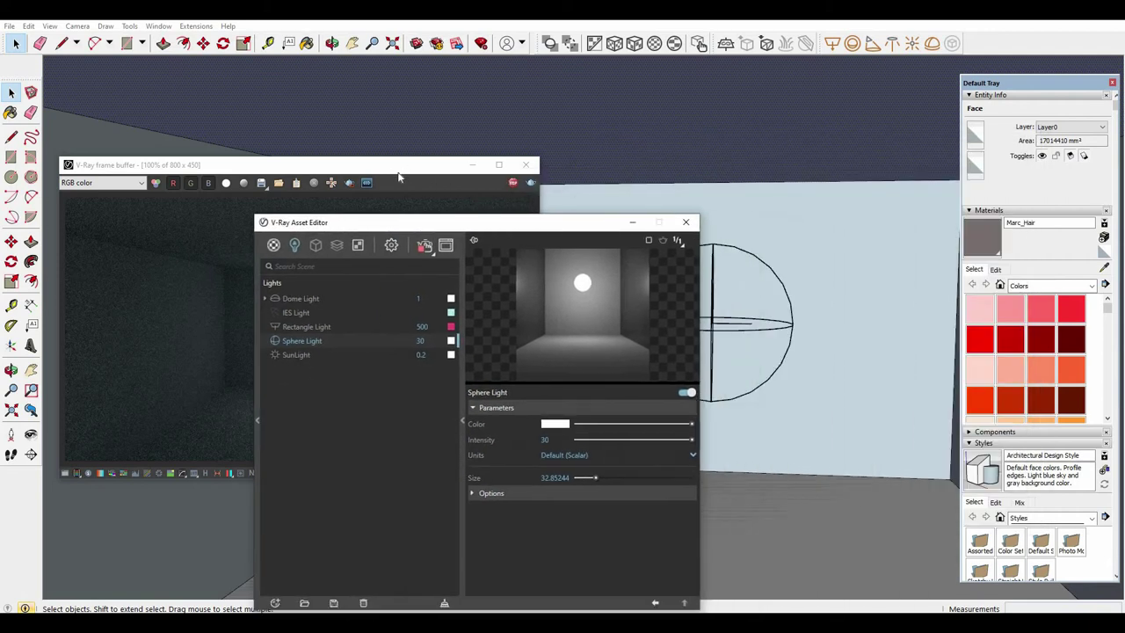
{"action": "left_click", "coordinate": [392, 168]}
{"action": "left_click_drag", "start_coordinate": [942, 186], "coordinate": [1034, 119]}
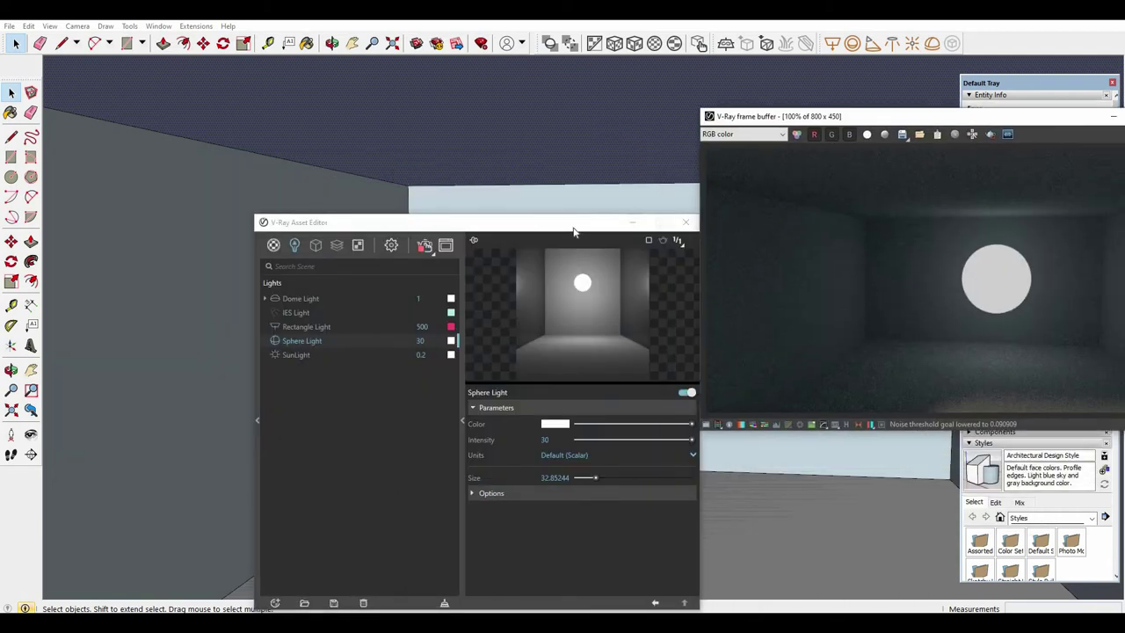
{"action": "left_click_drag", "start_coordinate": [456, 183], "coordinate": [395, 166]}
{"action": "middle_click_drag", "start_coordinate": [621, 300], "coordinate": [566, 303], "text": "shift"}
{"action": "left_click_drag", "start_coordinate": [856, 120], "coordinate": [743, 113]}
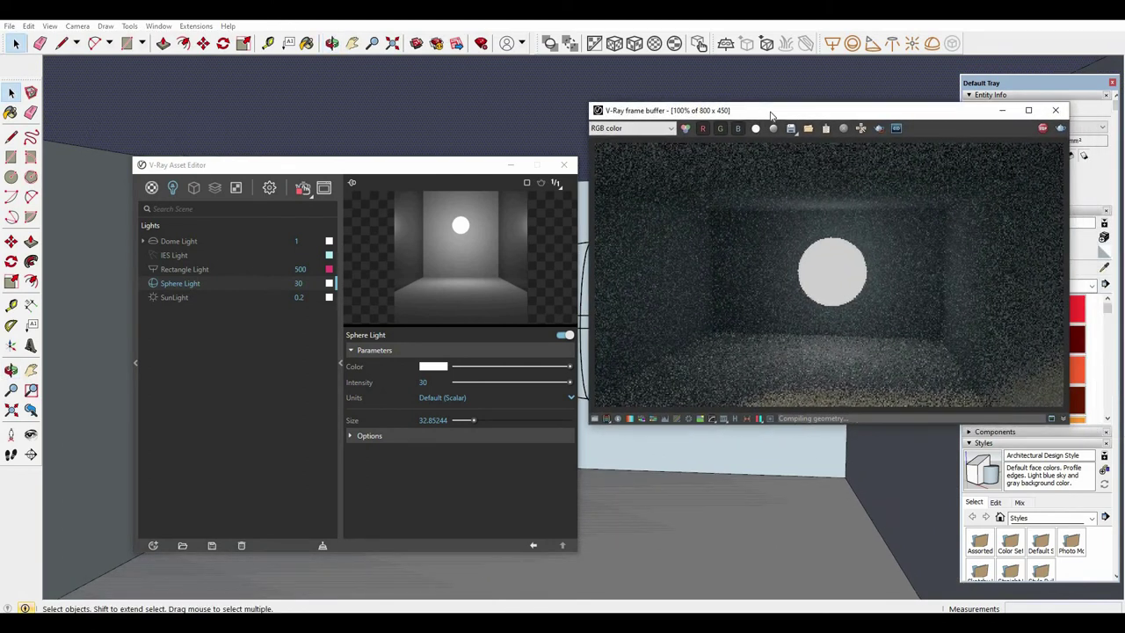
Try intensities of 50 and 100 on the sphere light.
{"action": "left_click", "coordinate": [410, 382]}
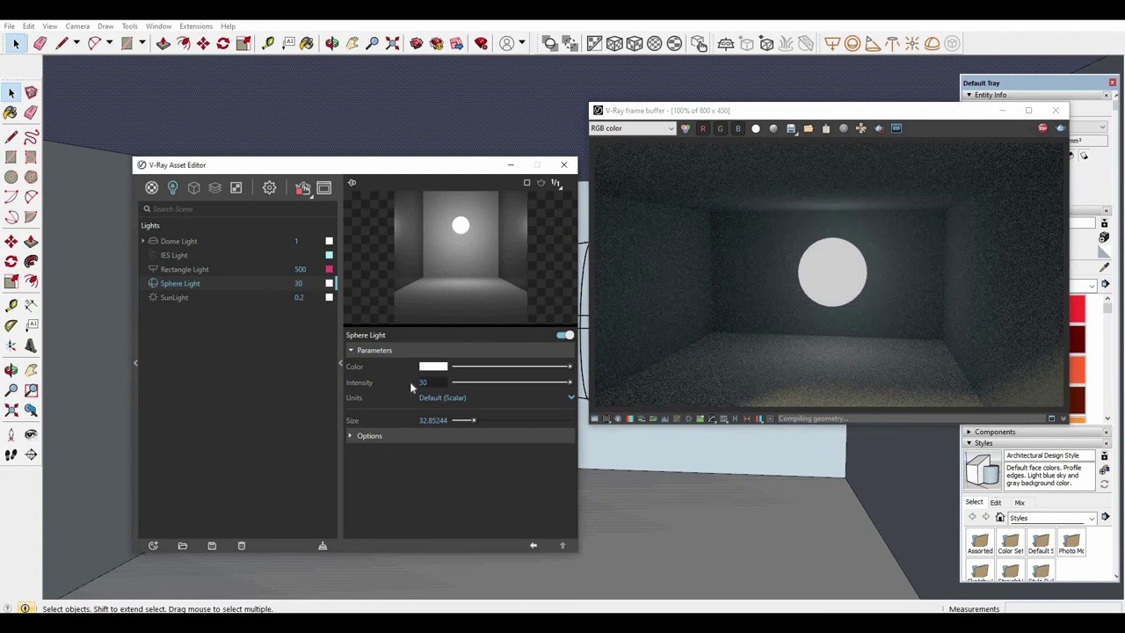
{"action": "type", "text": "50"}
{"action": "key", "text": "Return"}
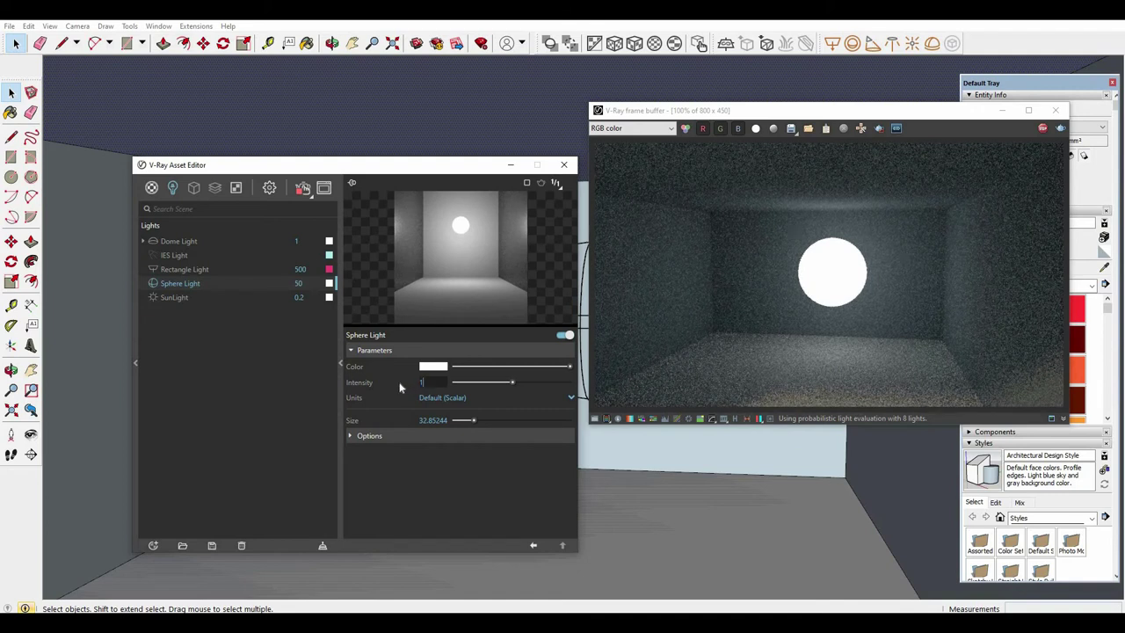
{"action": "type", "text": "100"}
{"action": "key", "text": "Return"}
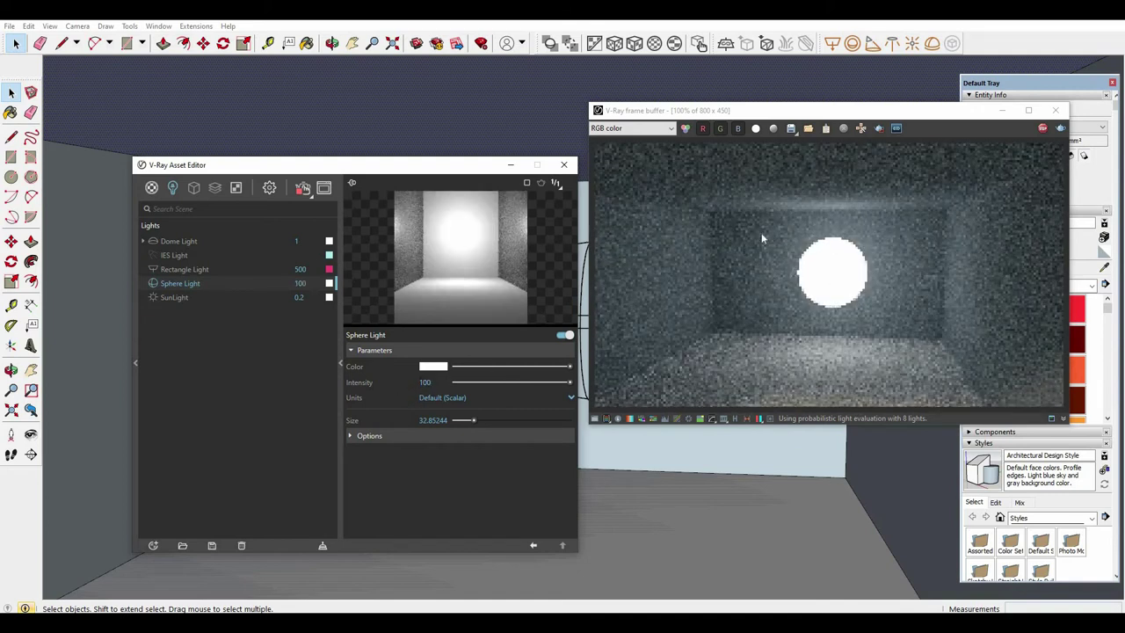
Try a salmon red of R 0.963, G 0.465, B 0.465 as the sphere light's color.
{"action": "left_click", "coordinate": [436, 367]}
{"action": "left_click", "coordinate": [424, 249]}
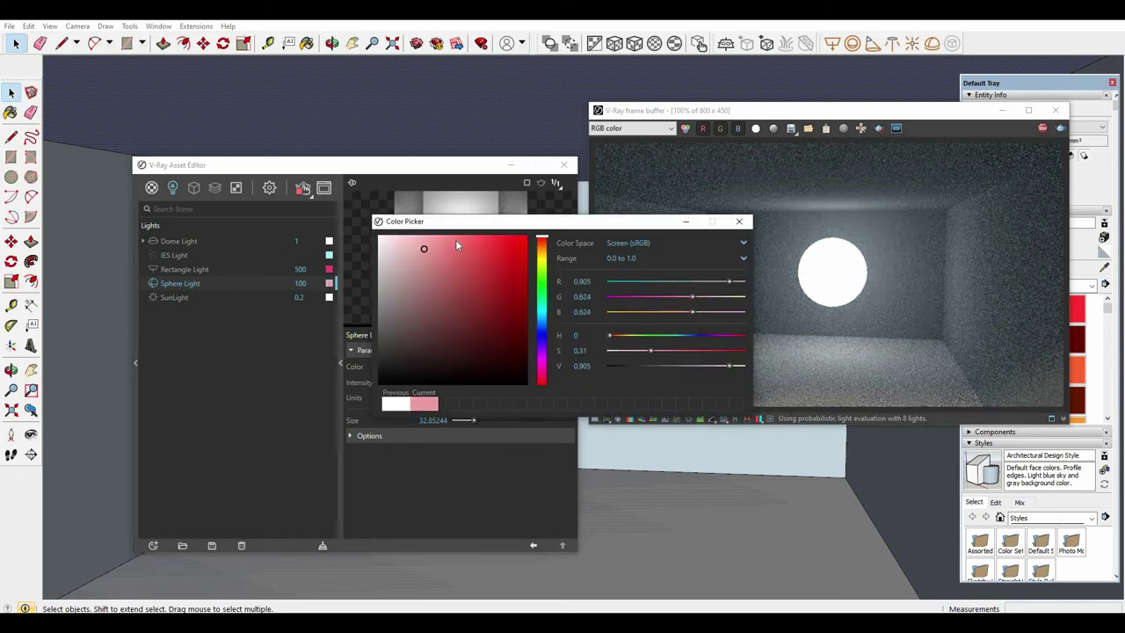
{"action": "left_click", "coordinate": [455, 240]}
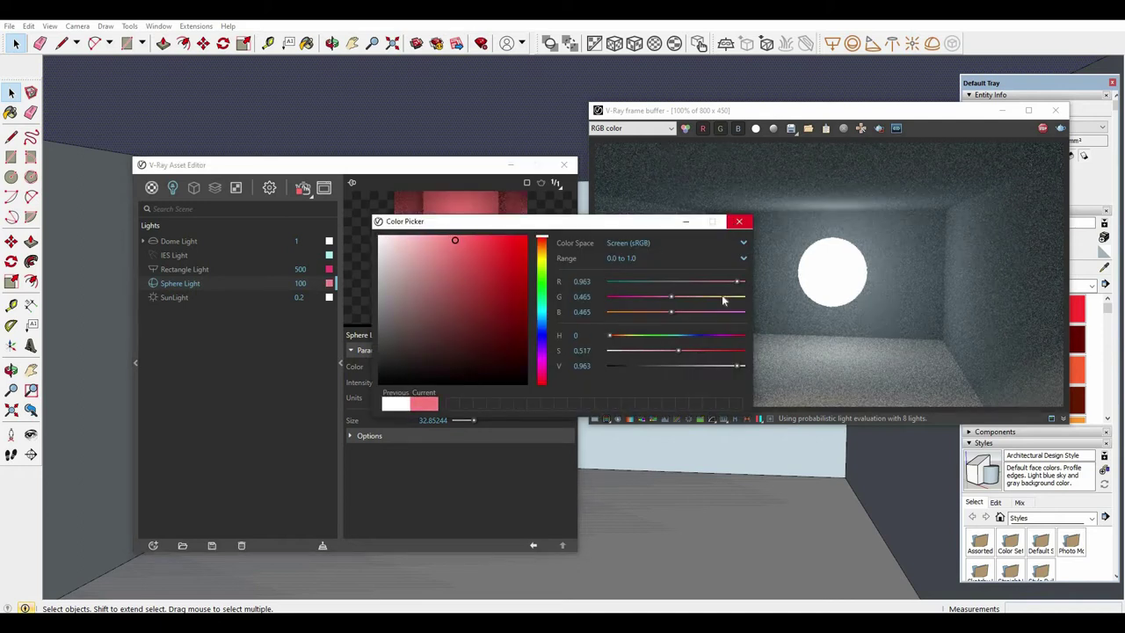
{"action": "left_click", "coordinate": [738, 222]}
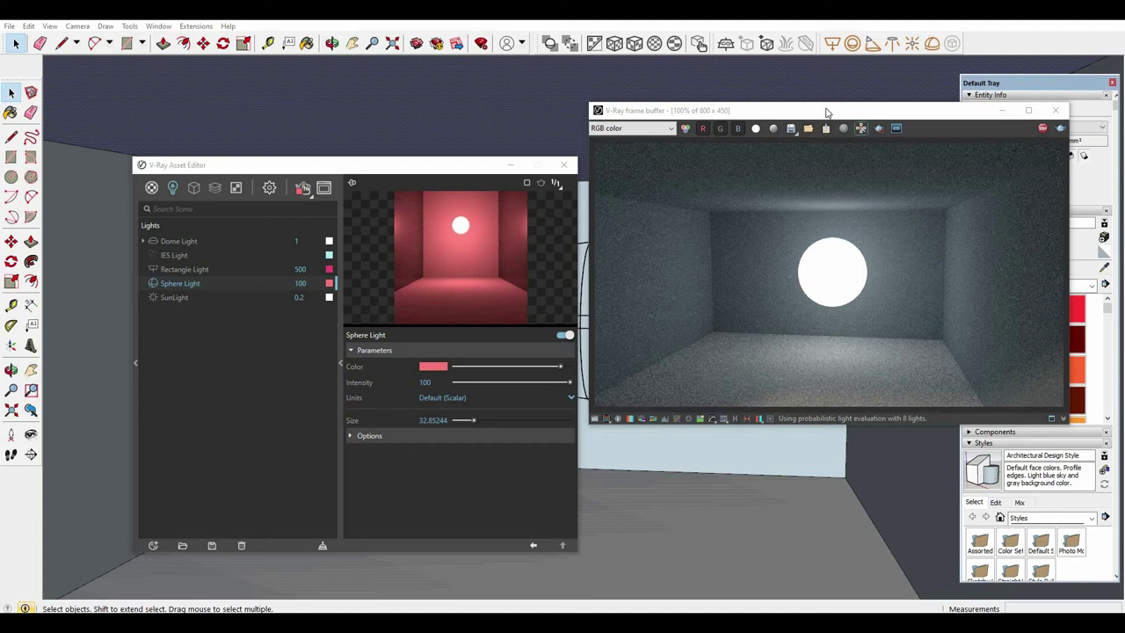
{"action": "left_click", "coordinate": [643, 355]}
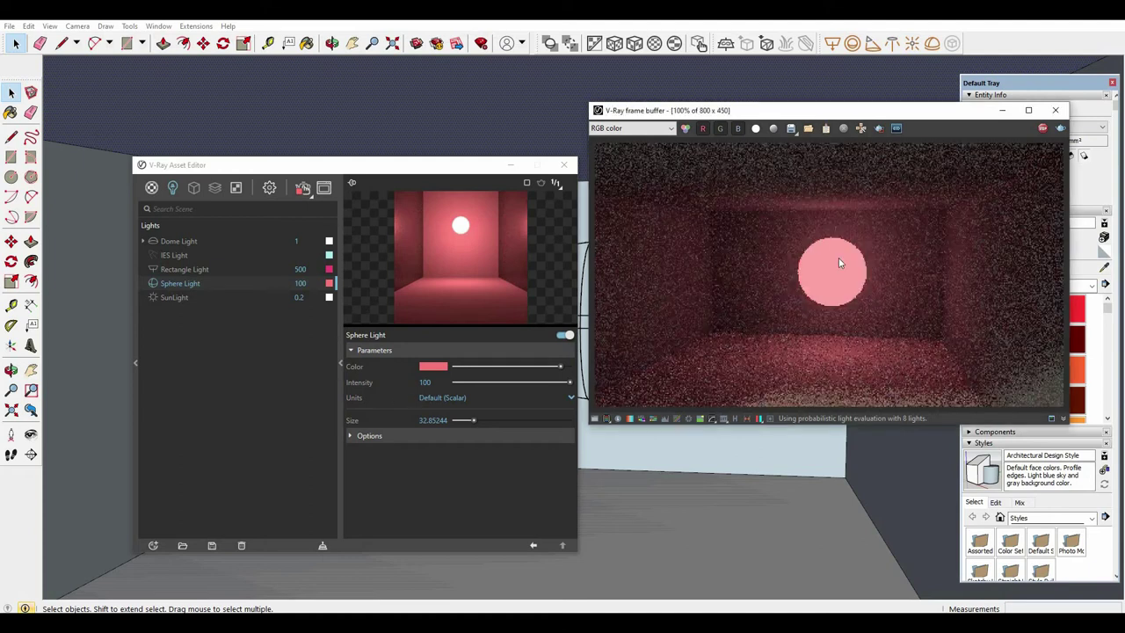
Change the sphere light's color to a bright cyan.
{"action": "left_click", "coordinate": [432, 368]}
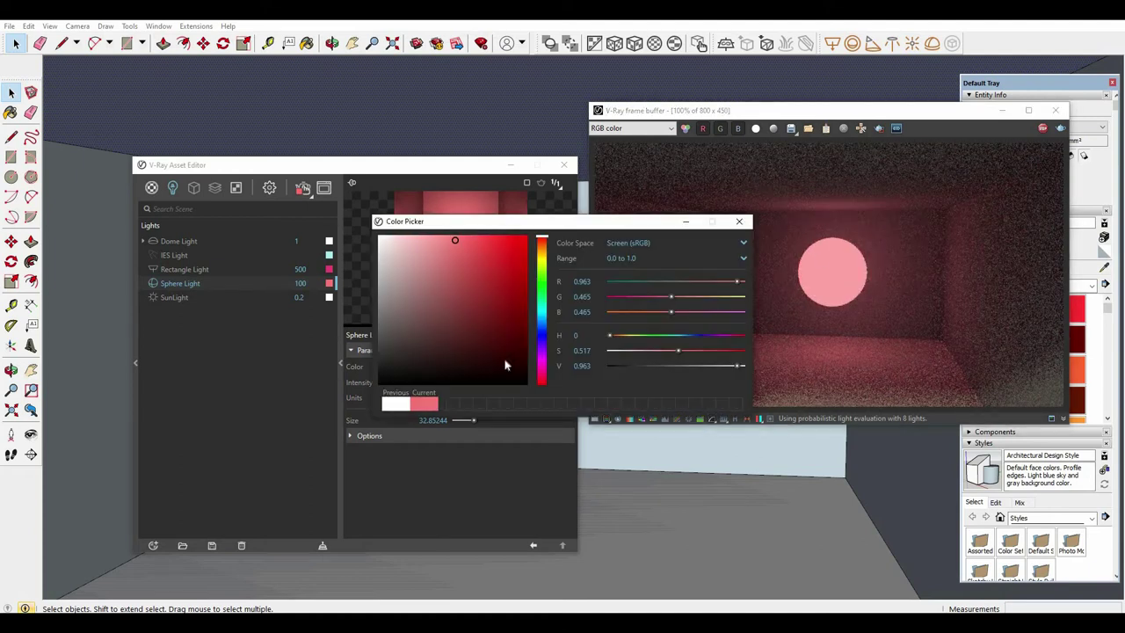
{"action": "left_click", "coordinate": [542, 313]}
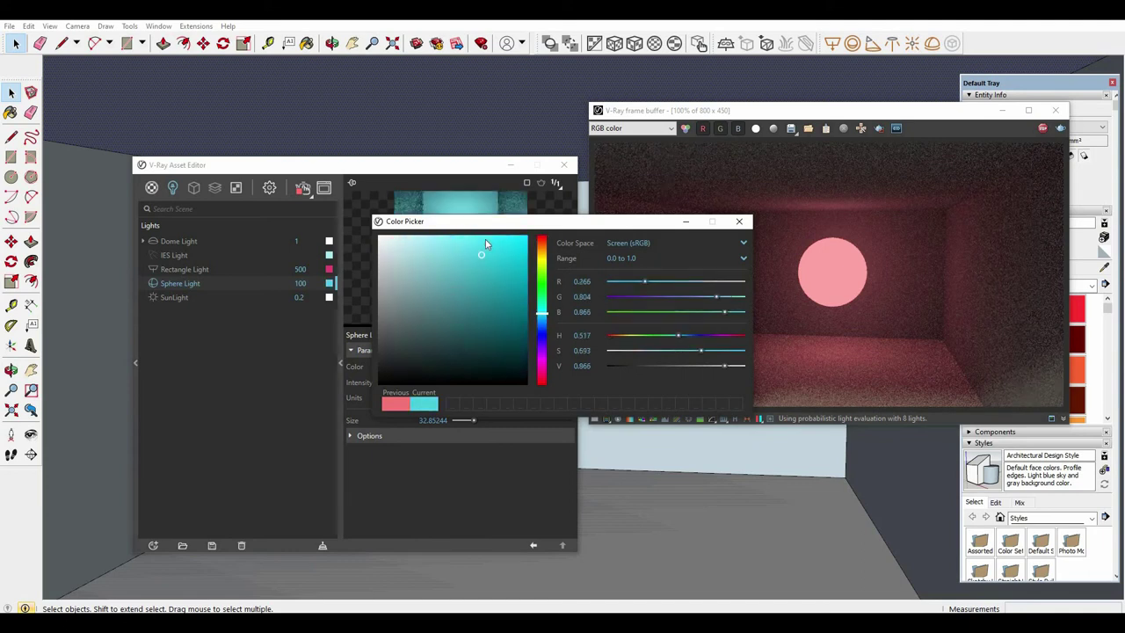
{"action": "left_click", "coordinate": [488, 239]}
{"action": "left_click", "coordinate": [685, 221]}
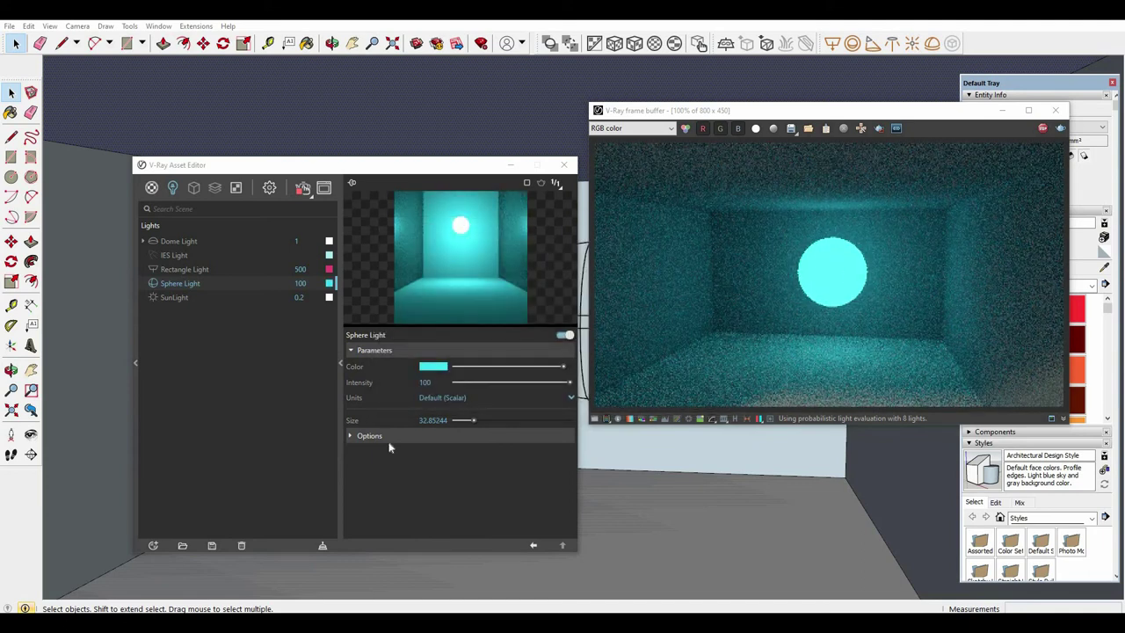
Set the sphere light's intensity to 500.
{"action": "double_click", "coordinate": [426, 382]}
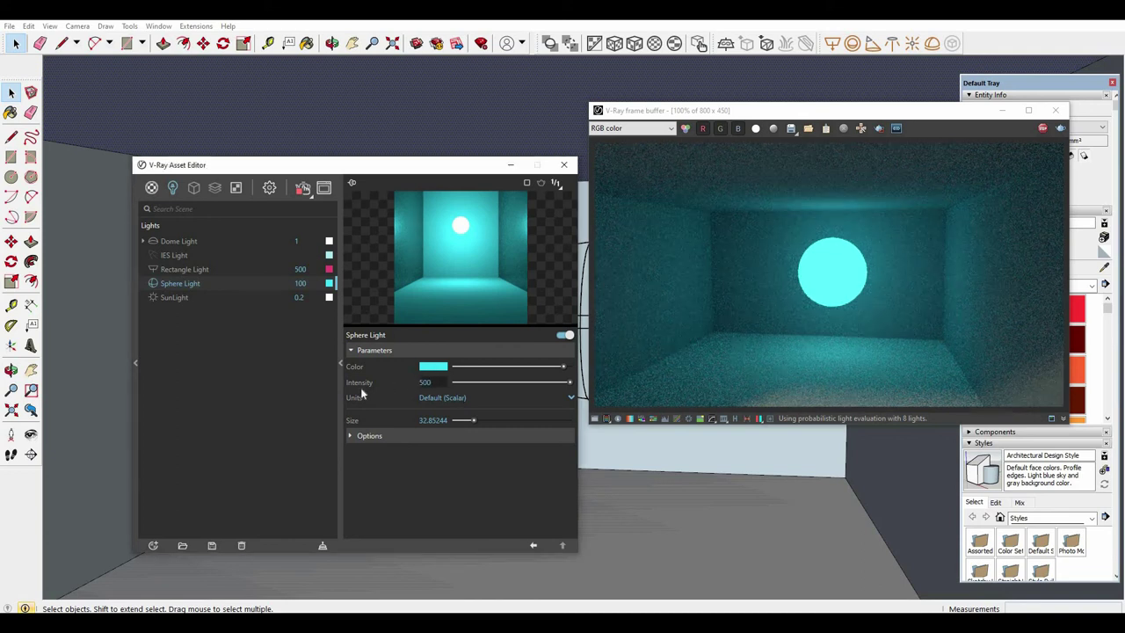
{"action": "type", "text": "5000"}
{"action": "key", "text": "BackSpace"}
{"action": "key", "text": "Return"}
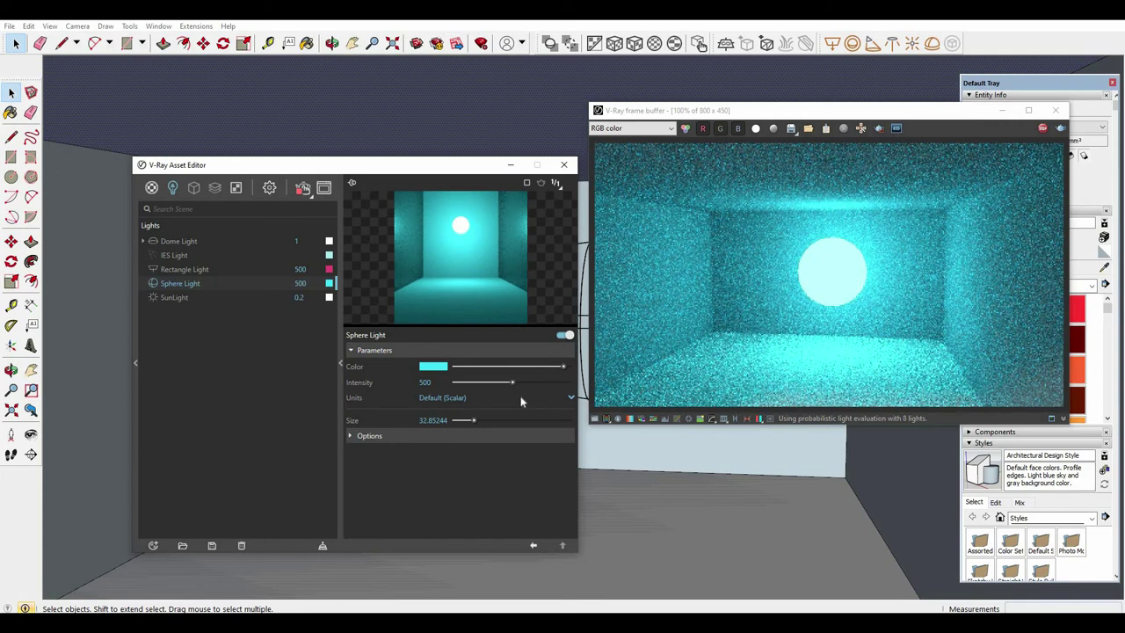
Try Luminous Power, Luminance and Radiant Power as the sphere light's units, and finish with Radiance (W/m^2/sr).
{"action": "left_click", "coordinate": [453, 397]}
{"action": "left_click", "coordinate": [474, 431]}
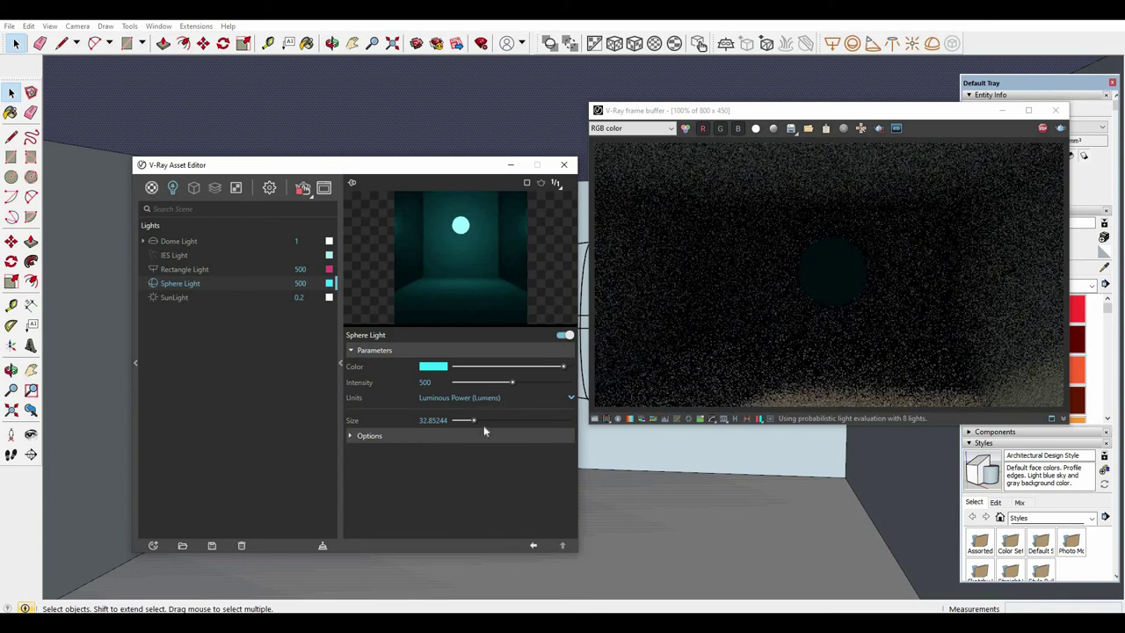
{"action": "left_click", "coordinate": [492, 397]}
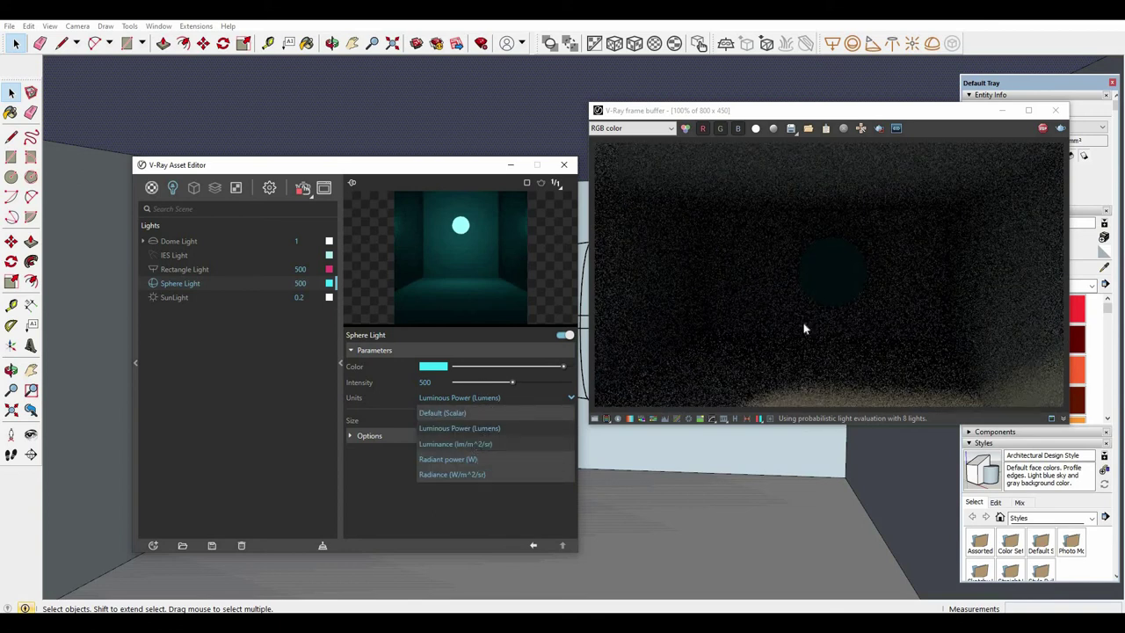
{"action": "left_click", "coordinate": [470, 443]}
{"action": "left_click", "coordinate": [488, 398]}
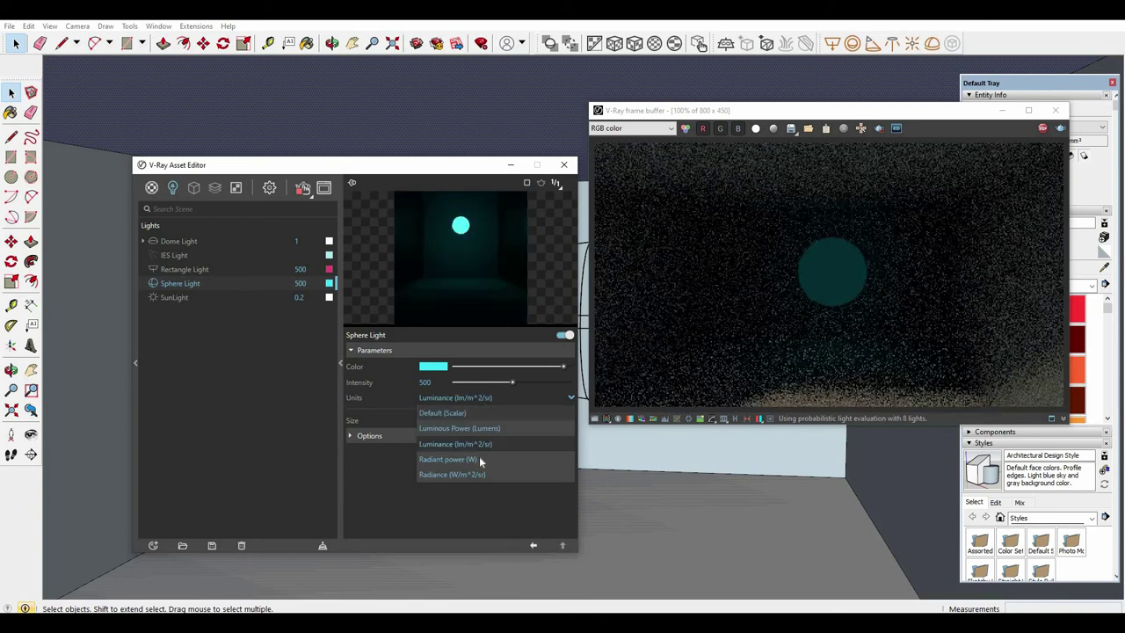
{"action": "left_click", "coordinate": [478, 459]}
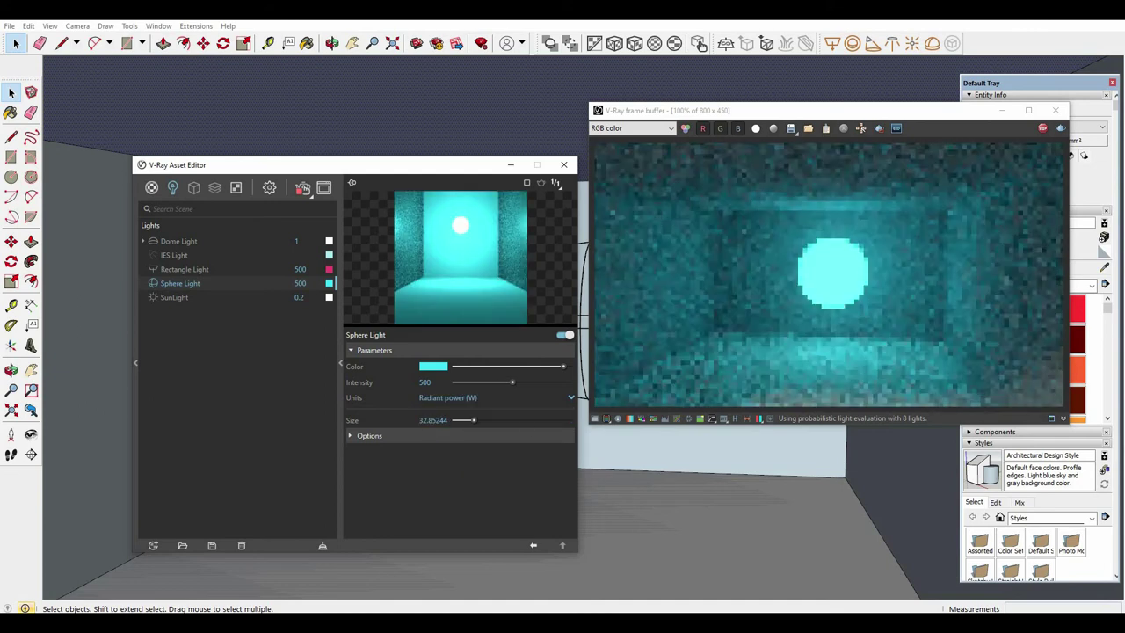
{"action": "left_click", "coordinate": [492, 394]}
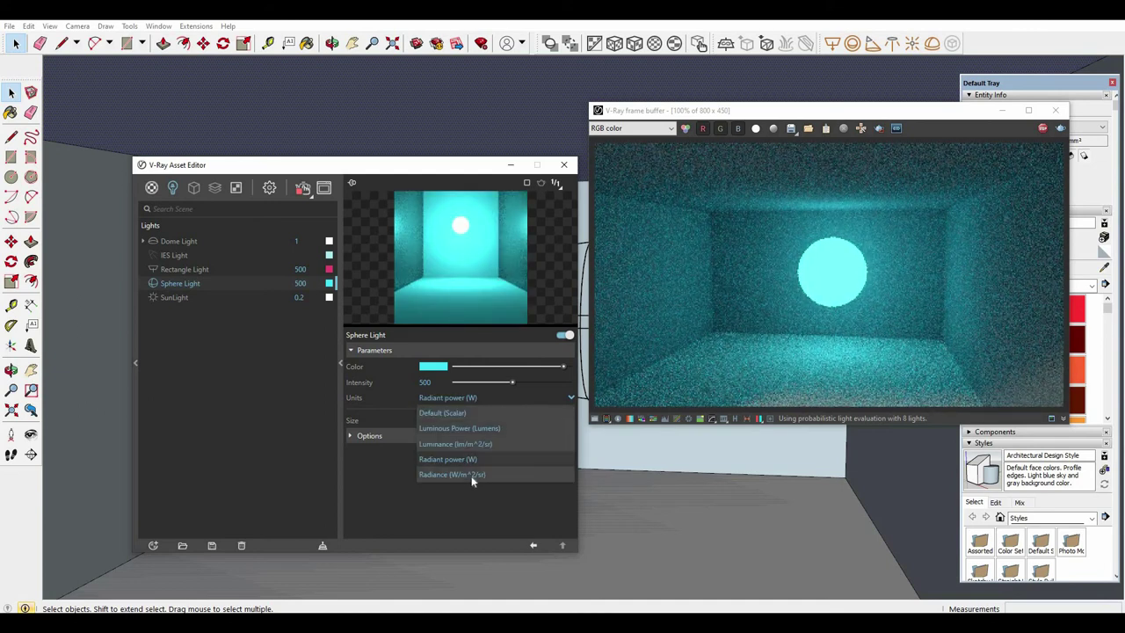
{"action": "left_click", "coordinate": [471, 475]}
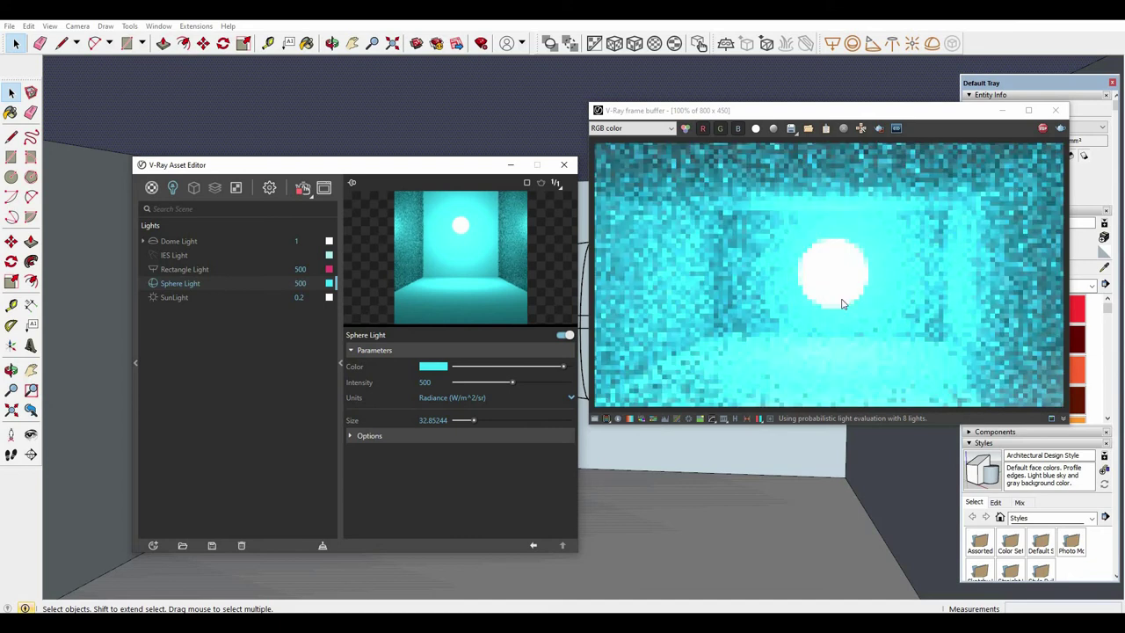
Try Default (Scalar) and Radiant power (W) as the sphere light's units, and finish with Default (Scalar).
{"action": "left_click", "coordinate": [501, 398]}
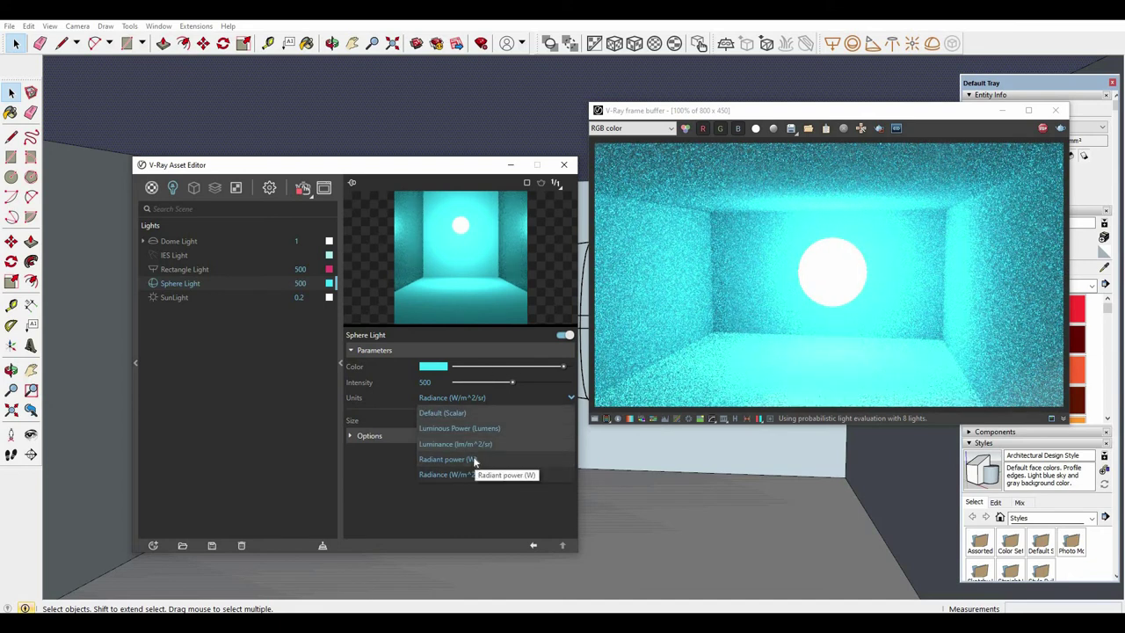
{"action": "left_click", "coordinate": [442, 412]}
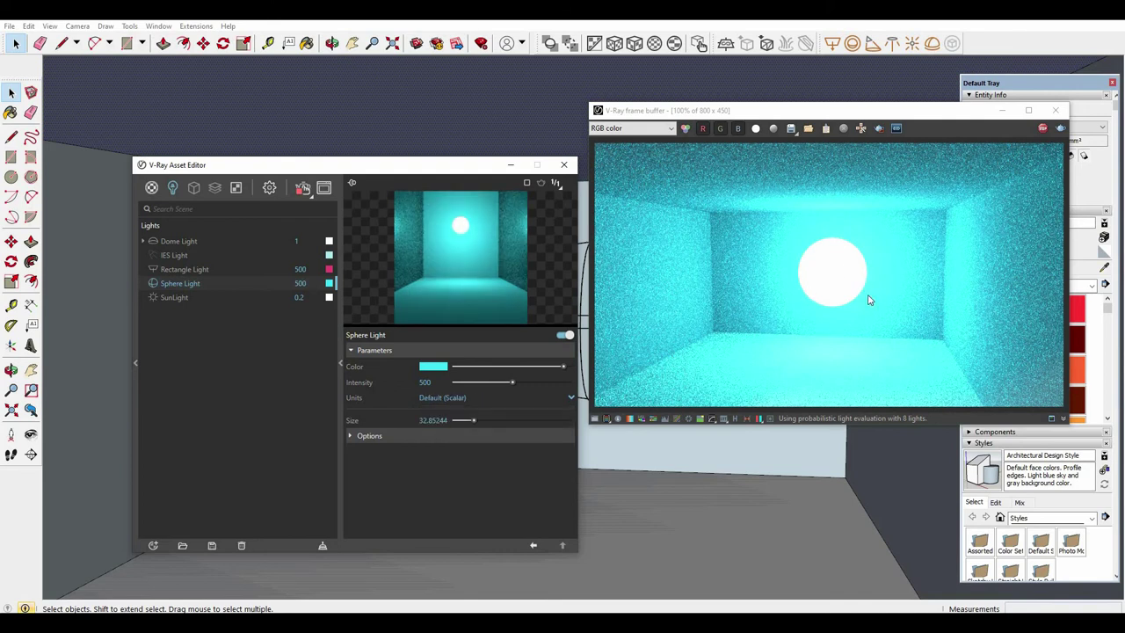
{"action": "left_click", "coordinate": [475, 400]}
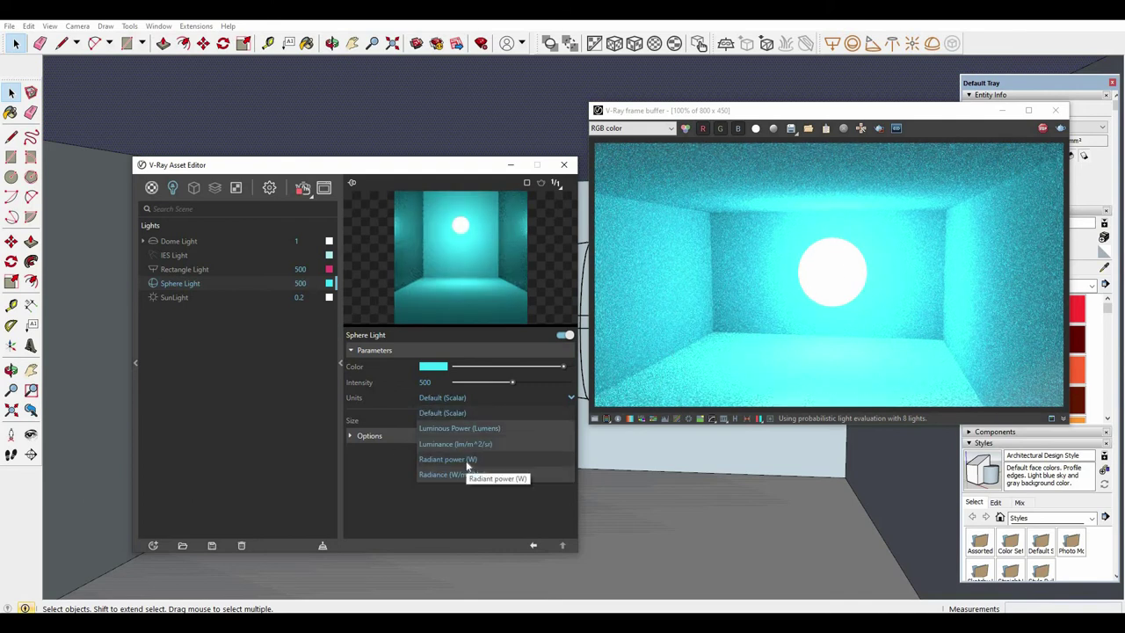
{"action": "left_click", "coordinate": [448, 459]}
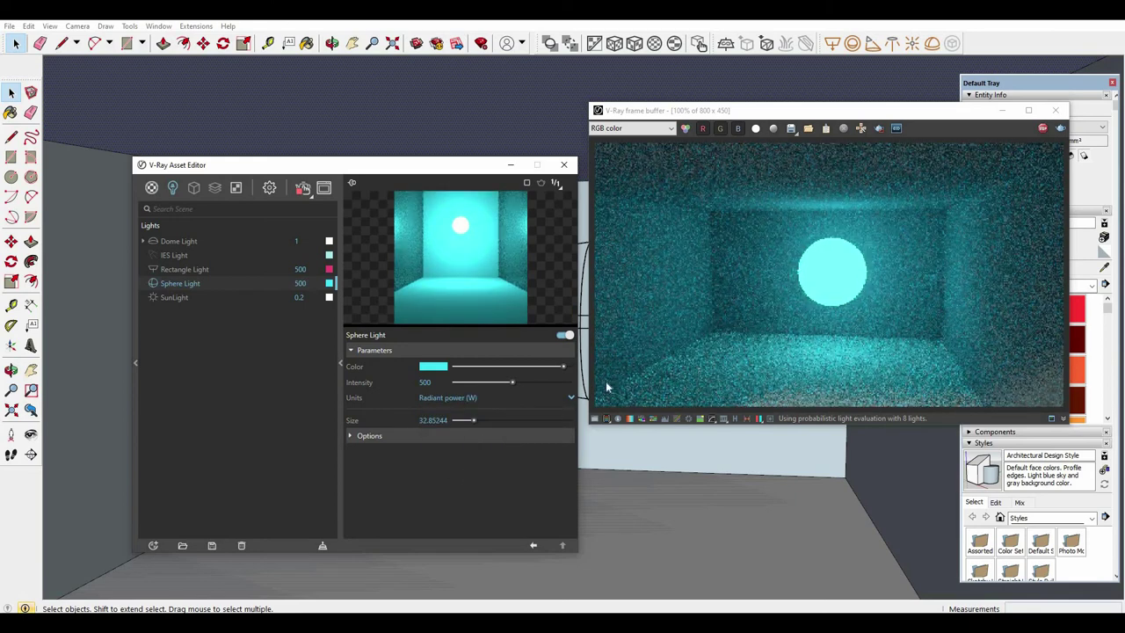
{"action": "left_click", "coordinate": [483, 403]}
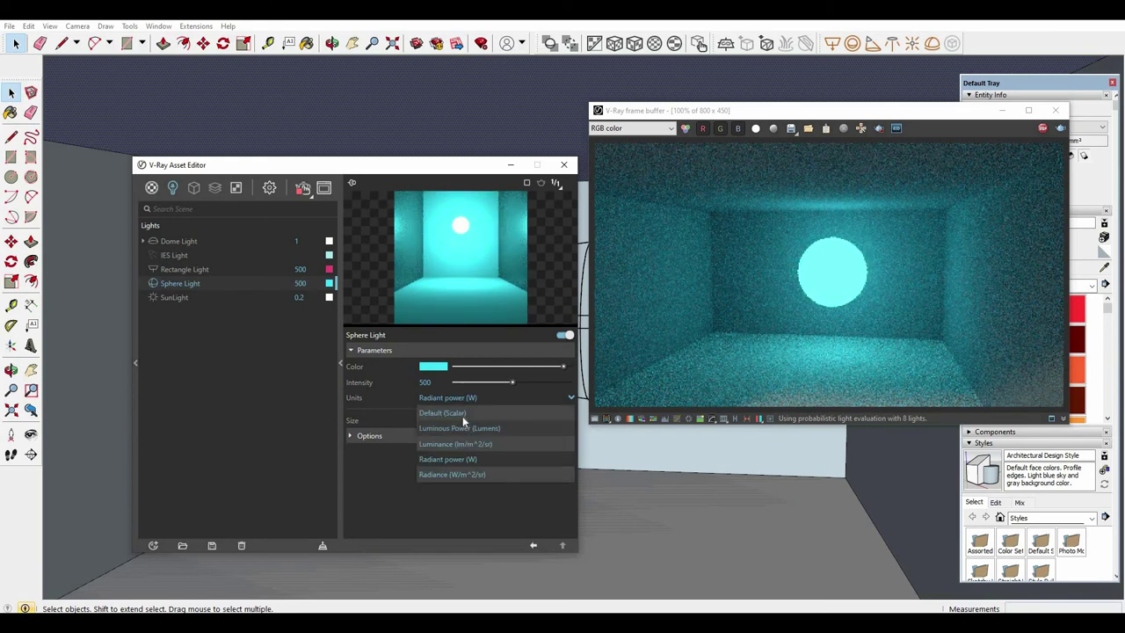
{"action": "left_click", "coordinate": [462, 415]}
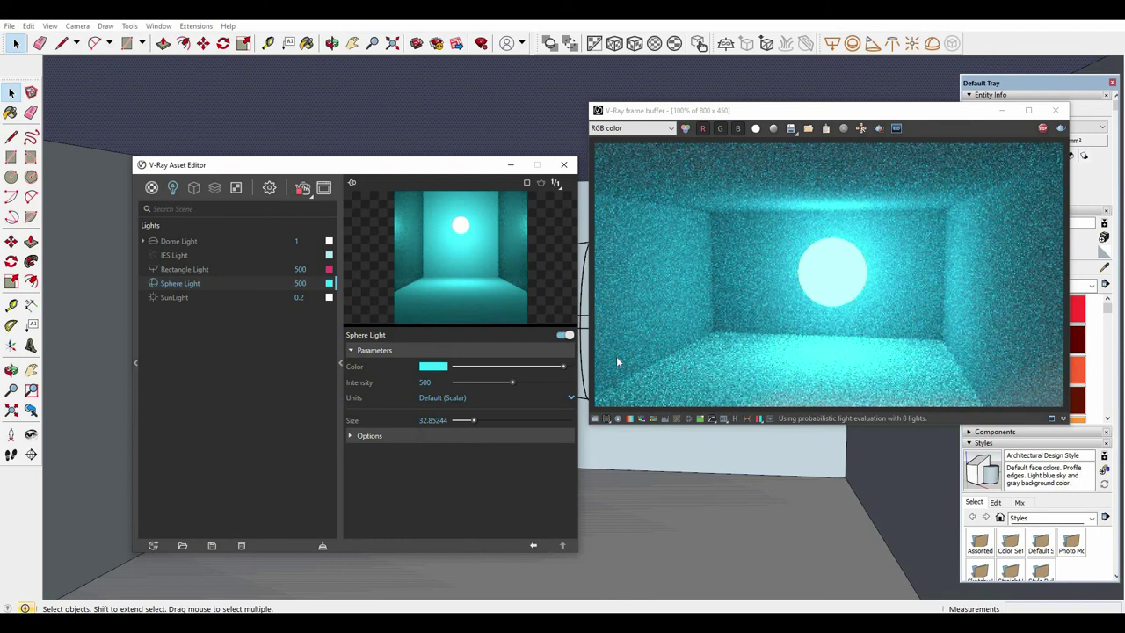
Try an intensity of 50 for the sphere light, and raise it to 100.
{"action": "left_click", "coordinate": [425, 382]}
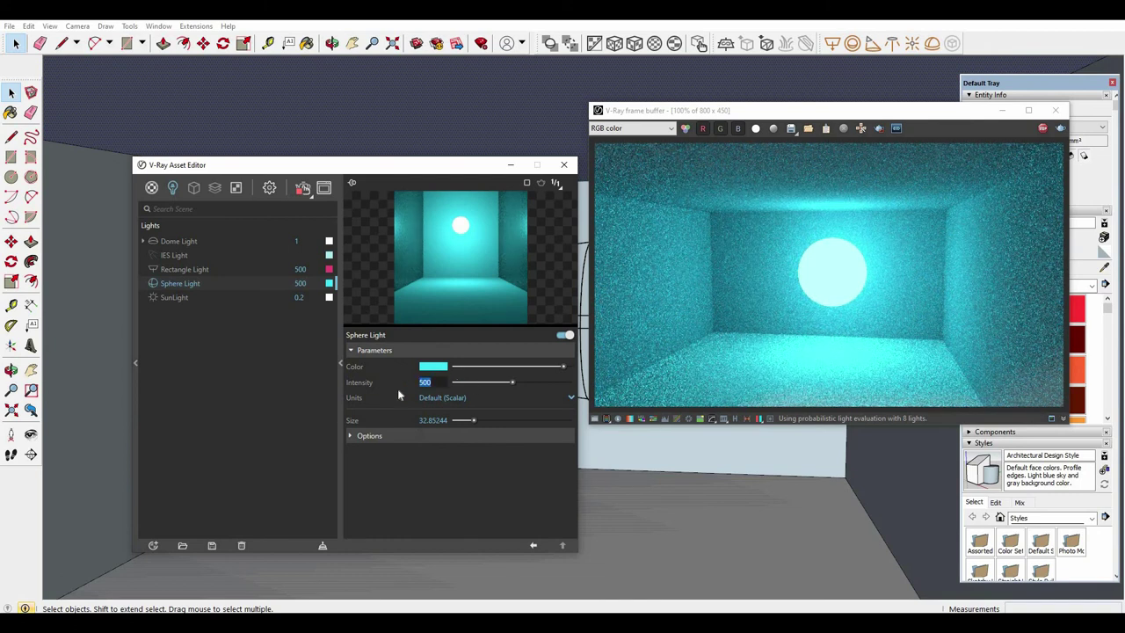
{"action": "type", "text": "50"}
{"action": "key", "text": "Return"}
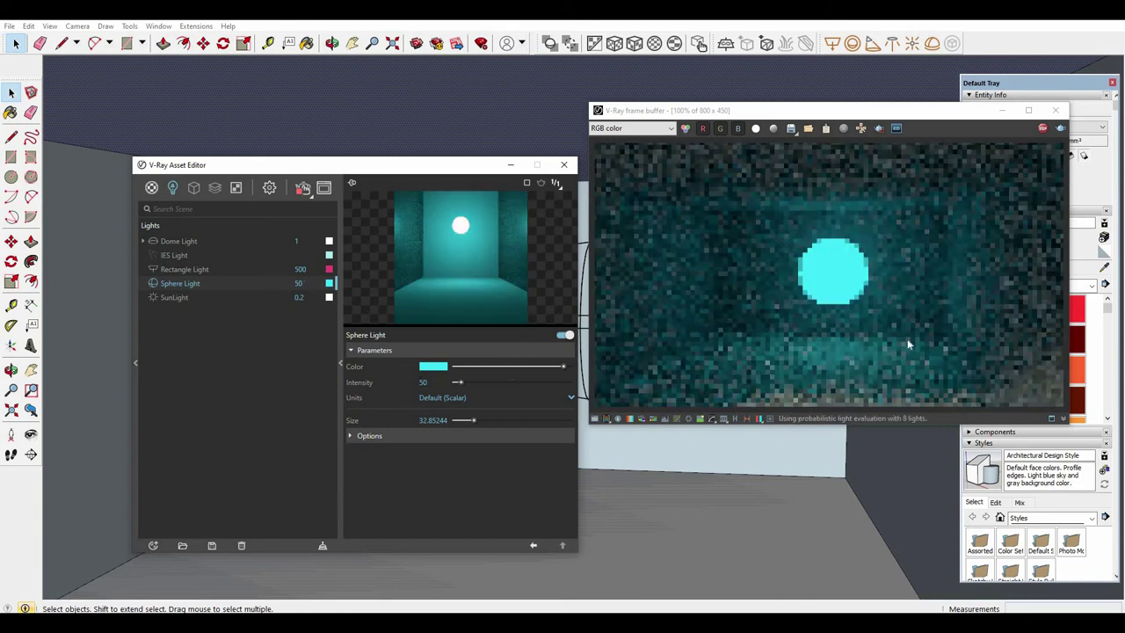
{"action": "left_click", "coordinate": [428, 382]}
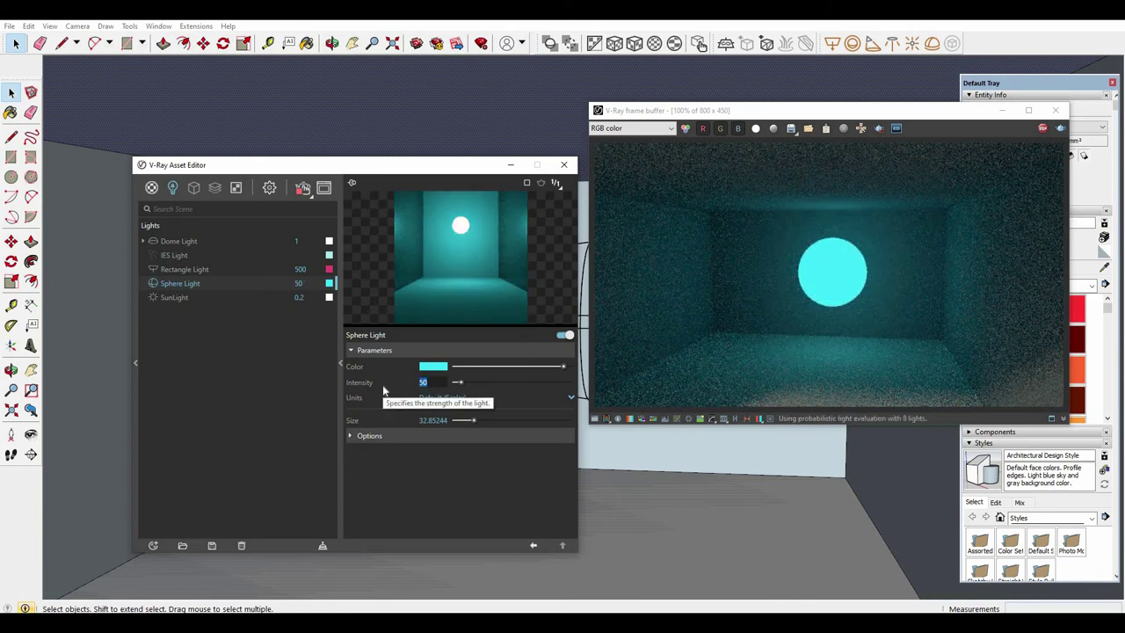
{"action": "type", "text": "100"}
{"action": "key", "text": "Return"}
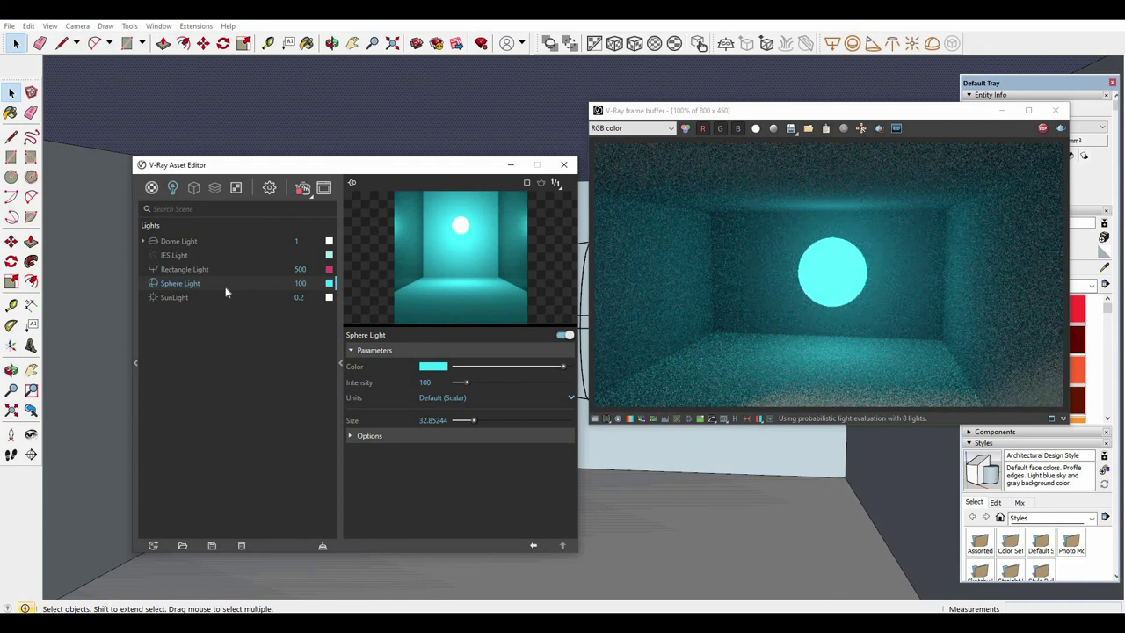
Switch the sphere light off and on again, and enable its Invisible option.
{"action": "left_click", "coordinate": [563, 336]}
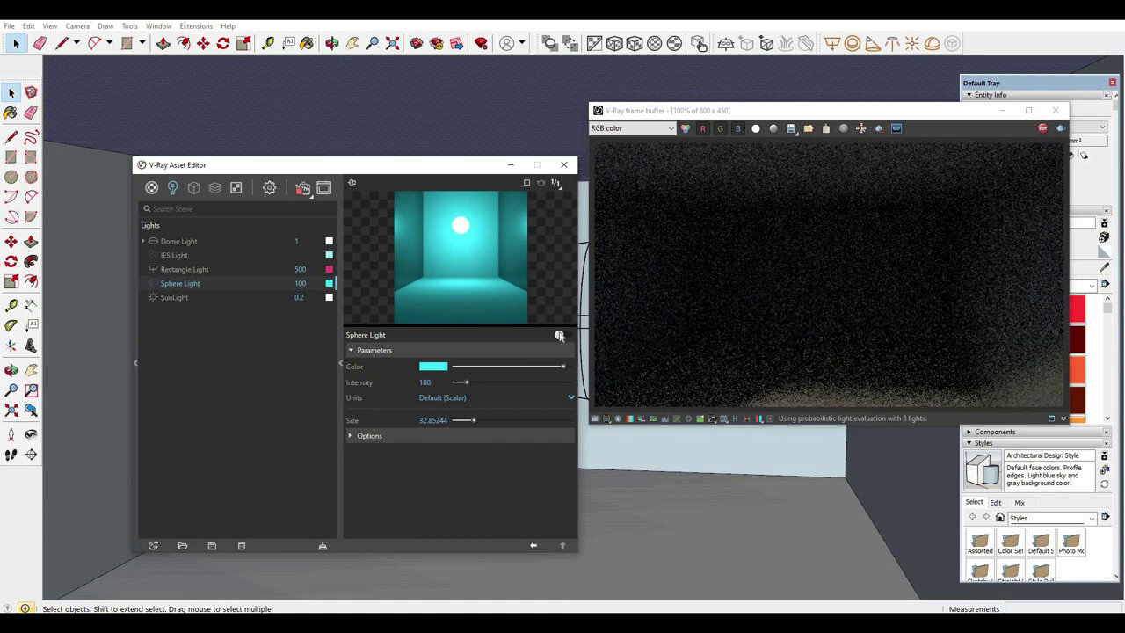
{"action": "left_click", "coordinate": [567, 335]}
{"action": "left_click", "coordinate": [420, 437]}
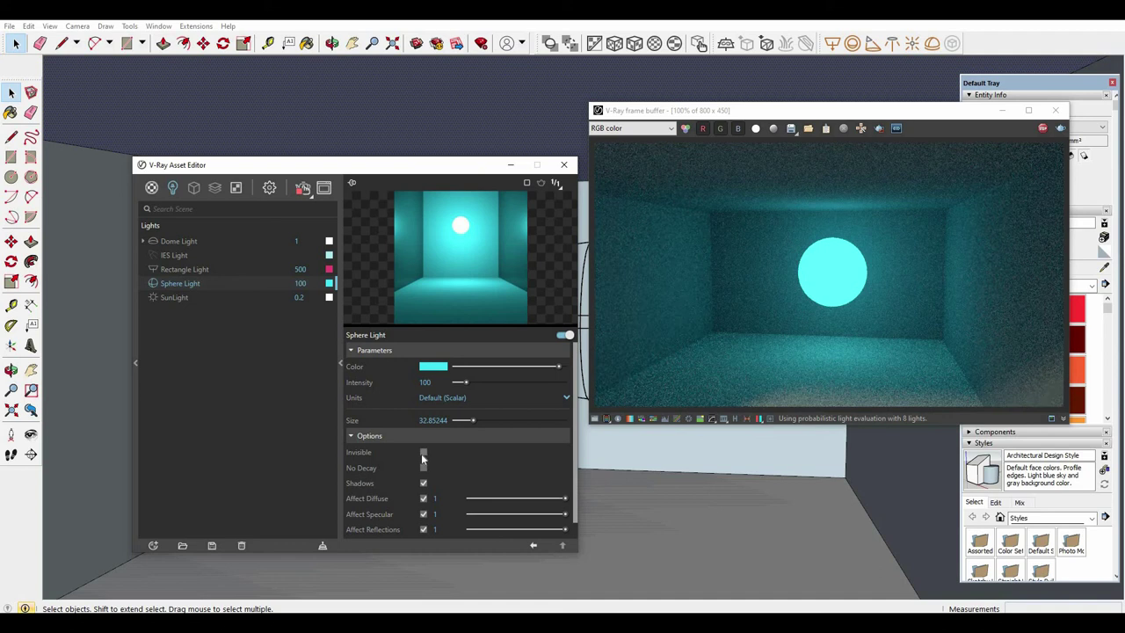
{"action": "left_click", "coordinate": [423, 452]}
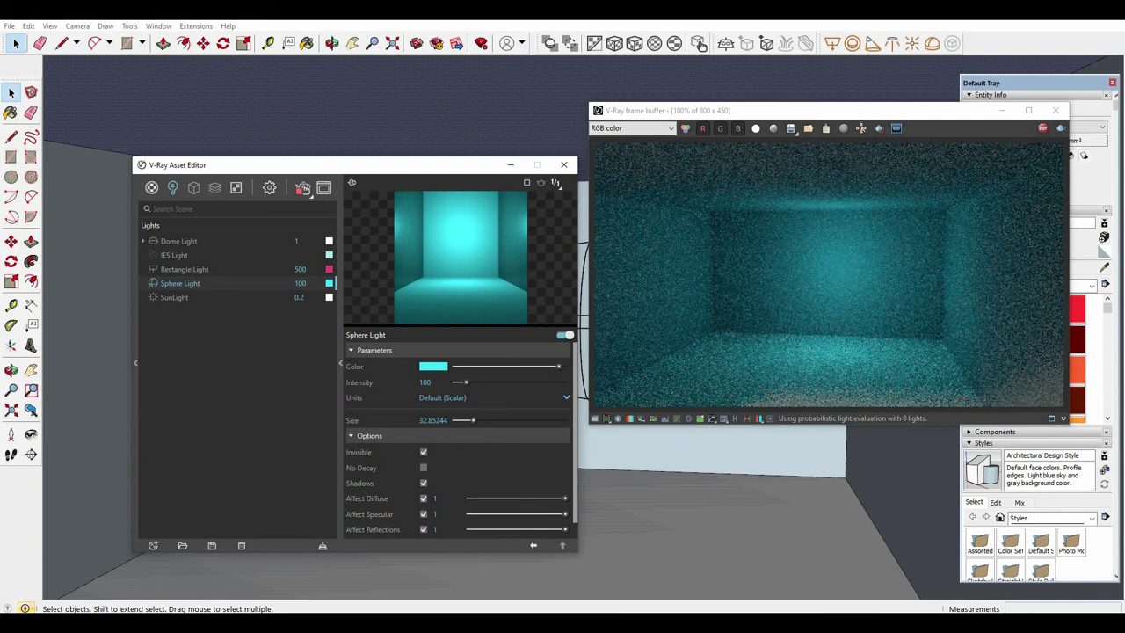
Try intensities of 500 and 10000 for the invisible sphere light, and reduce it to 1000.
{"action": "type", "text": "500"}
{"action": "key", "text": "Return"}
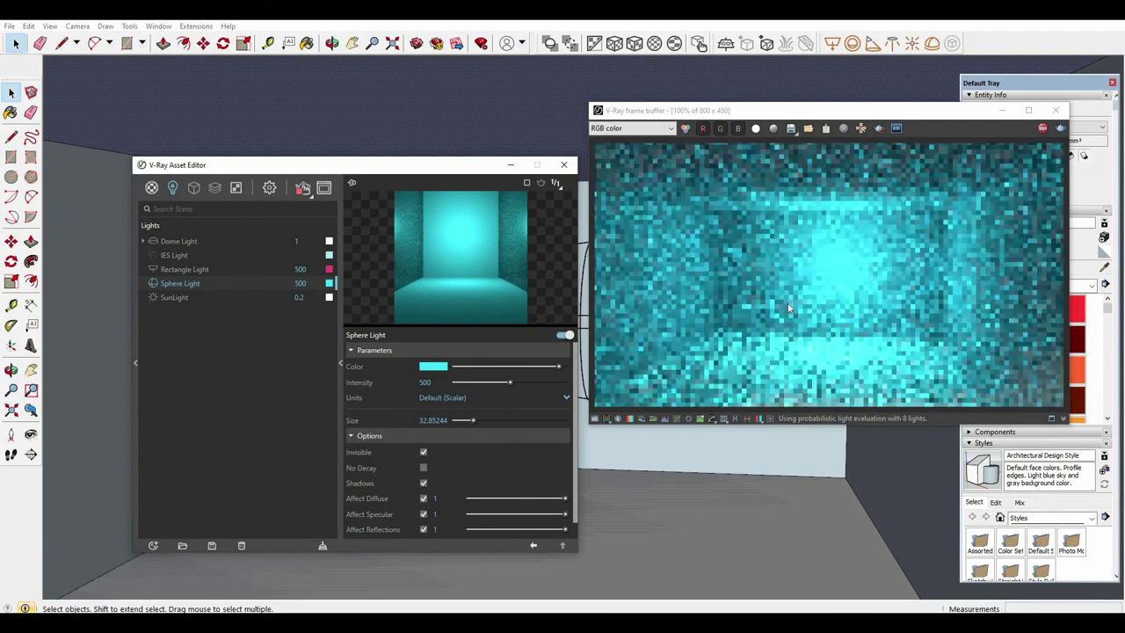
{"action": "left_click_drag", "start_coordinate": [436, 382], "coordinate": [395, 393]}
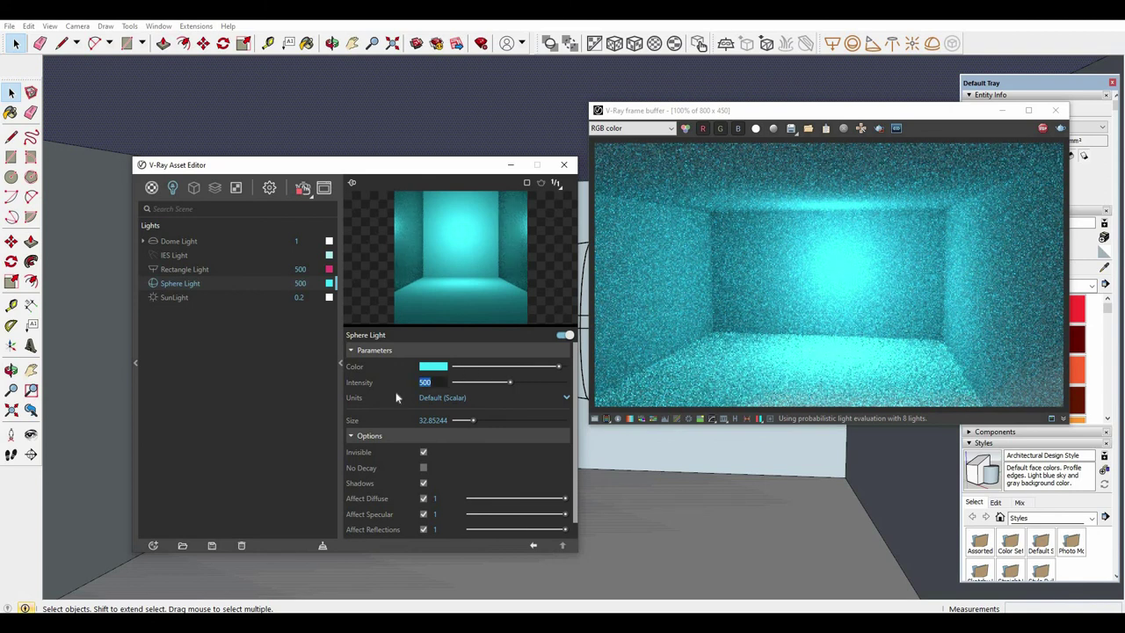
{"action": "type", "text": "1000"}
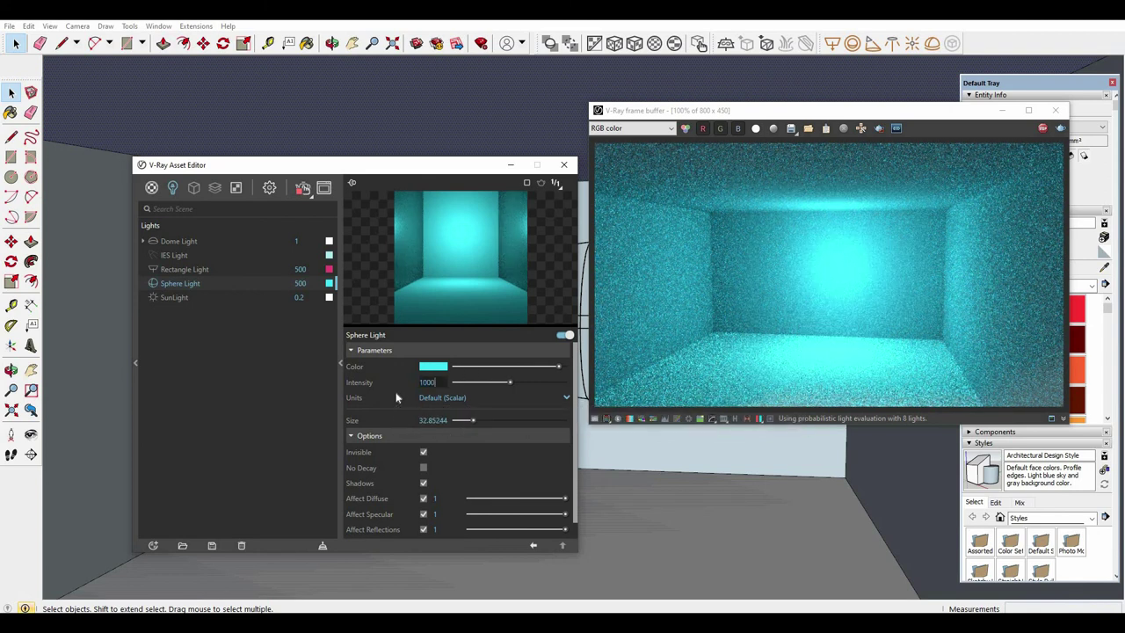
{"action": "type", "text": "0"}
{"action": "key", "text": "Return"}
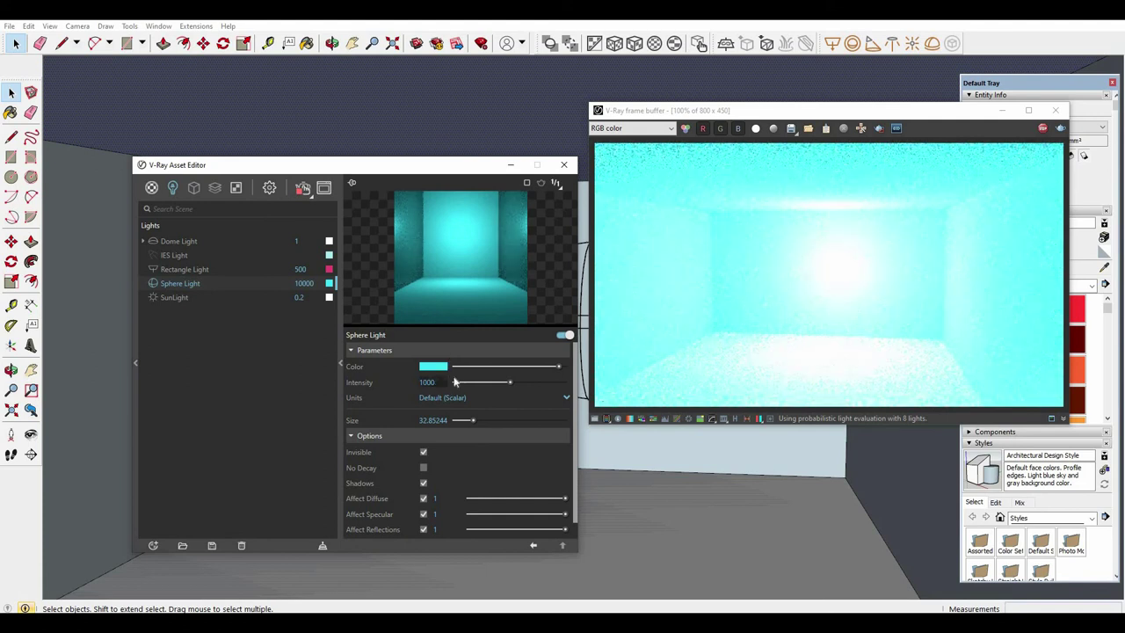
{"action": "key", "text": "Return"}
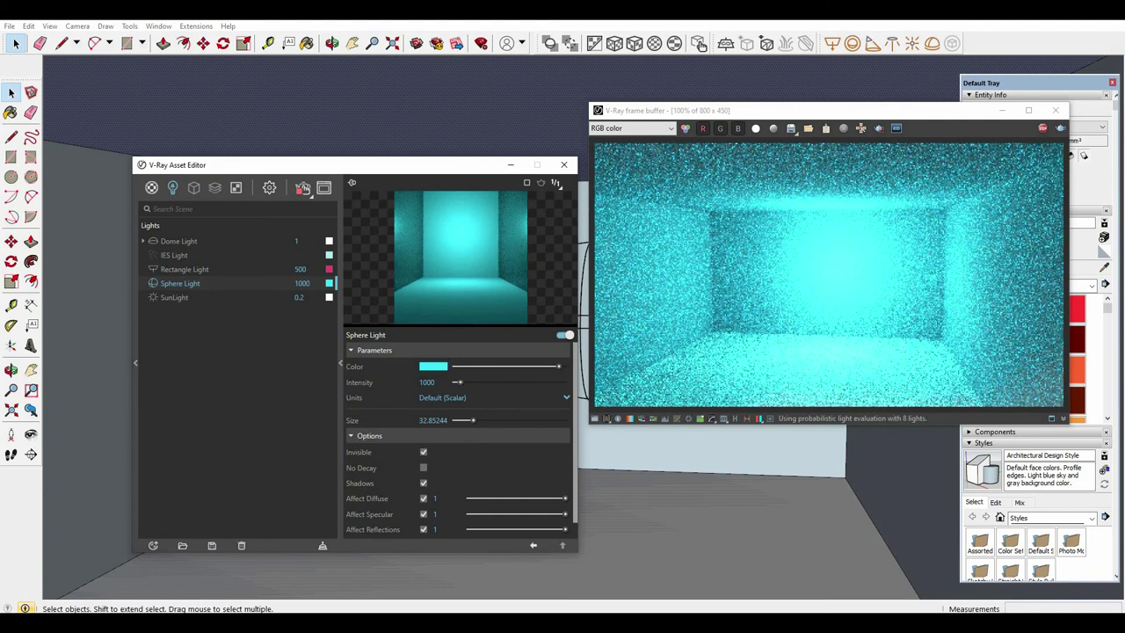
Turn off the sphere light's Affect Reflections option, try an intensity of 100 and settle on 300.
{"action": "scroll", "coordinate": [443, 496], "scroll_direction": "down", "scroll_amount": 1}
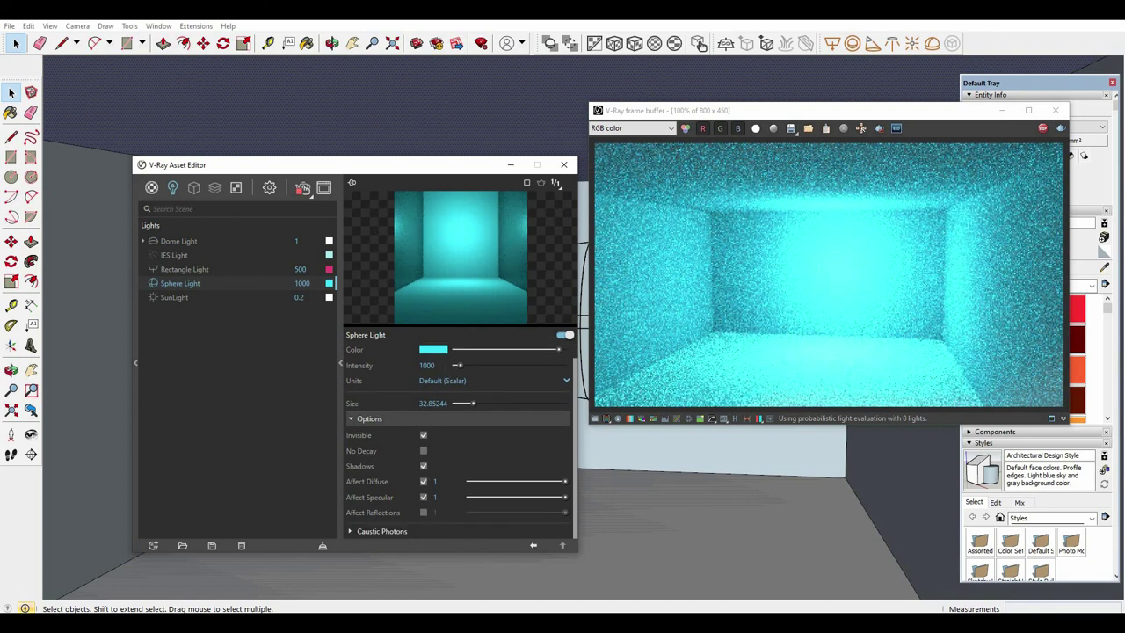
{"action": "left_click", "coordinate": [434, 364]}
{"action": "key", "text": "BackSpace"}
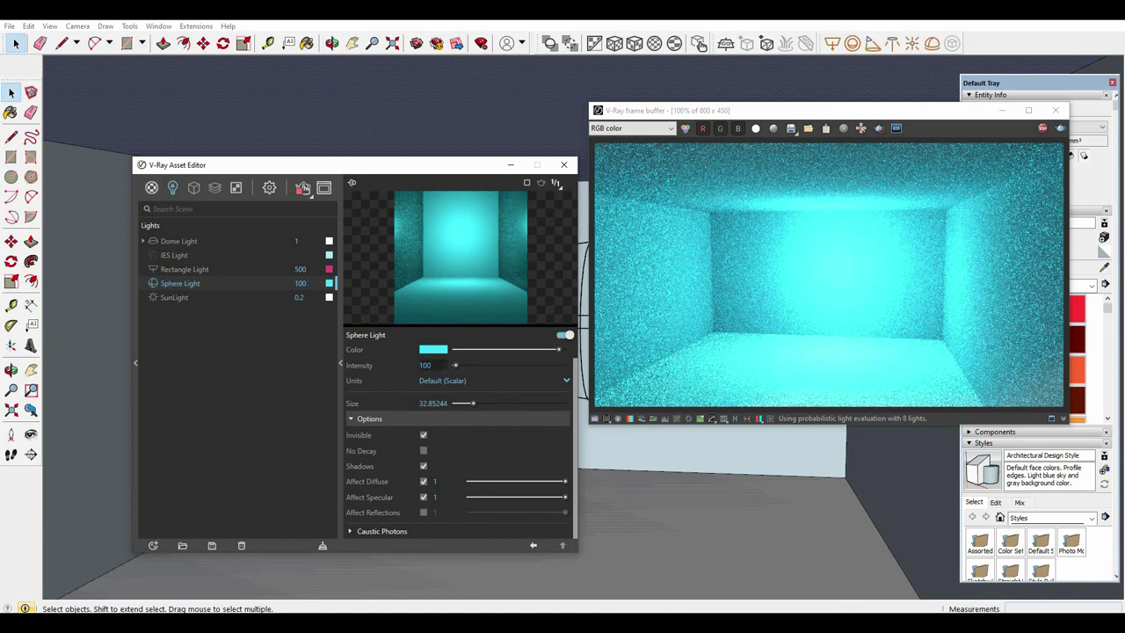
{"action": "key", "text": "Return"}
{"action": "type", "text": "3"}
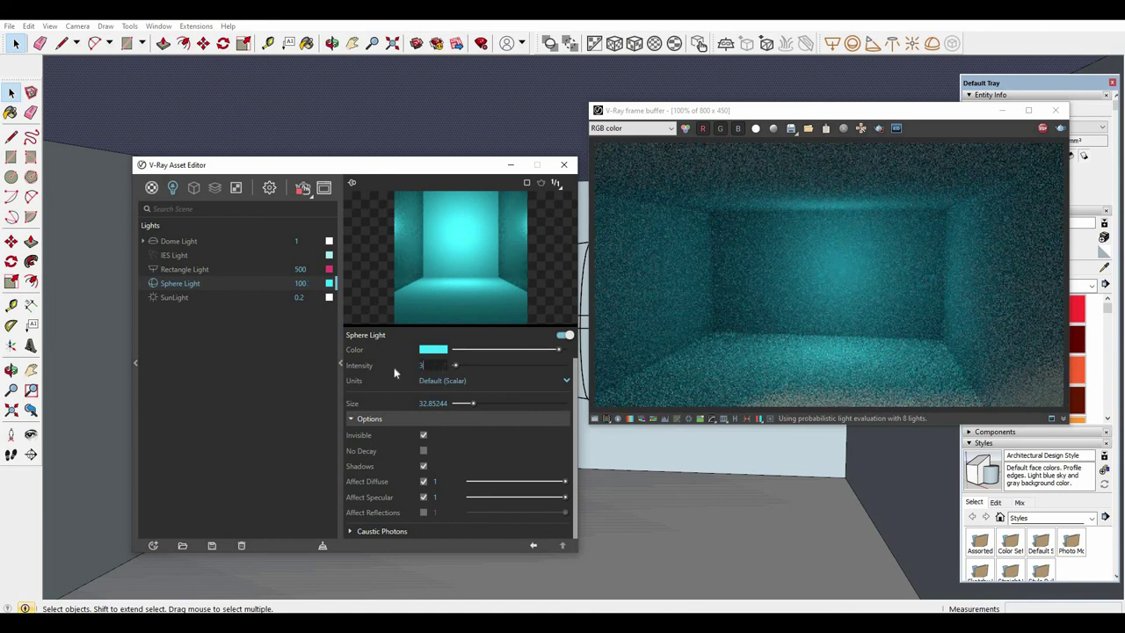
{"action": "key", "text": "Return"}
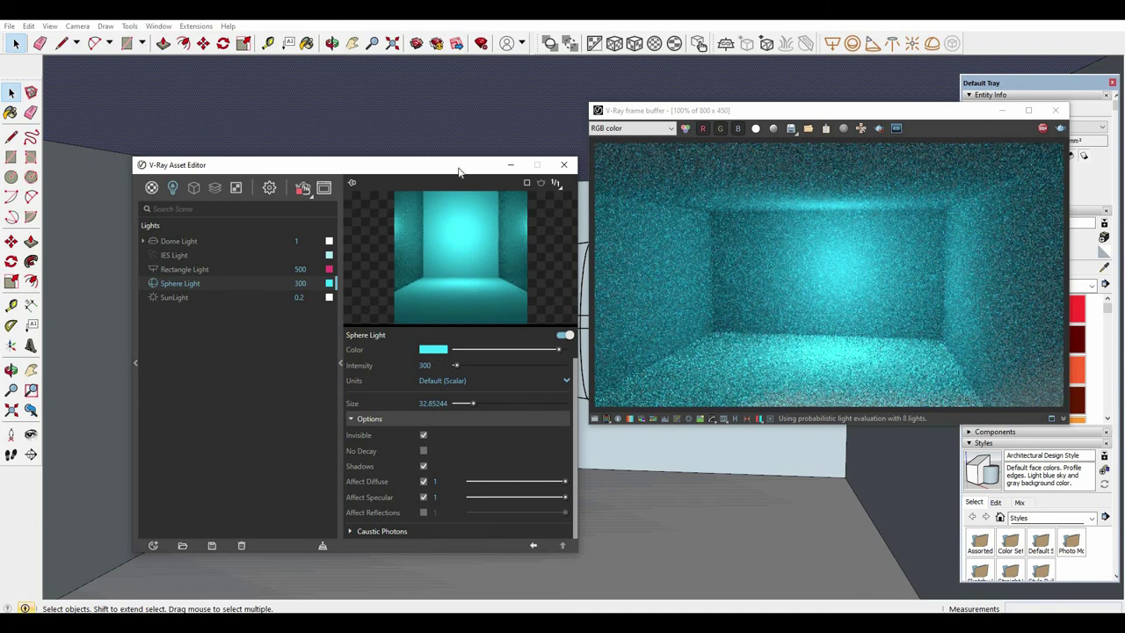
{"action": "left_click_drag", "start_coordinate": [434, 164], "coordinate": [411, 112]}
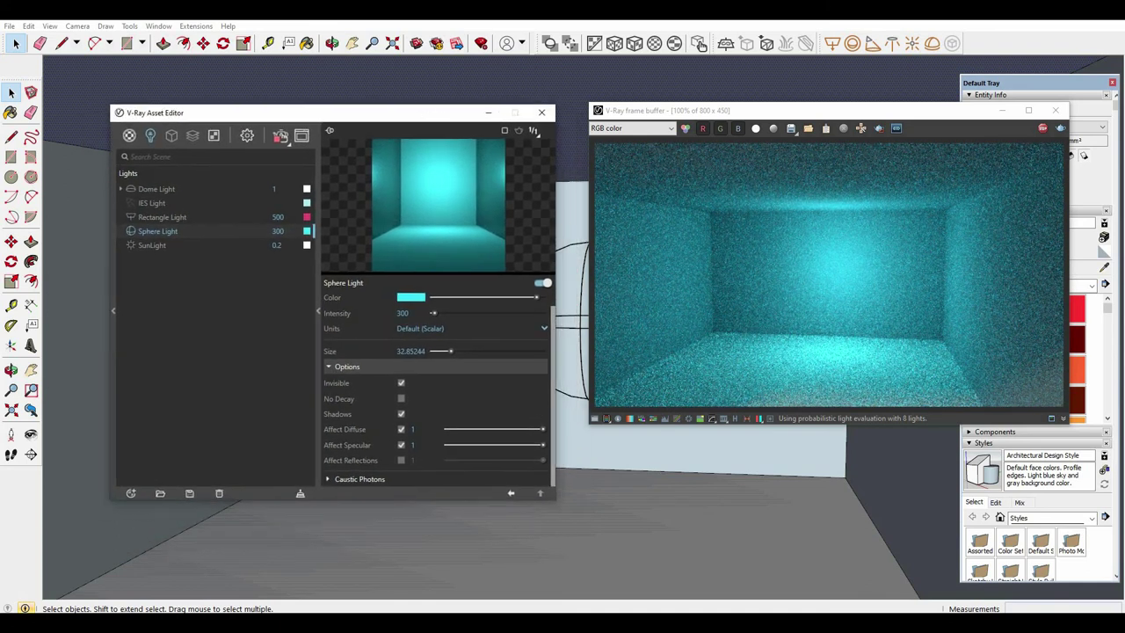